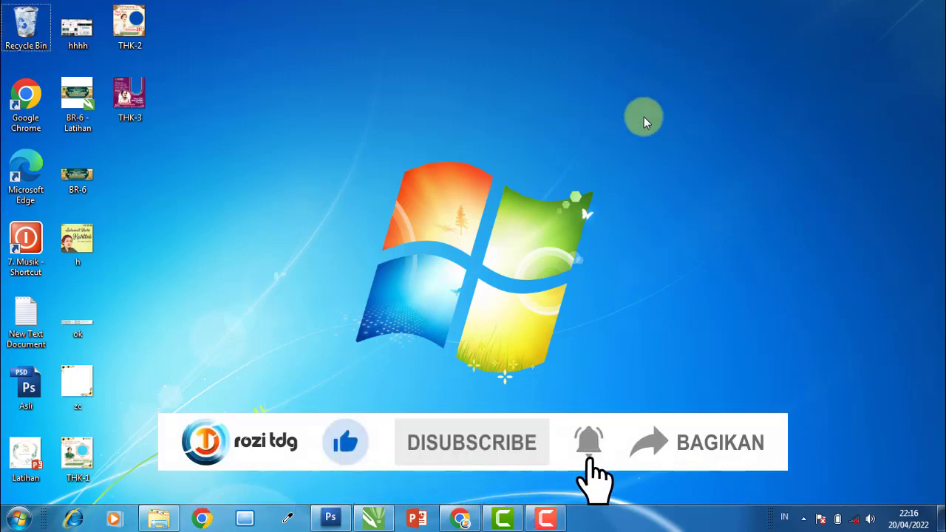
- Preview the BK-1 banner from the Tumbnail folder, close it, and go back up
click(158, 517)
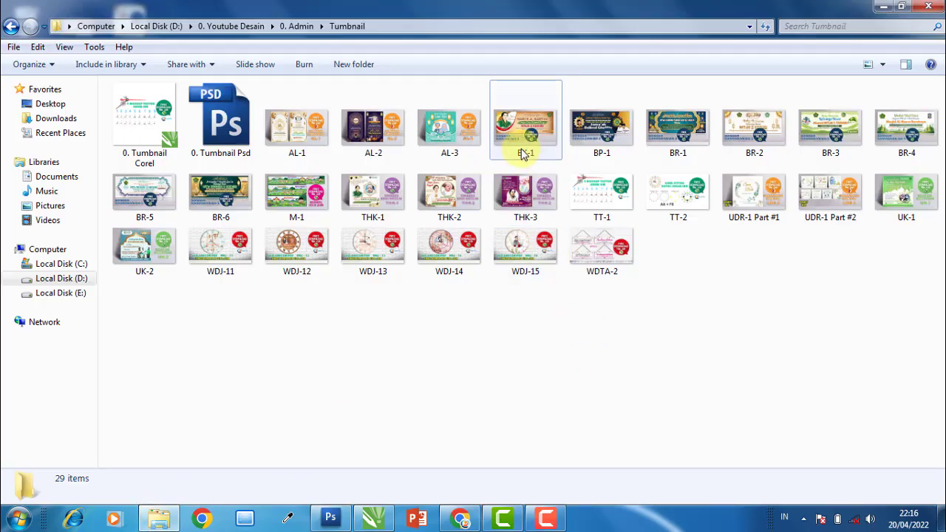
double_click(536, 130)
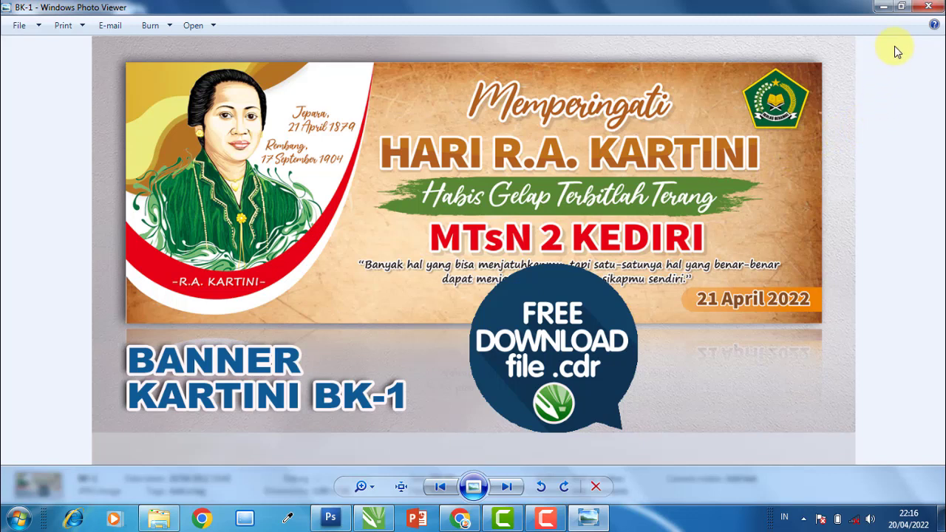
click(928, 6)
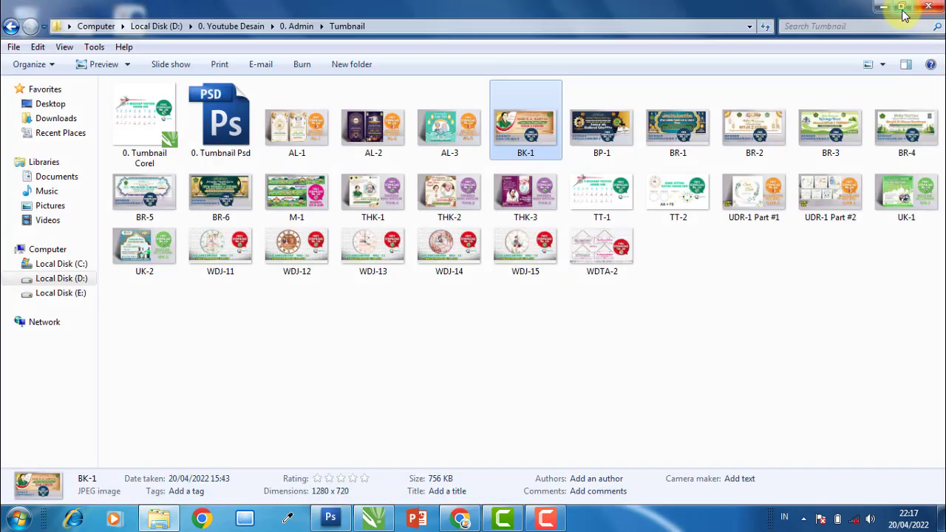
click(13, 30)
- Extract the BK-1 RAR archive in 3. Tutorial desain Banner > BK-1 and open the new folder
click(13, 29)
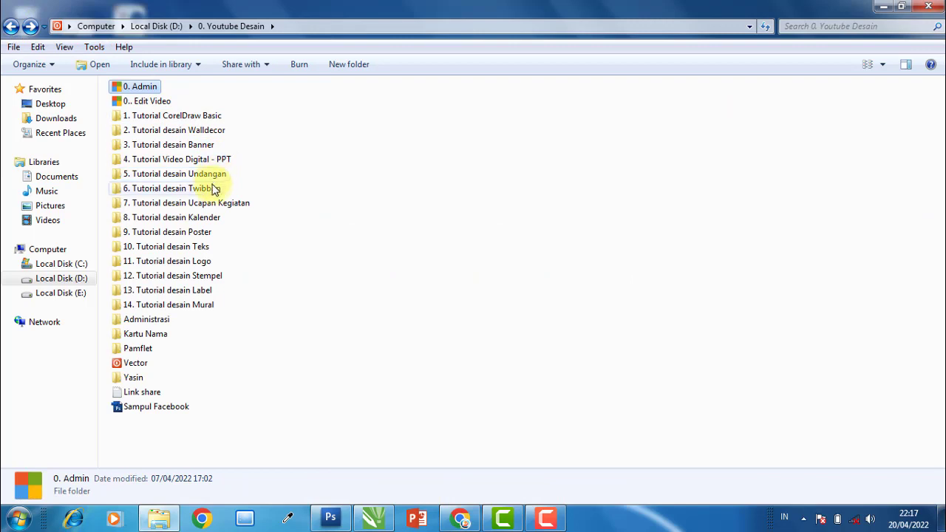
double_click(206, 145)
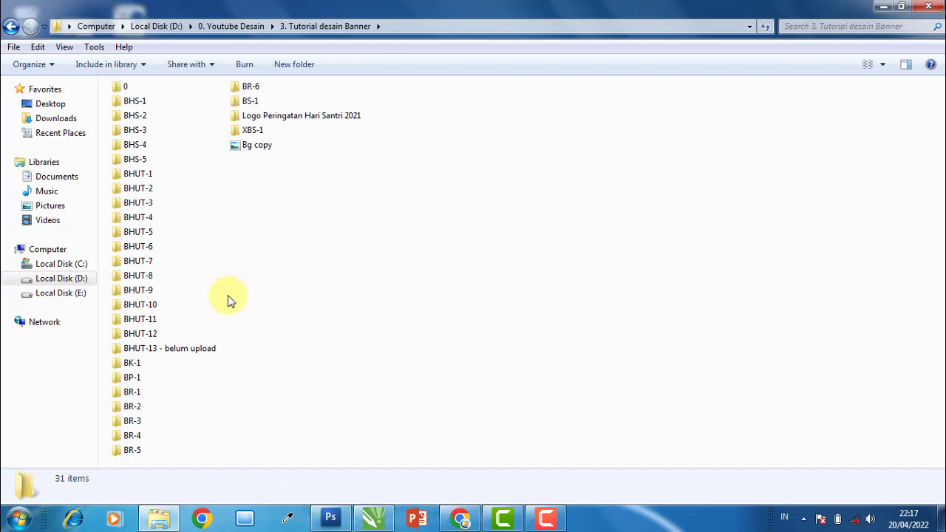
mouse_move(131, 363)
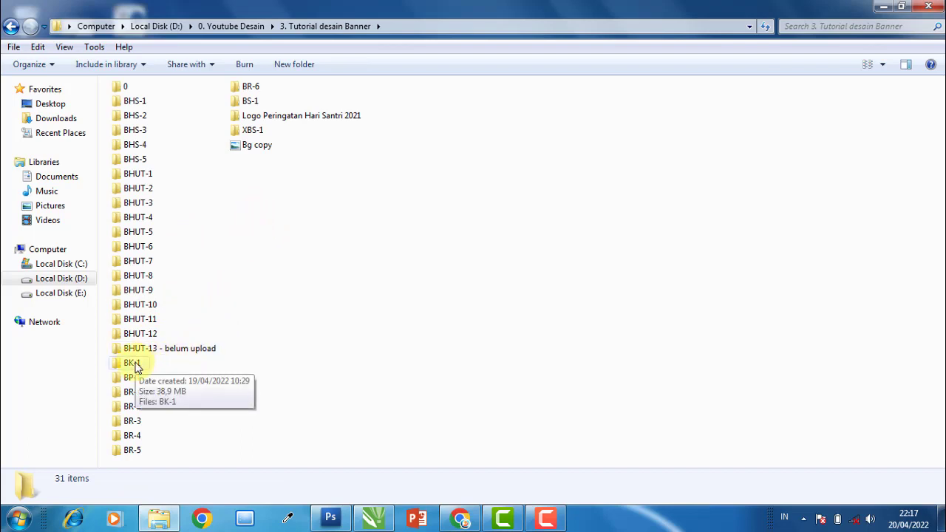
double_click(133, 363)
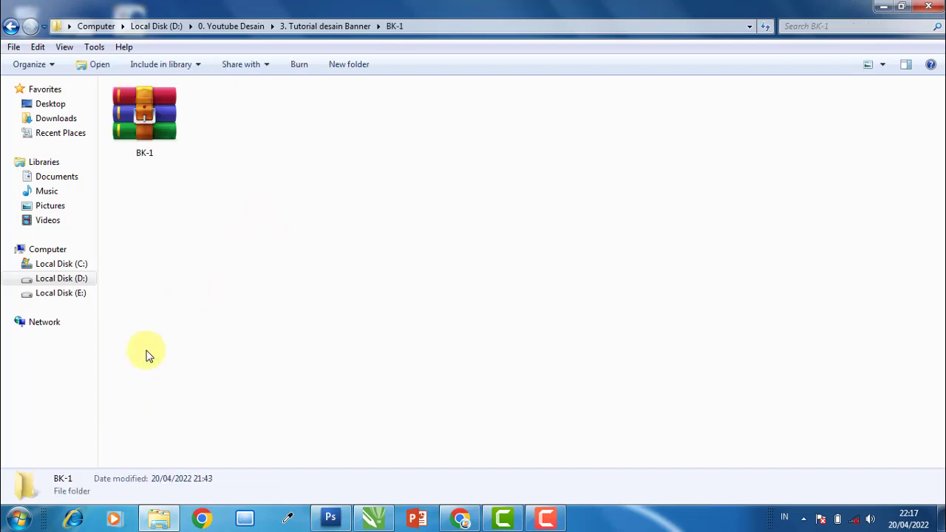
click(167, 135)
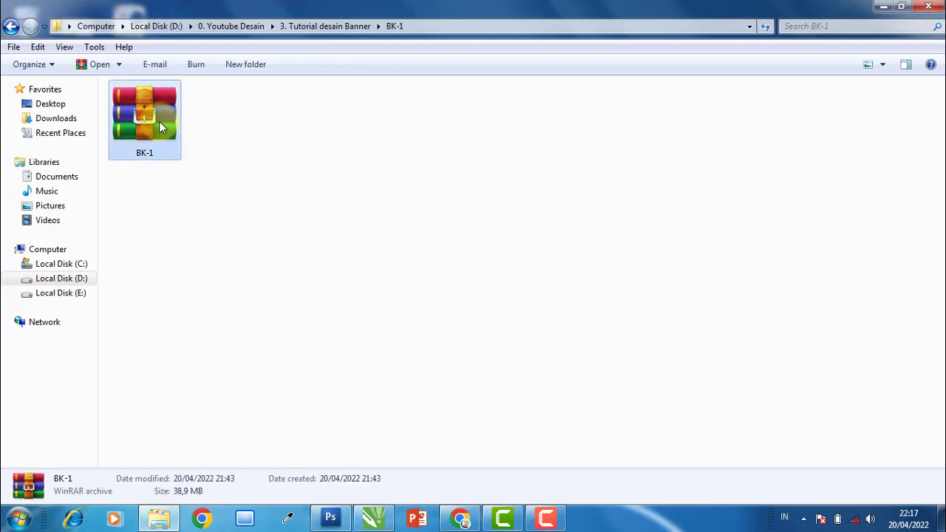
right_click(159, 128)
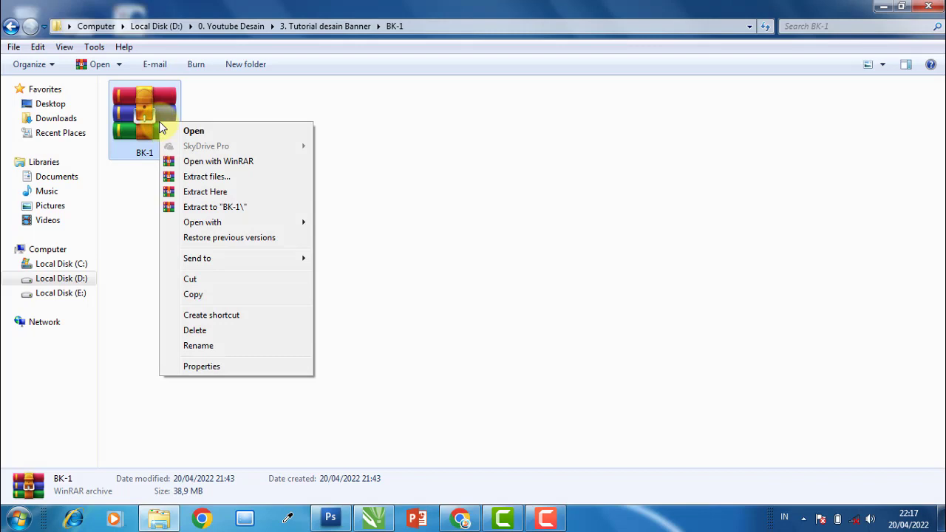
click(236, 207)
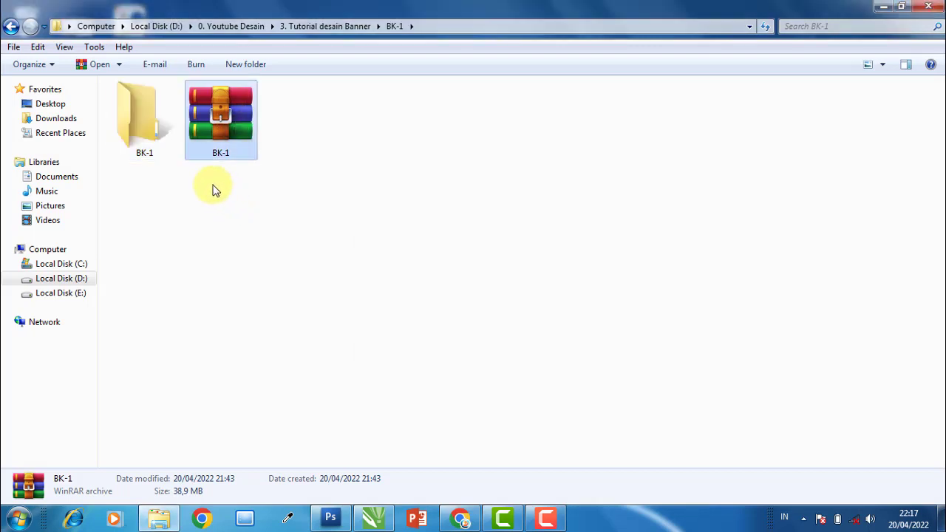
double_click(128, 134)
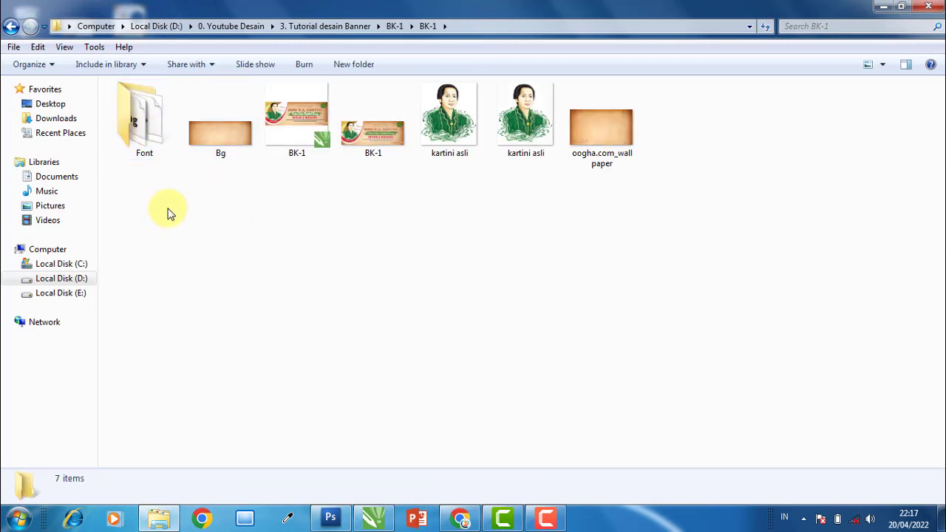
double_click(148, 125)
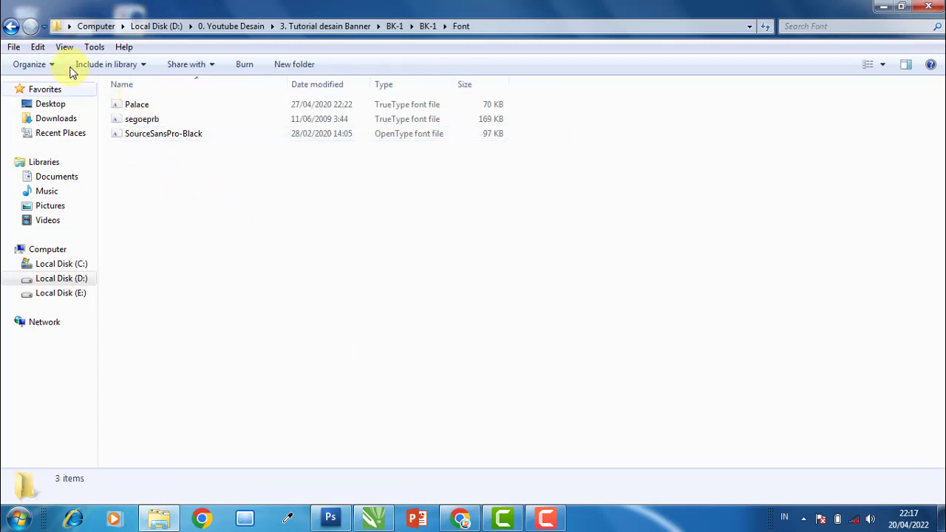
click(11, 26)
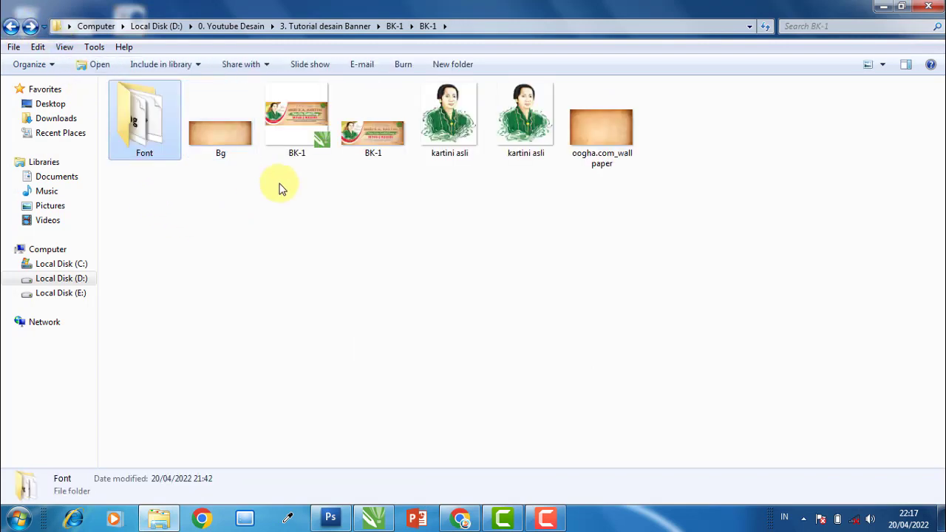
drag(210, 195, 650, 119)
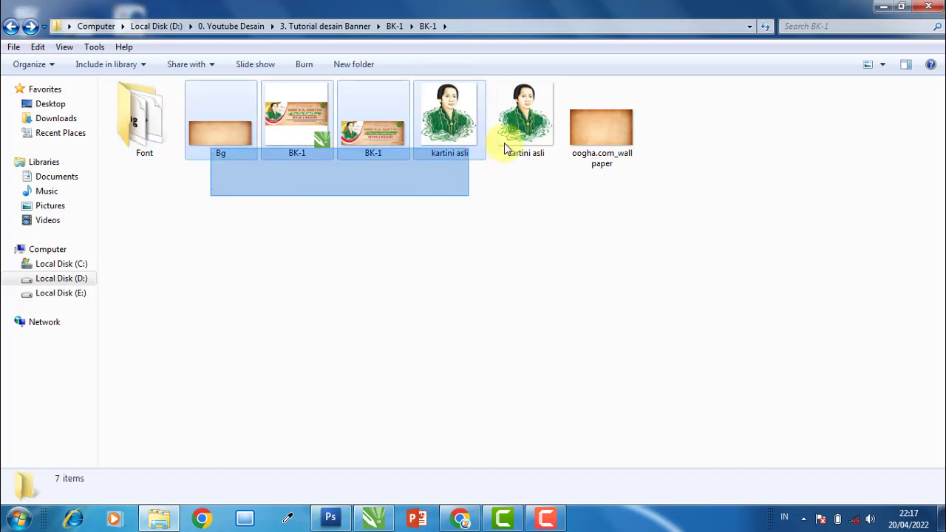
drag(650, 119, 683, 96)
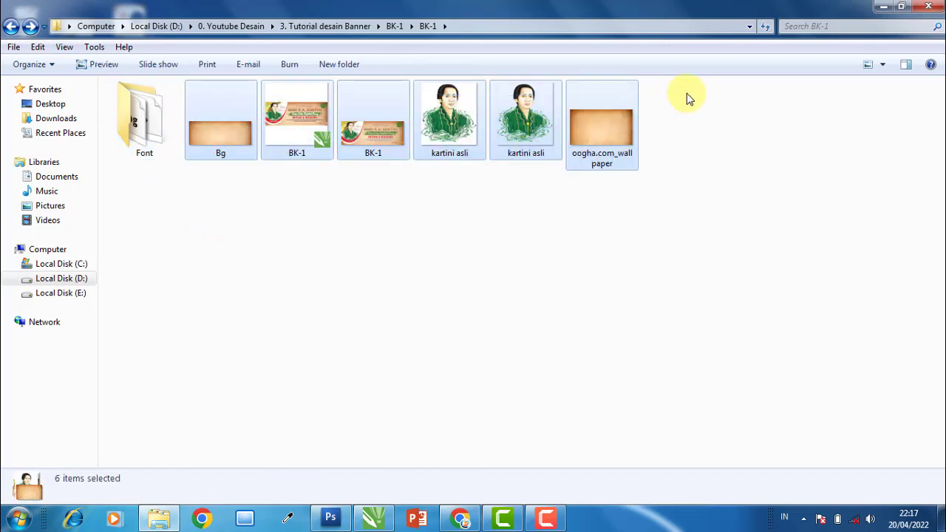
click(739, 106)
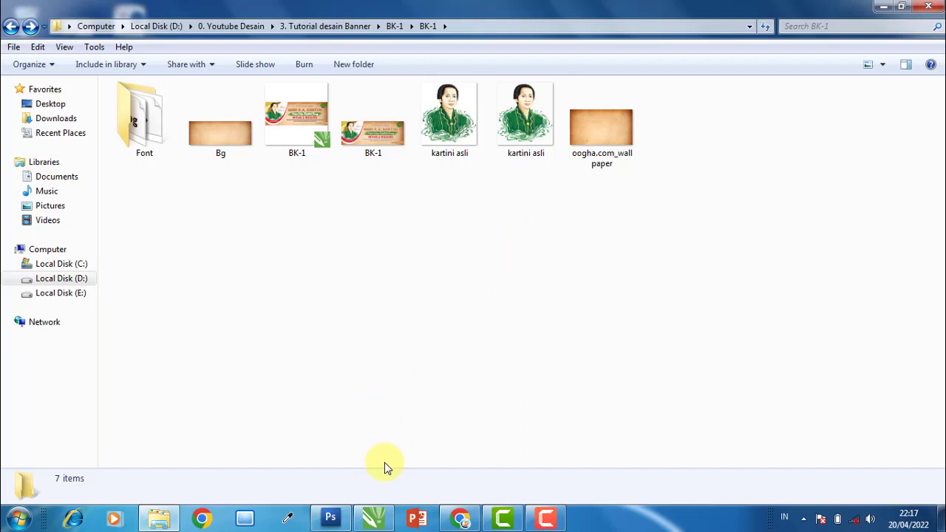
click(332, 519)
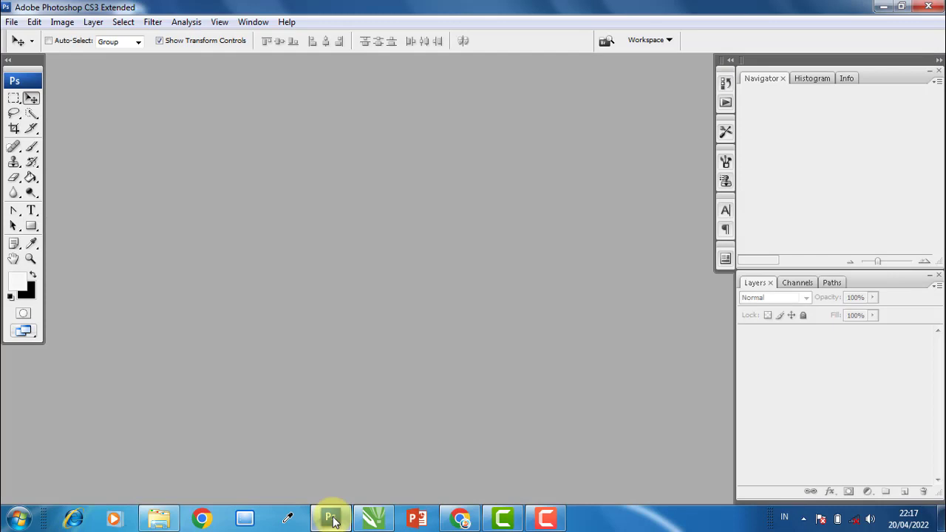
click(331, 519)
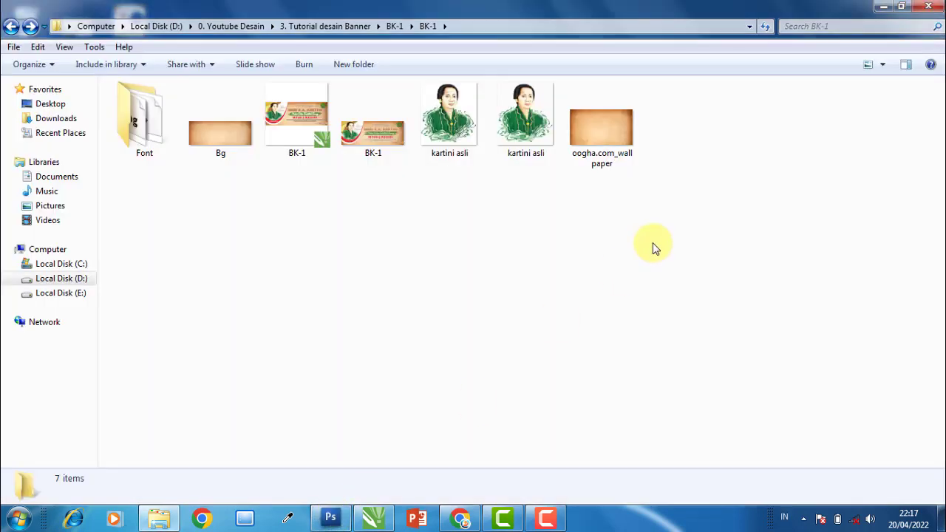
click(604, 140)
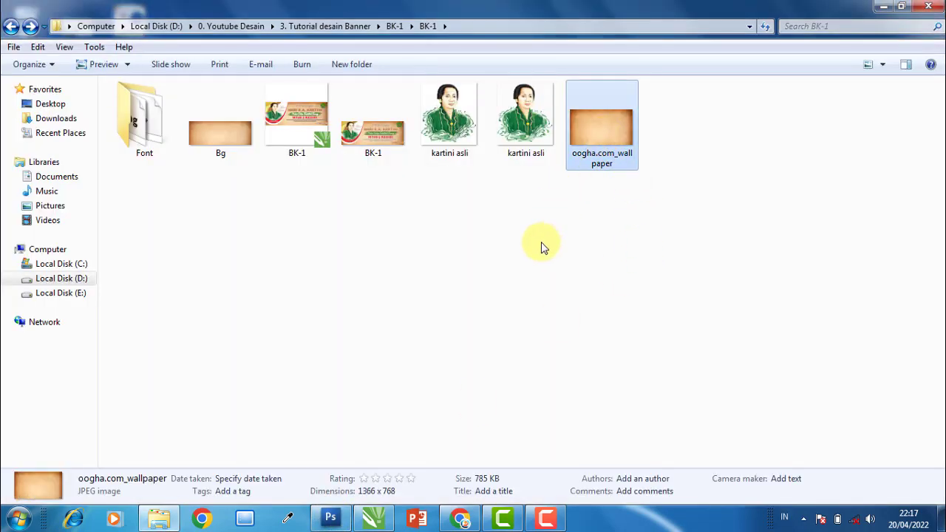
double_click(602, 144)
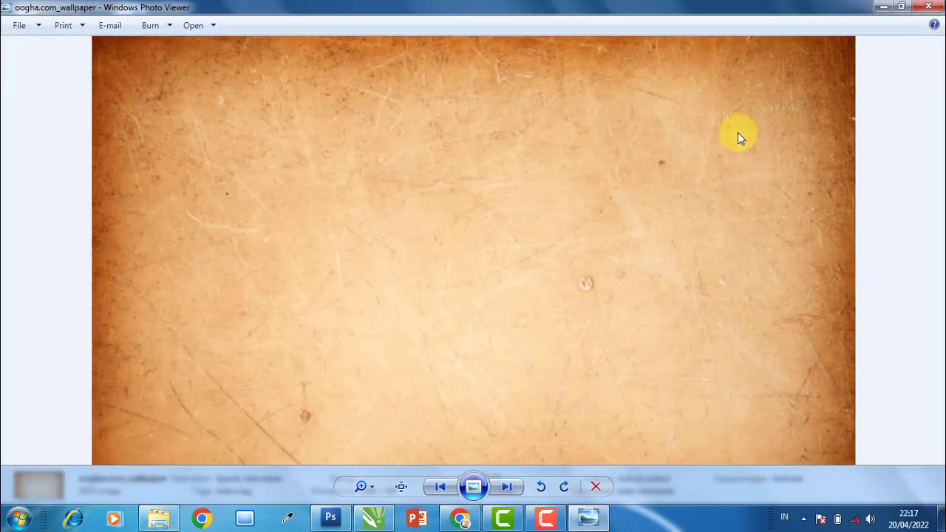
click(928, 7)
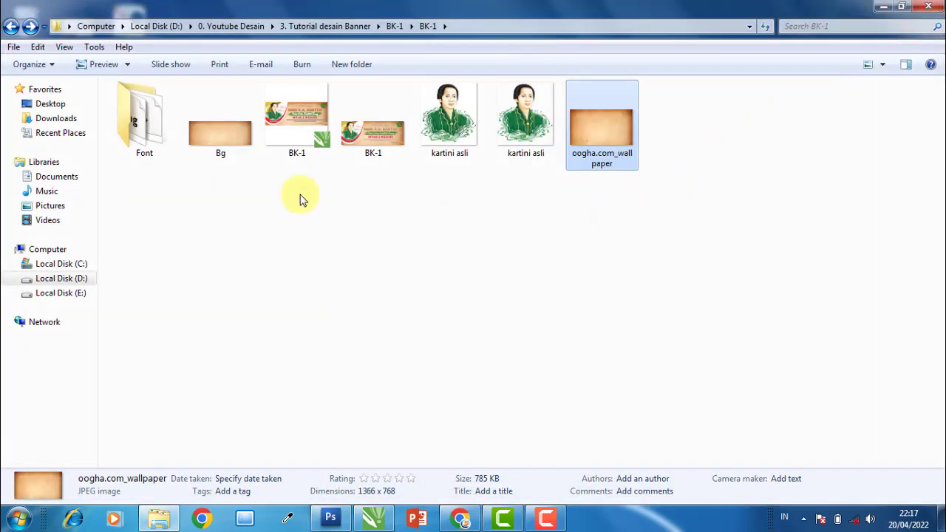
click(229, 133)
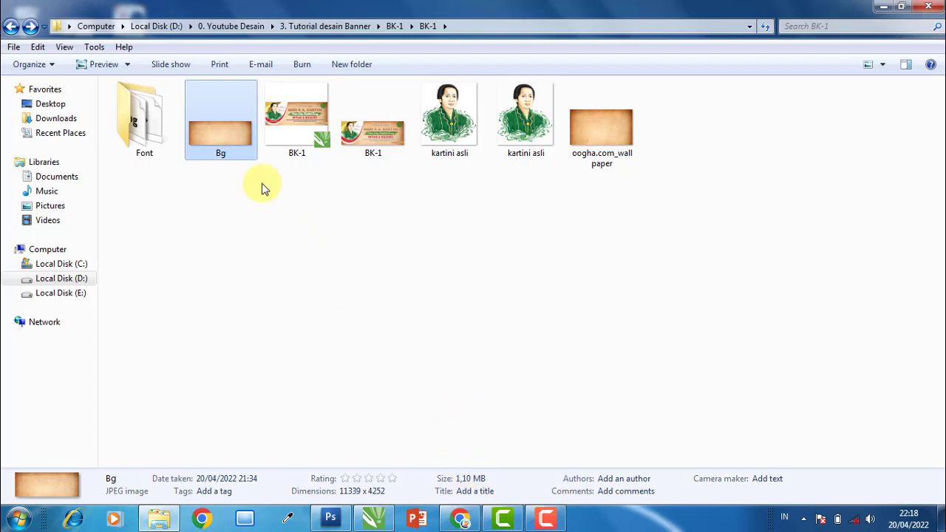
double_click(221, 152)
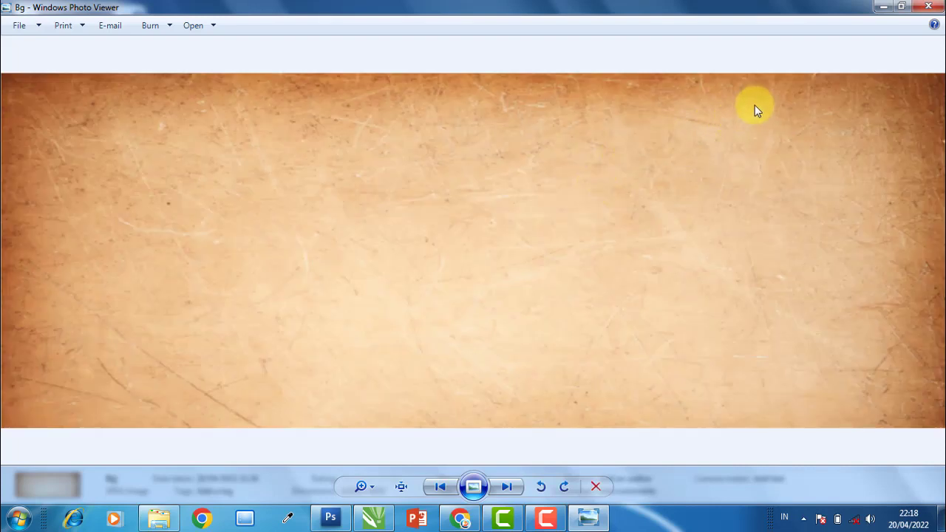
click(928, 6)
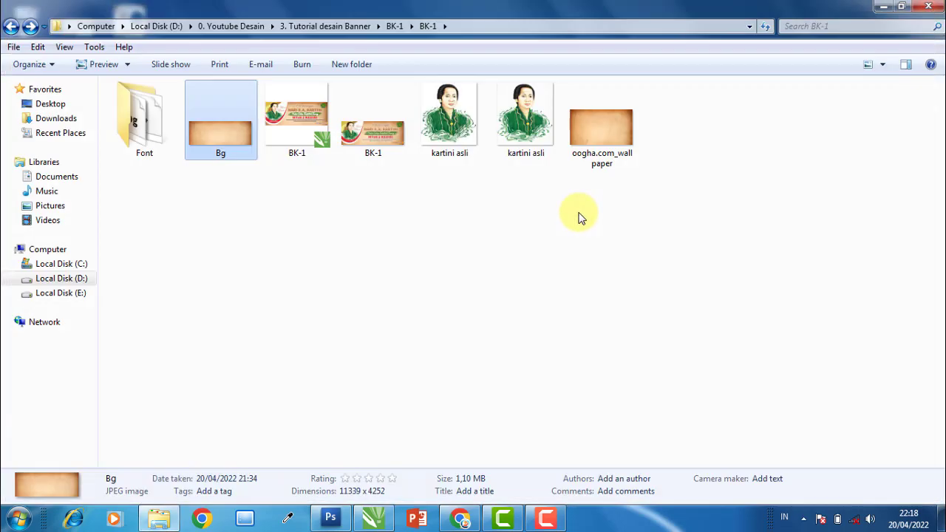
click(606, 140)
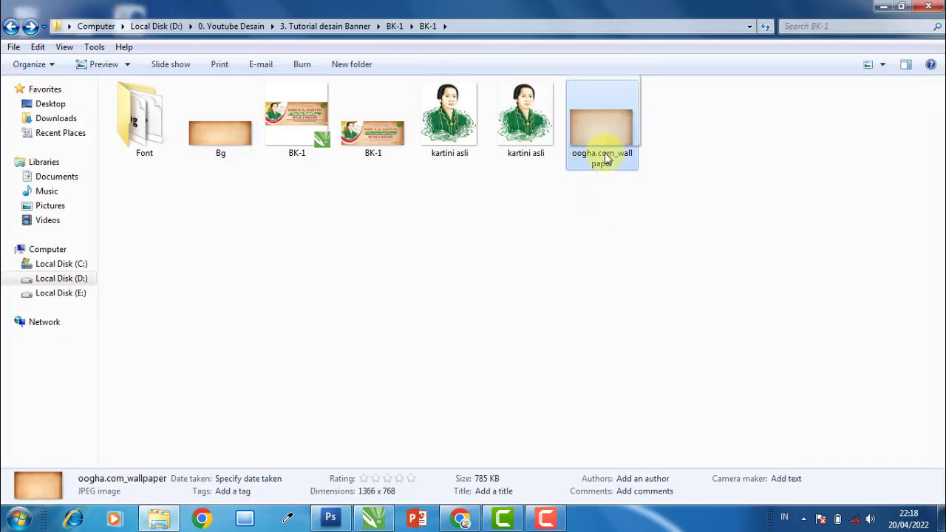
- Bring the wallpaper into Photoshop and create a 400 × 150 cm, 72 pixels/inch blank document
mouse_move(601, 133)
mouse_down()
mouse_move(436, 323)
mouse_move(429, 283)
mouse_up()
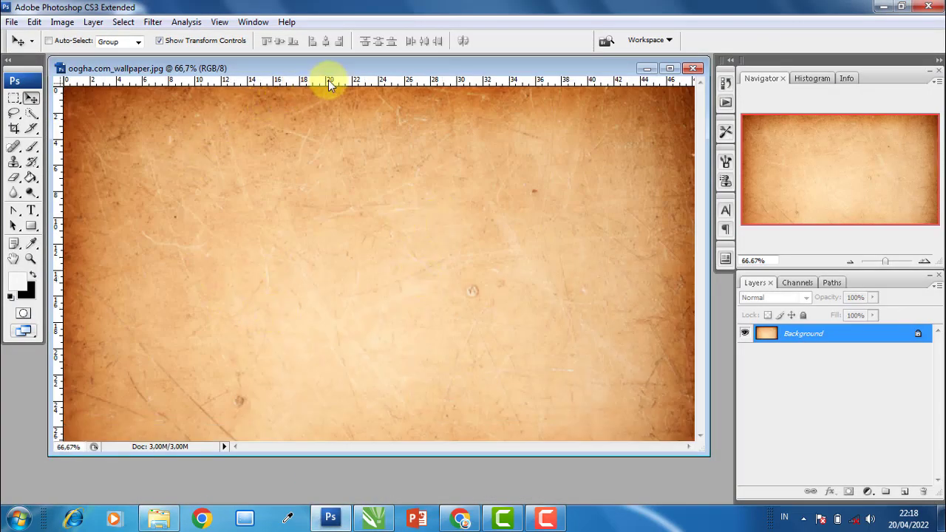
drag(343, 73, 343, 156)
click(11, 22)
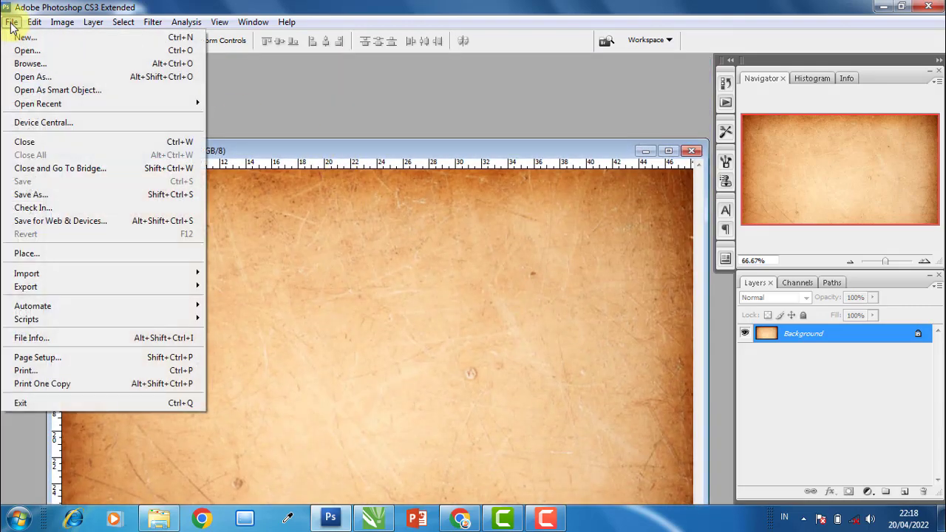
click(22, 38)
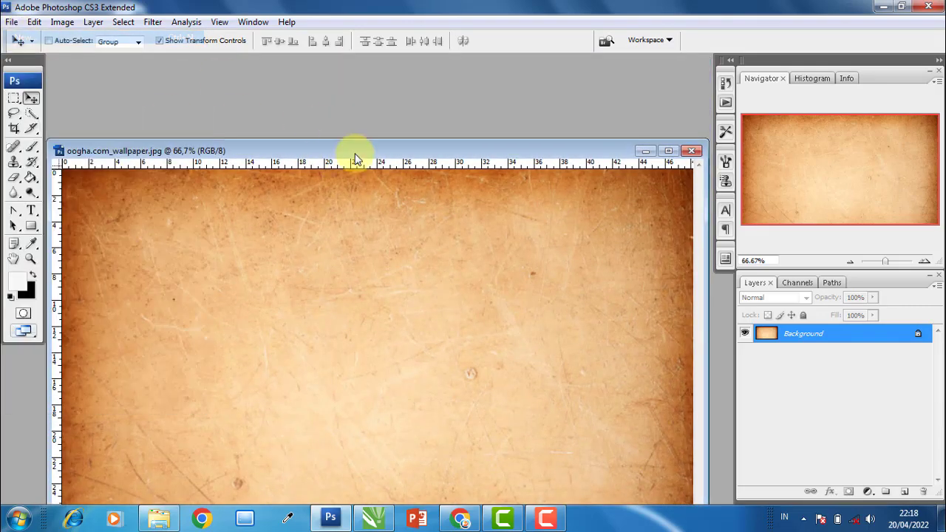
click(437, 180)
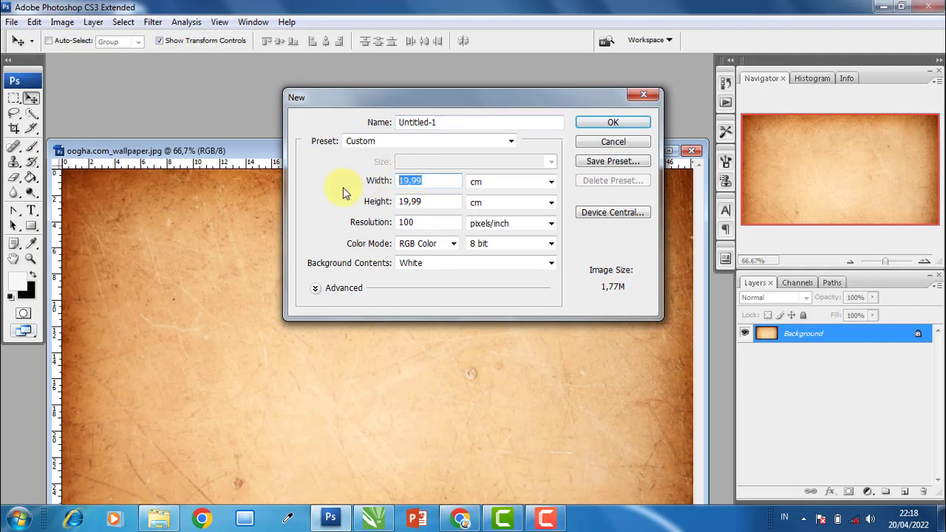
text(400)
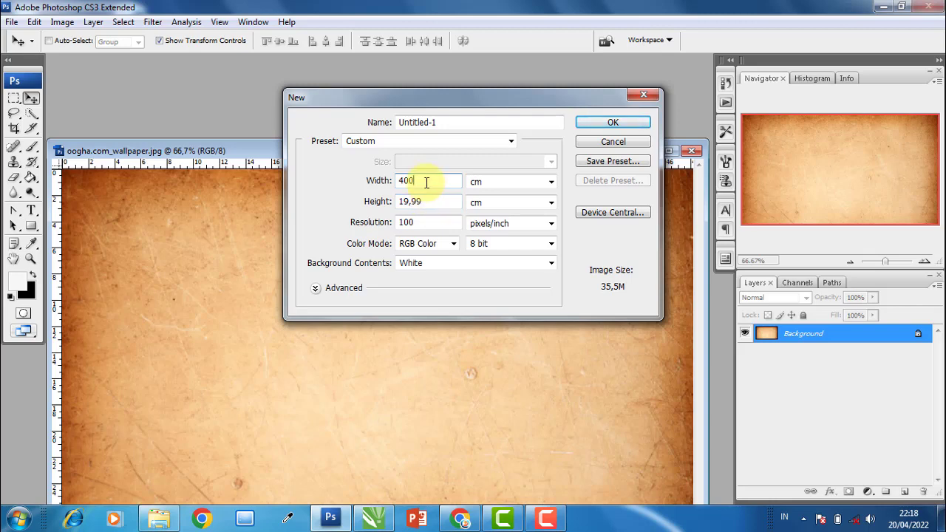
click(383, 185)
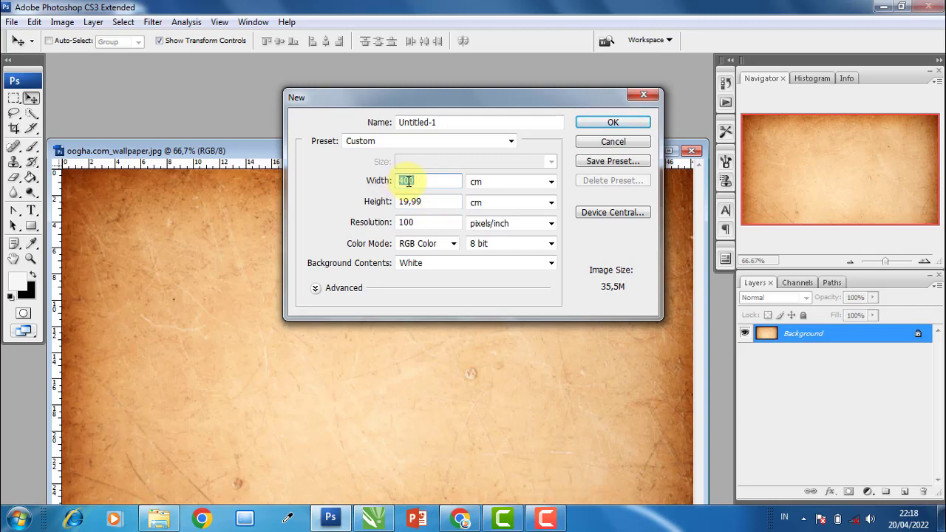
click(367, 207)
text(15)
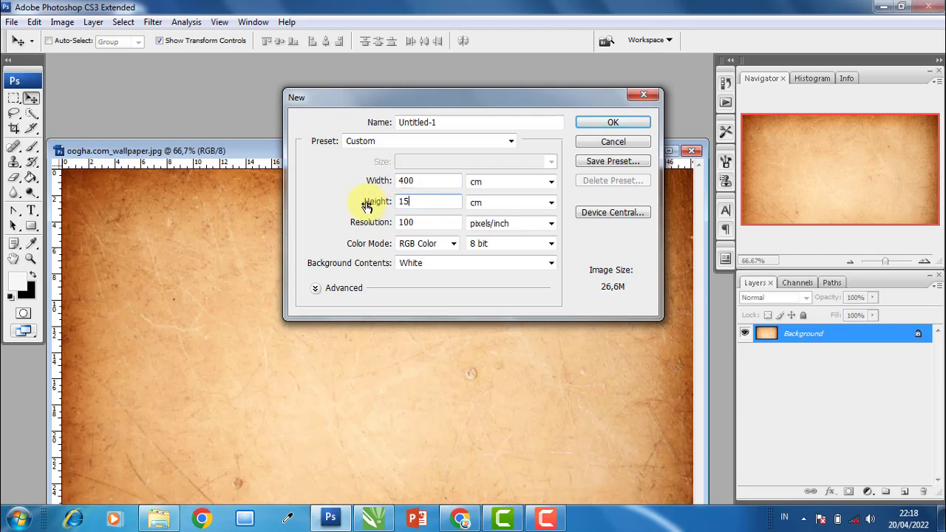
text(0)
click(377, 223)
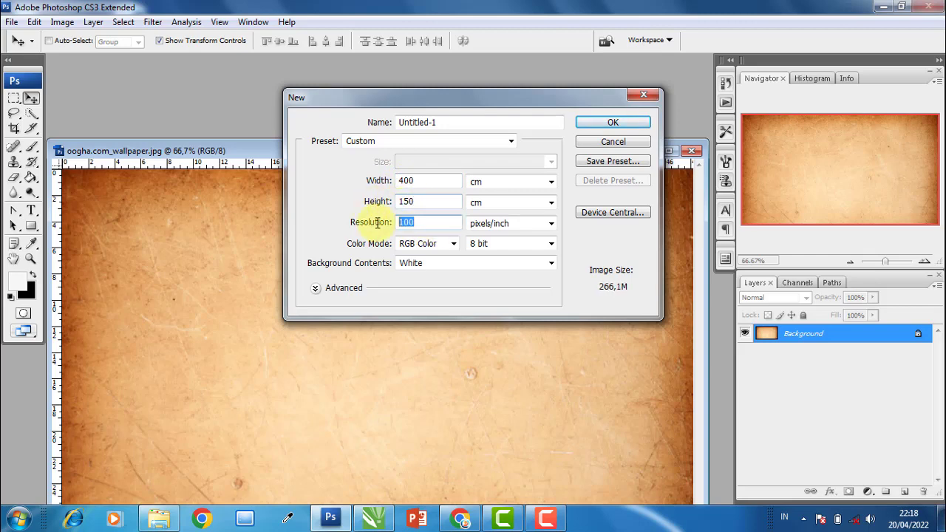
text(72)
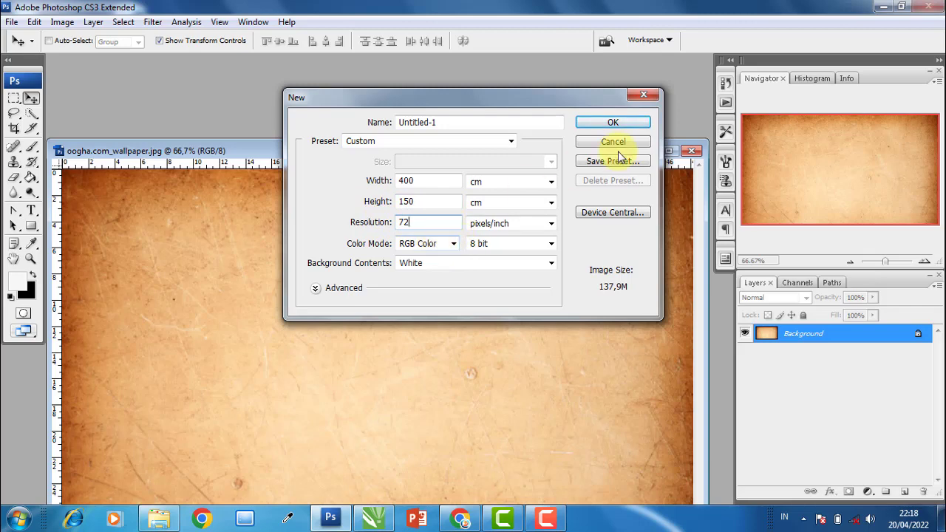
click(613, 123)
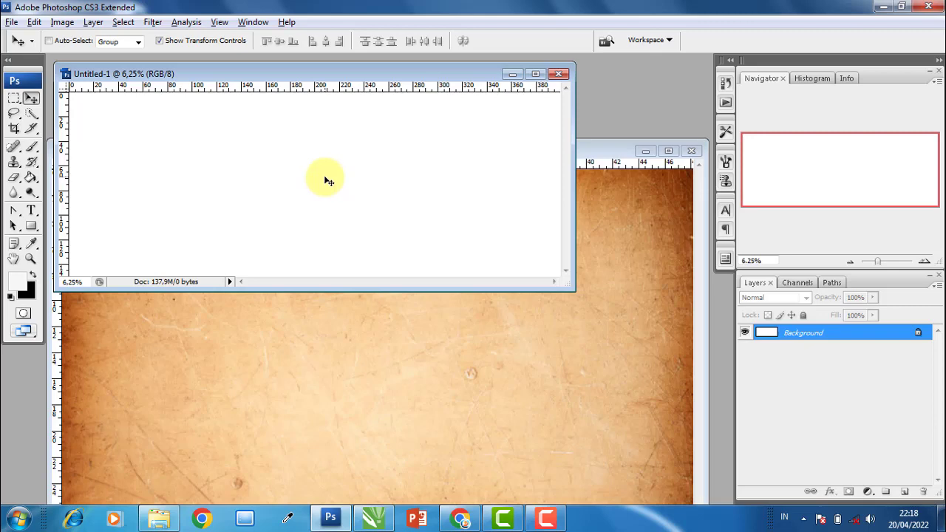
- Copy the wallpaper texture into Untitled-1 as Layer 1 and close the wallpaper file
scroll(329, 179, down, 1)
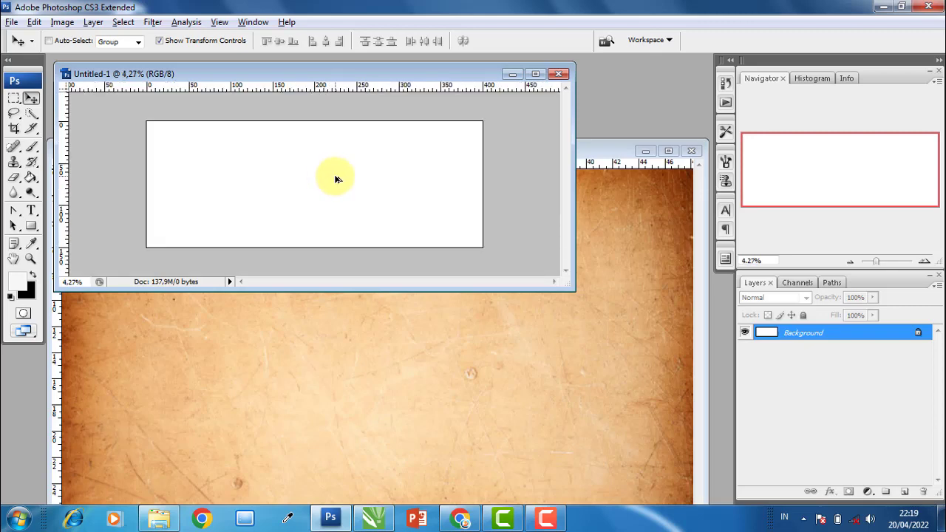
scroll(331, 182, up, 1)
click(454, 352)
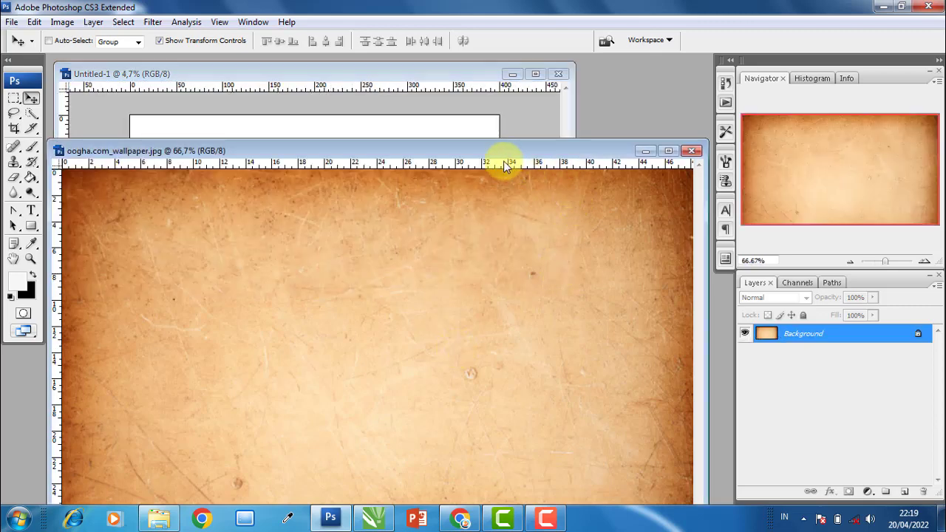
drag(316, 155, 416, 279)
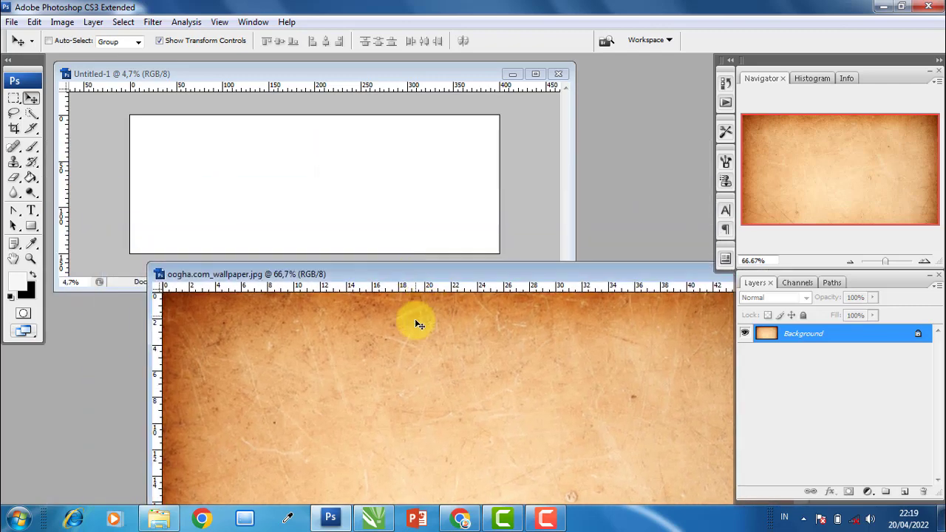
drag(431, 381, 343, 206)
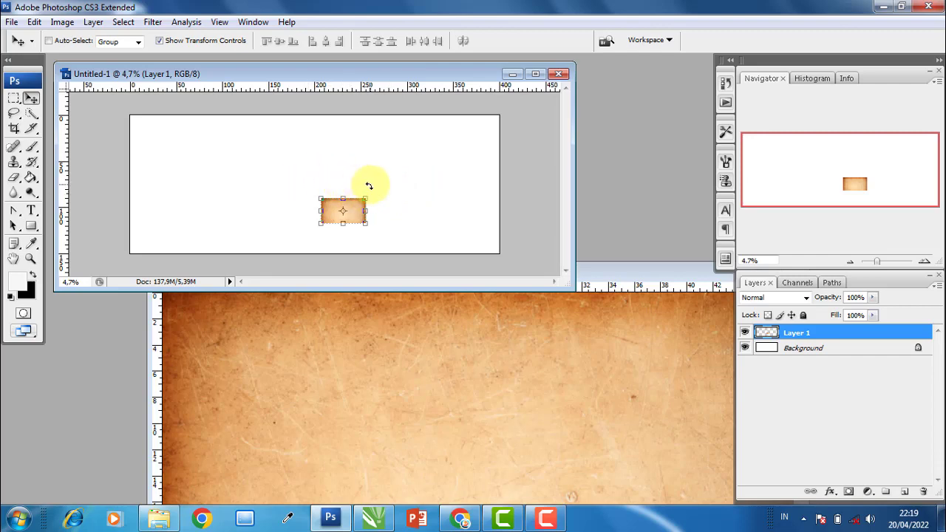
key(Return)
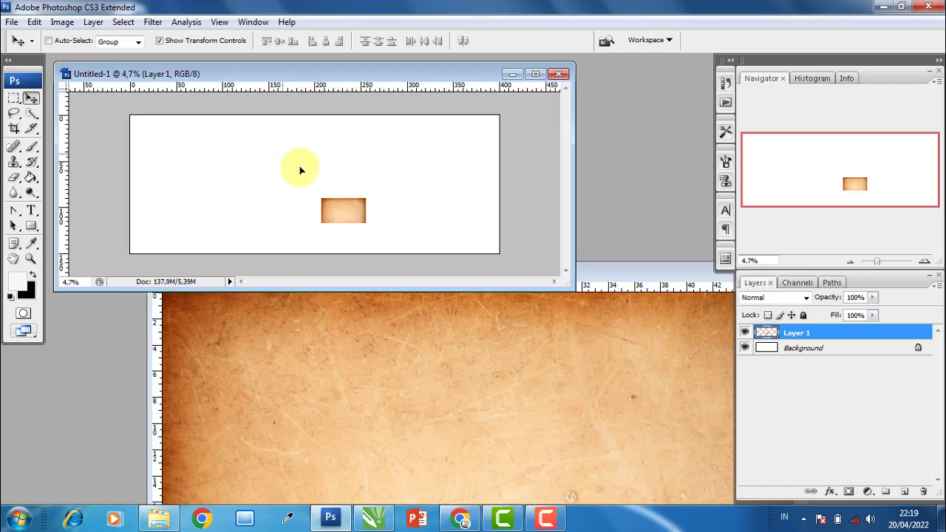
mouse_move(360, 210)
mouse_down()
mouse_move(447, 267)
mouse_move(359, 189)
mouse_up()
click(584, 333)
drag(621, 275, 320, 231)
click(538, 232)
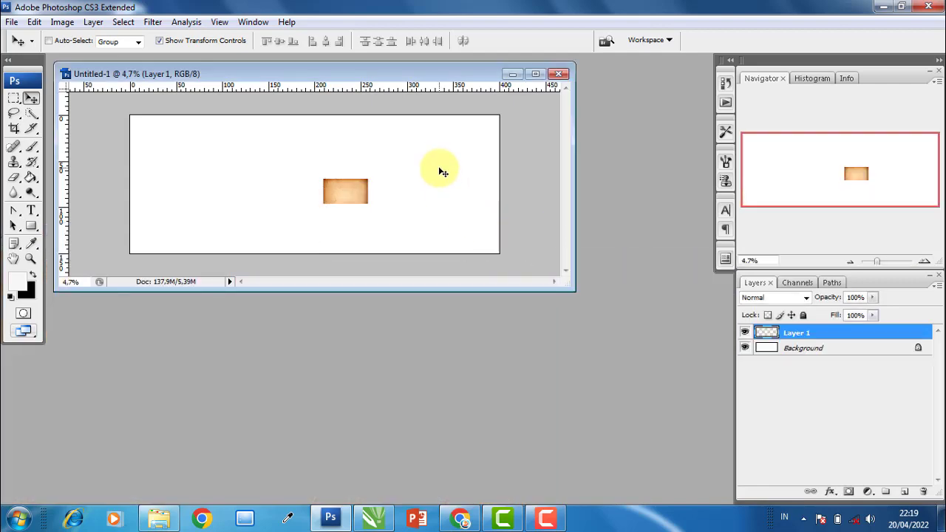
- Free Transform the texture layer to cover the entire banner canvas and apply it
click(24, 332)
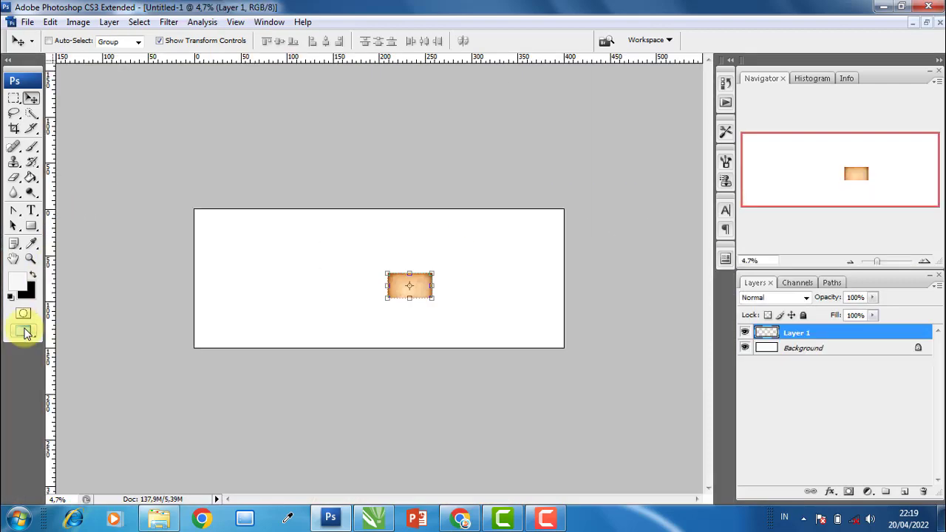
click(25, 332)
key(ctrl+0)
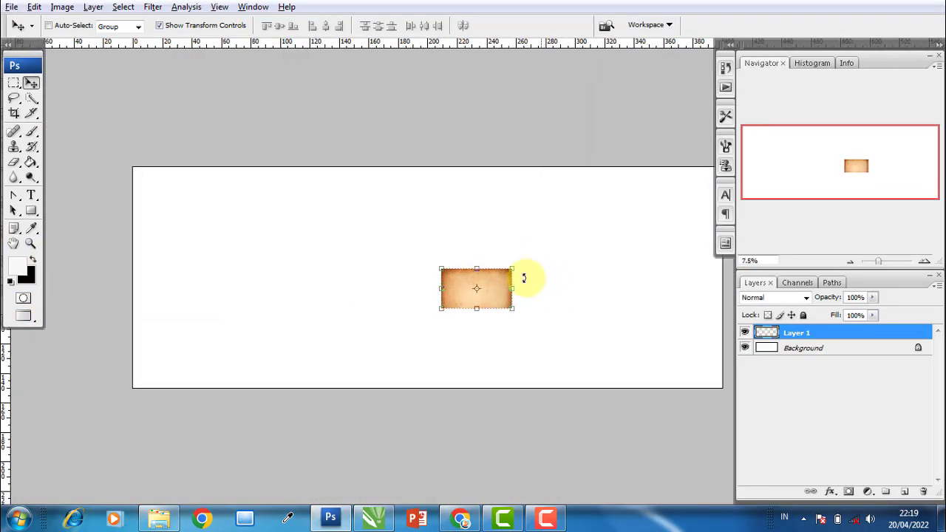
mouse_move(441, 269)
mouse_down()
mouse_move(296, 198)
mouse_move(275, 177)
mouse_up()
drag(395, 310, 391, 387)
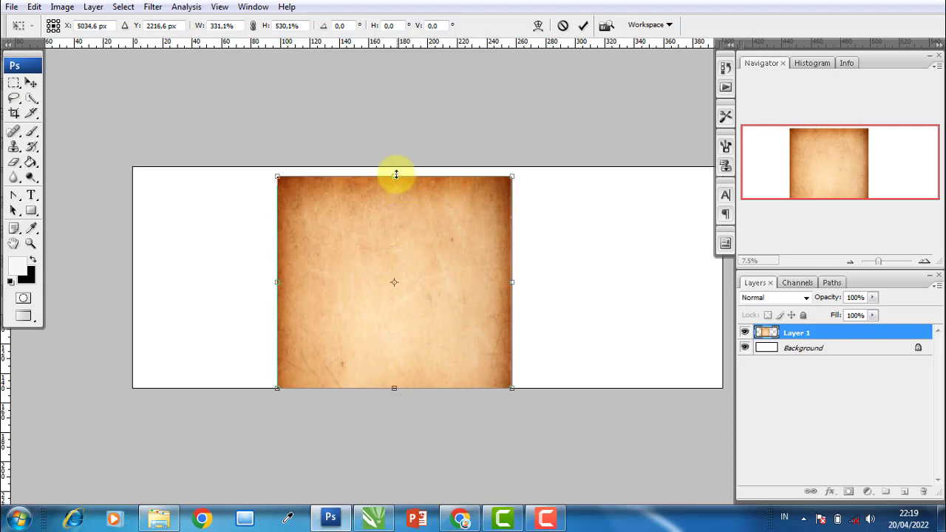
drag(396, 174, 395, 164)
drag(278, 282, 126, 286)
drag(513, 279, 722, 287)
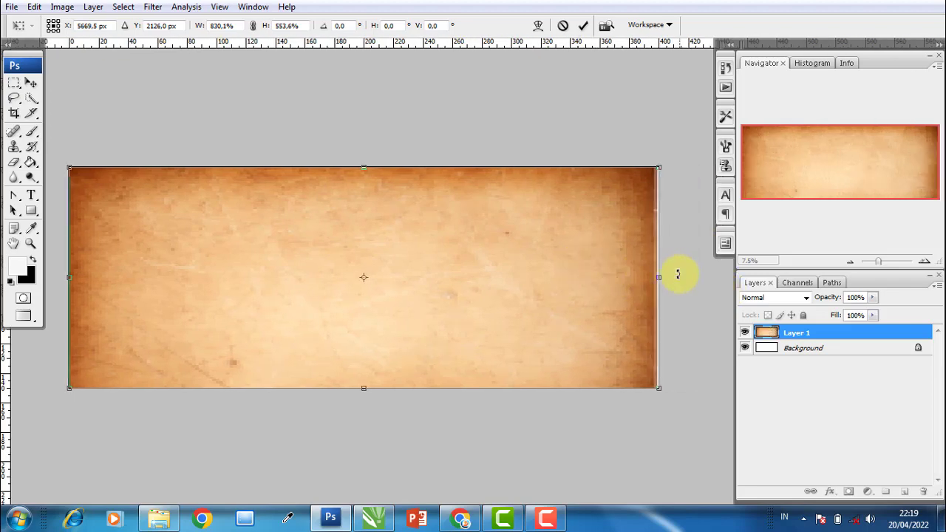
key(v)
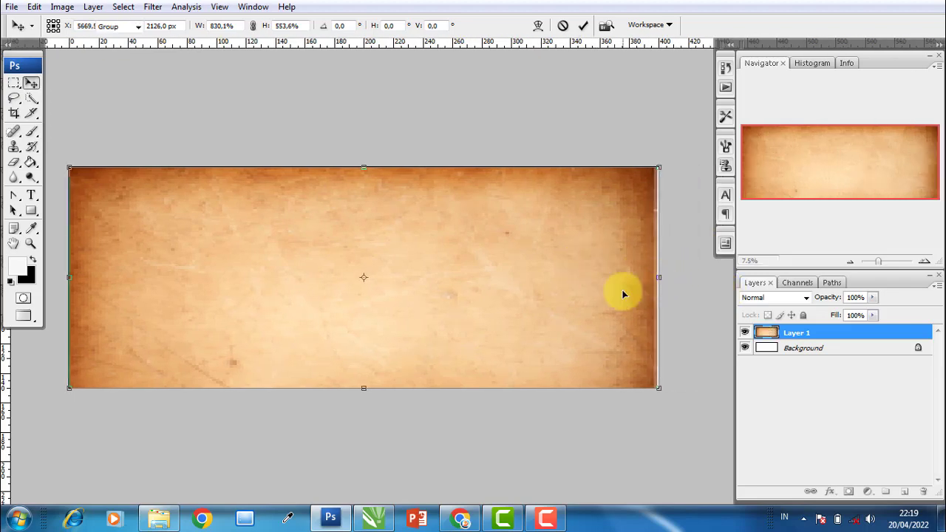
key(Return)
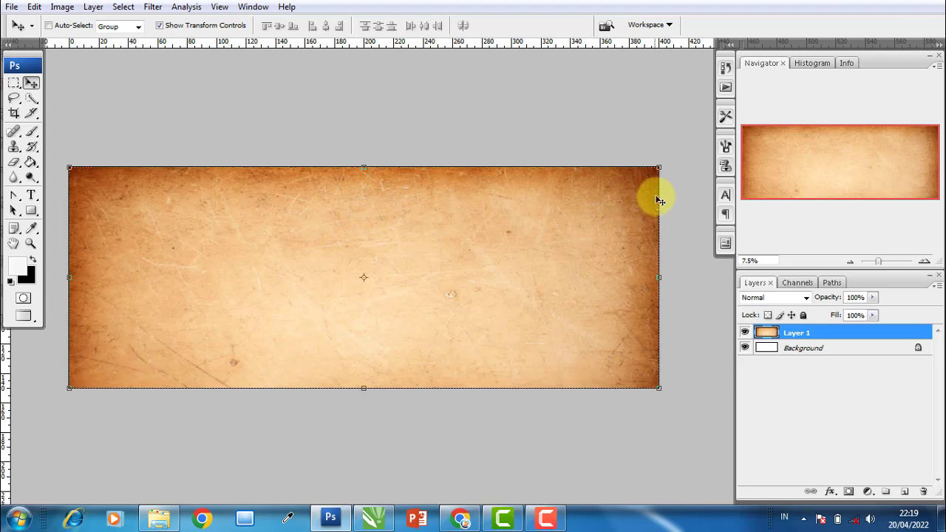
scroll(635, 173, up, 1)
scroll(591, 171, up, 1)
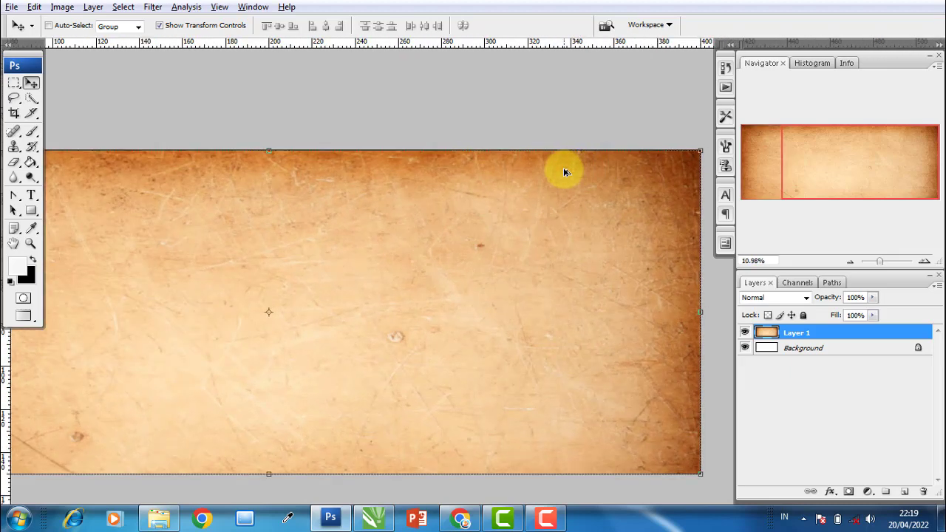
scroll(564, 173, down, 1)
scroll(551, 183, down, 2)
scroll(181, 192, up, 2)
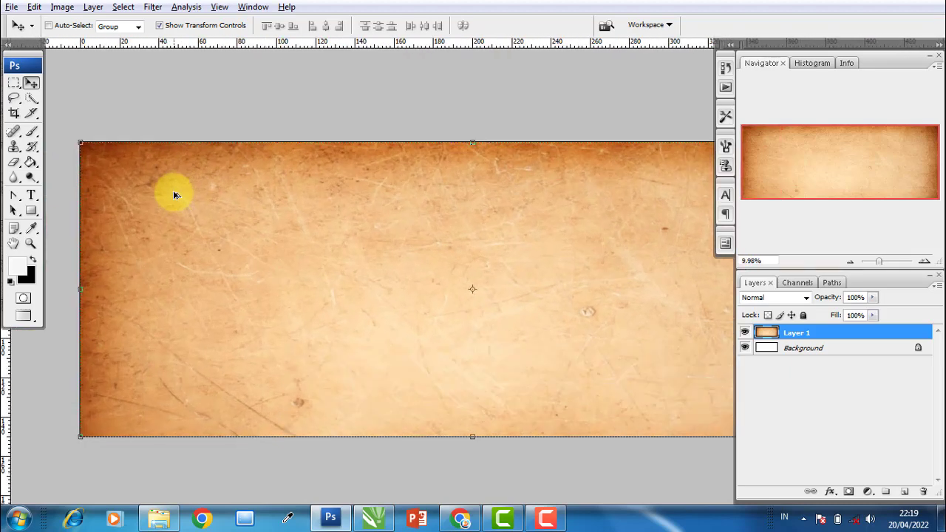
scroll(174, 188, up, 1)
scroll(214, 166, up, 1)
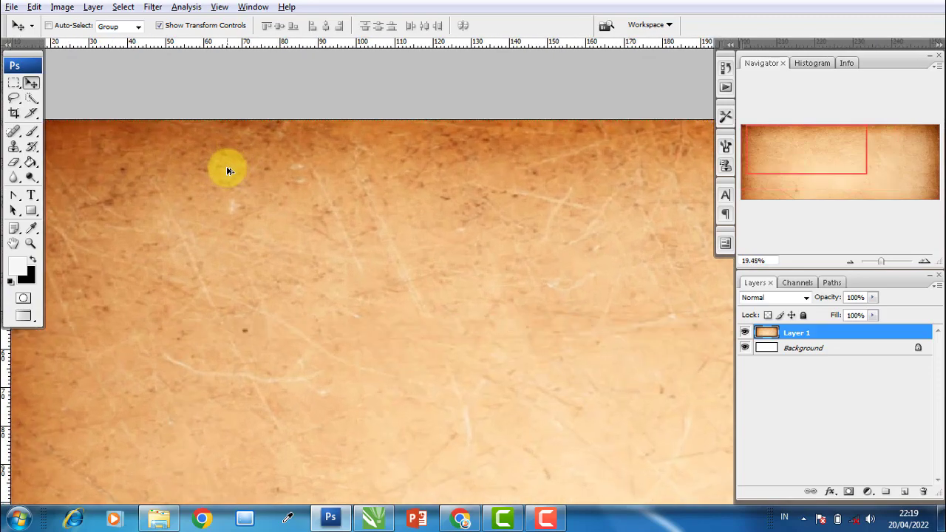
scroll(237, 173, down, 1)
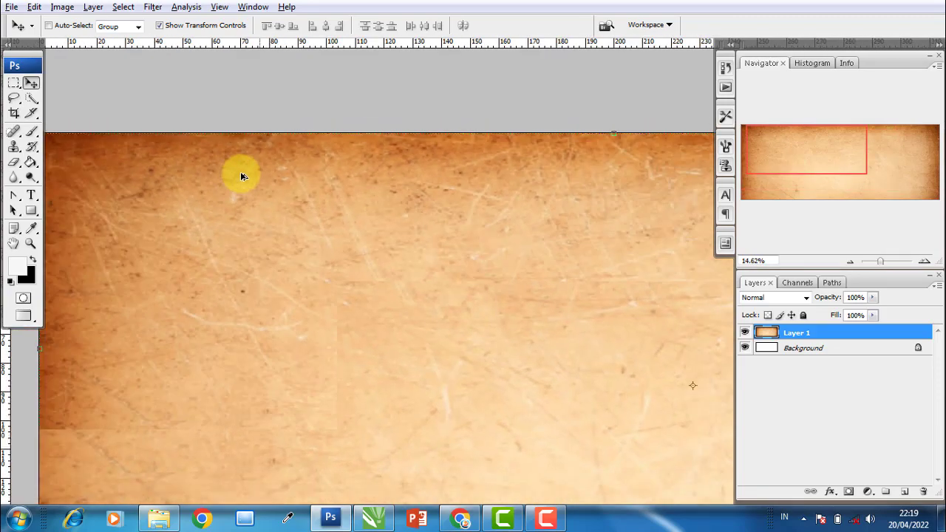
scroll(252, 177, down, 2)
scroll(264, 185, down, 1)
scroll(318, 196, down, 1)
scroll(433, 184, down, 2)
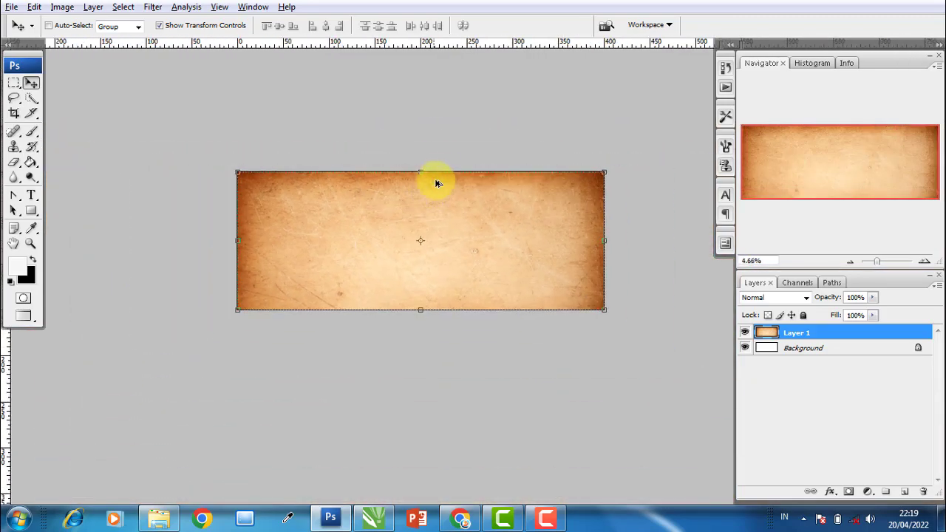
scroll(437, 172, up, 1)
scroll(438, 178, up, 1)
scroll(443, 181, up, 1)
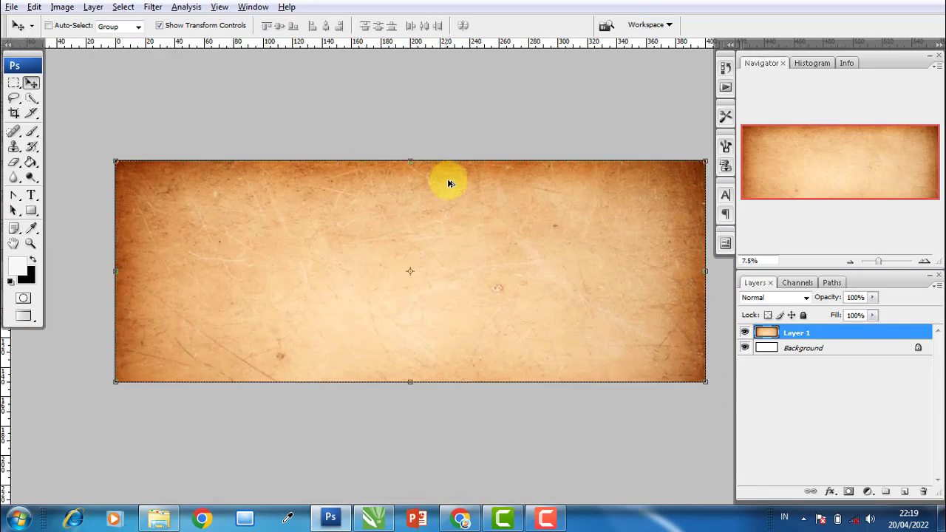
drag(475, 194, 437, 193)
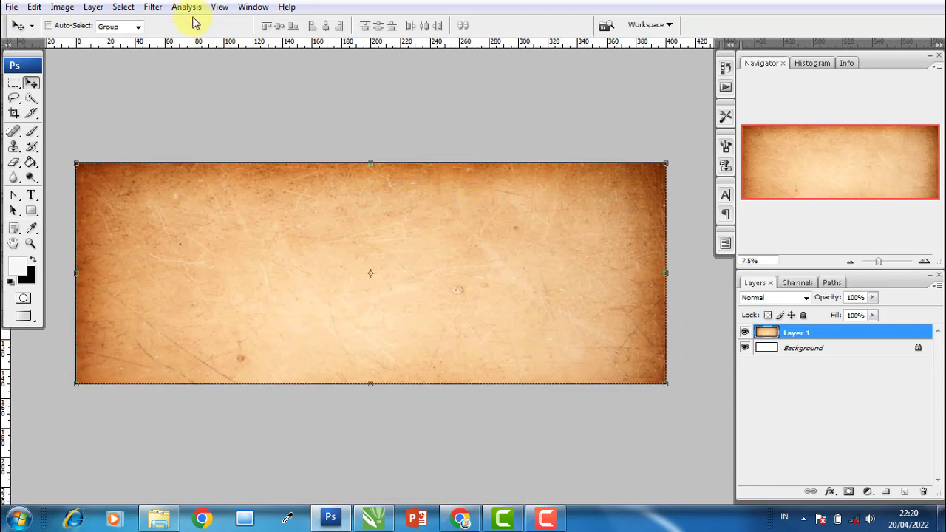
- Apply Brightness/Contrast with brightness -2 and contrast +15 to the wallpaper texture layer
click(62, 7)
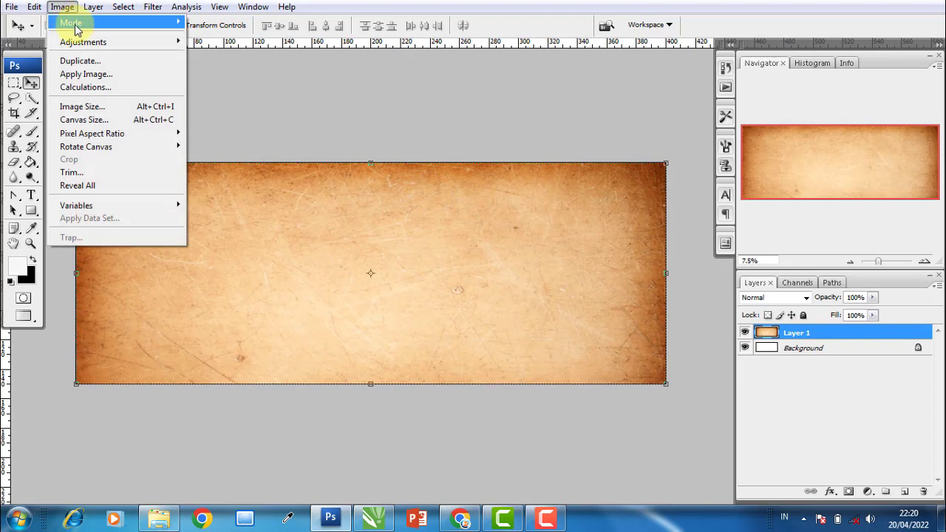
mouse_move(84, 42)
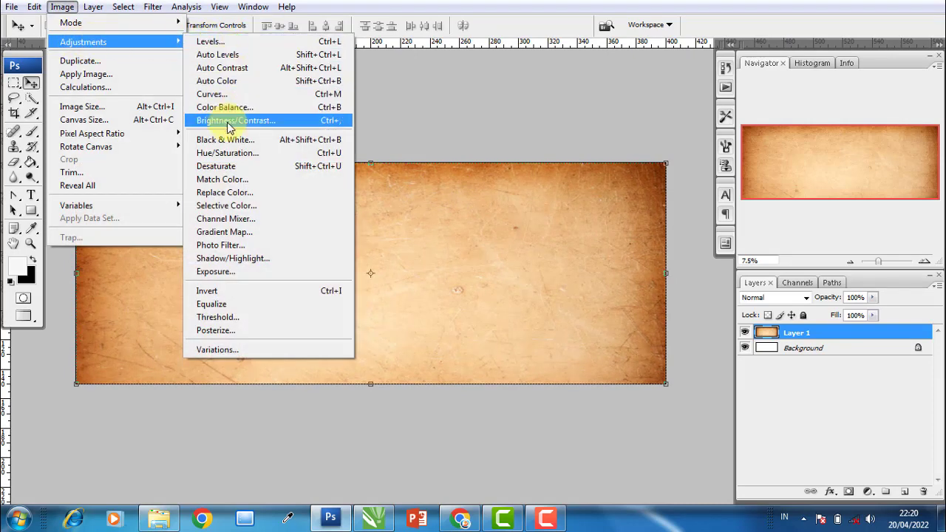
click(673, 192)
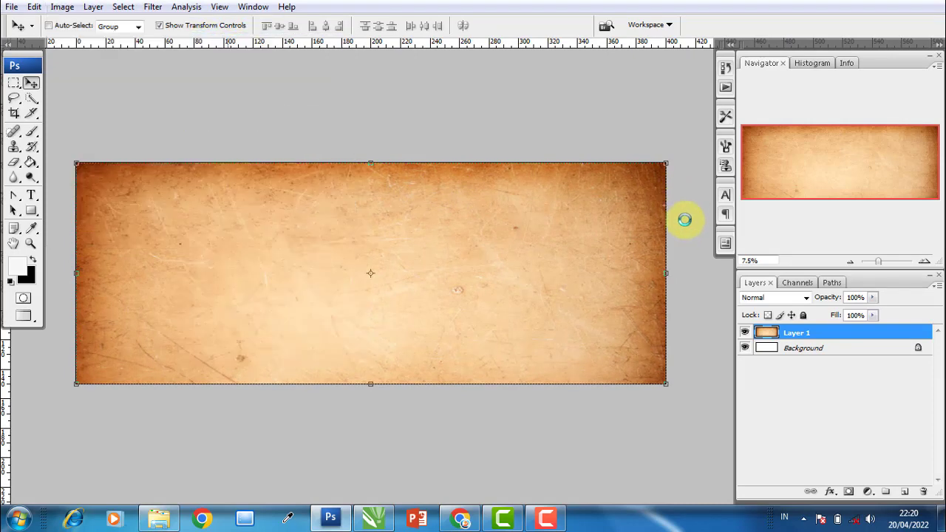
key(i)
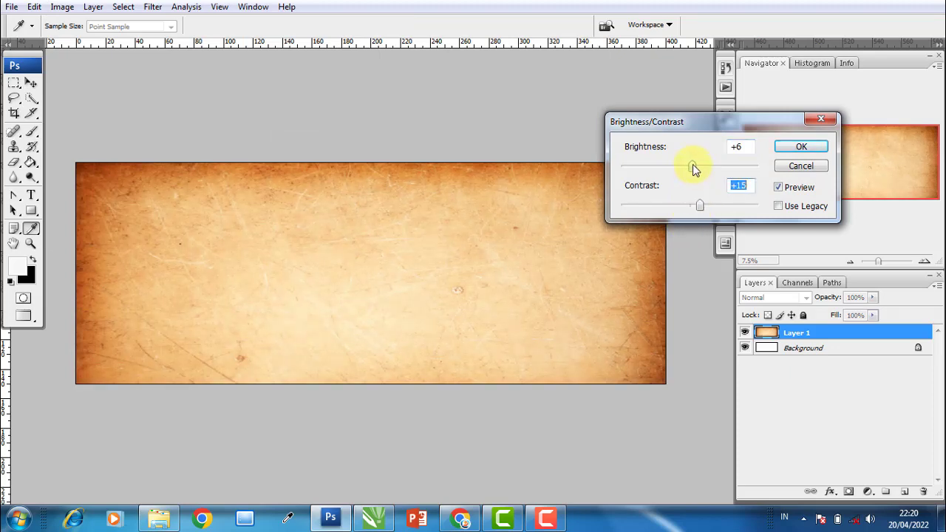
drag(693, 167, 688, 167)
click(816, 150)
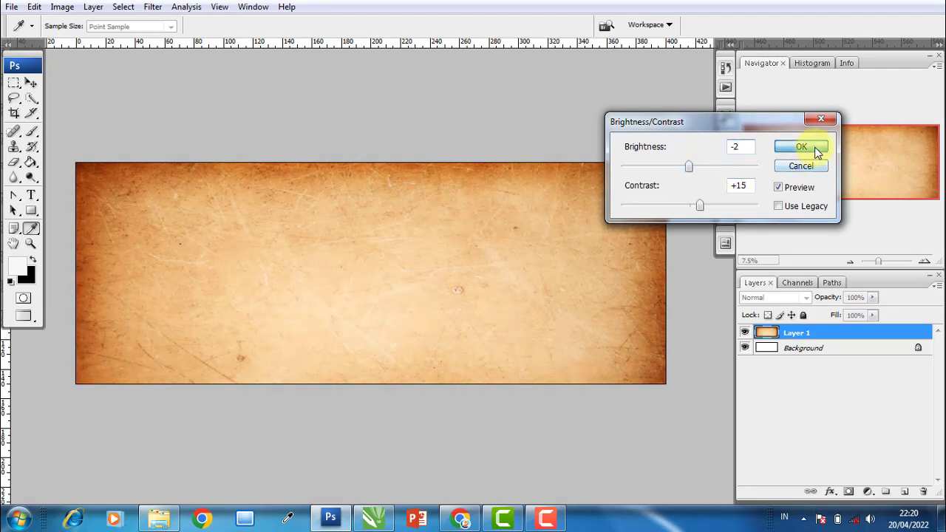
key(v)
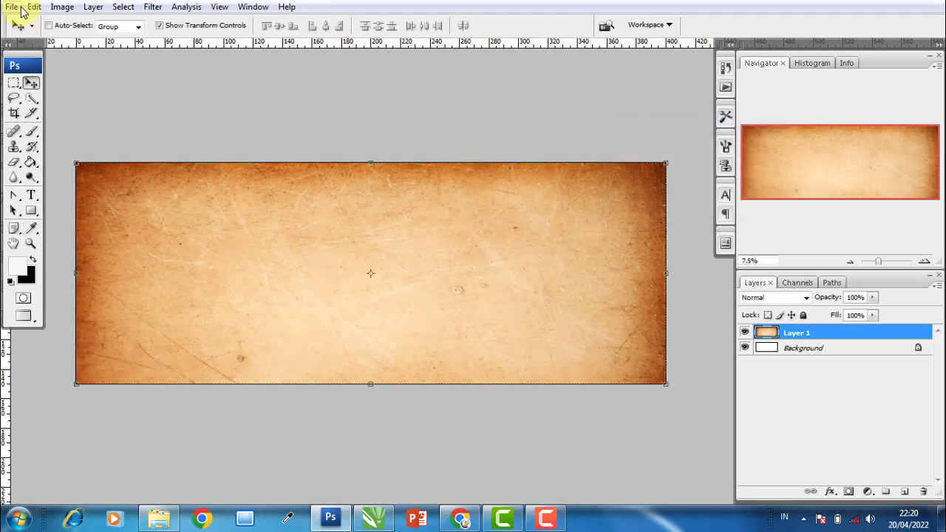
- Save the banner background to the Desktop as the JPEG file BG OK.jpg
click(16, 9)
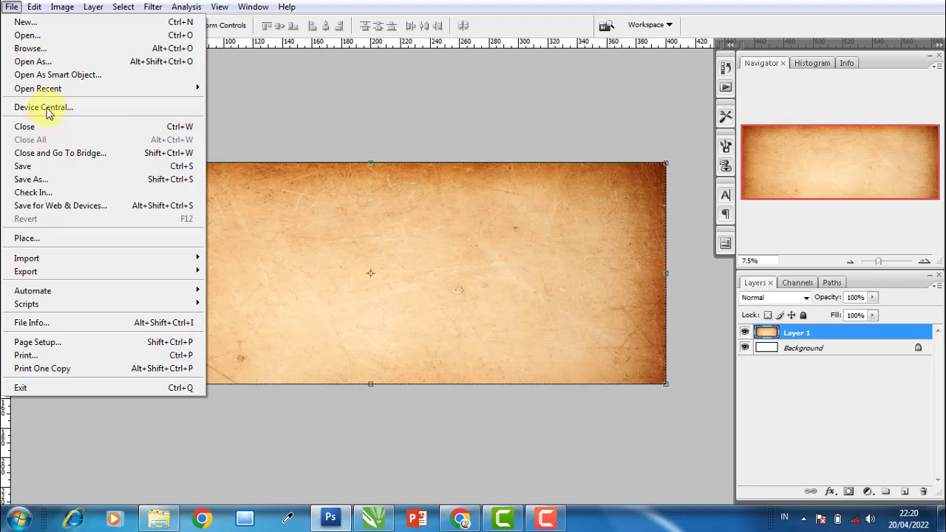
click(42, 178)
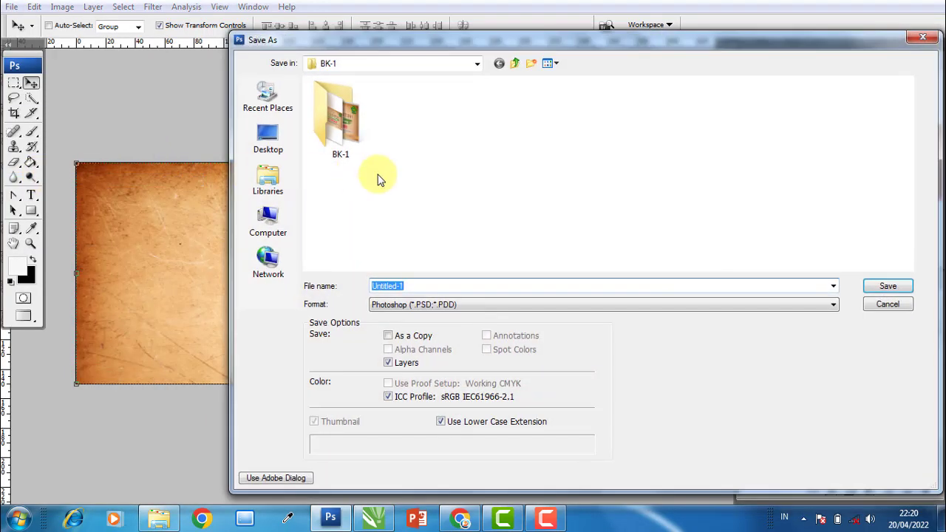
click(275, 147)
text(BG OK)
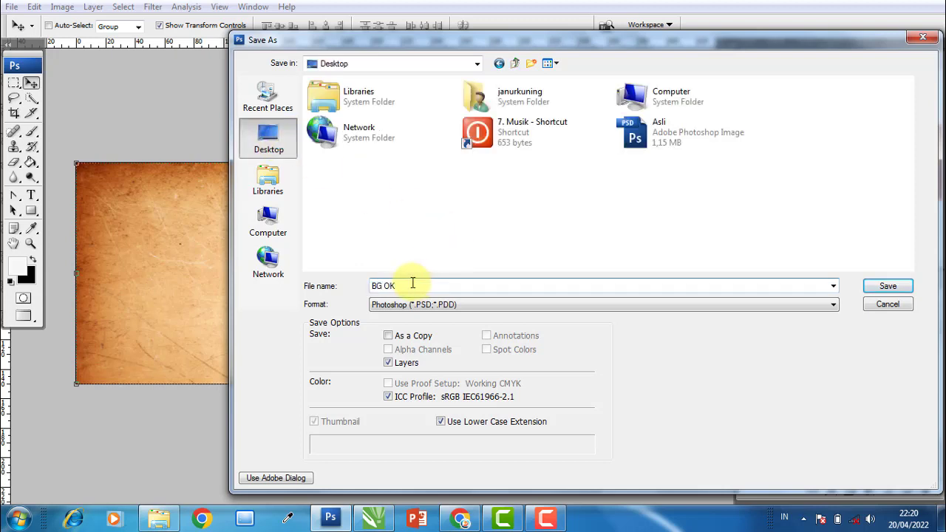
click(422, 306)
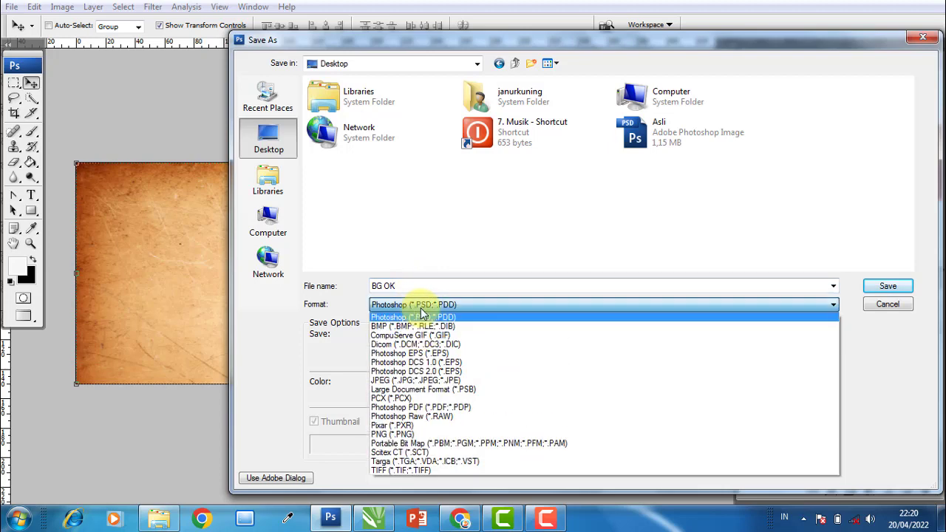
click(401, 381)
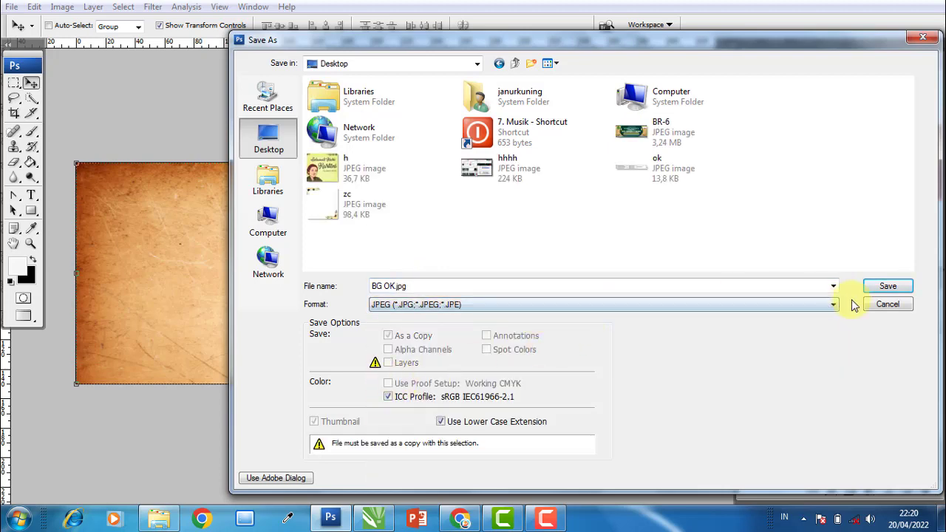
click(889, 286)
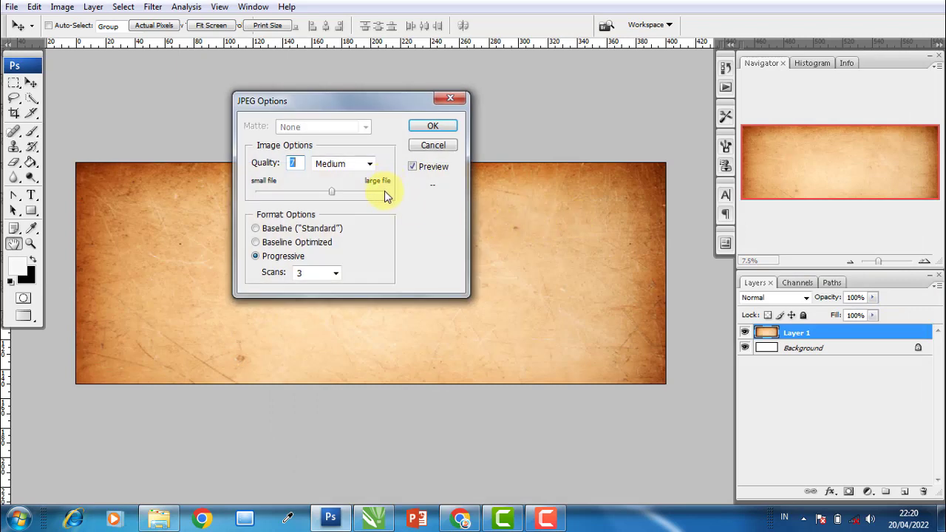
click(384, 192)
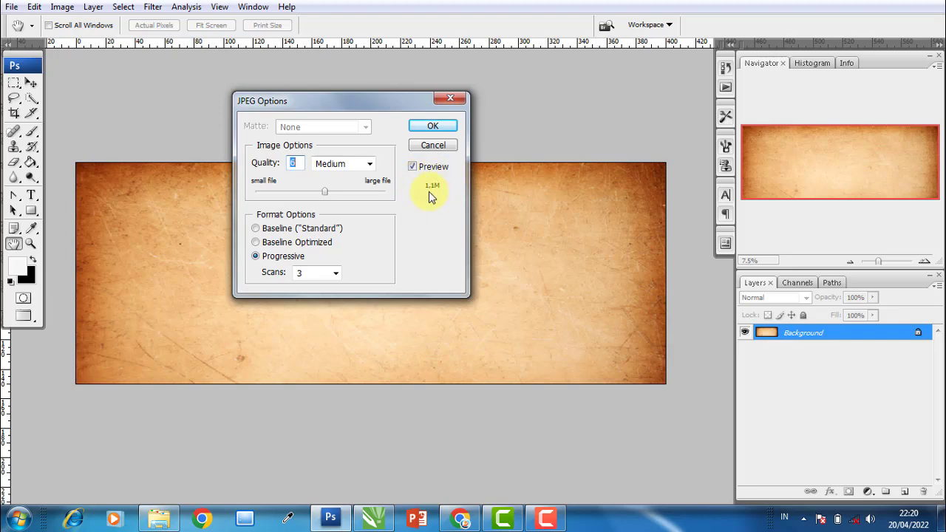
click(433, 127)
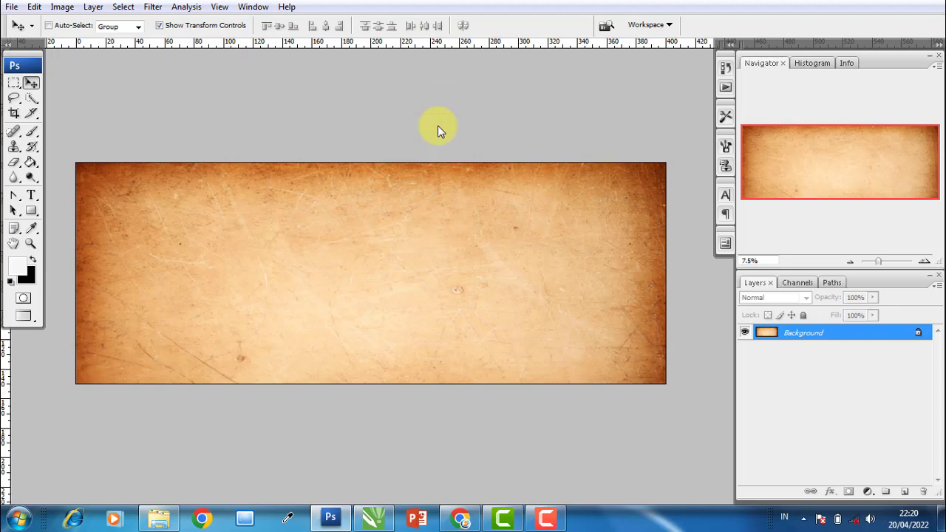
- Restore Layer 1, then preview the saved BG OK.jpg in Photo Viewer and close it
key(ctrl+j)
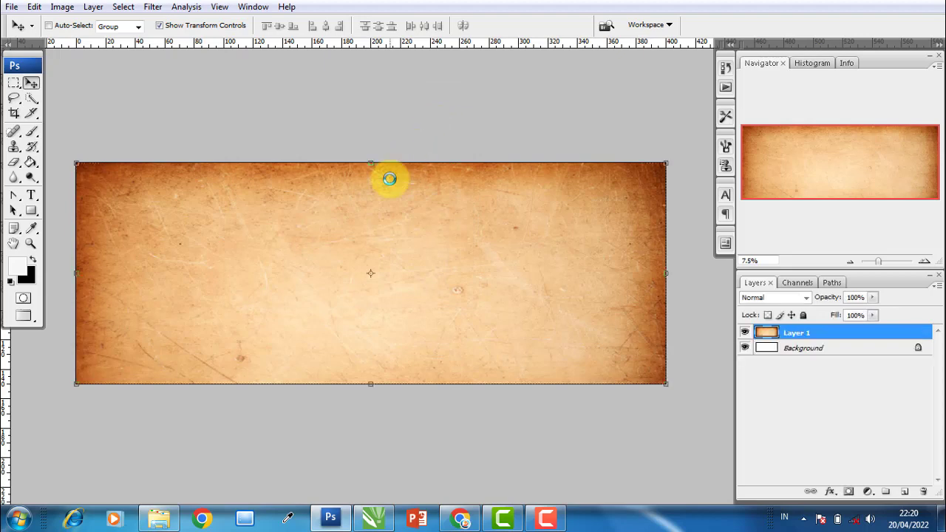
key(Tab)
click(941, 523)
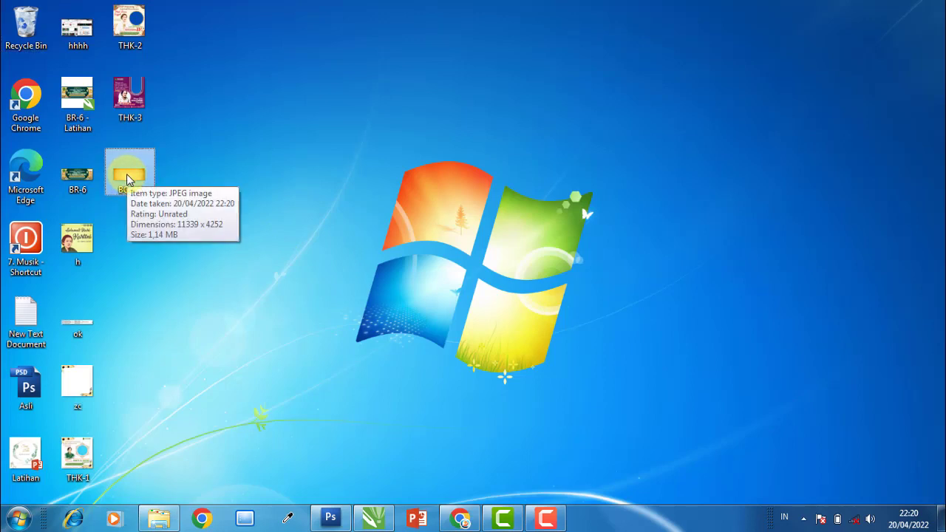
click(127, 179)
double_click(127, 179)
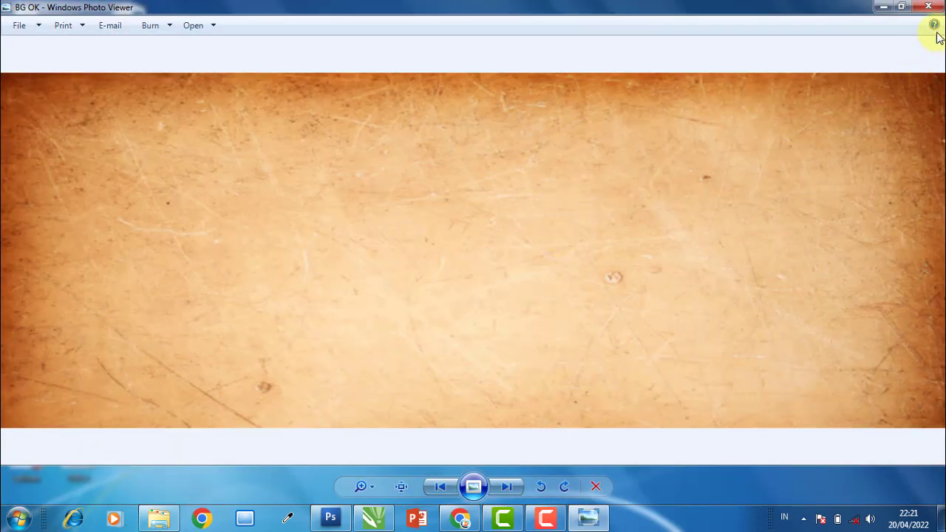
click(933, 8)
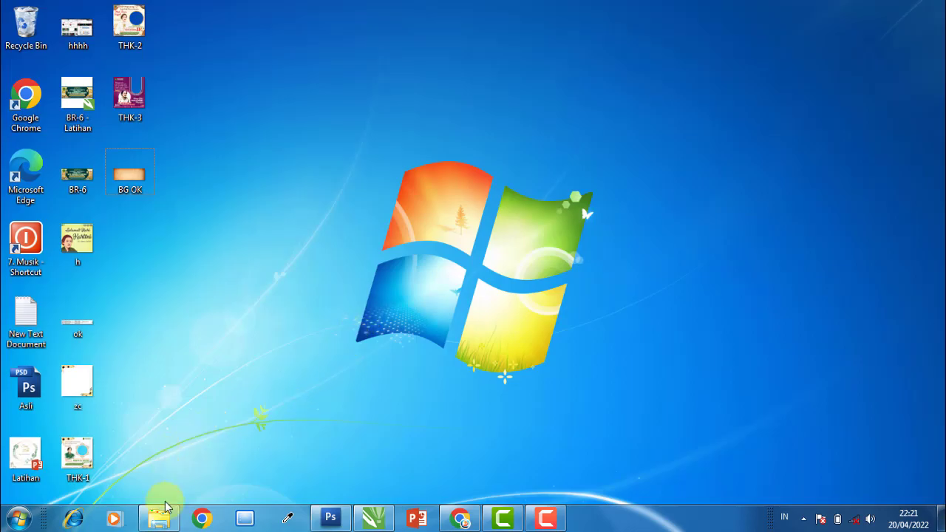
click(159, 517)
- In the extracted BK-1 folder, switch from the Bg image to selecting the BK-1 CorelDRAW drawing
click(223, 147)
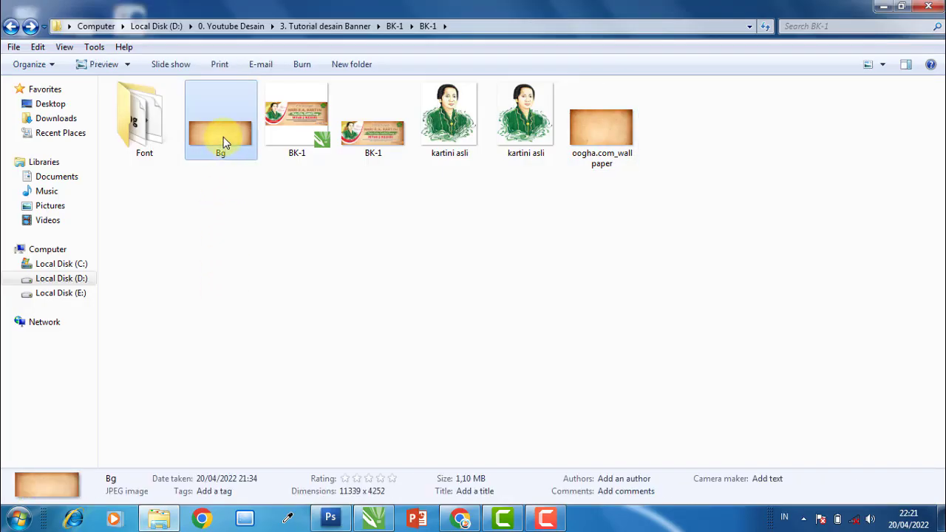
drag(212, 147, 338, 399)
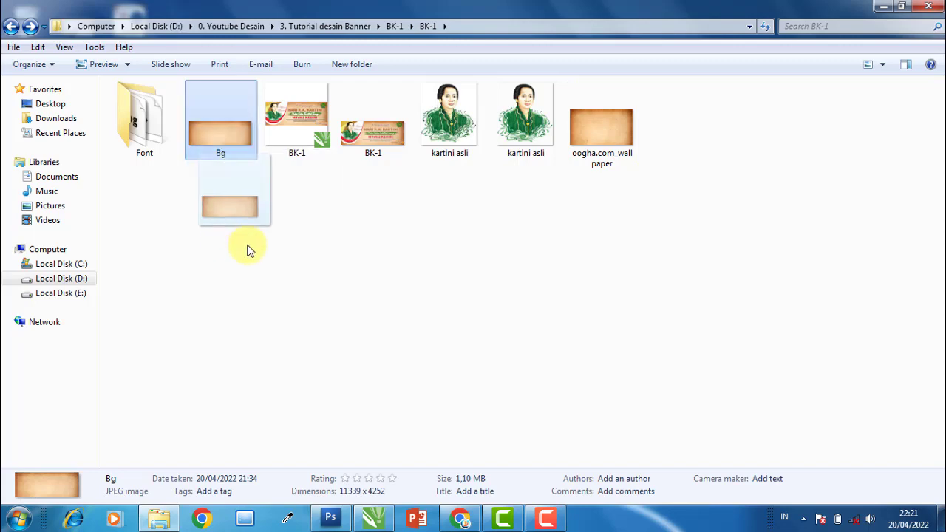
click(382, 521)
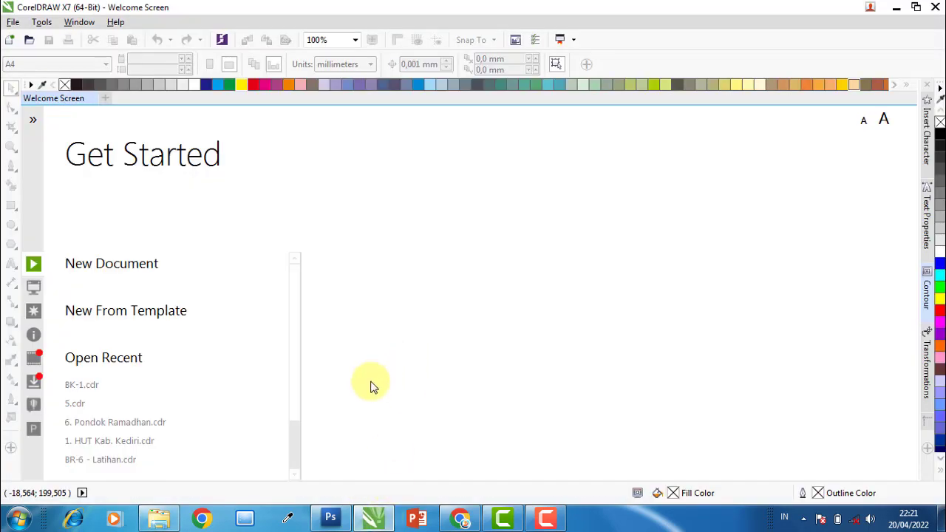
click(159, 524)
click(391, 207)
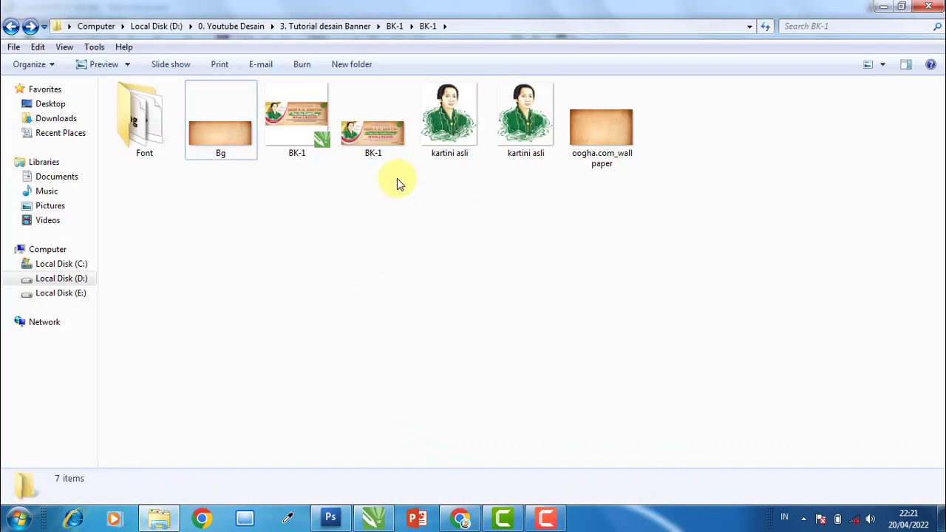
click(302, 122)
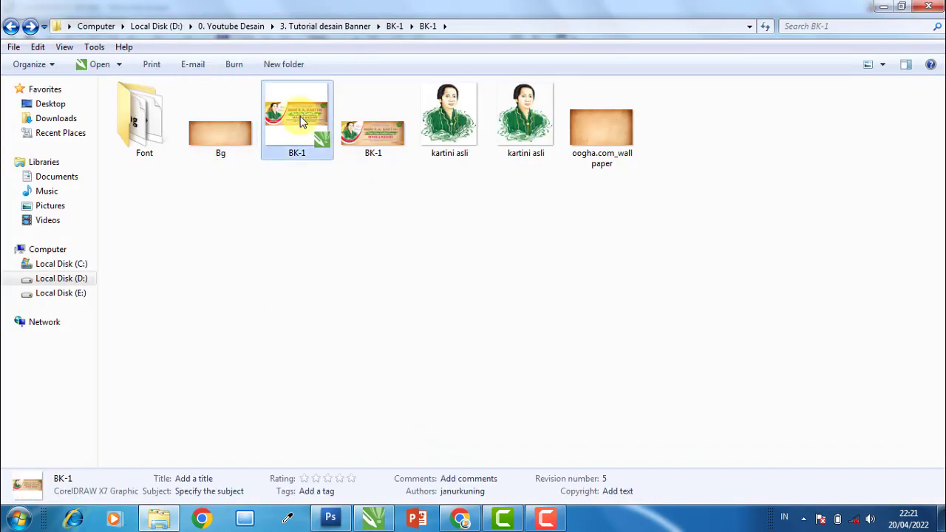
- Open BK-1.cdr in CorelDRAW, move the finished banner left, and zoom to 4%
double_click(302, 122)
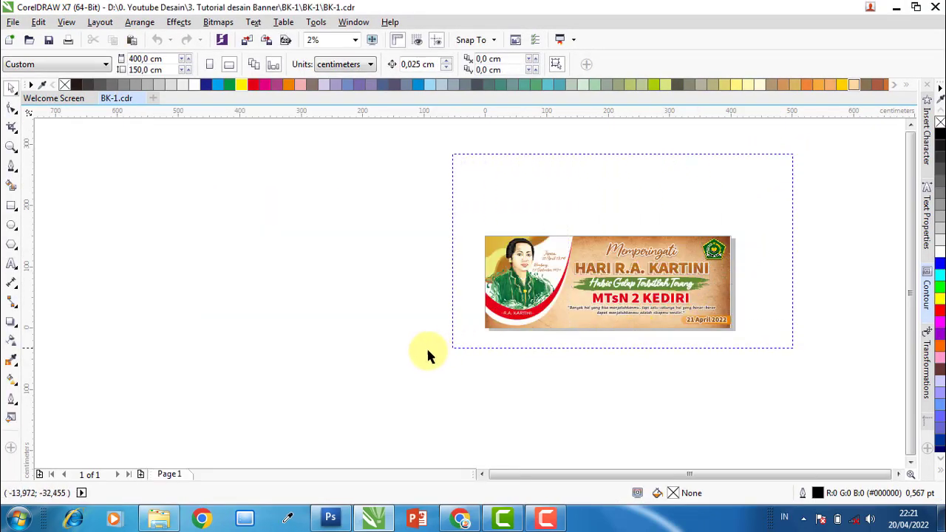
click(697, 262)
drag(705, 264, 446, 262)
click(496, 226)
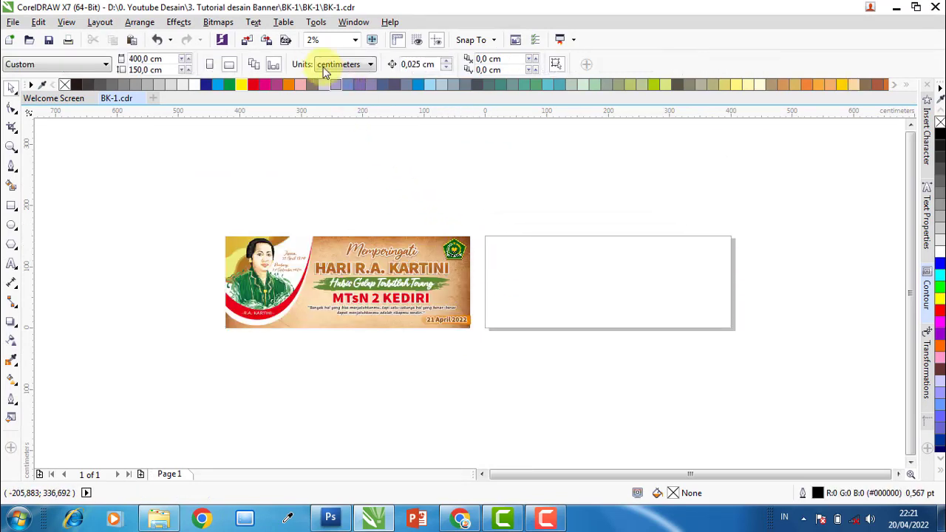
click(314, 43)
text(4)
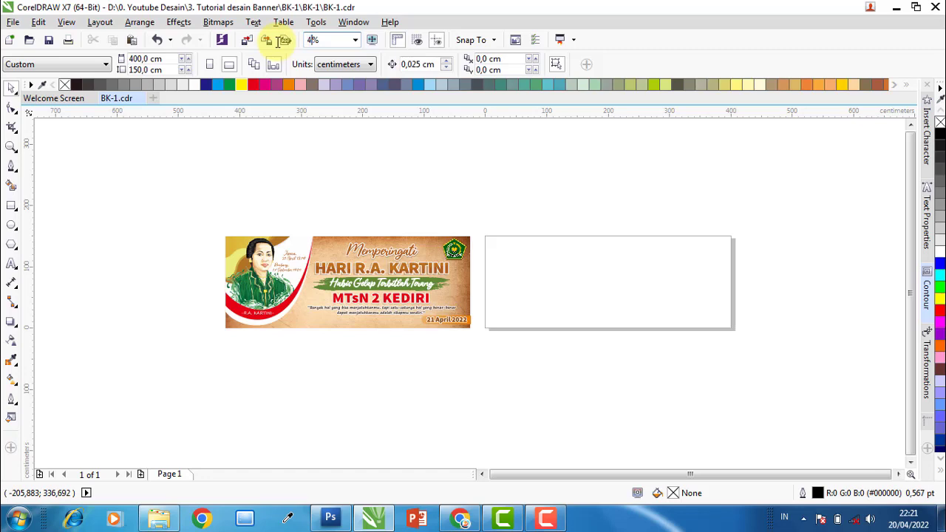
key(Return)
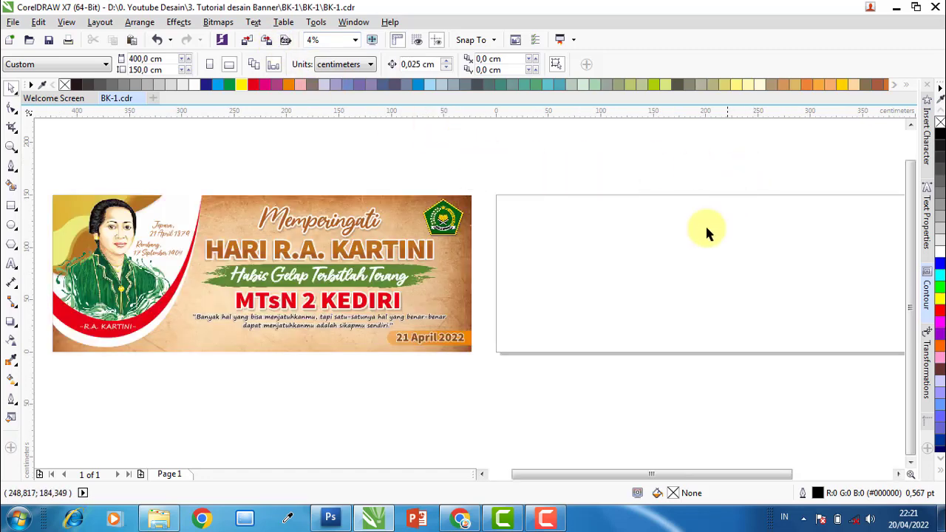
drag(566, 473, 567, 475)
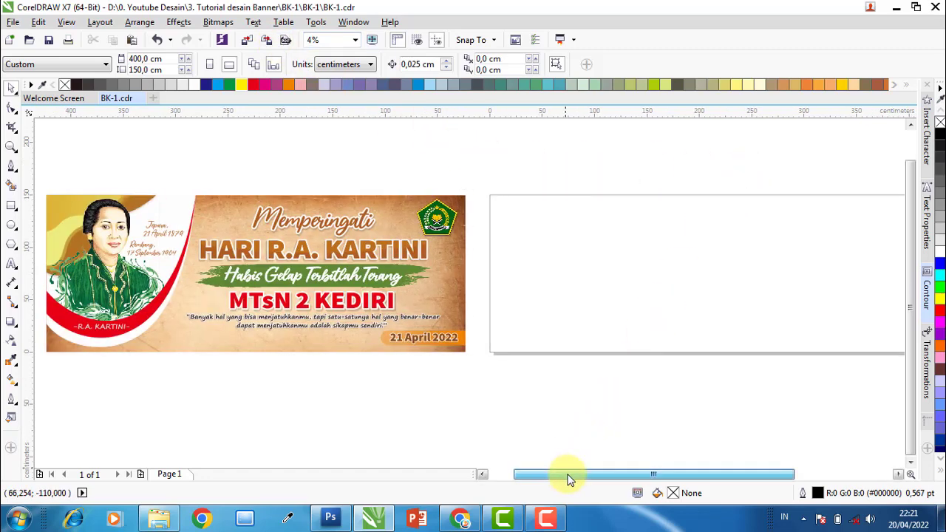
- Bring the Bg image from the BK-1 folder into CorelDRAW and centre it on the page
click(159, 517)
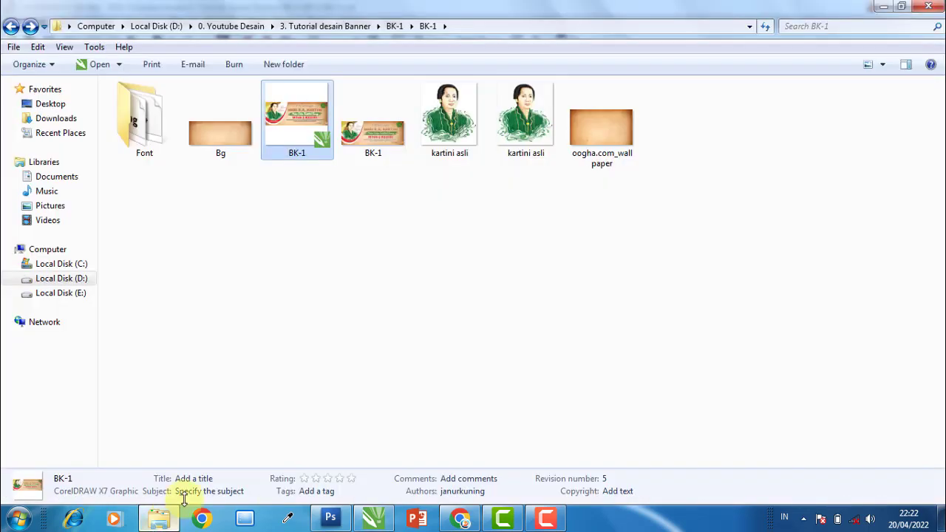
click(224, 148)
mouse_move(217, 143)
mouse_down()
mouse_move(380, 517)
mouse_move(558, 383)
mouse_up()
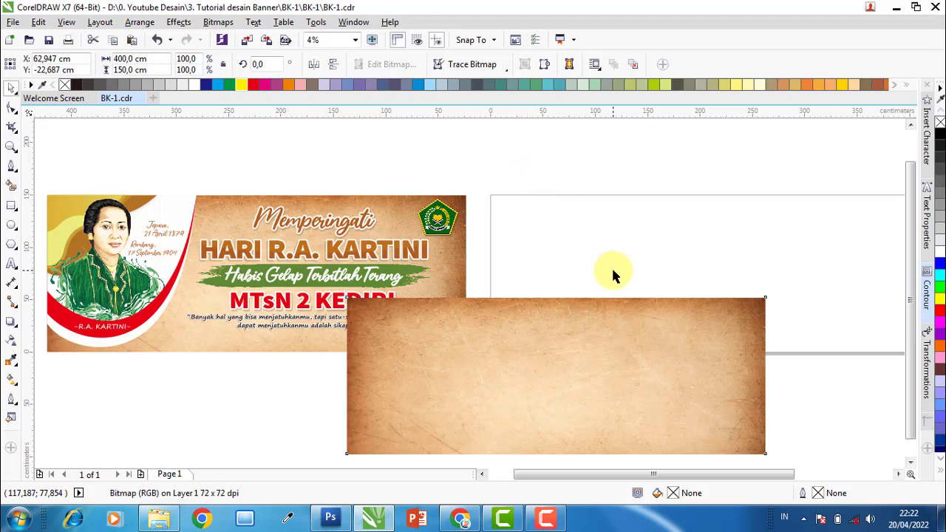
key(p)
click(467, 396)
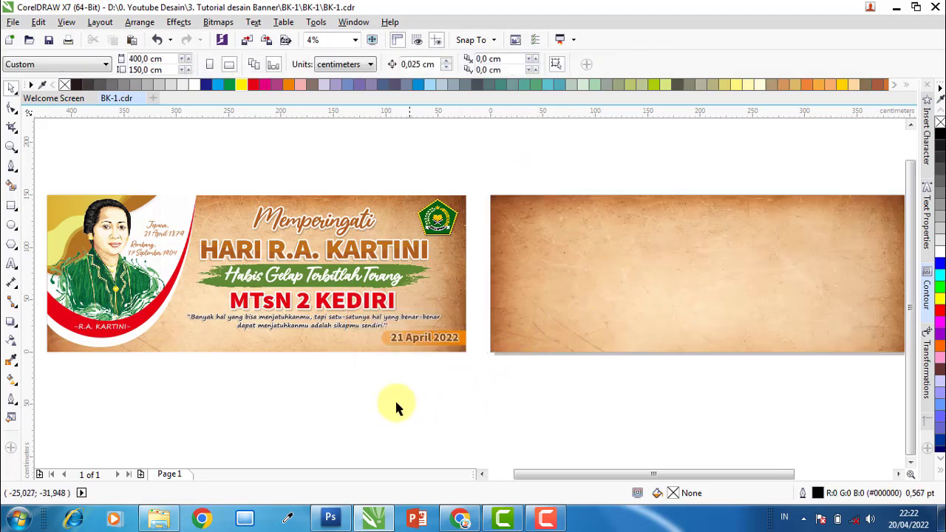
- Close the untitled Photoshop document without saving and return to the BK-1 folder
click(331, 520)
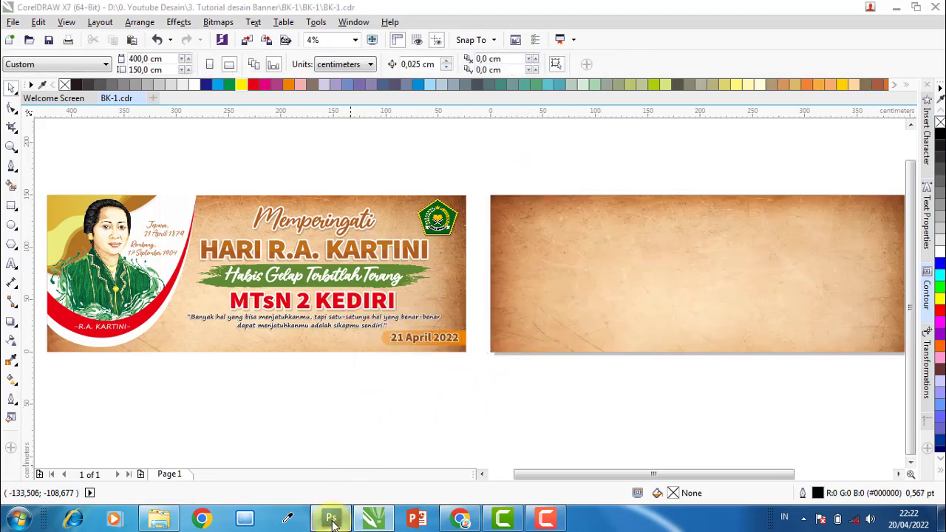
key(f)
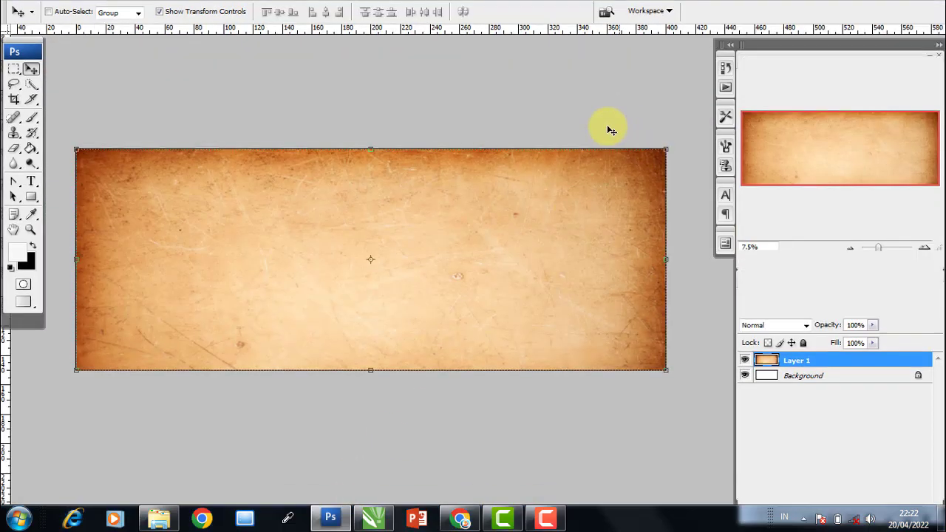
click(559, 73)
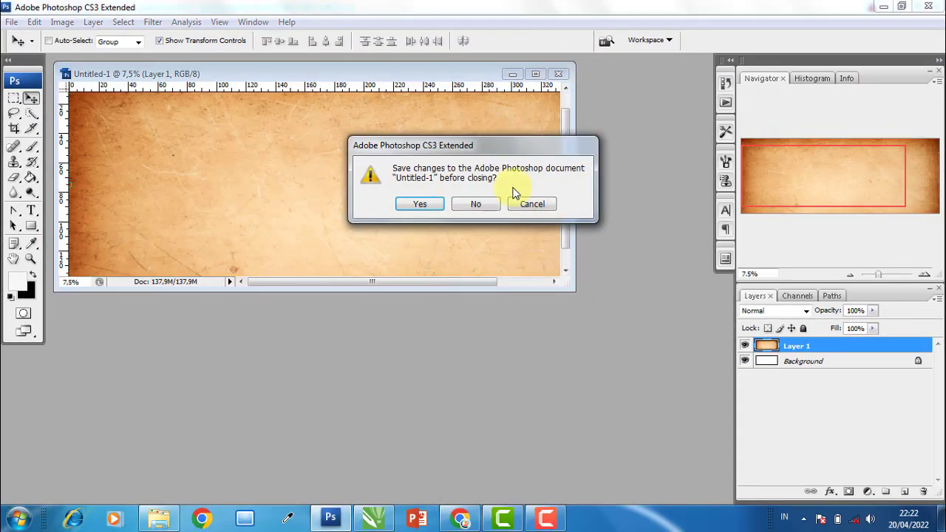
click(476, 206)
click(159, 520)
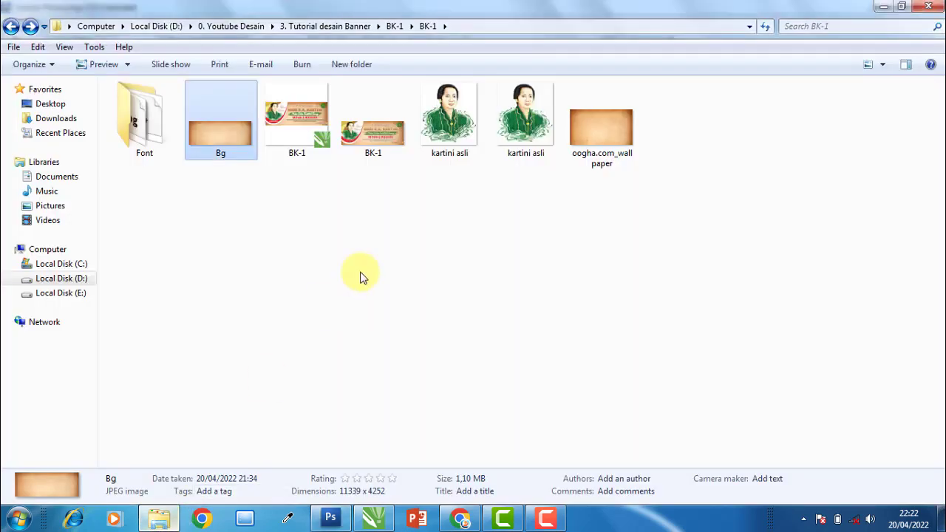
- Preview both versions of the kartini asli portrait in Photo Viewer, then close it
click(471, 228)
click(456, 126)
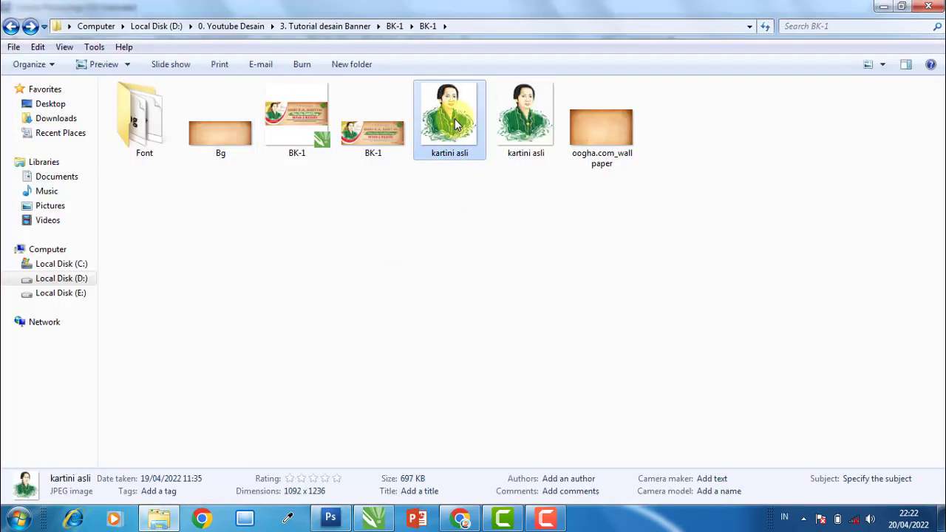
double_click(456, 125)
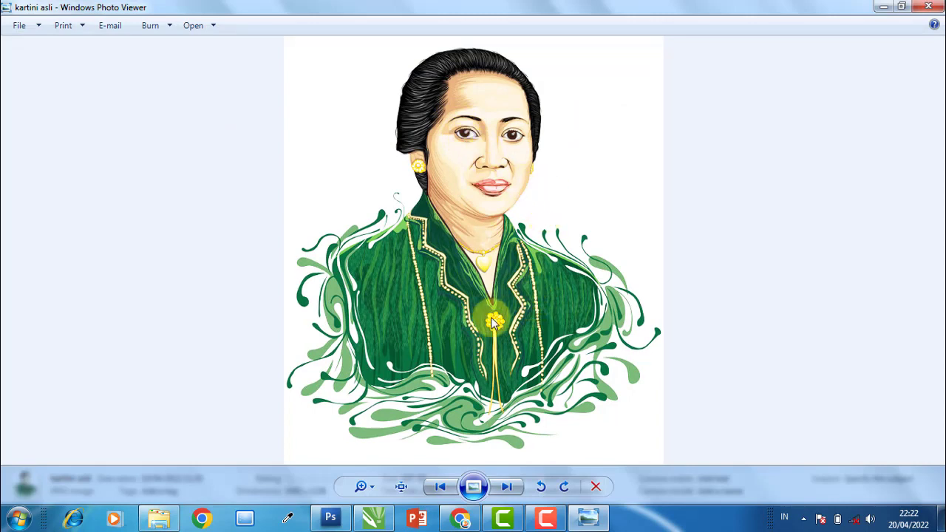
click(507, 486)
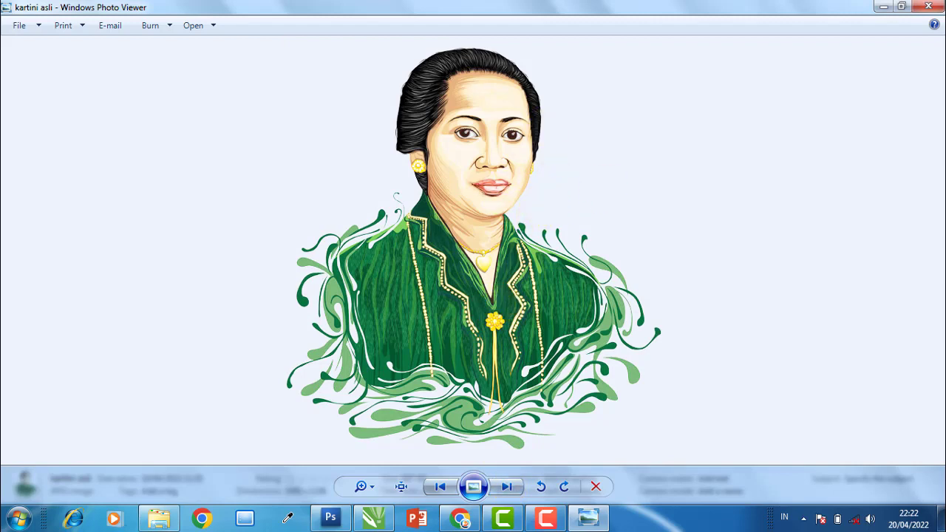
click(928, 6)
- Open kartini asli.jpg in Photoshop, then enlarge and centre its document window
mouse_move(448, 148)
mouse_down()
mouse_move(449, 200)
mouse_move(330, 510)
mouse_move(412, 345)
mouse_up()
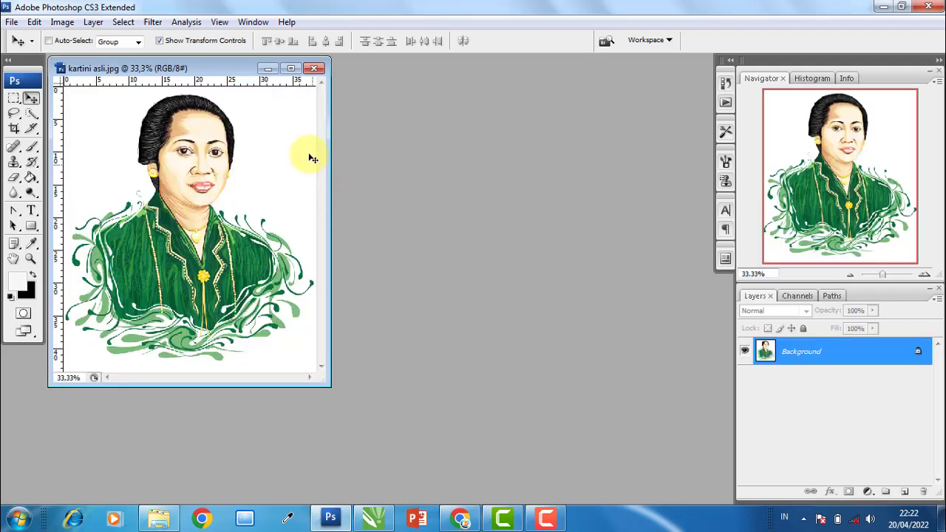
drag(326, 380, 429, 416)
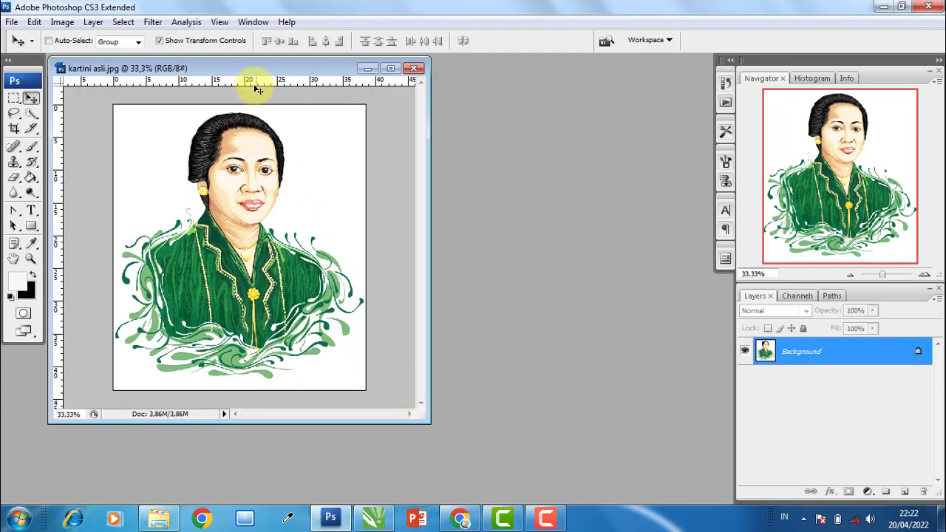
mouse_move(256, 87)
mouse_down()
mouse_move(342, 84)
mouse_move(423, 102)
mouse_up()
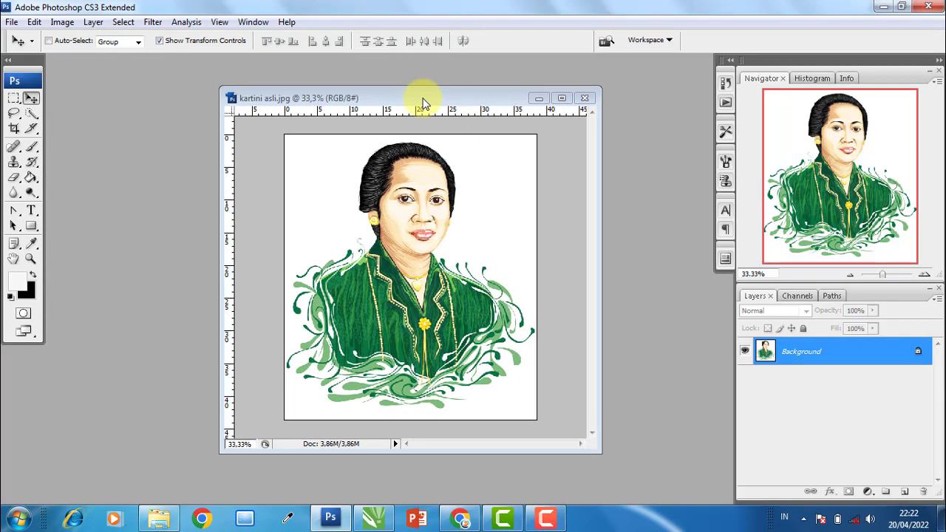
click(124, 23)
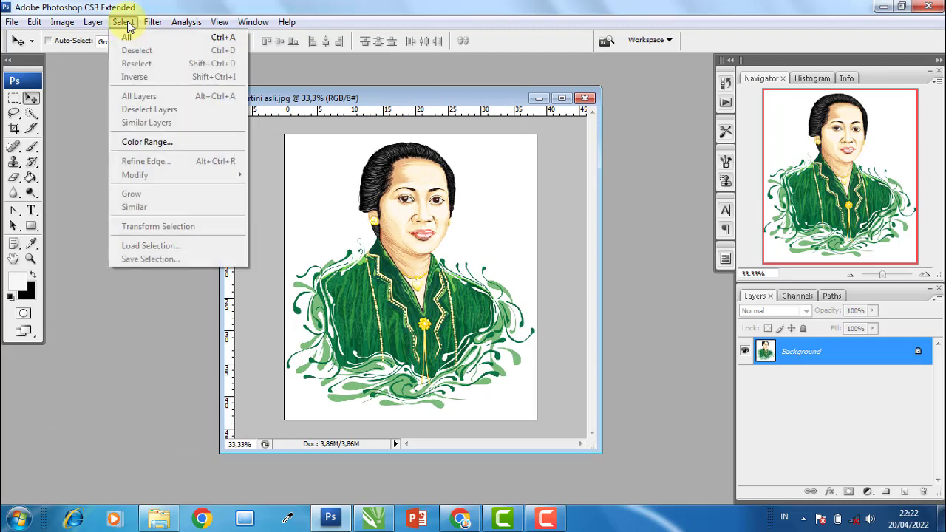
- Select the white background with Color Range at Fuzziness 121, then maximize and zoom in
click(164, 144)
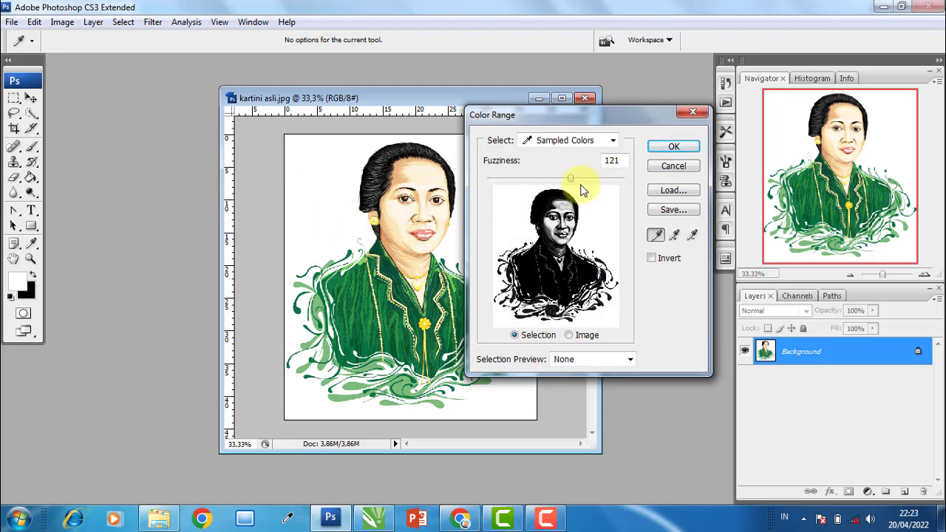
click(675, 147)
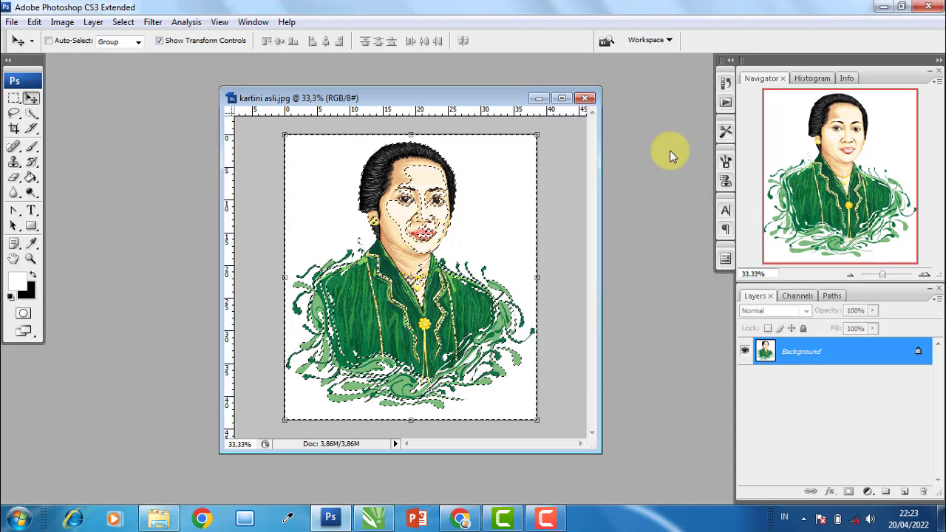
click(559, 98)
scroll(443, 166, up, 1)
scroll(425, 173, up, 1)
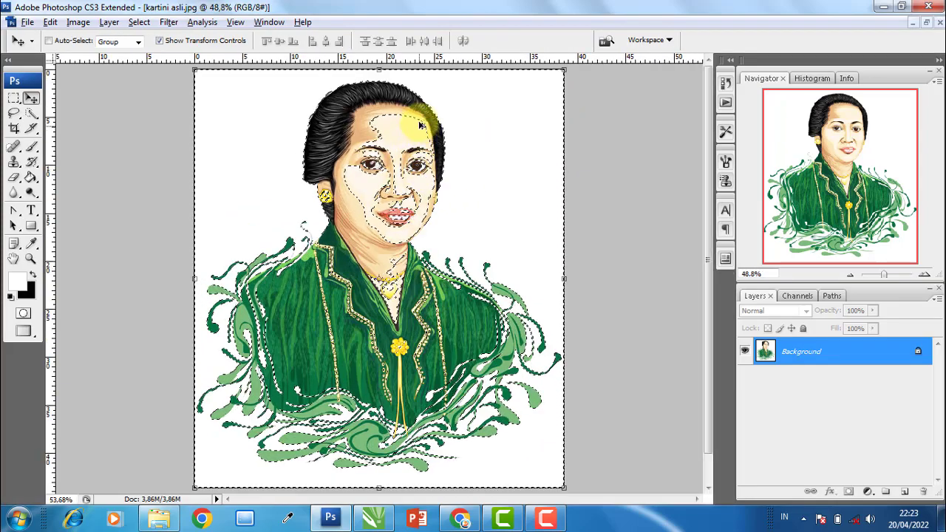
scroll(422, 177, up, 2)
scroll(406, 178, down, 1)
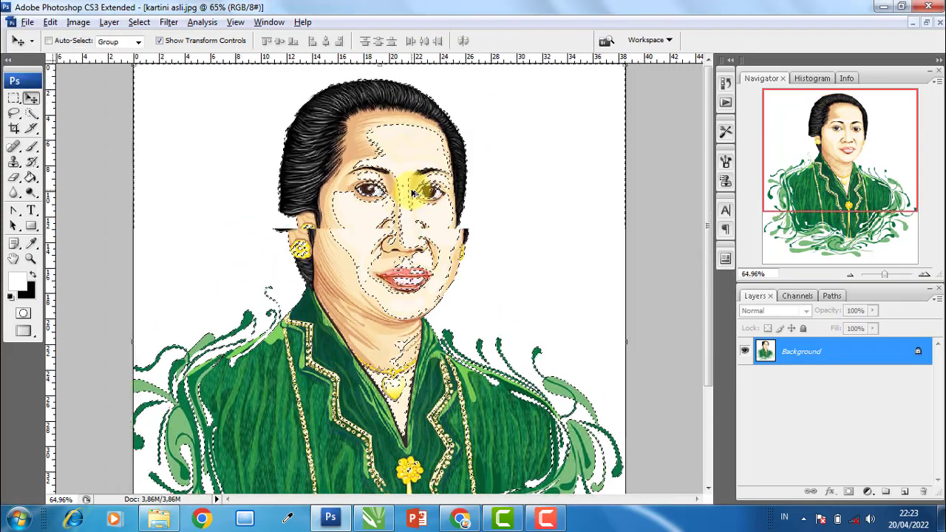
scroll(385, 137, down, 1)
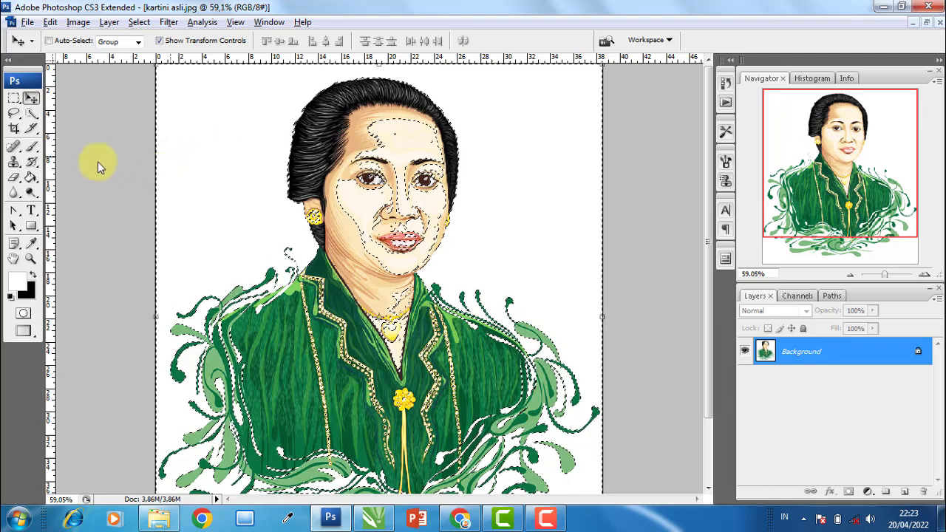
- With the Quick Selection tool in subtract mode, remove the forehead and brows from the selection
click(32, 120)
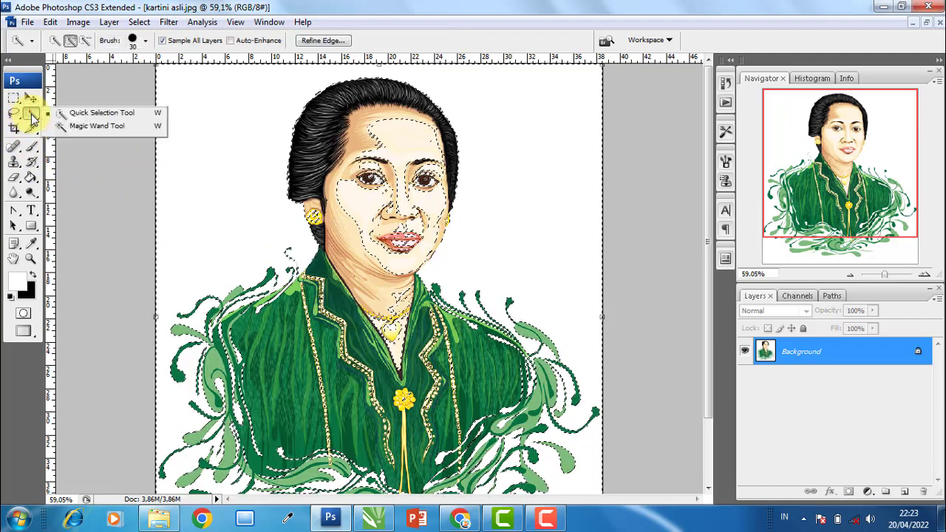
click(83, 115)
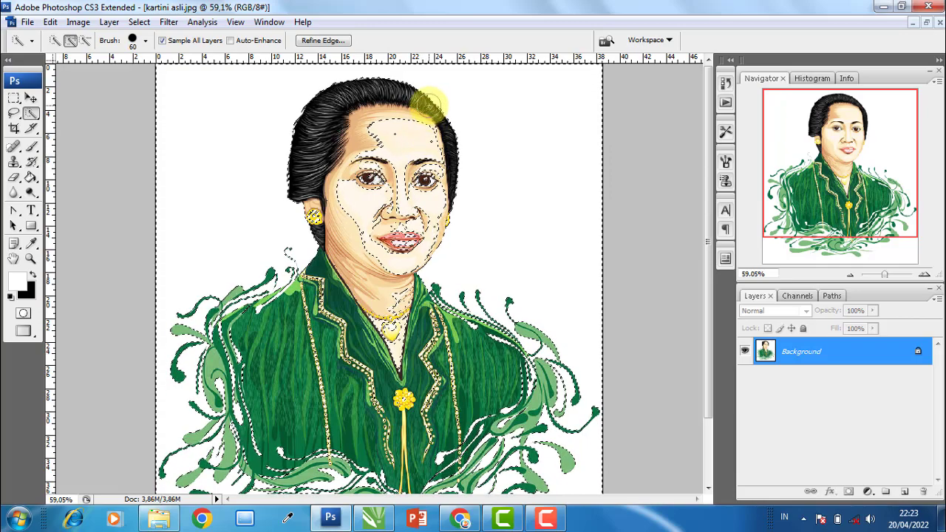
scroll(424, 133, up, 2)
scroll(414, 138, up, 1)
scroll(402, 143, up, 1)
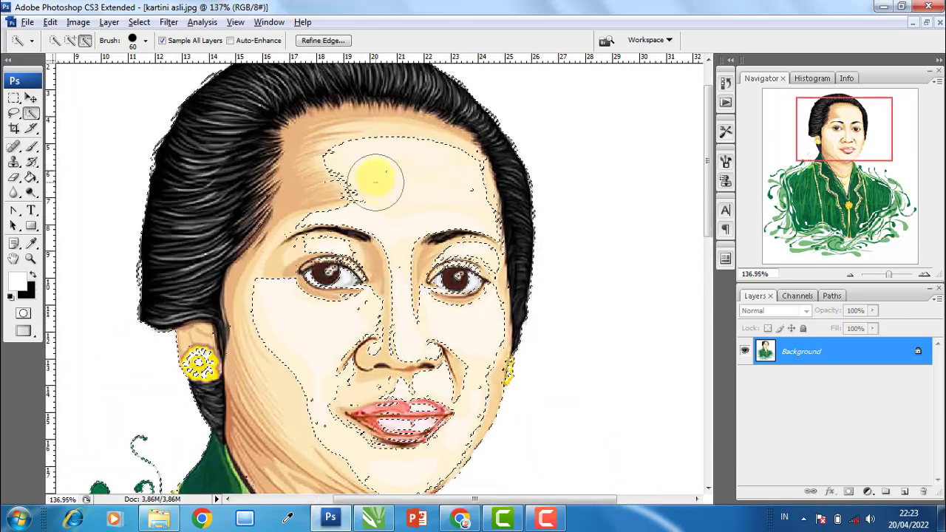
scroll(366, 176, up, 1)
key(alt)
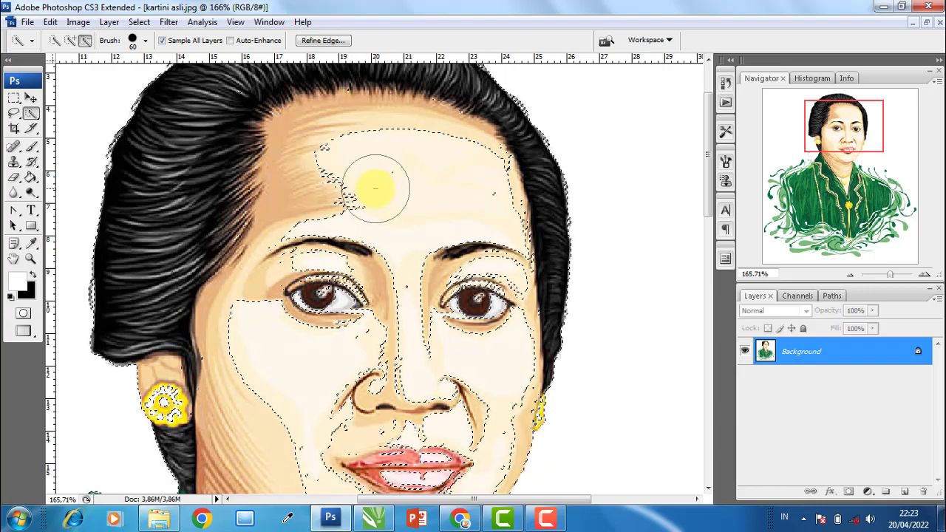
drag(337, 210, 282, 259)
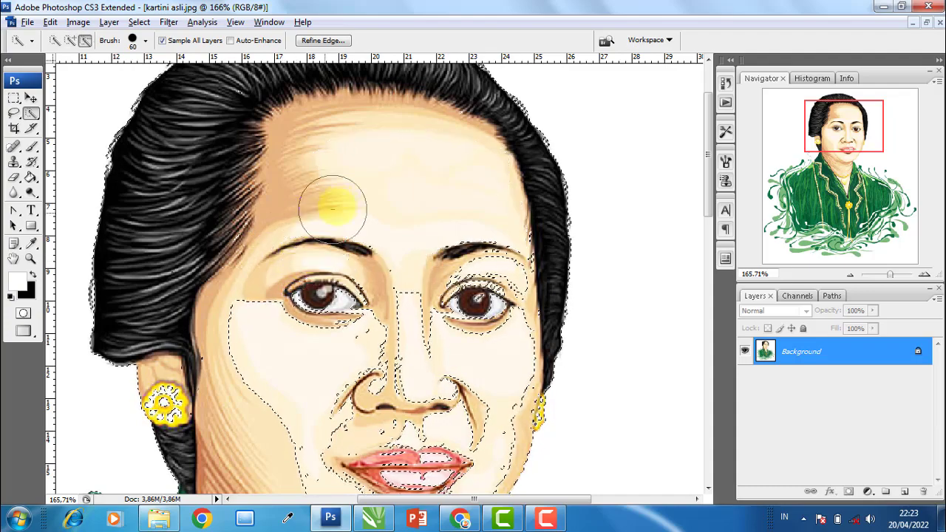
- Lower the brush size to 45 and refine the selection around the eyes, cheeks and lips
scroll(320, 216, down, 1)
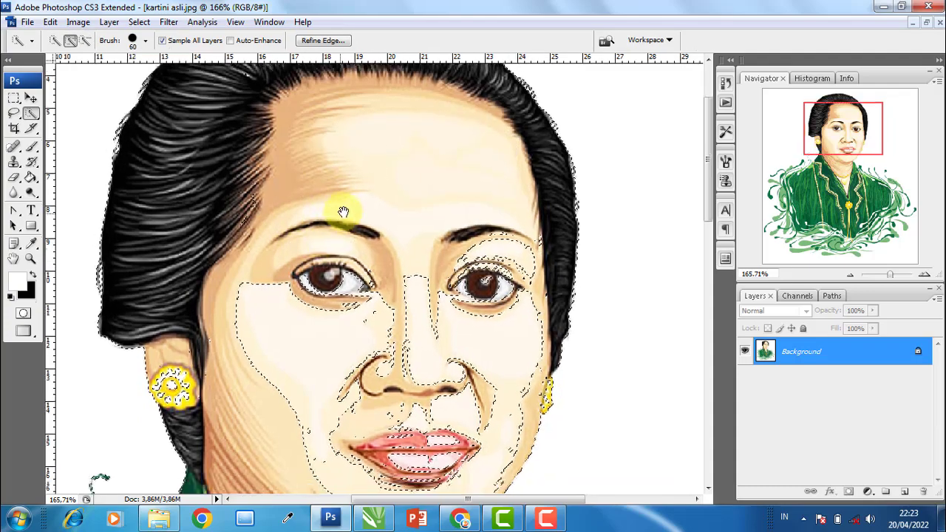
scroll(296, 210, left, 1)
key(bracketleft)
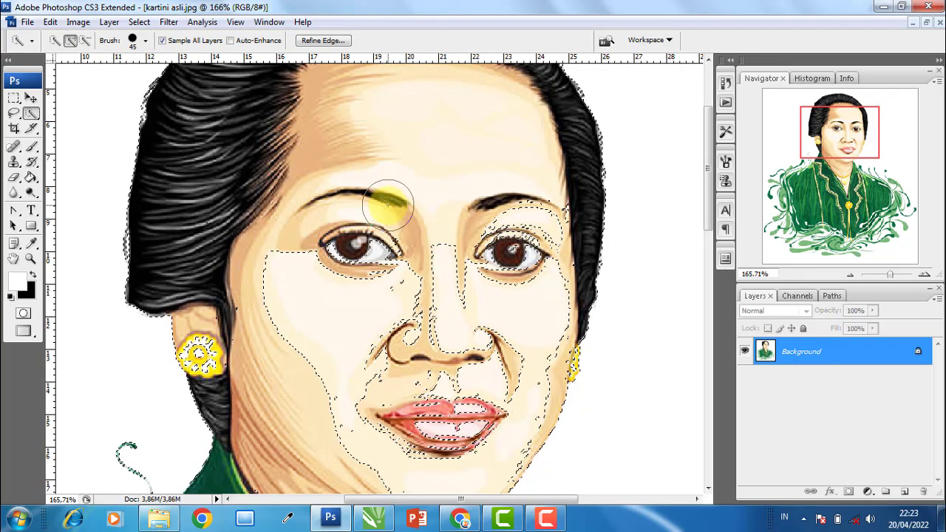
scroll(388, 218, down, 2)
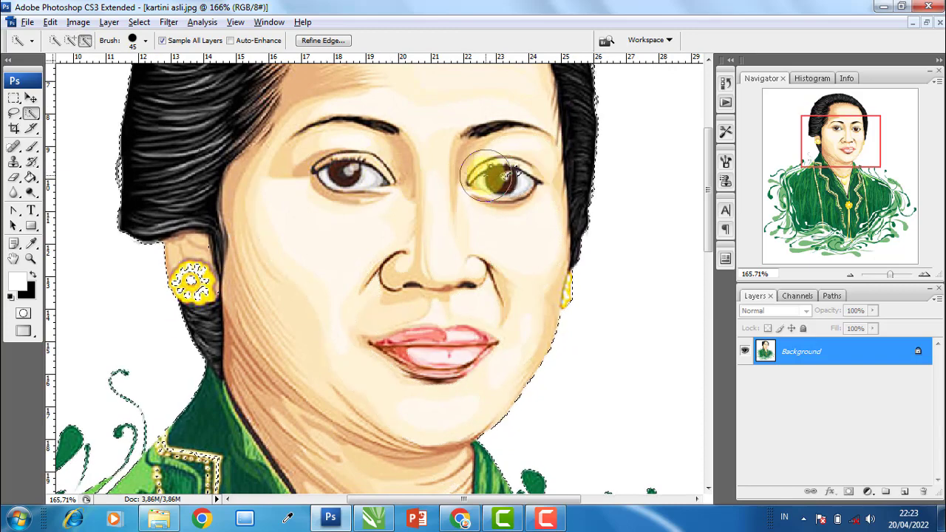
scroll(482, 189, down, 3)
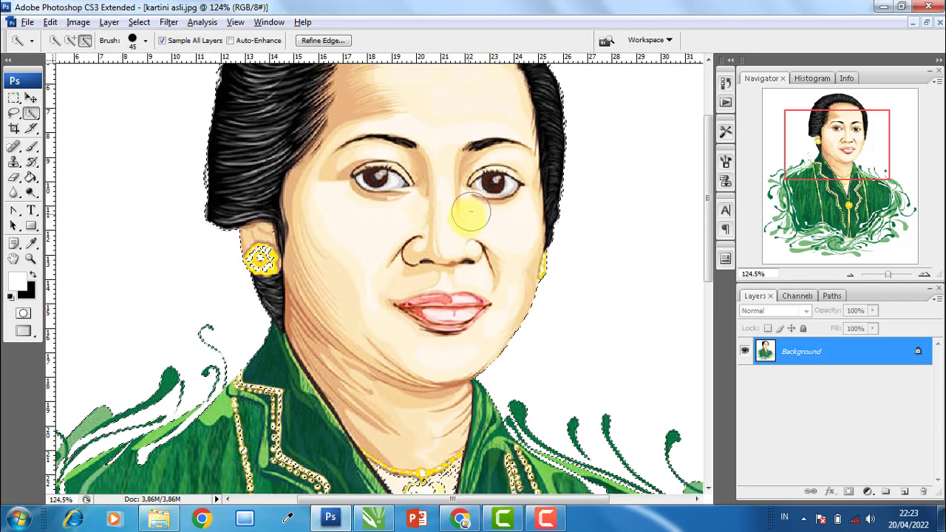
scroll(267, 255, up, 1)
scroll(260, 259, up, 1)
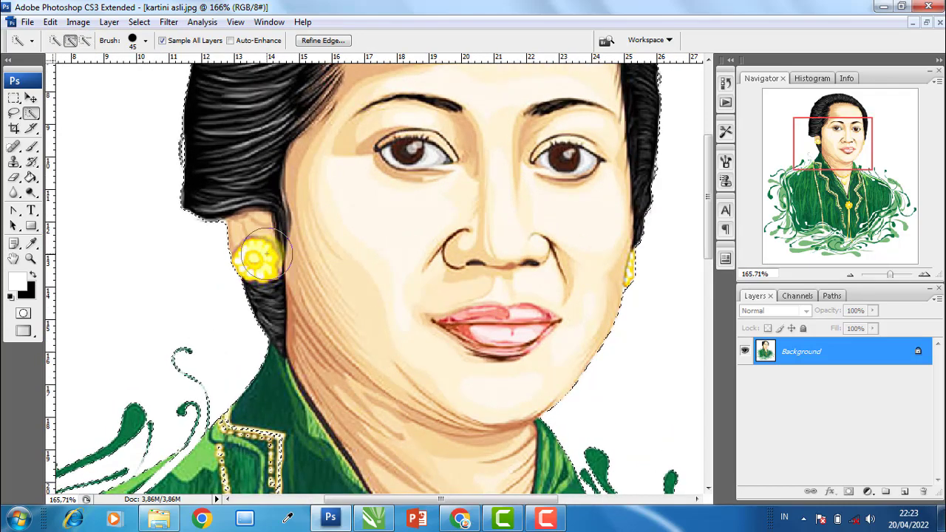
scroll(306, 179, down, 1)
scroll(378, 168, down, 1)
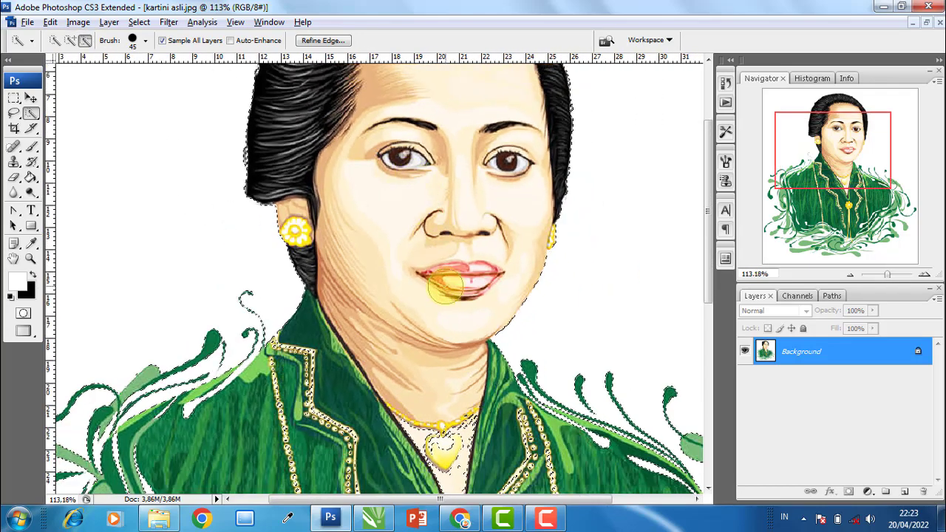
scroll(412, 347, down, 2)
scroll(399, 391, up, 1)
scroll(399, 392, up, 2)
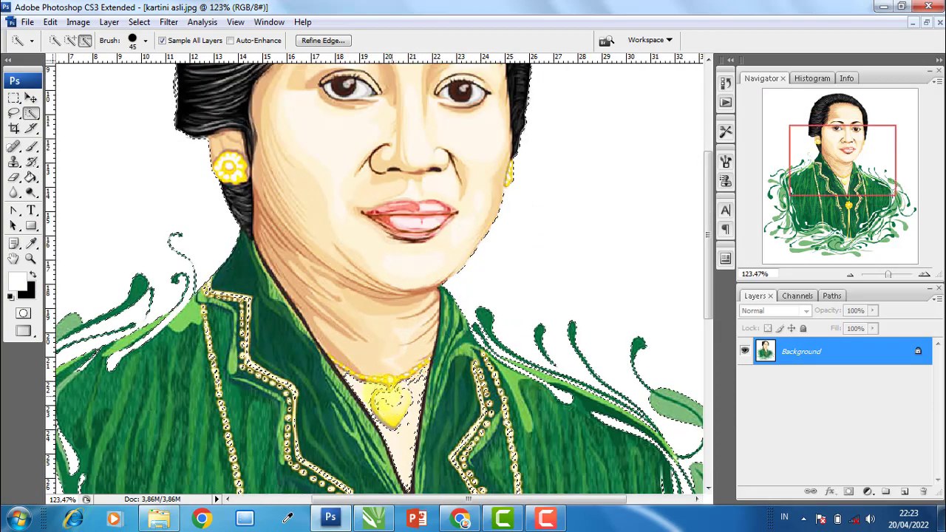
scroll(358, 383, down, 3)
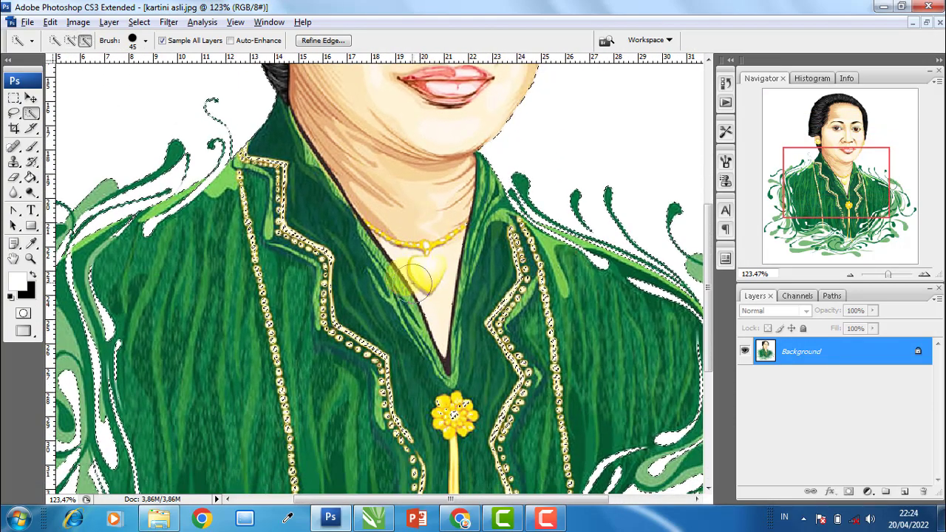
- Shrink the brush and subtract the bead area near the pendant from the selection
scroll(414, 332, down, 1)
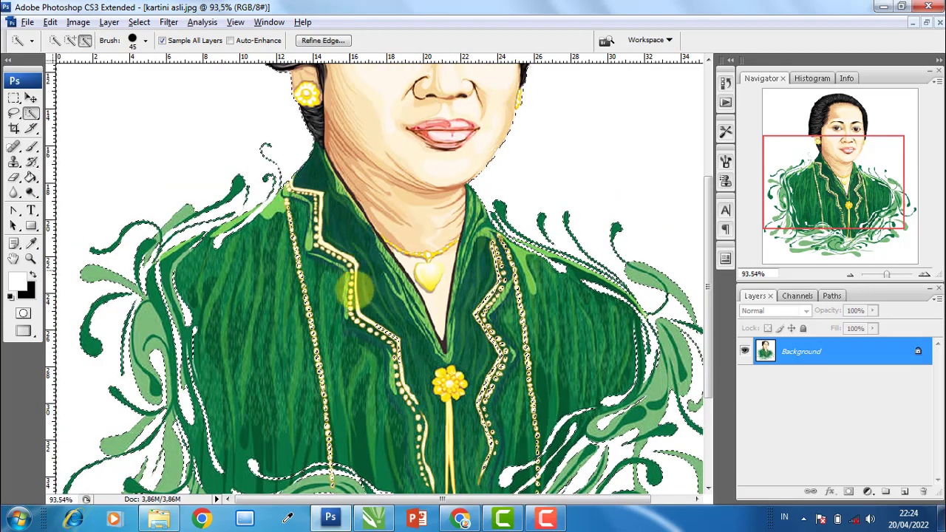
scroll(392, 296, up, 1)
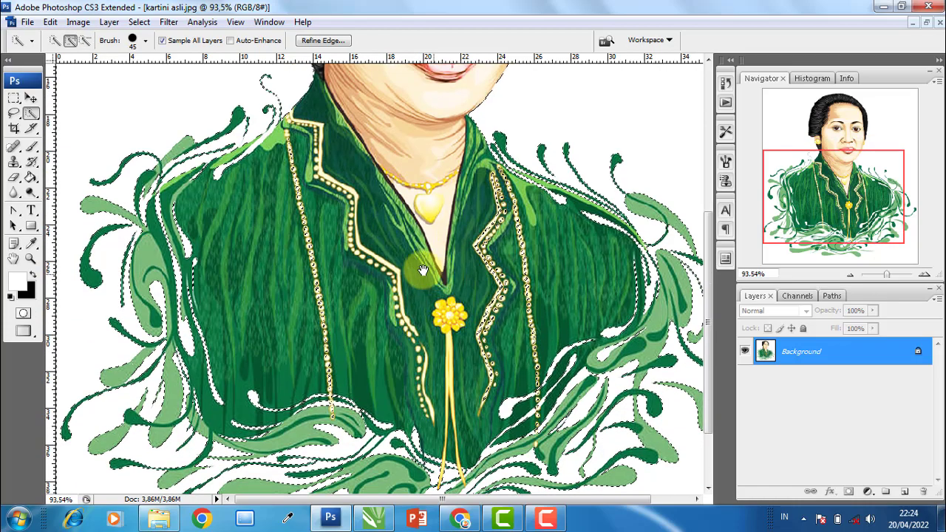
scroll(295, 147, up, 1)
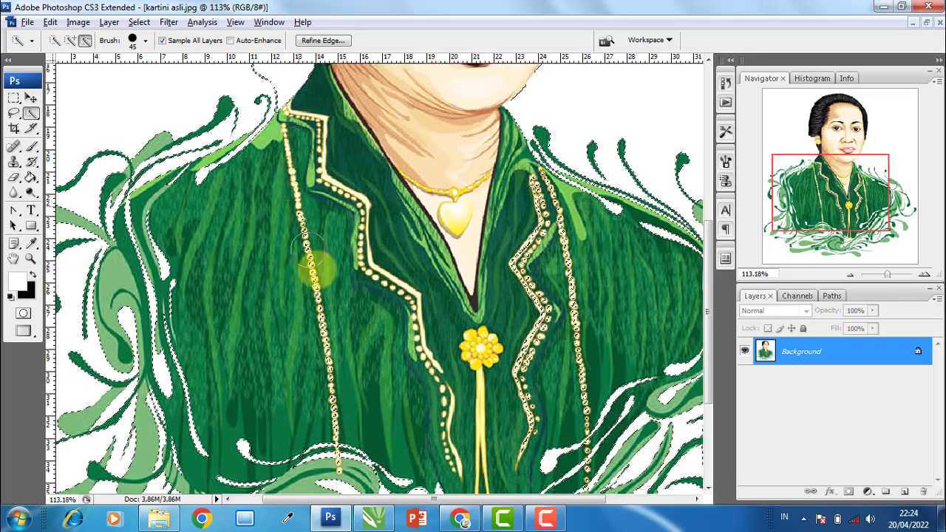
scroll(357, 399, down, 3)
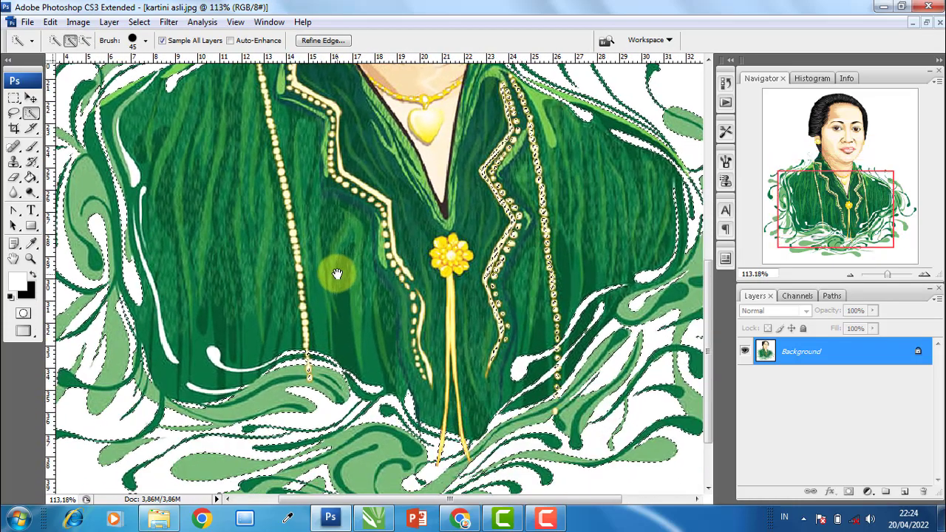
key(bracketleft)
scroll(326, 305, up, 4)
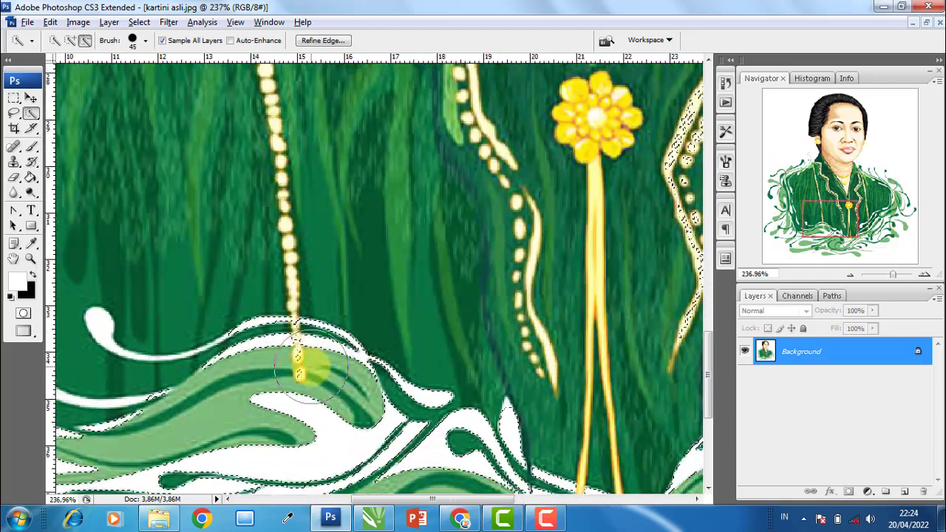
key(bracketleft)
key(bracketleft)
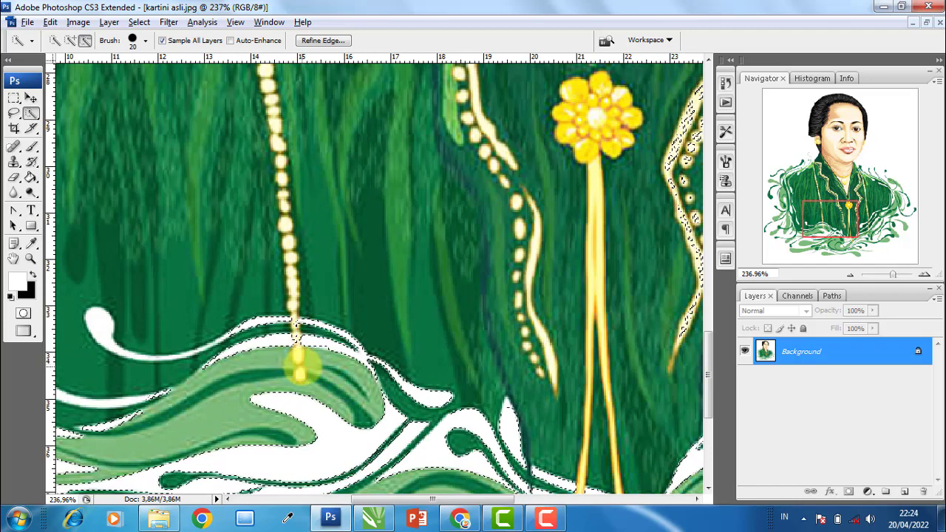
drag(299, 364, 296, 332)
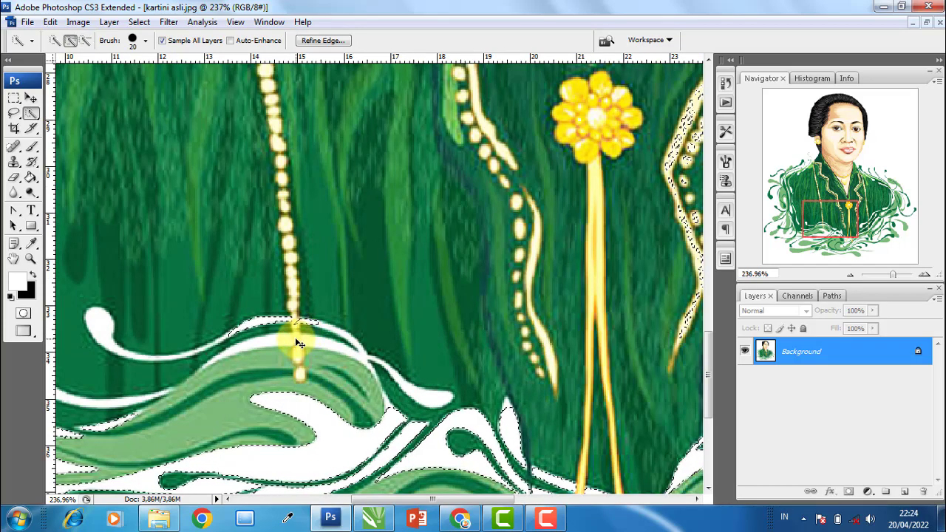
click(295, 337)
- Restore the document window, switch to full-screen view, and subtract the lower bead with a smaller brush
scroll(302, 364, up, 2)
key(alt+space)
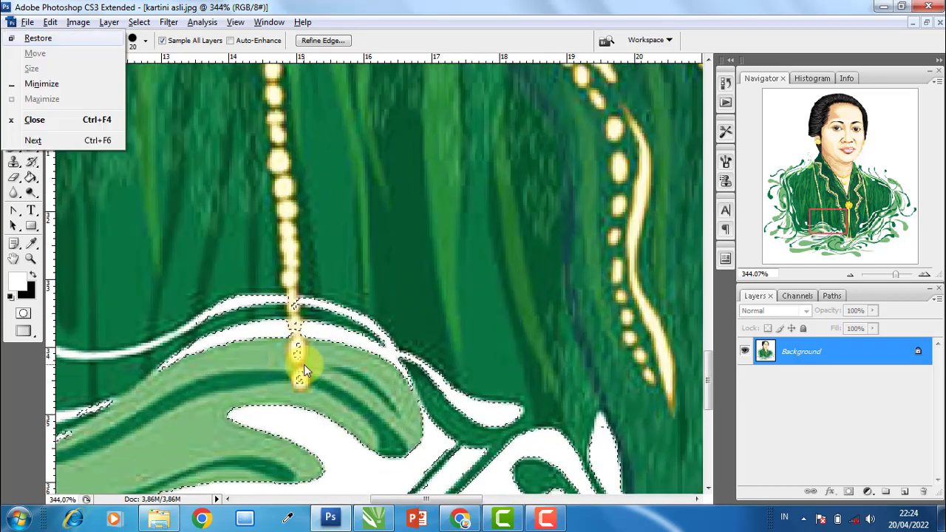
key(Return)
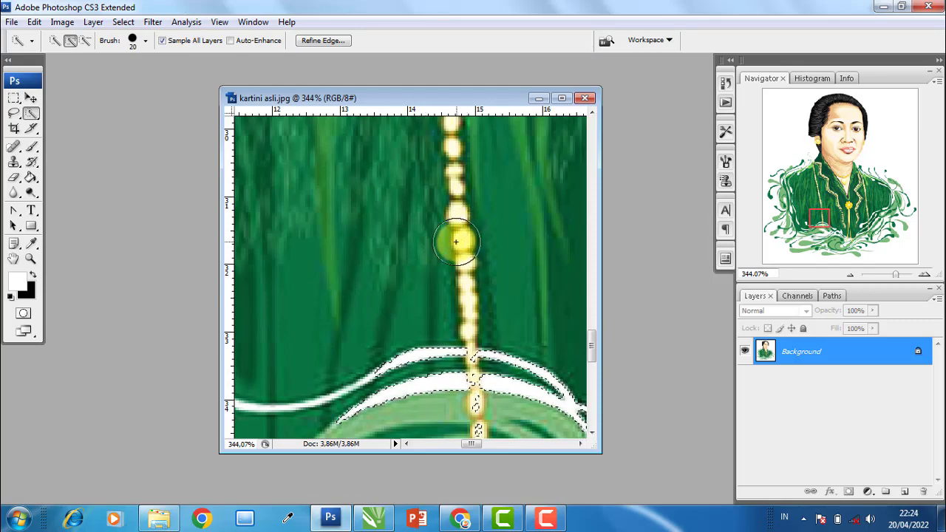
key(f)
key(f)
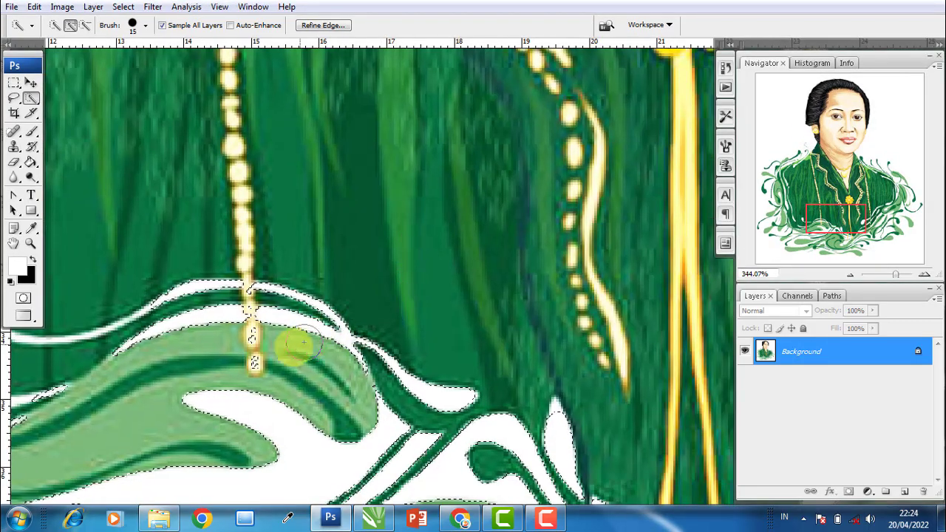
key(bracketleft)
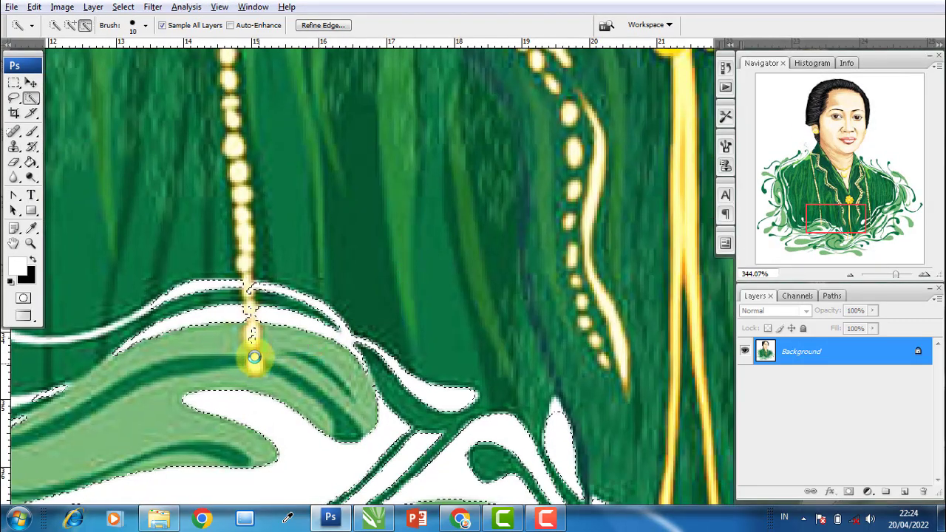
drag(253, 357, 251, 288)
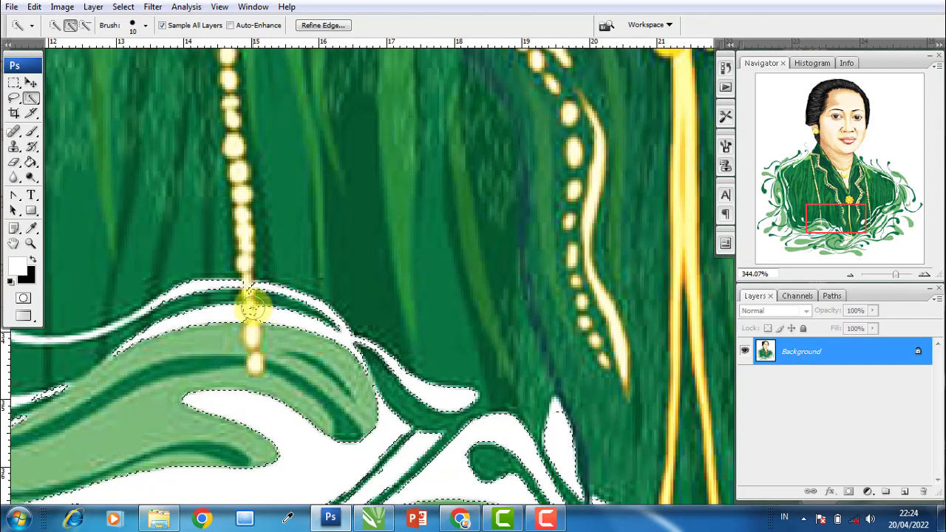
- Enlarge the brush and subtract the right and inner gold trim from the selection
scroll(251, 288, down, 2)
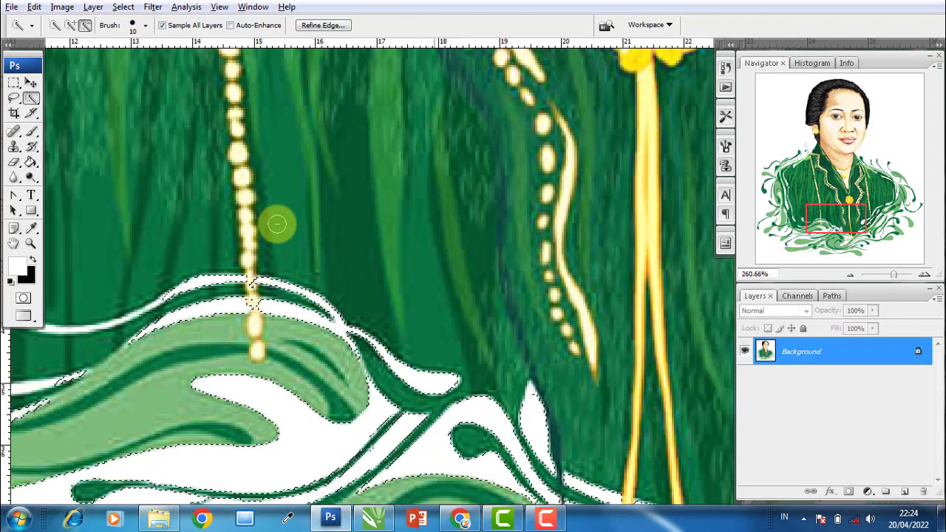
scroll(274, 220, down, 2)
scroll(268, 258, down, 1)
scroll(338, 266, down, 2)
scroll(523, 229, down, 2)
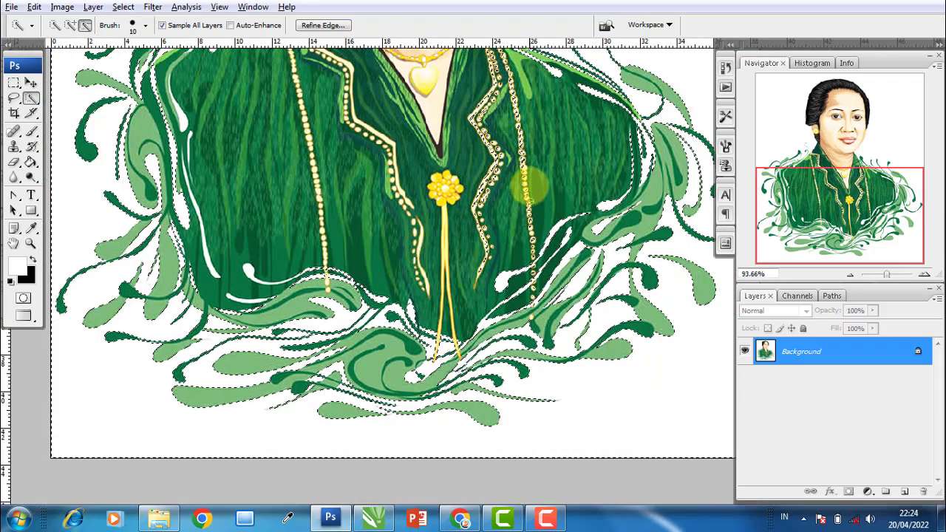
scroll(513, 203, up, 3)
key(bracketright)
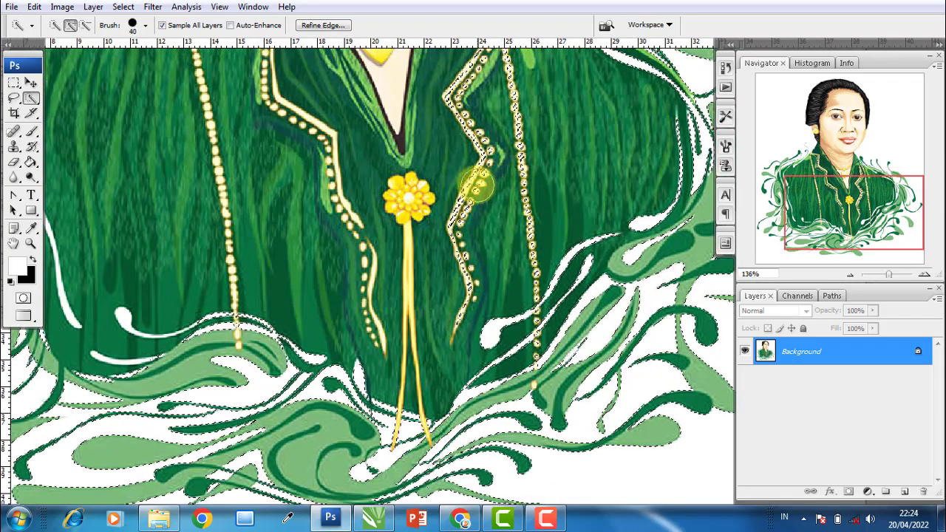
key(bracketright)
key(bracketright)
drag(473, 132, 459, 216)
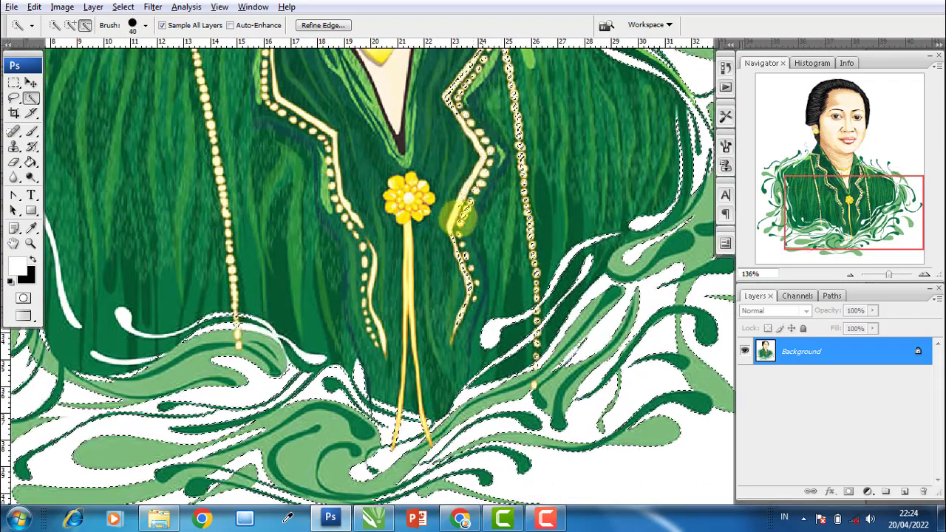
mouse_move(513, 227)
mouse_down()
mouse_move(519, 142)
mouse_move(529, 227)
mouse_up()
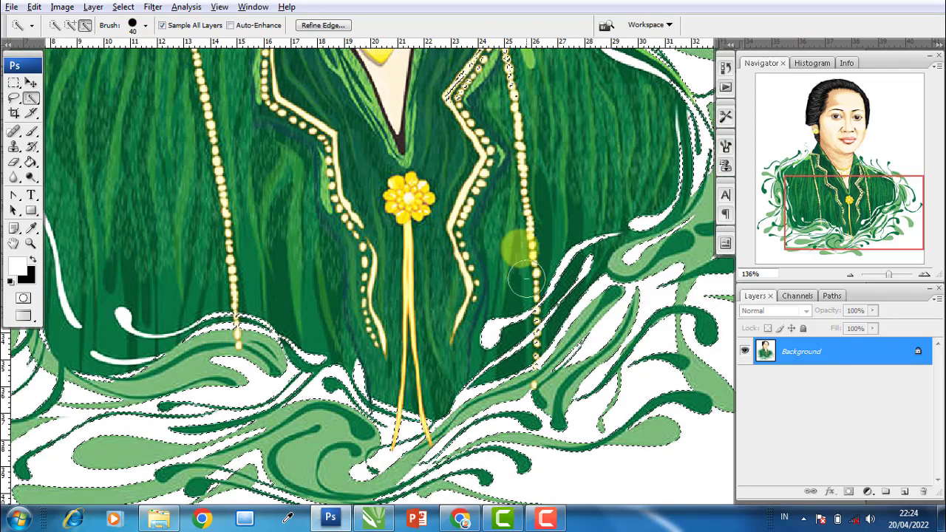
scroll(498, 247, up, 1)
scroll(481, 258, up, 4)
drag(436, 208, 422, 260)
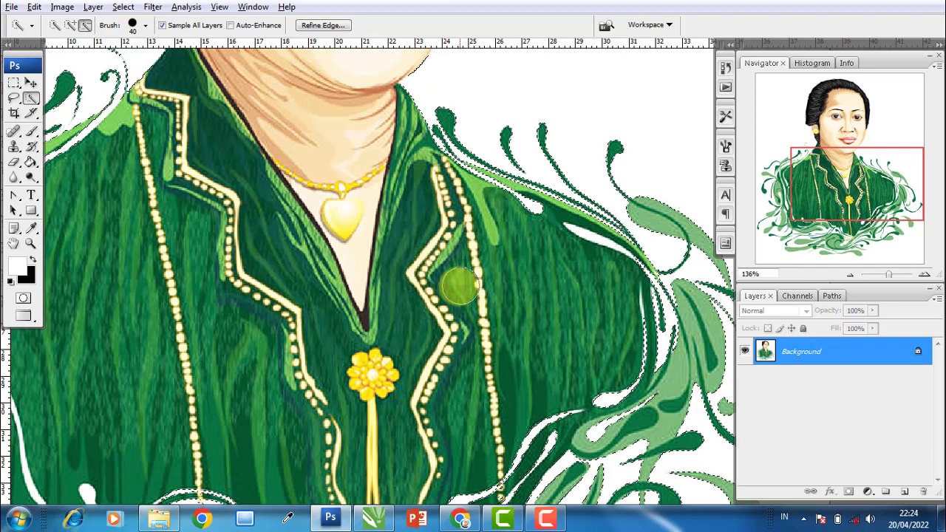
- Make the brush much smaller and remove the bead crossing the white swirl
scroll(436, 266, down, 2)
scroll(444, 252, down, 2)
scroll(443, 251, down, 1)
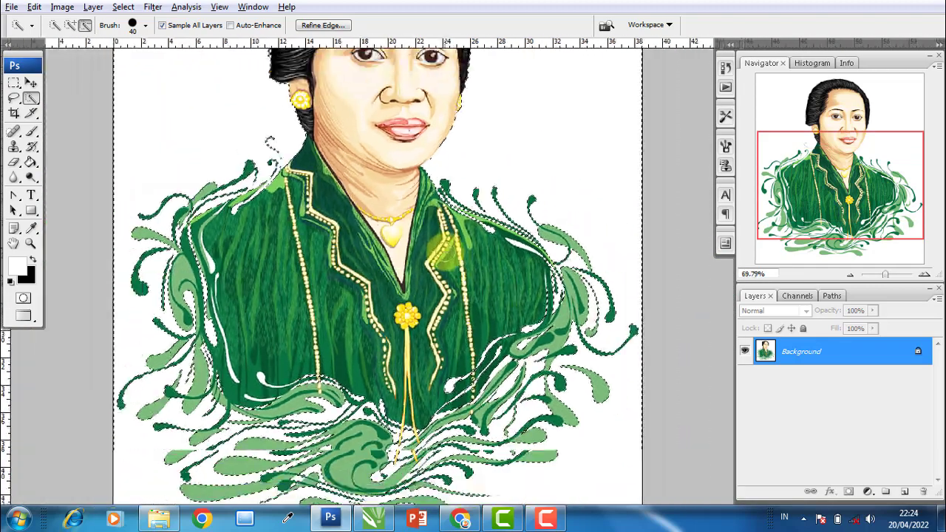
scroll(481, 380, up, 4)
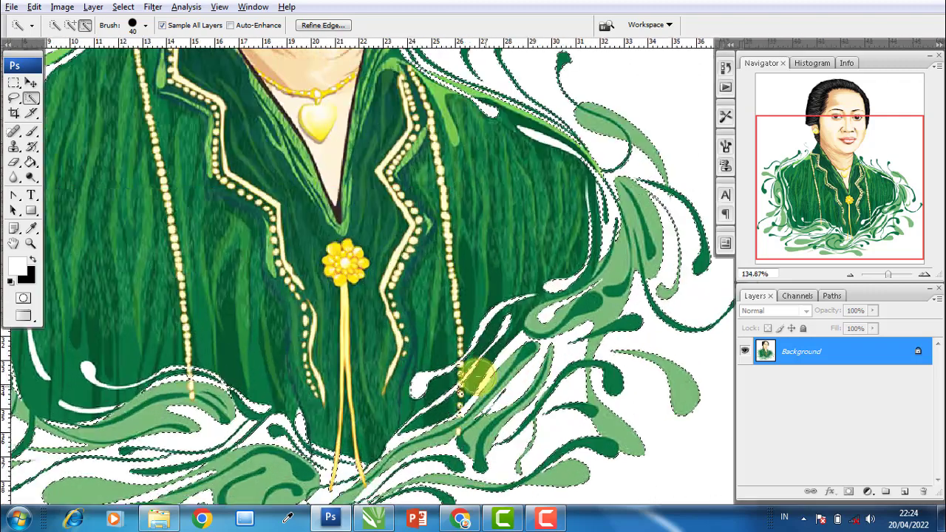
scroll(475, 380, up, 3)
scroll(461, 370, up, 2)
key(bracketleft)
key(bracketleft)
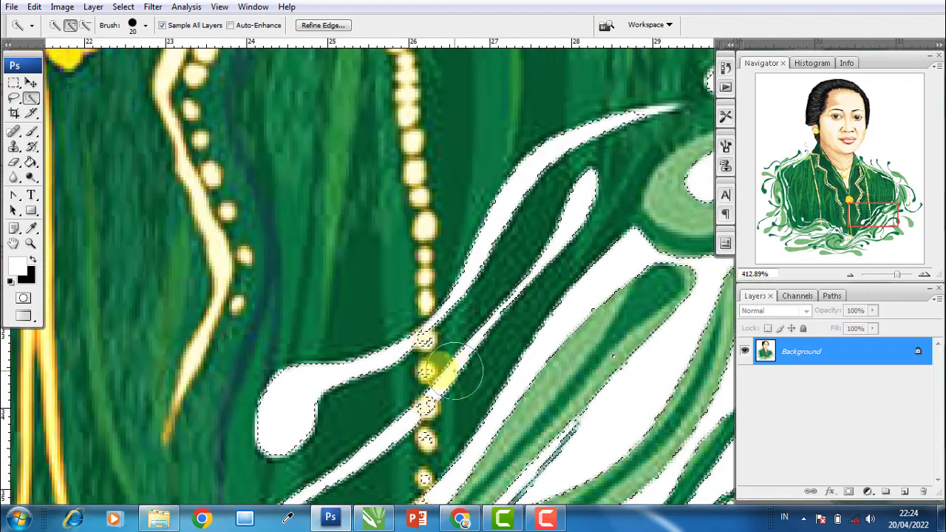
key(bracketleft)
key(bracketleft)
key(bracketleft)
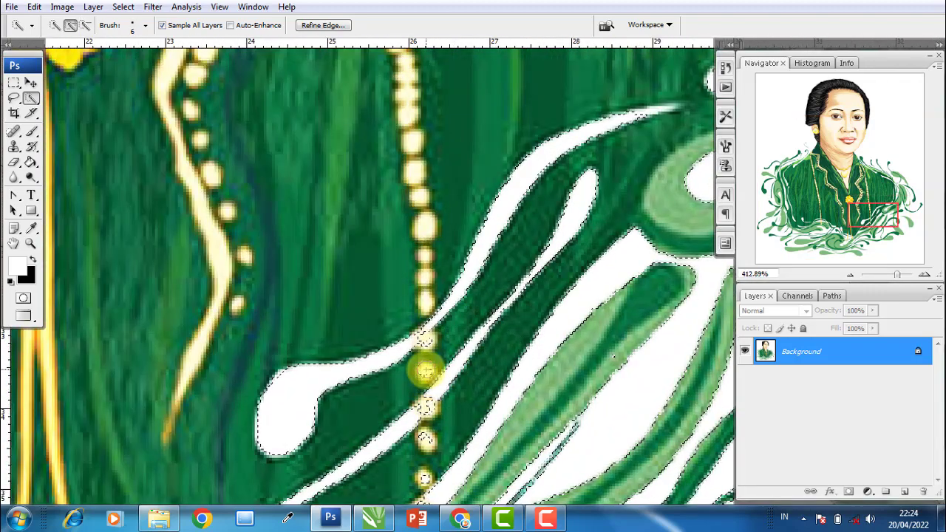
key(bracketleft)
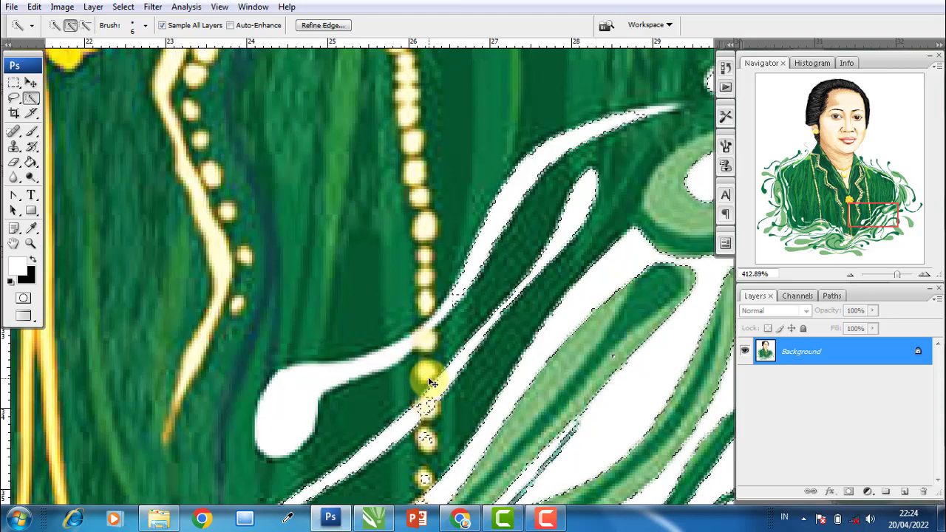
click(423, 340)
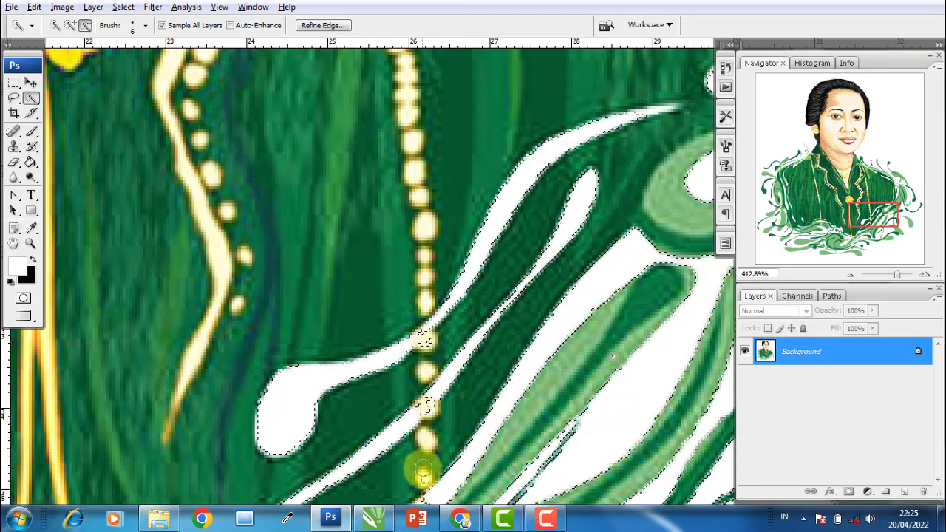
scroll(490, 382, down, 2)
scroll(490, 382, down, 2)
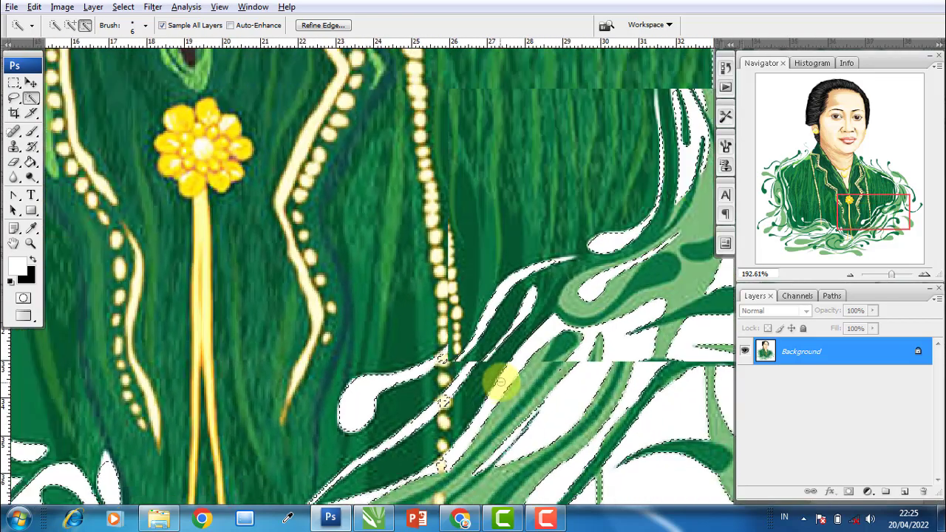
scroll(490, 382, down, 2)
scroll(504, 382, down, 2)
scroll(505, 381, down, 2)
scroll(505, 377, down, 2)
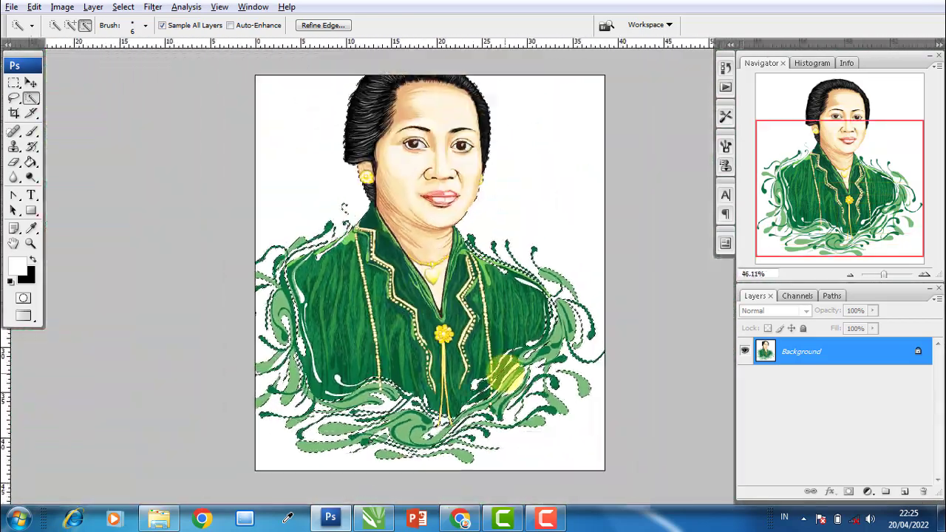
- Convert the Background to Layer 0, delete the selected white backdrop, and deselect
click(31, 85)
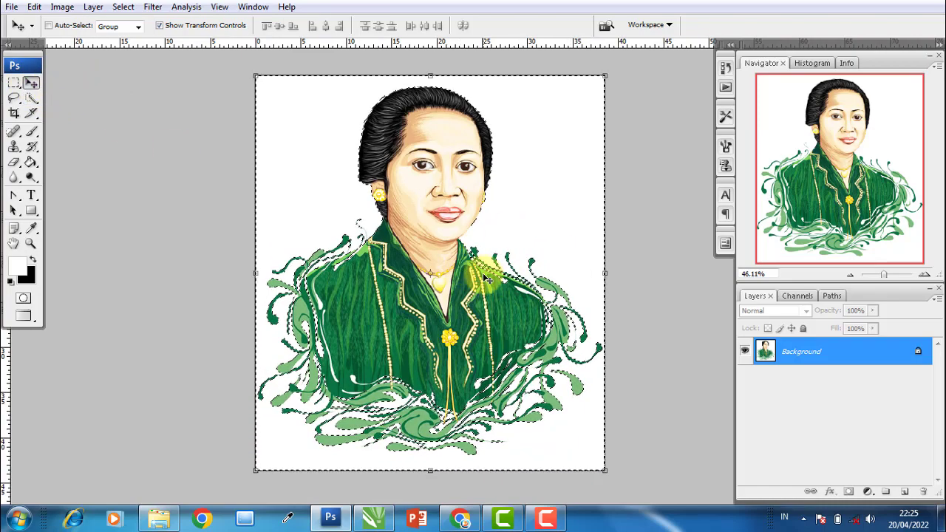
double_click(920, 354)
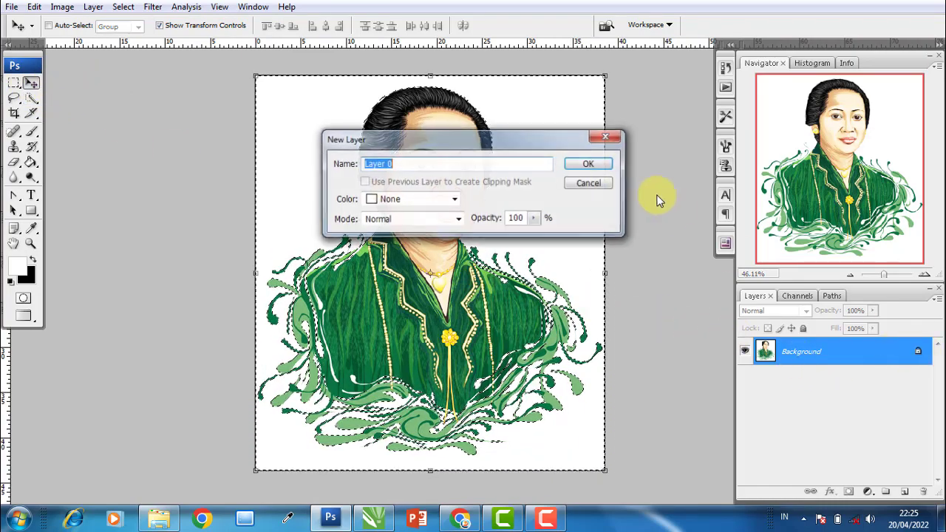
click(596, 165)
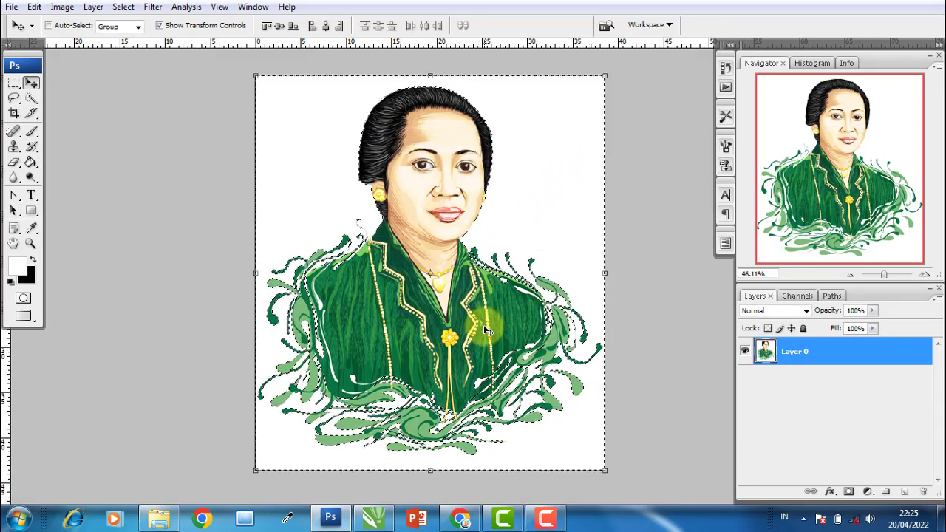
key(Delete)
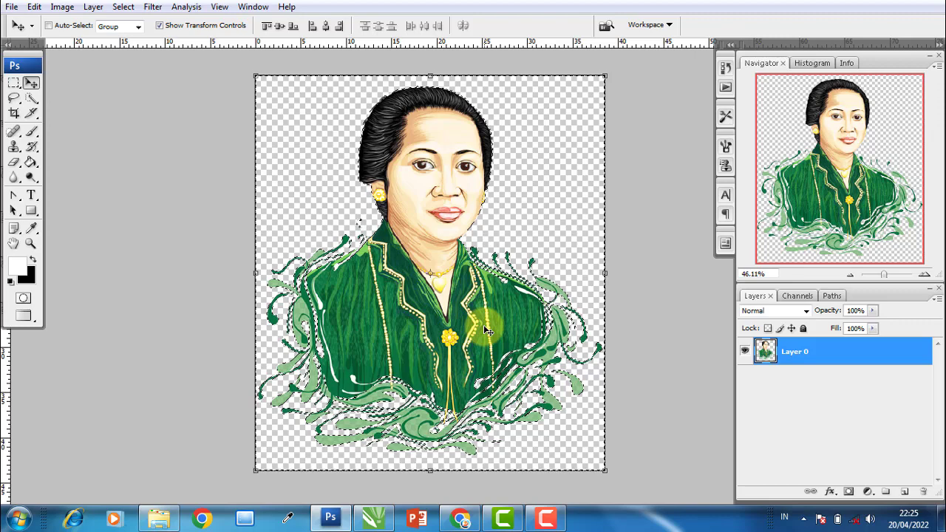
key(ctrl+d)
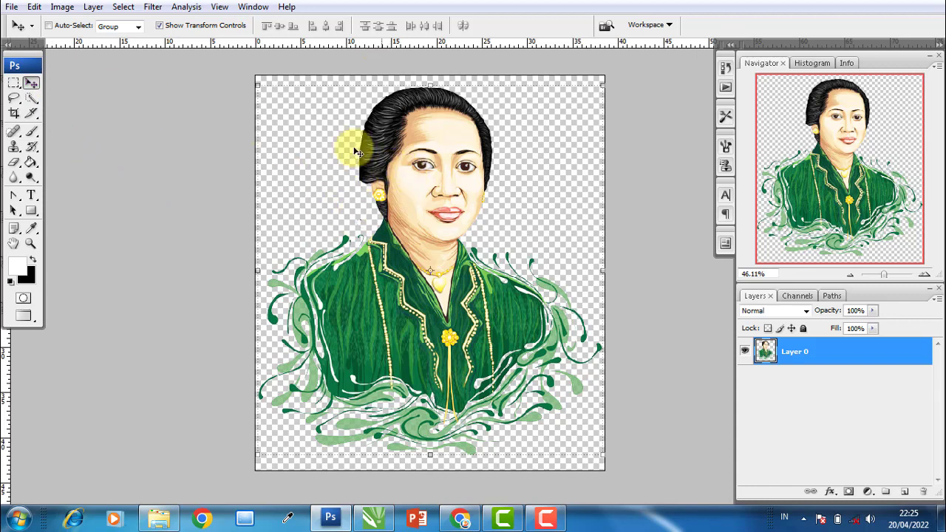
- Save a PNG copy named 'kartini OK' to the Desktop with default PNG options
click(12, 8)
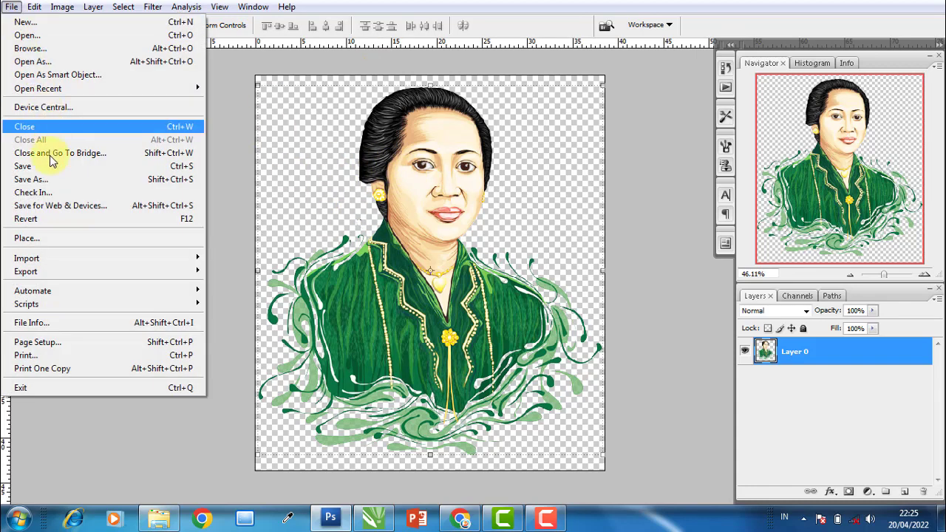
click(29, 180)
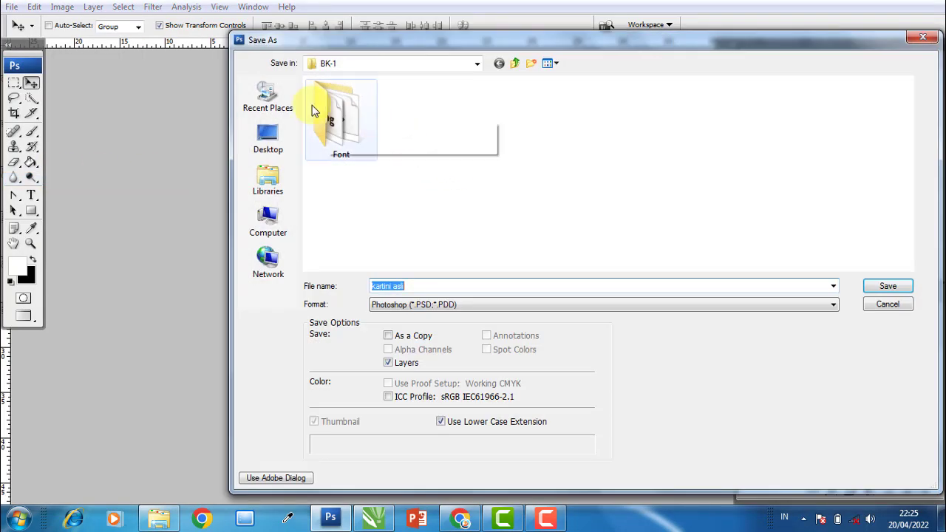
click(269, 151)
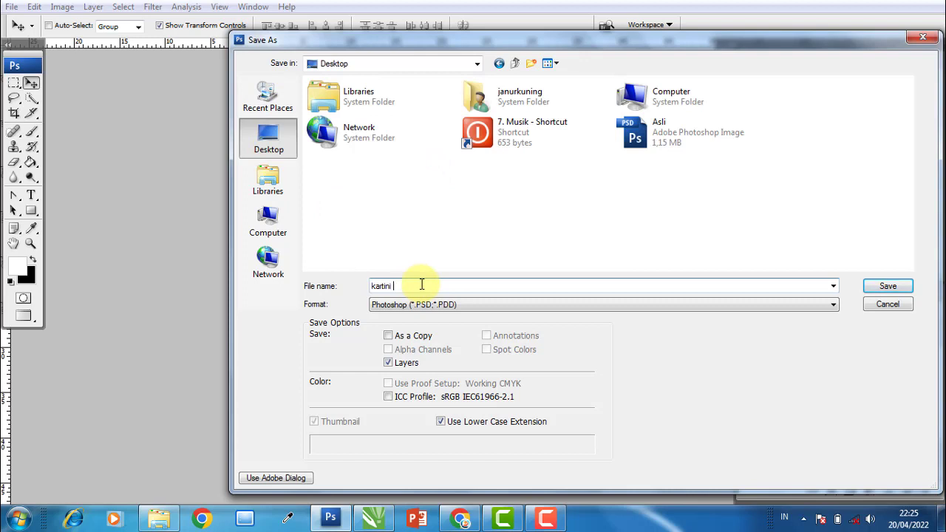
text(OK)
click(467, 311)
click(423, 441)
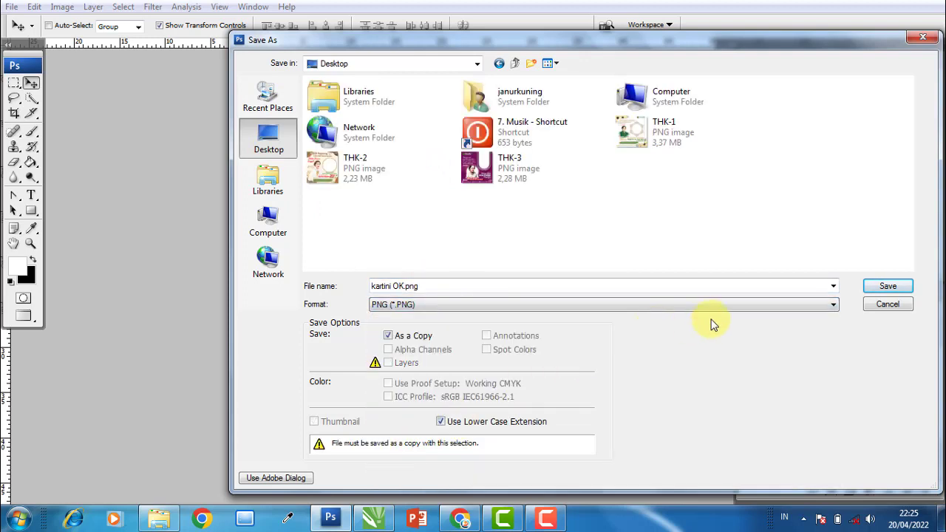
click(890, 287)
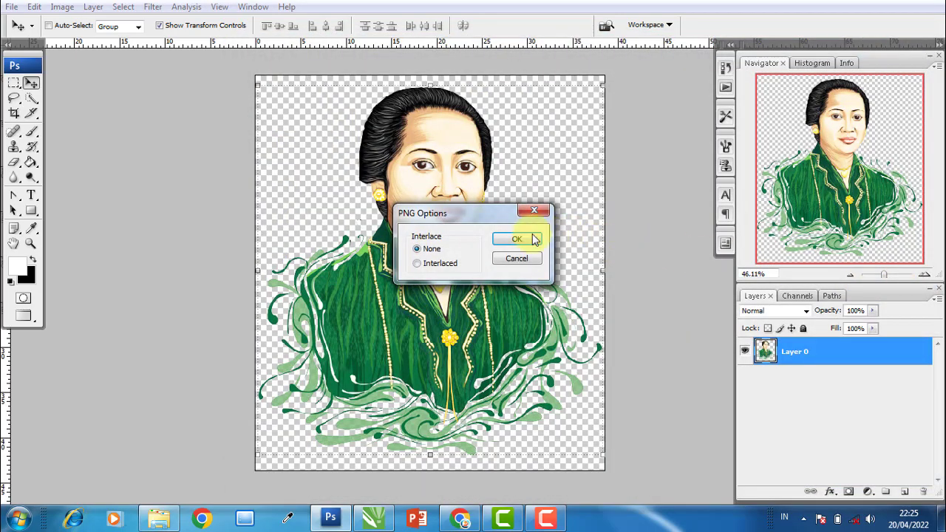
click(519, 241)
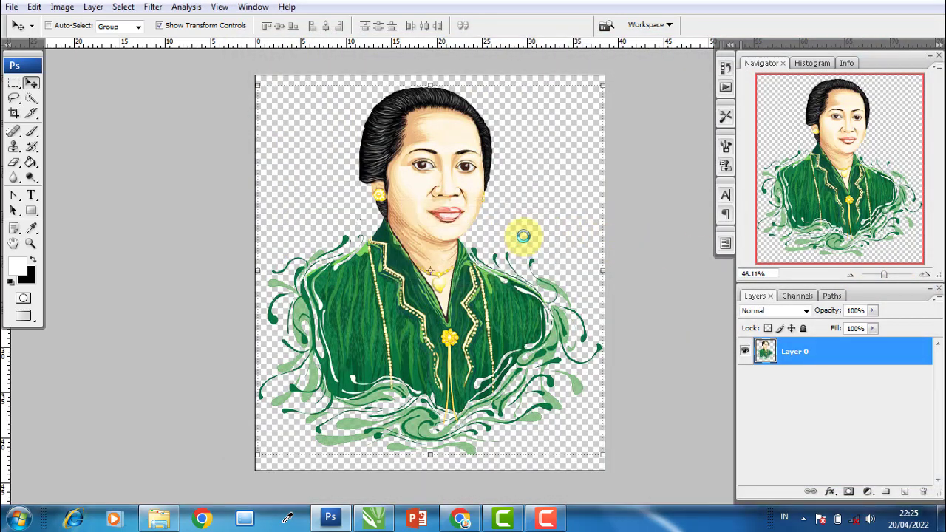
- Preview and close kartini OK on the Desktop, then kartini asli in the BK-1 folder
click(937, 517)
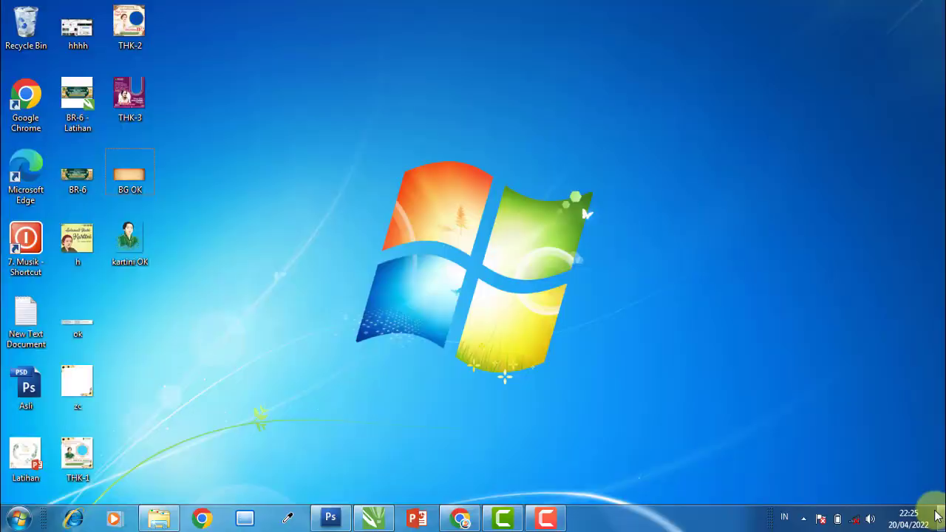
double_click(125, 247)
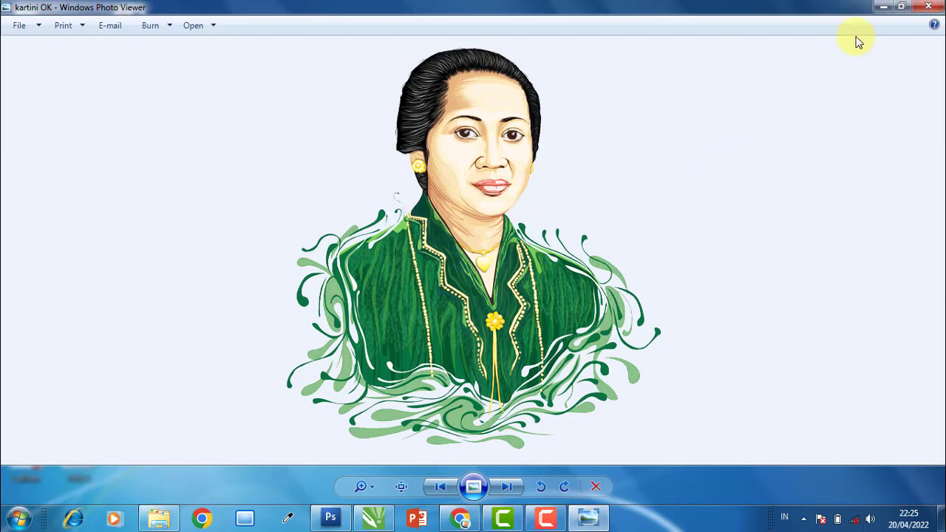
key(alt+F4)
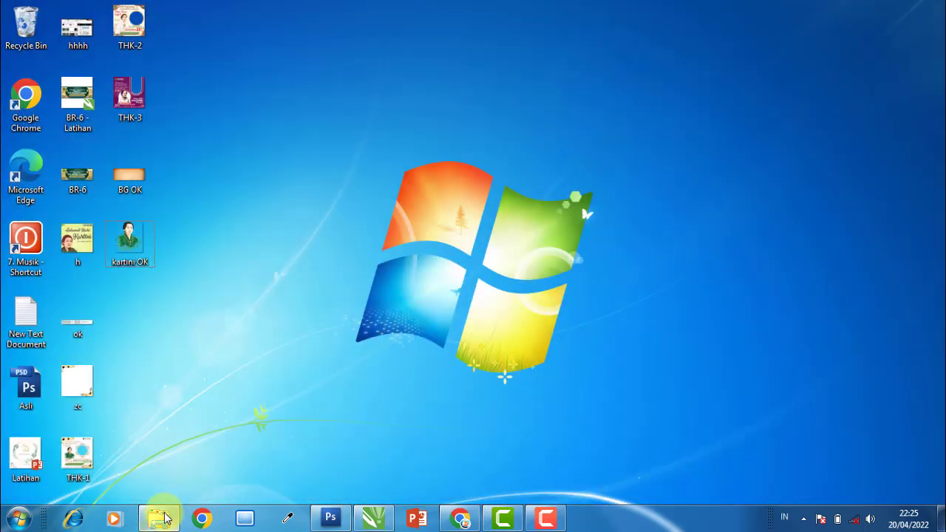
click(166, 519)
click(522, 115)
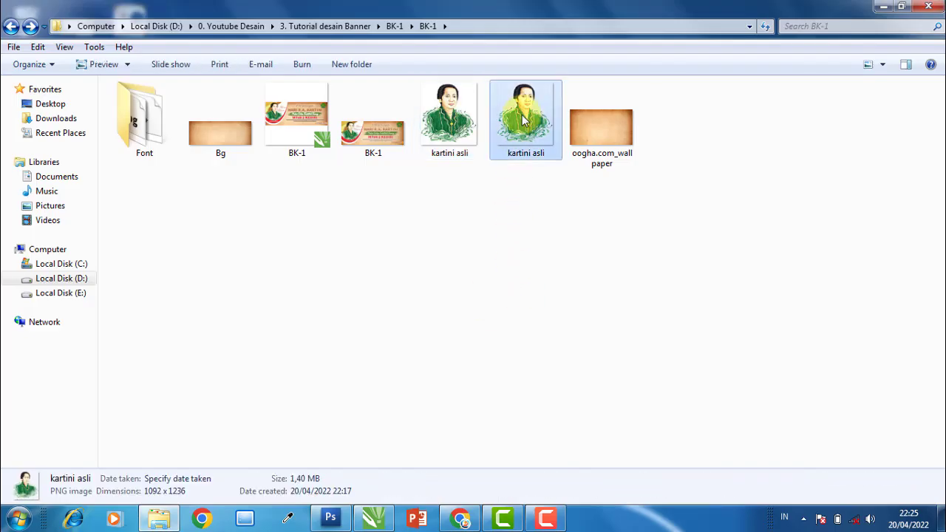
double_click(522, 115)
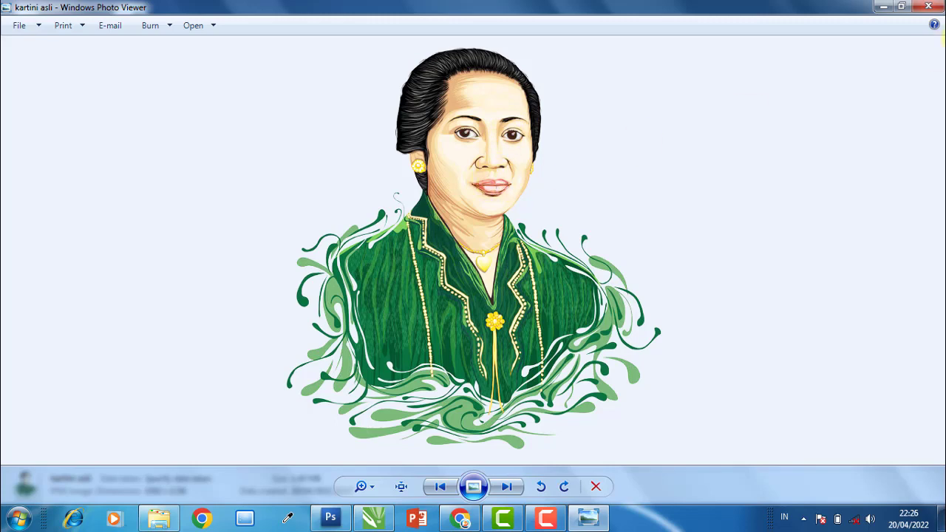
key(alt+F4)
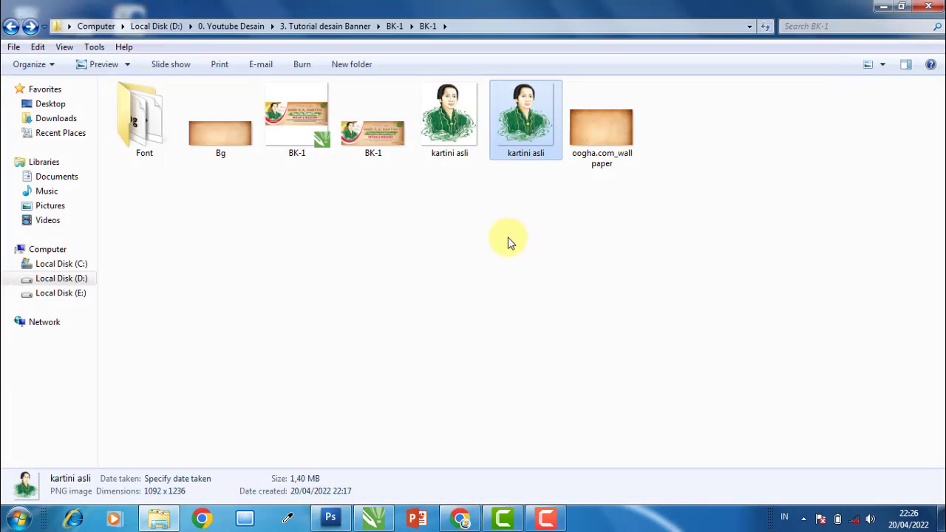
- Import kartini asli into CorelDRAW, placing it slightly enlarged at the new banner's left
mouse_move(526, 122)
mouse_down()
mouse_move(377, 509)
mouse_move(547, 307)
mouse_up()
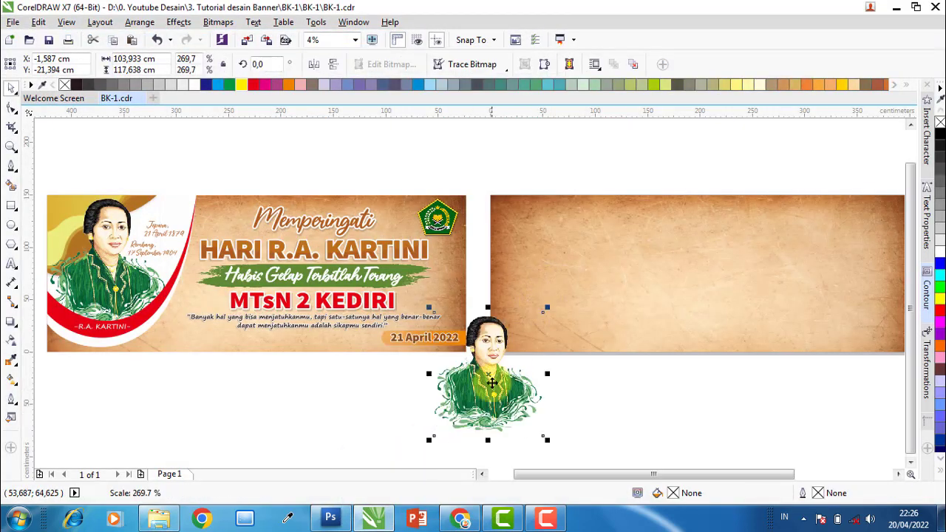
drag(493, 383, 556, 261)
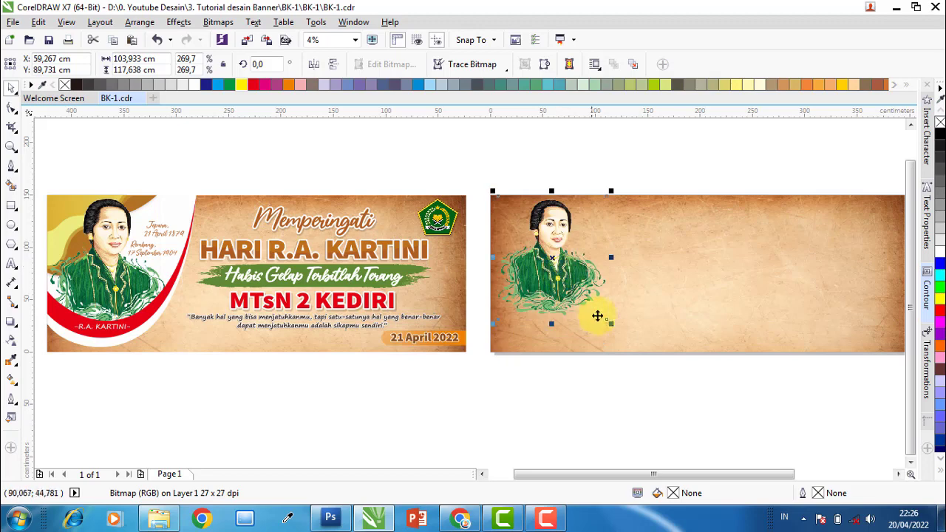
drag(611, 323, 619, 333)
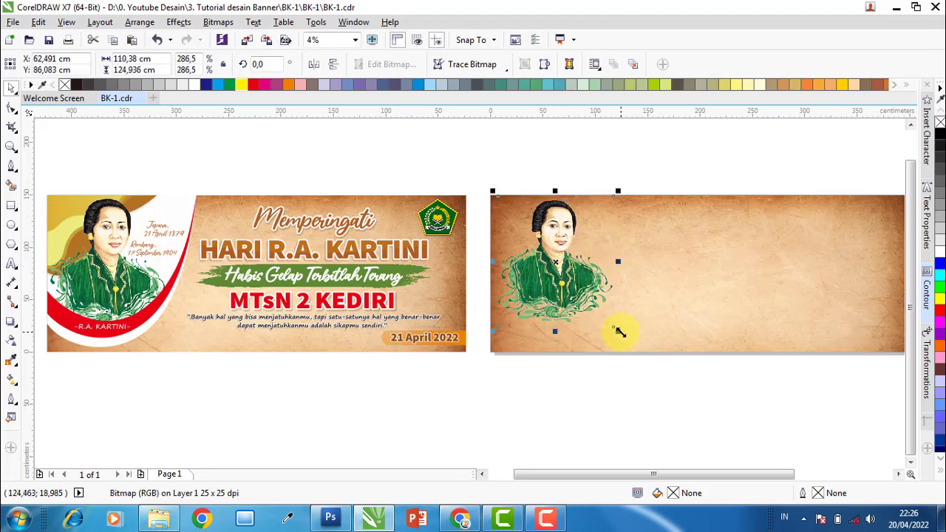
drag(557, 249, 558, 249)
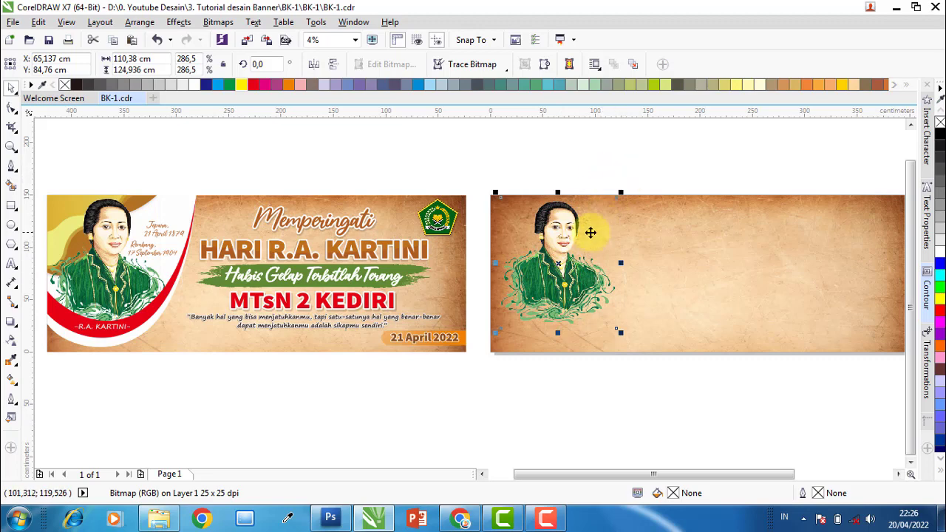
click(479, 255)
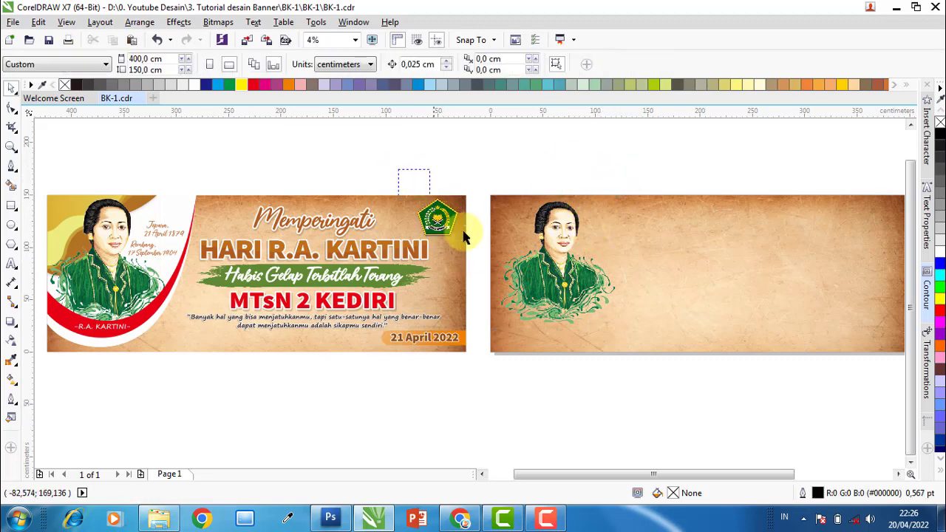
click(405, 270)
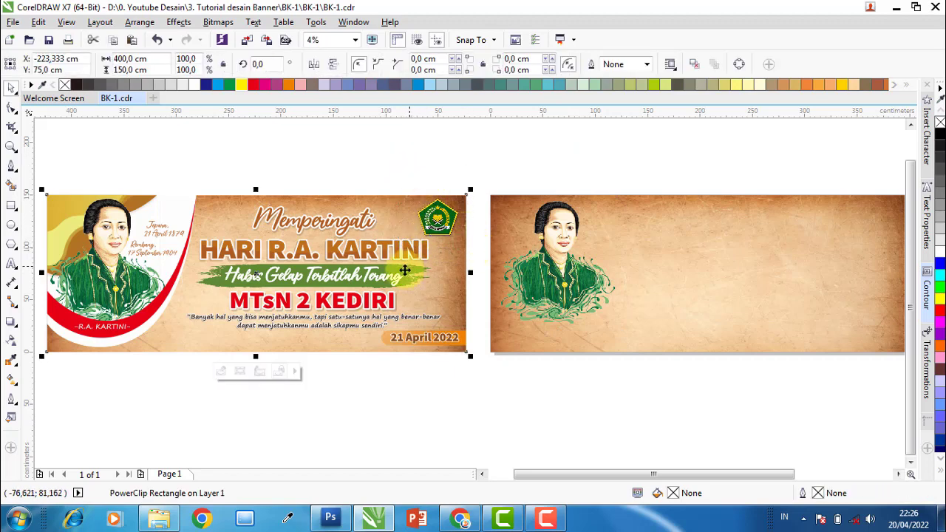
click(198, 414)
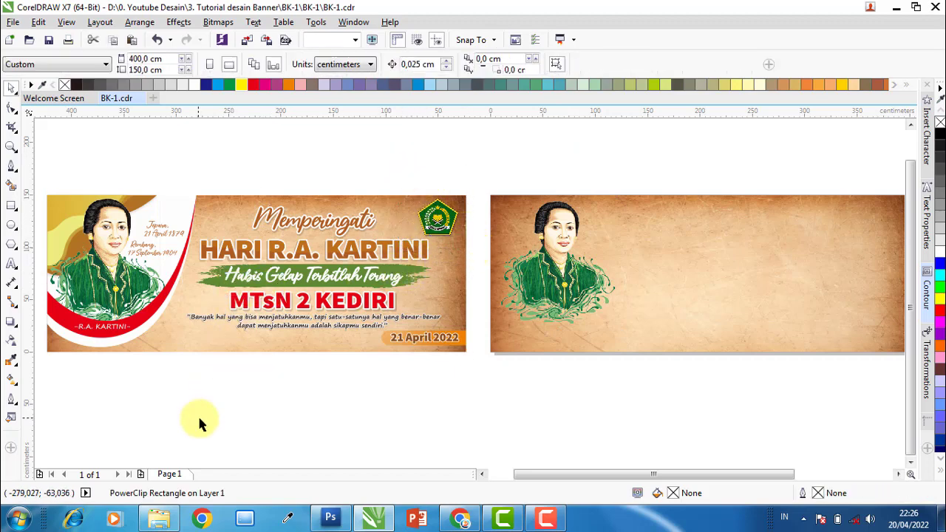
click(159, 517)
- Extract the THK-2 archive in 6. Tutorial desain Twibbon and browse its folders
click(278, 279)
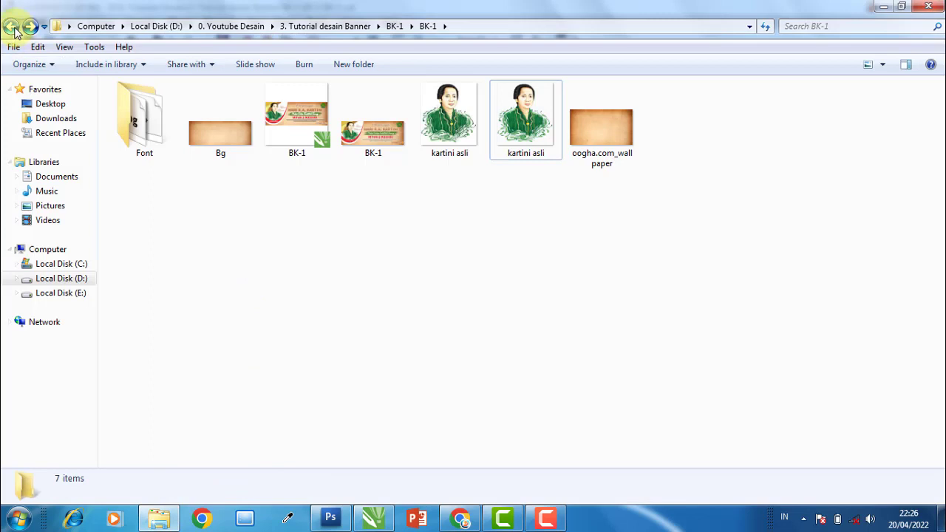
click(12, 27)
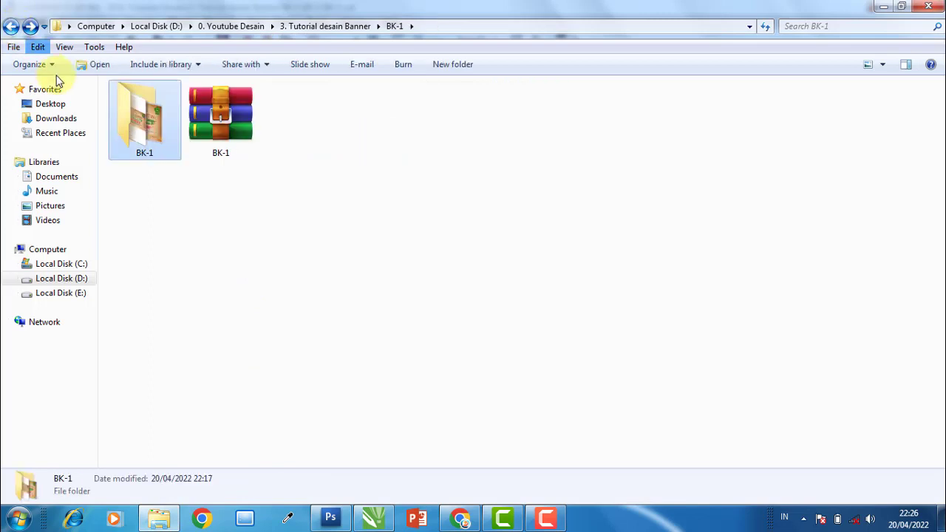
click(10, 28)
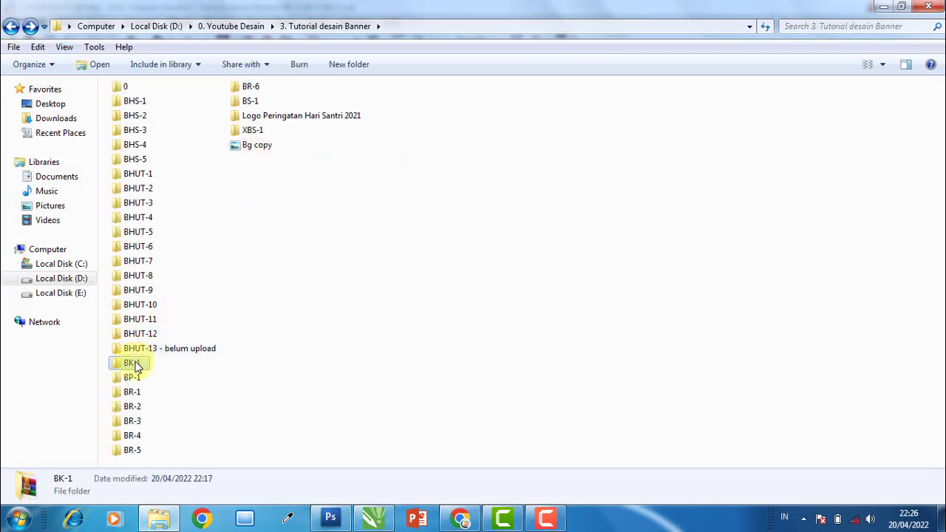
click(14, 29)
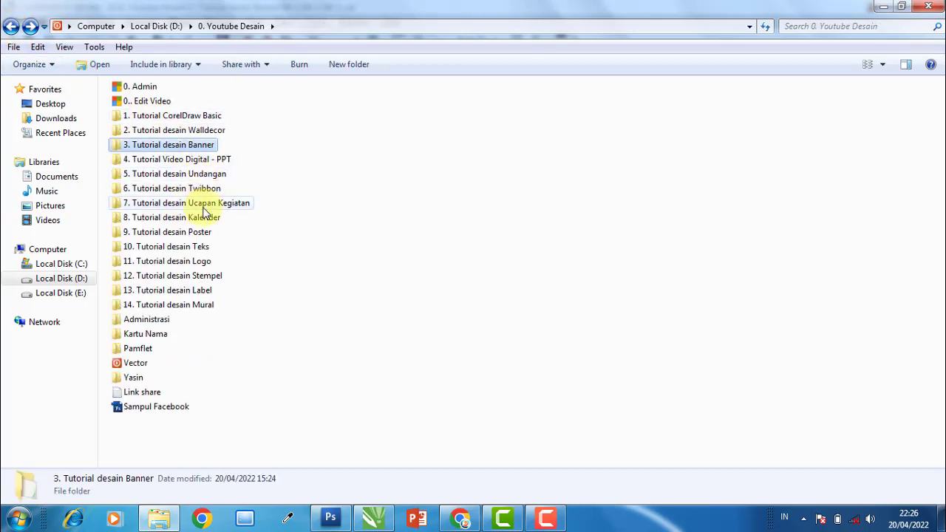
double_click(198, 188)
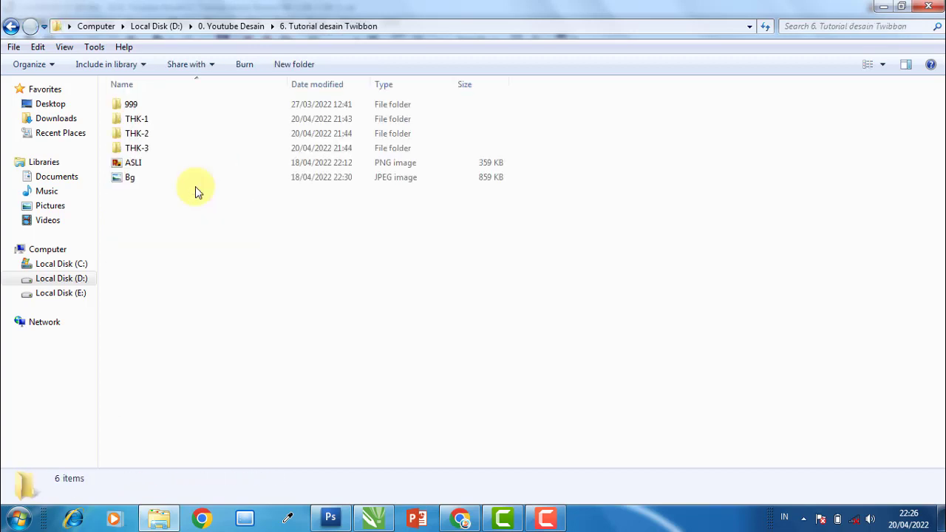
click(153, 134)
double_click(154, 134)
right_click(149, 120)
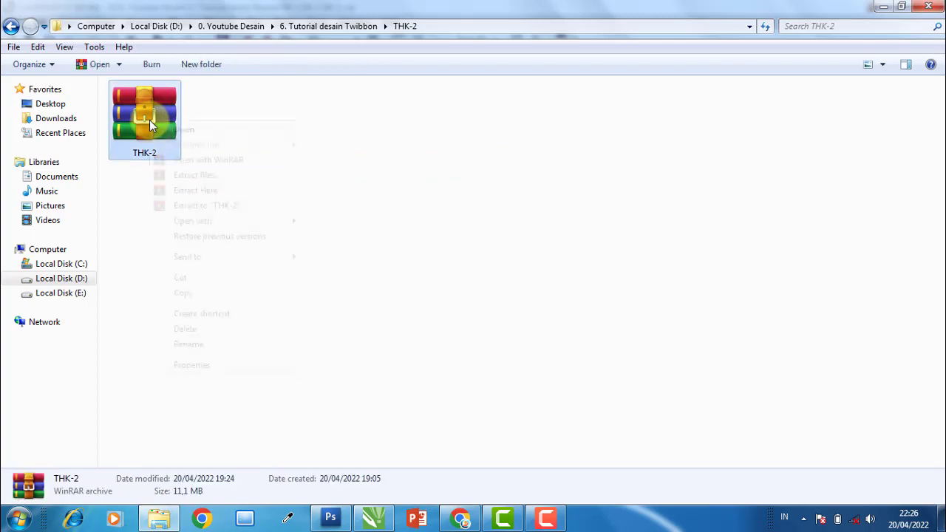
click(208, 207)
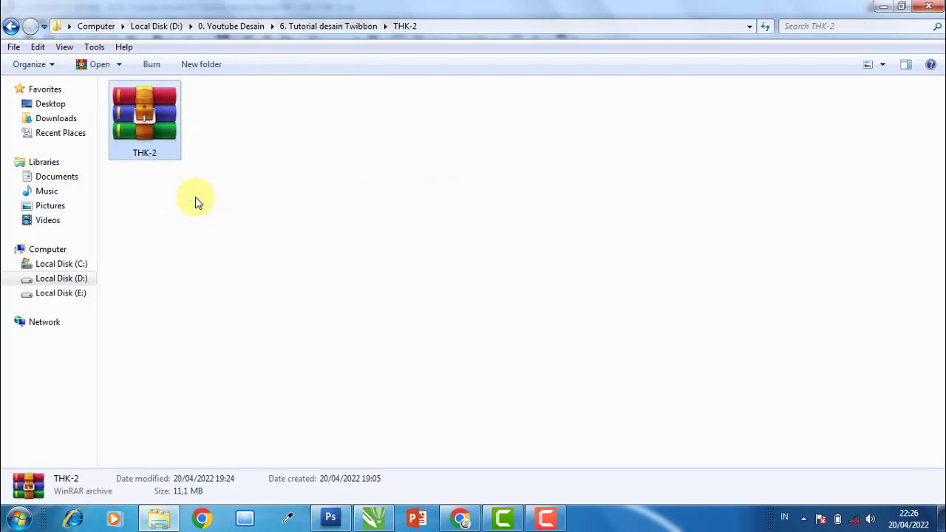
double_click(150, 133)
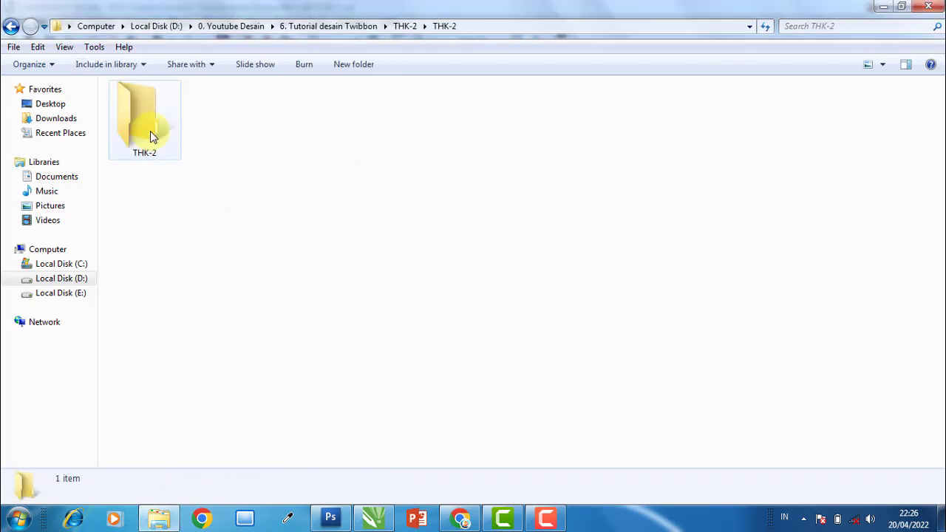
double_click(150, 131)
double_click(172, 144)
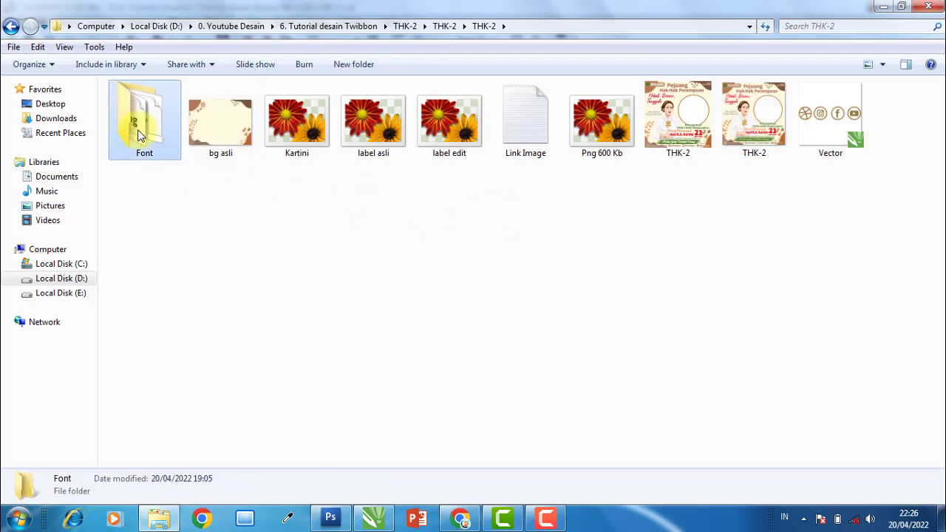
- Copy the label edit and Png 600 Kb images into the inner BK-1 folder
click(15, 28)
click(449, 144)
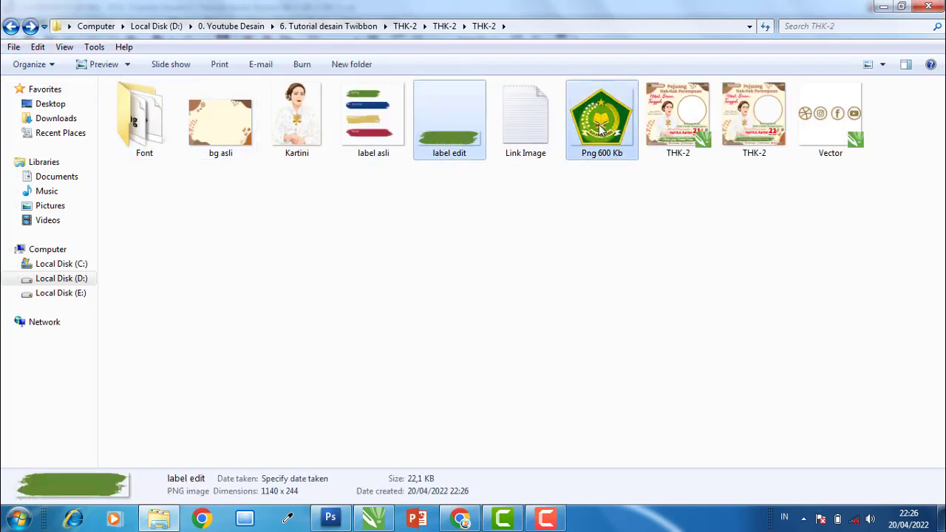
ctrl+click(600, 130)
click(63, 279)
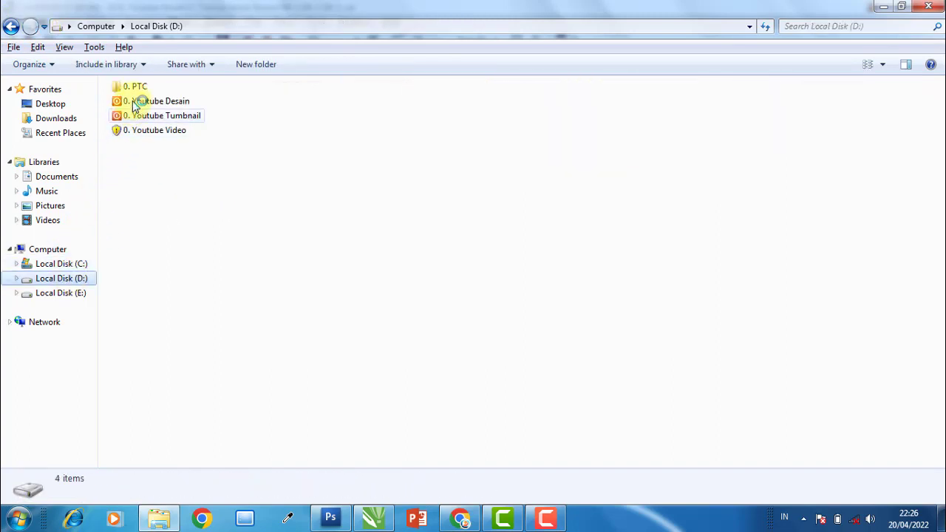
double_click(135, 104)
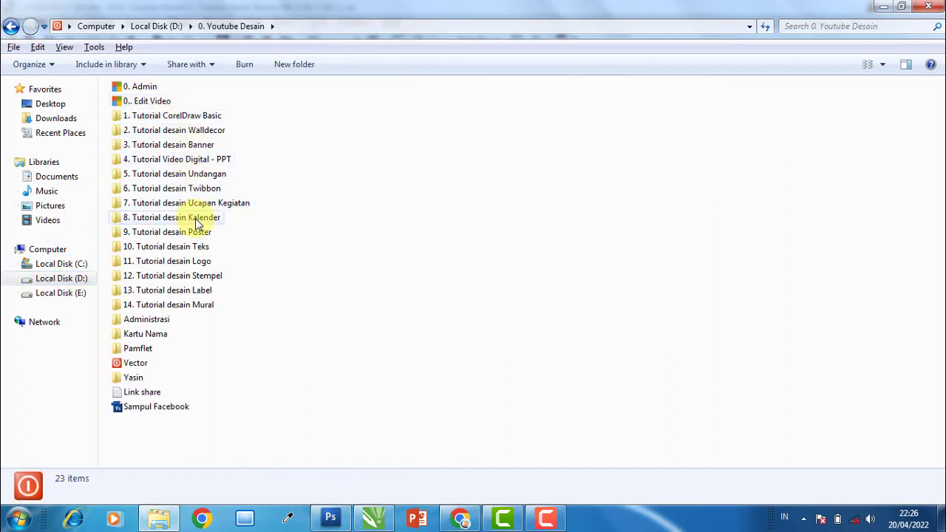
double_click(198, 146)
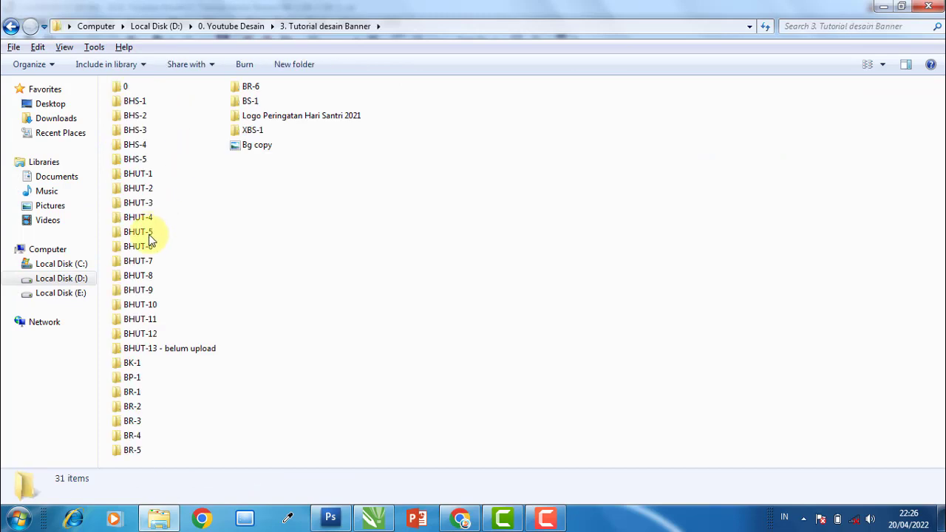
double_click(133, 363)
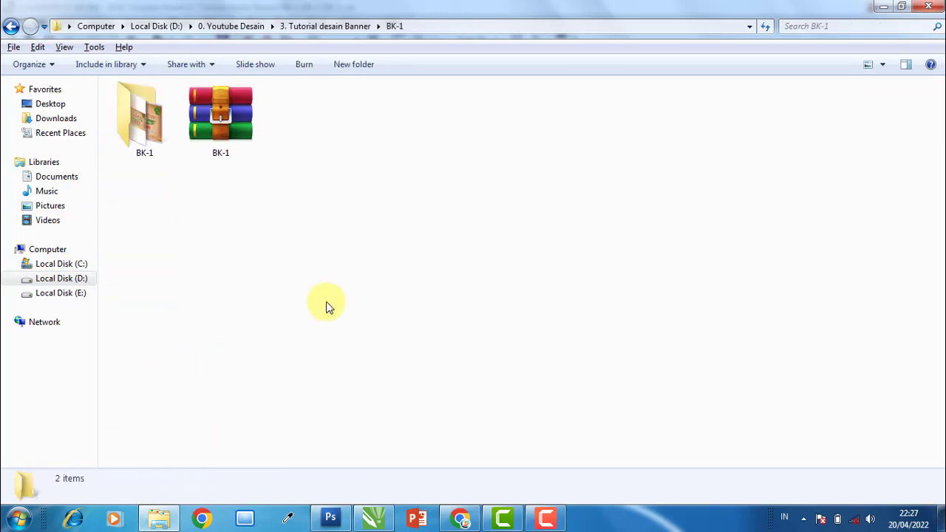
double_click(148, 125)
key(ctrl+v)
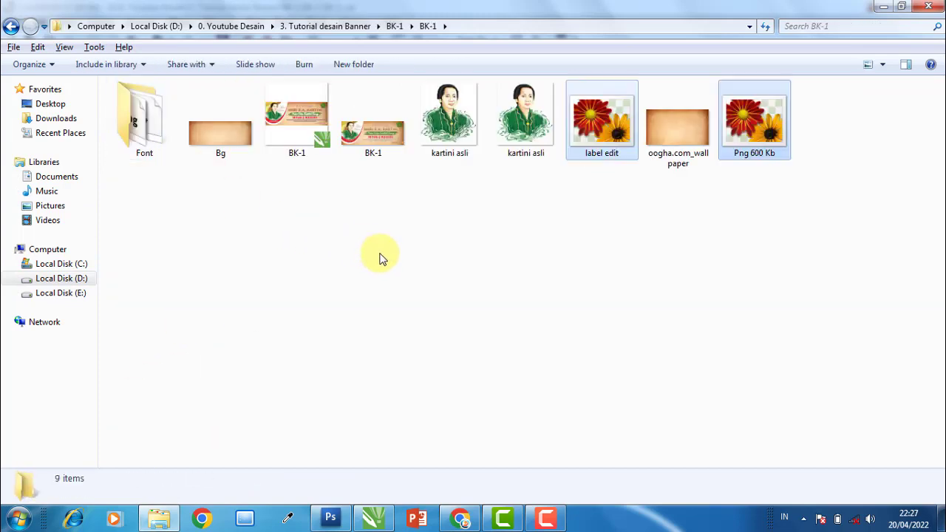
- Drag both label edit and Png 600 Kb images into CorelDRAW
click(624, 246)
drag(748, 142, 750, 146)
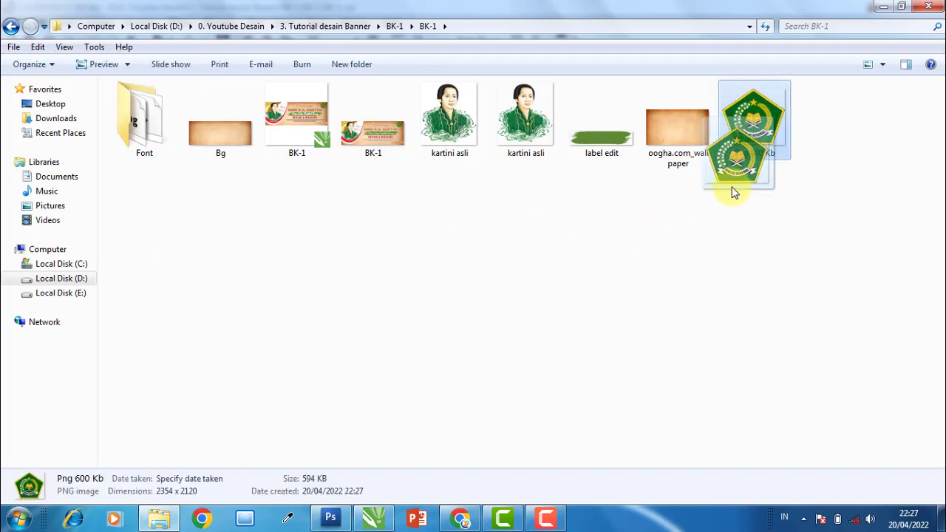
ctrl+click(609, 140)
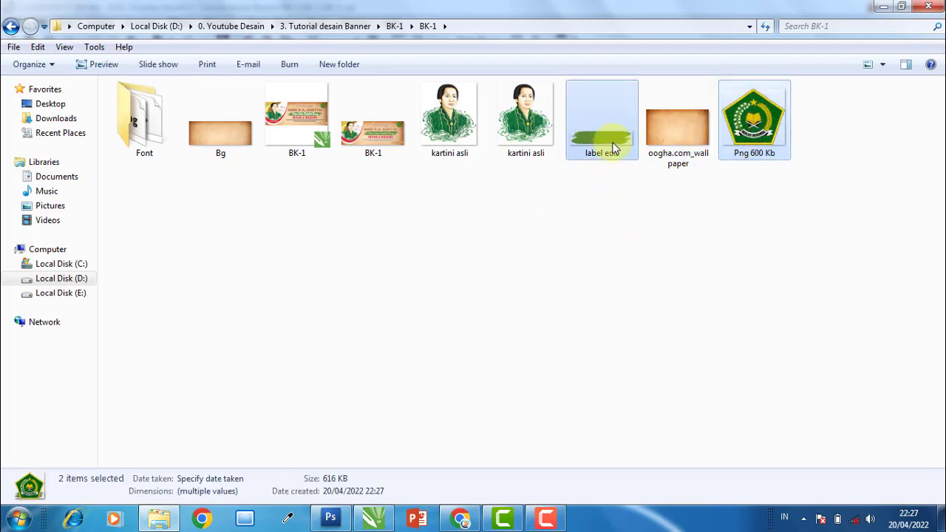
mouse_move(609, 140)
mouse_down()
mouse_move(377, 517)
mouse_move(605, 382)
mouse_move(634, 348)
mouse_up()
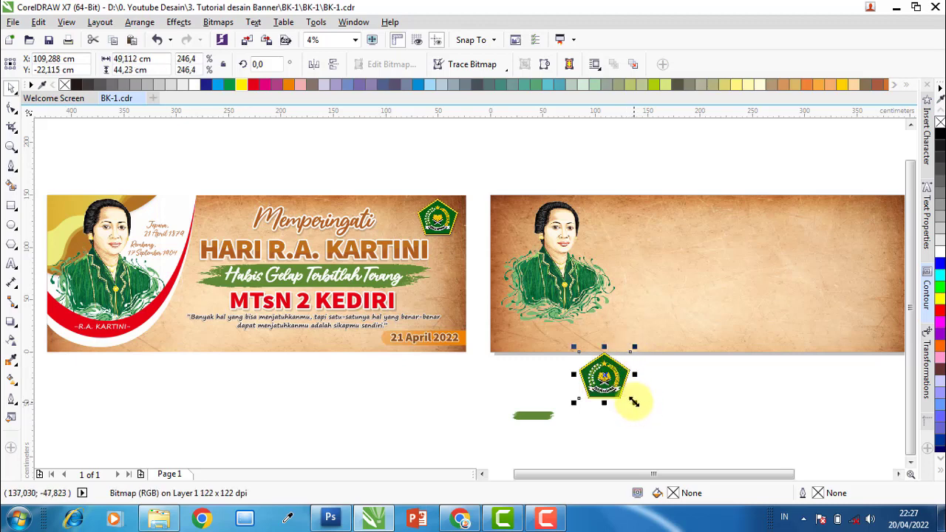
- Shrink the green emblem slightly and make the green brush stroke much wider and flatter
mouse_move(632, 400)
mouse_down()
mouse_move(625, 393)
mouse_move(711, 309)
mouse_up()
scroll(632, 402, up, 1)
scroll(581, 380, down, 1)
scroll(588, 378, down, 1)
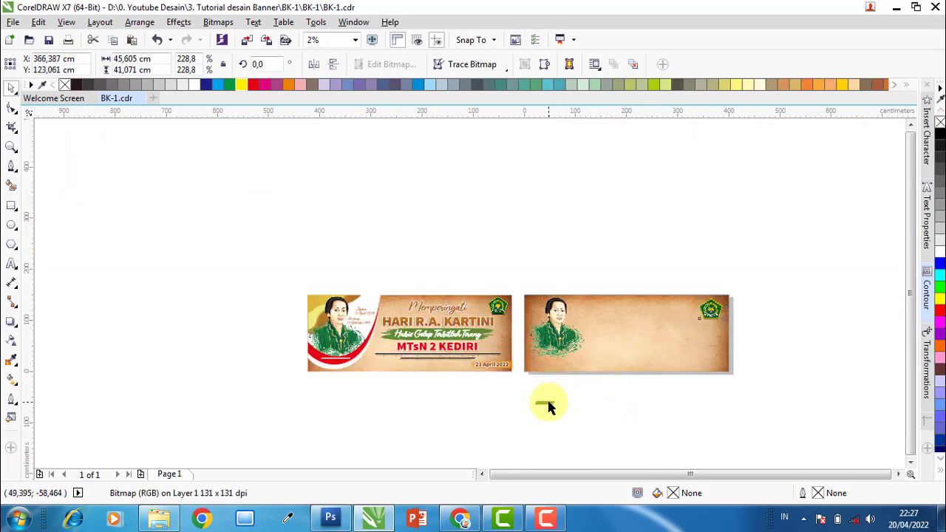
drag(560, 400, 673, 366)
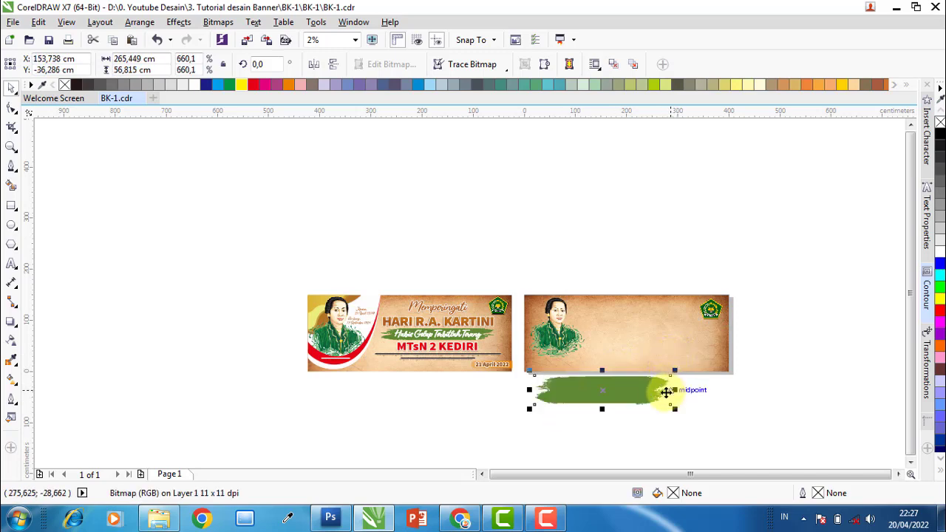
drag(603, 404, 603, 399)
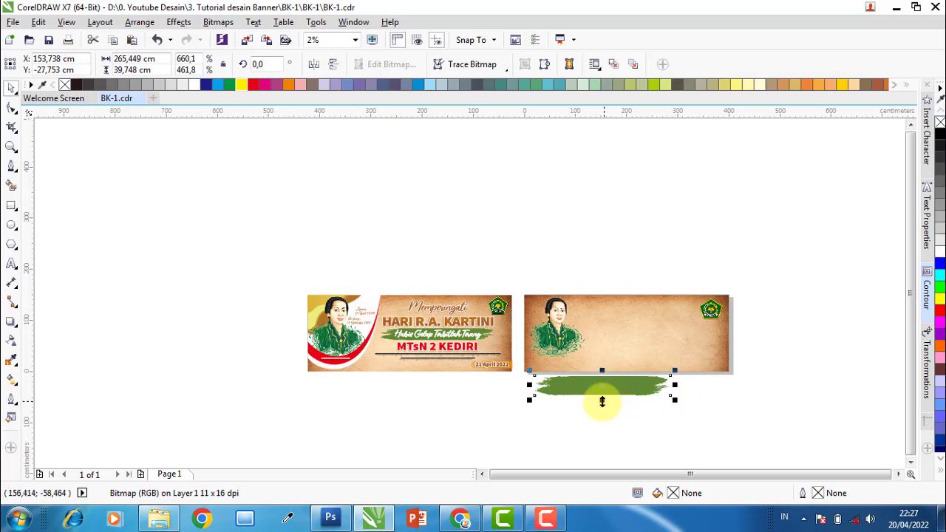
drag(602, 401, 667, 339)
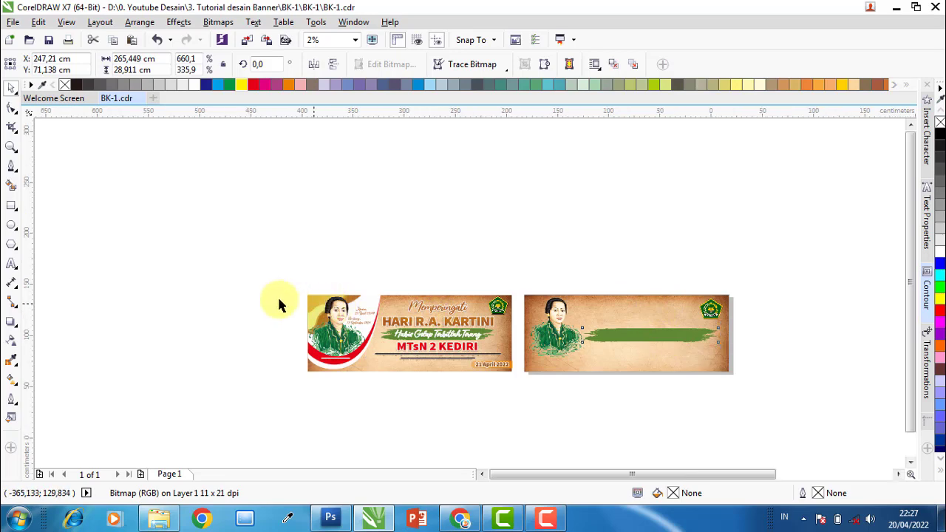
- Select the first banner's grouped artwork of 23 objects and drag it toward the lower left
scroll(277, 295, up, 1)
scroll(243, 295, up, 1)
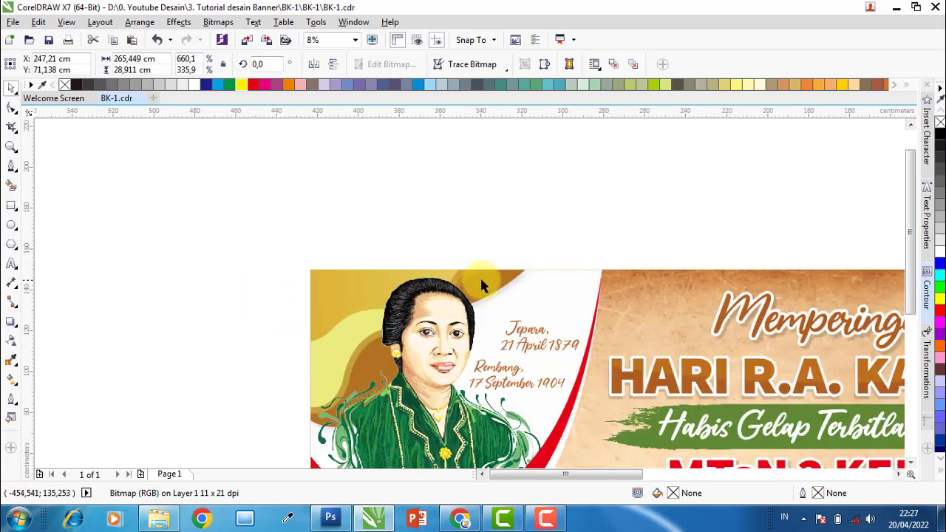
click(439, 303)
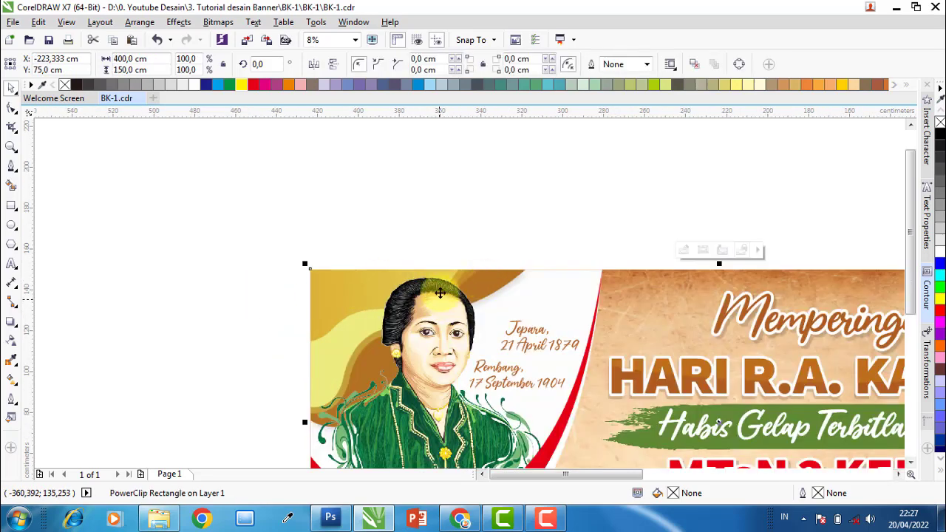
click(372, 220)
click(437, 222)
click(425, 277)
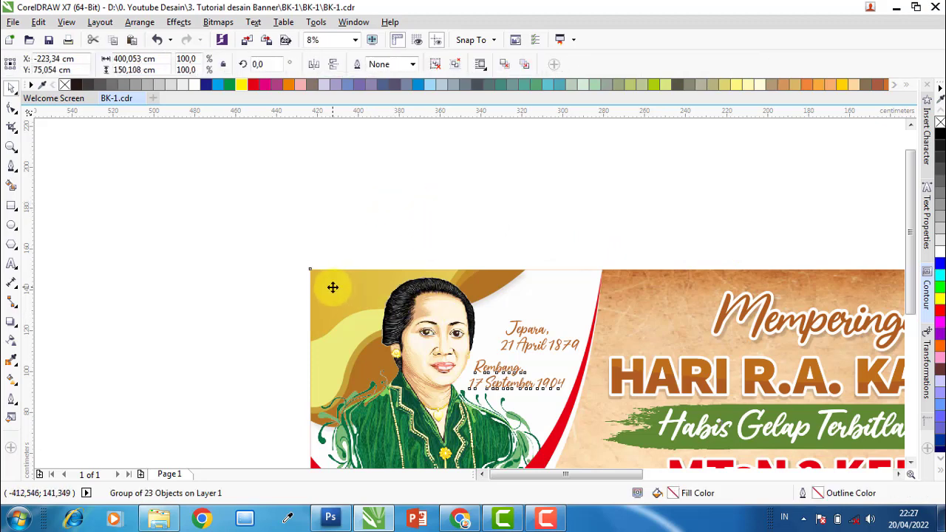
drag(586, 178, 236, 454)
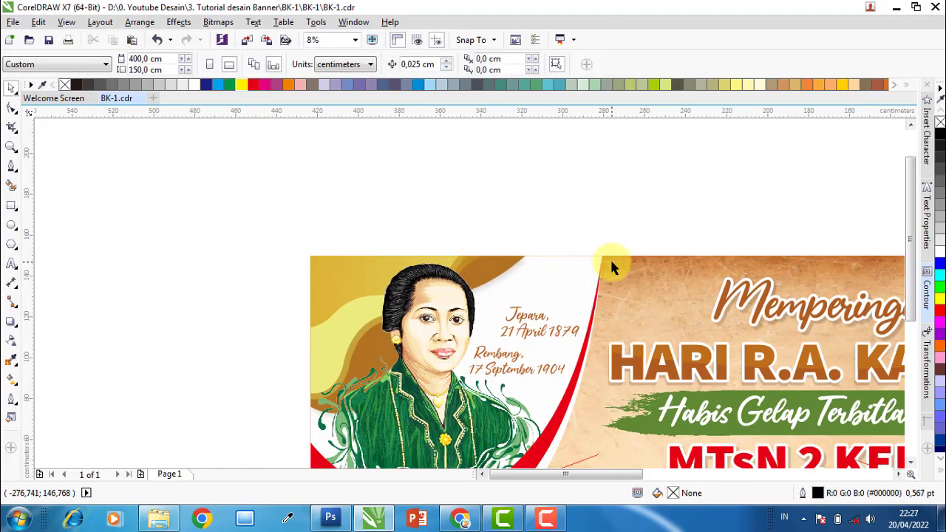
- Duplicate the wave corner and its date text beside the banner
click(608, 260)
click(453, 201)
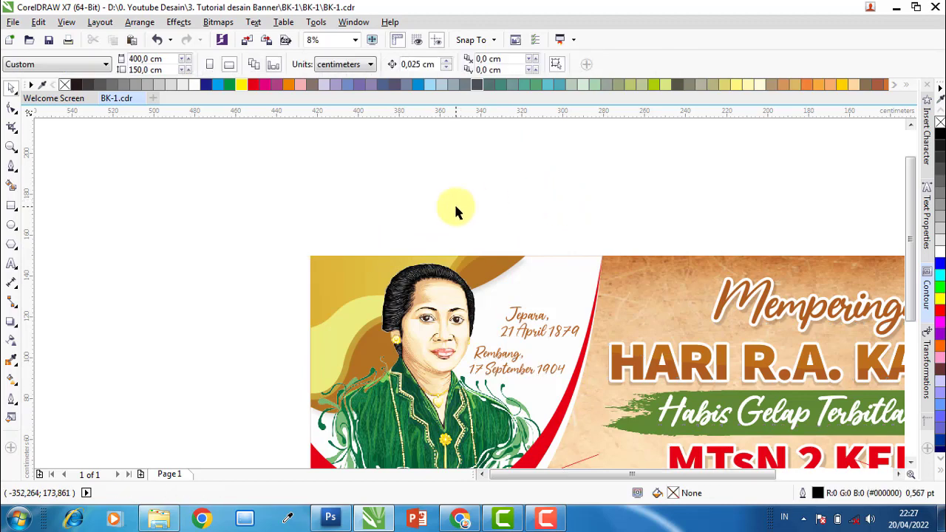
scroll(489, 202, down, 2)
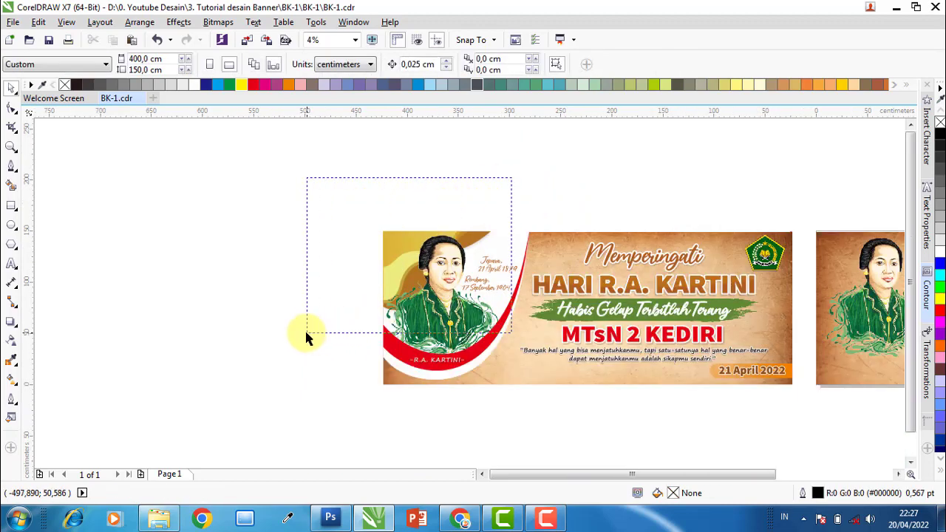
drag(307, 334, 309, 335)
drag(448, 273, 227, 282)
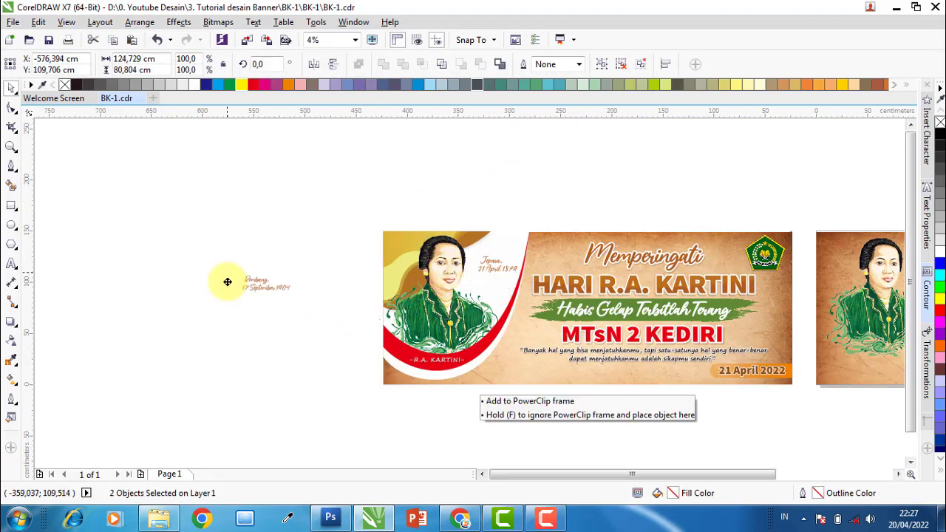
- Delete the copied date text and move the wave copy above the second banner
drag(321, 268, 229, 321)
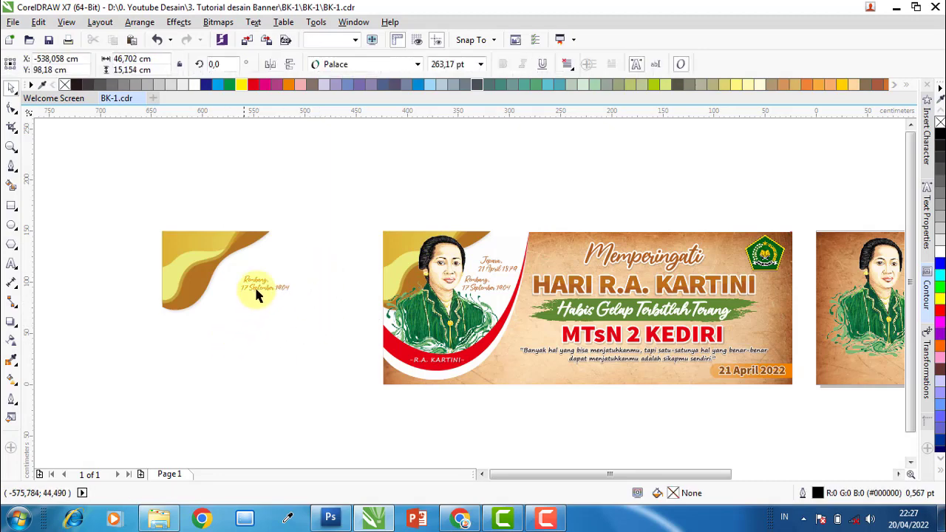
key(Delete)
click(177, 303)
scroll(144, 304, down, 2)
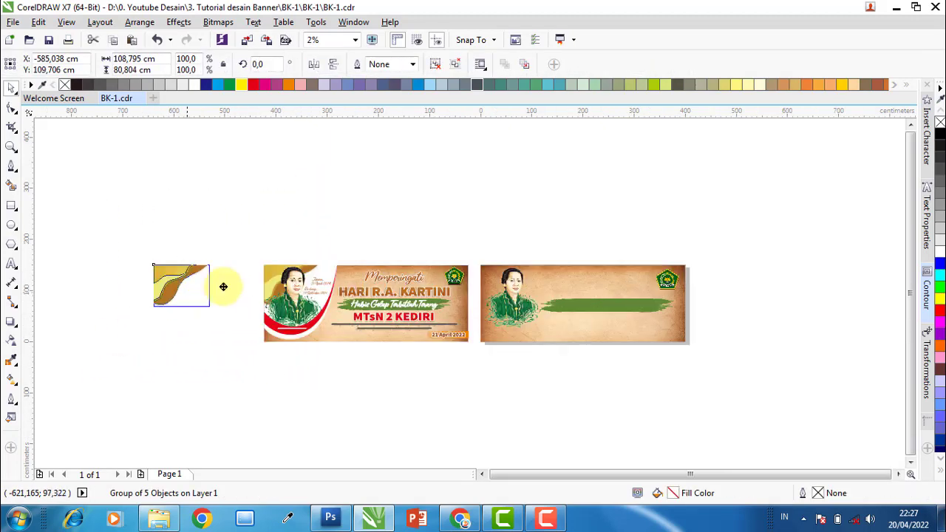
drag(560, 273, 316, 152)
- Remove the extra duplicate copy of the wave corner group
scroll(554, 270, up, 2)
scroll(561, 275, up, 2)
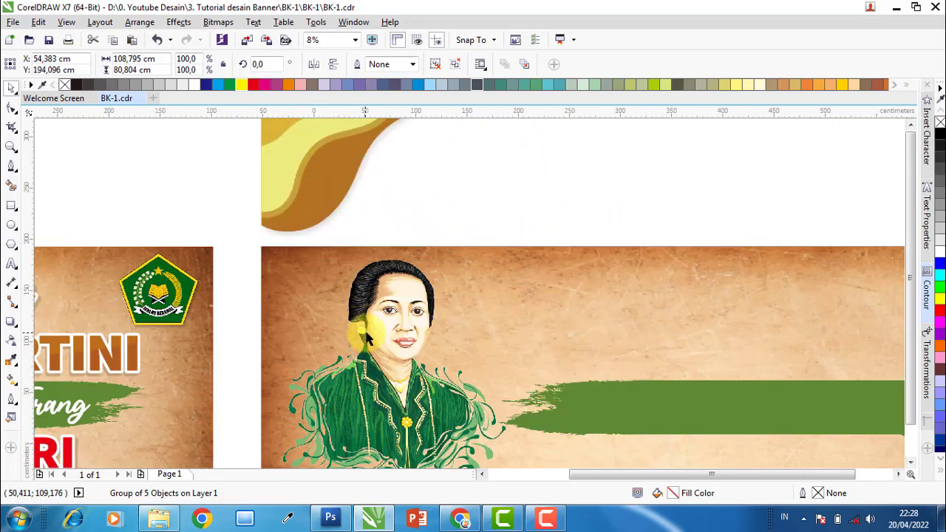
scroll(370, 333, down, 2)
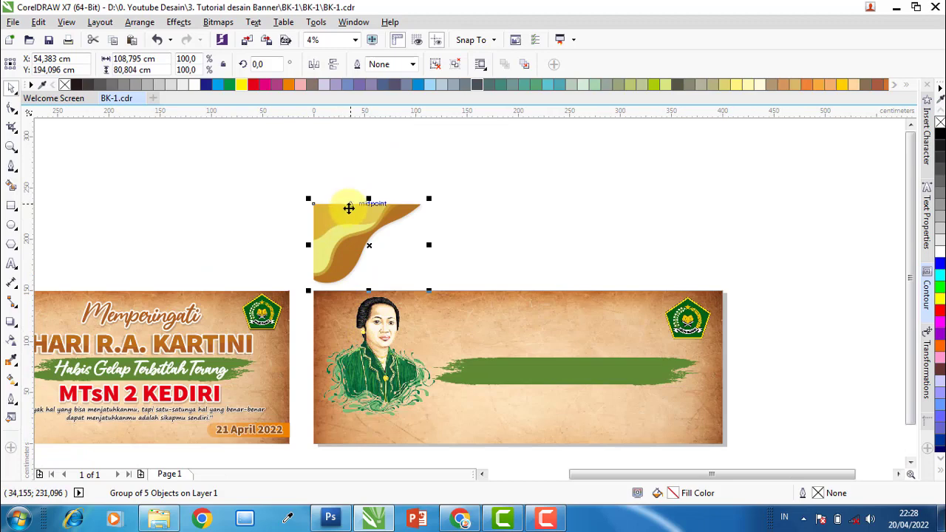
scroll(349, 209, up, 1)
scroll(340, 222, up, 1)
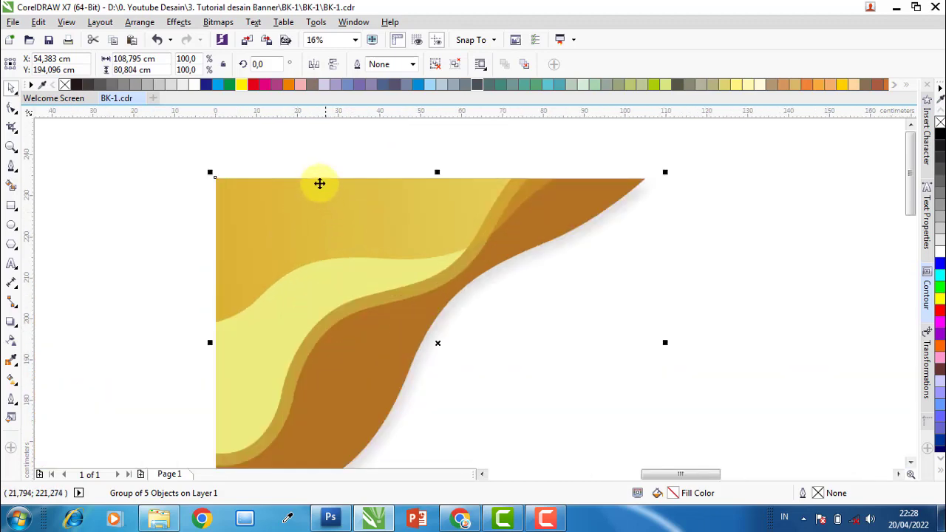
click(298, 141)
click(337, 200)
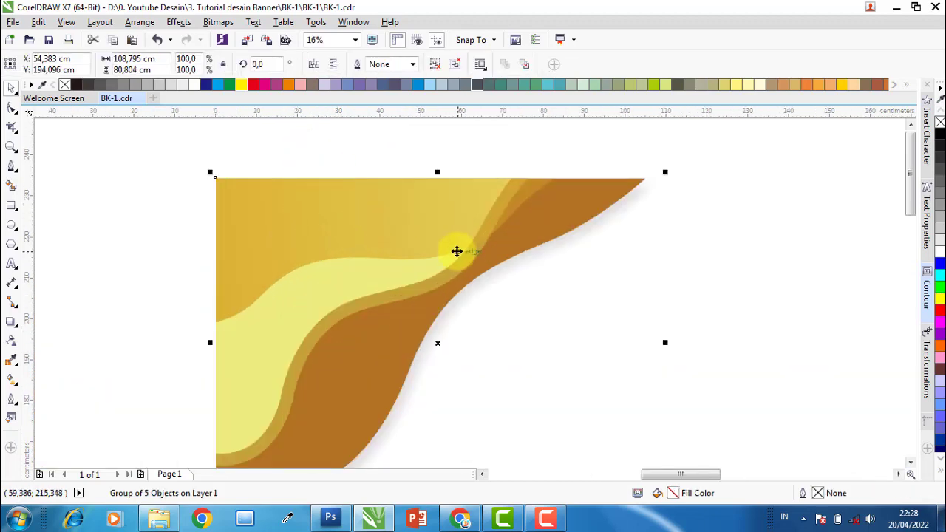
right_click(418, 236)
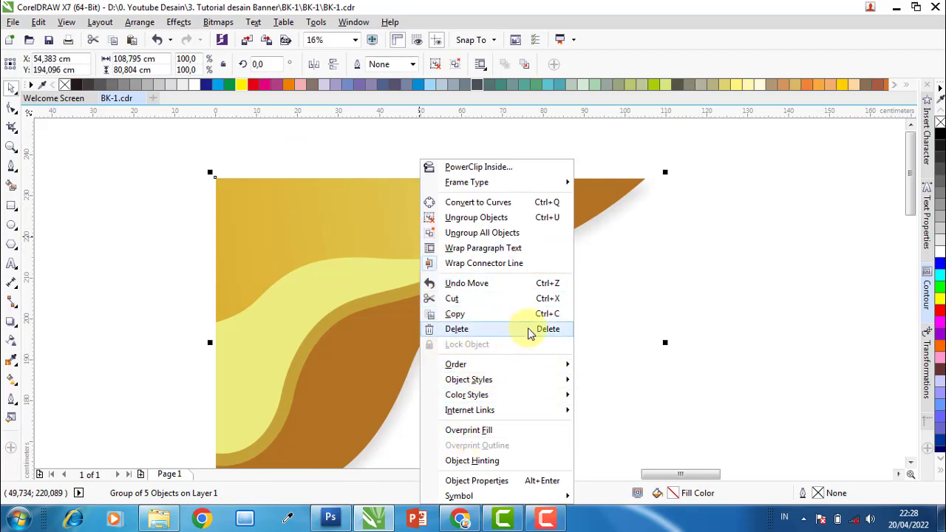
click(873, 276)
key(Escape)
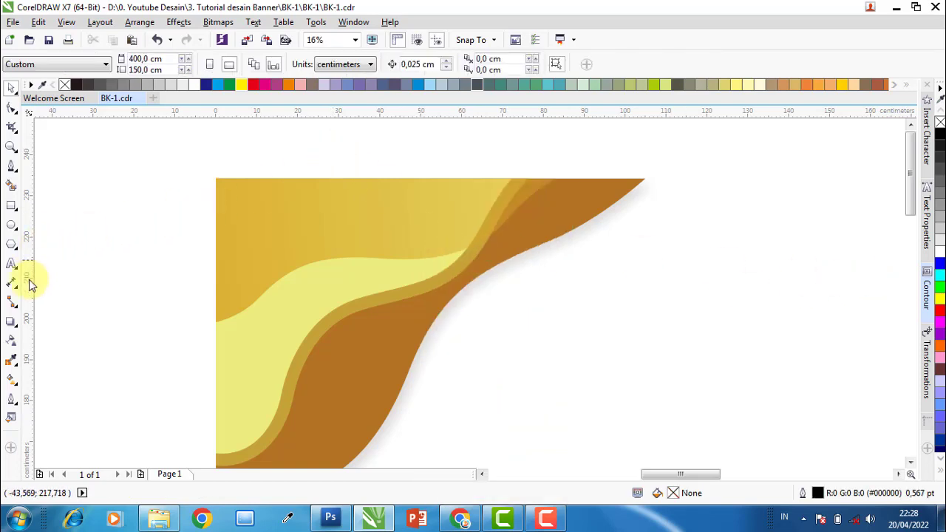
- With the Bezier tool, trace the wave's lower edge down from its top-right tip
click(13, 170)
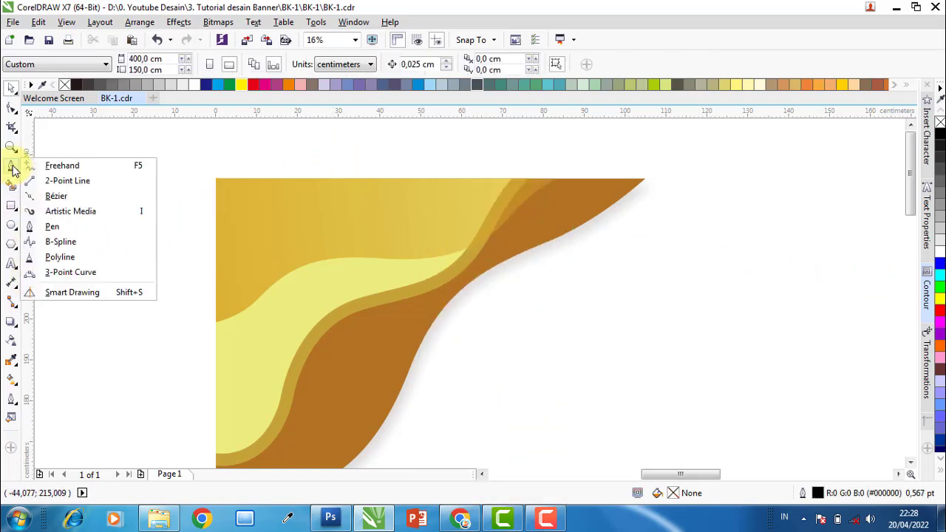
click(62, 229)
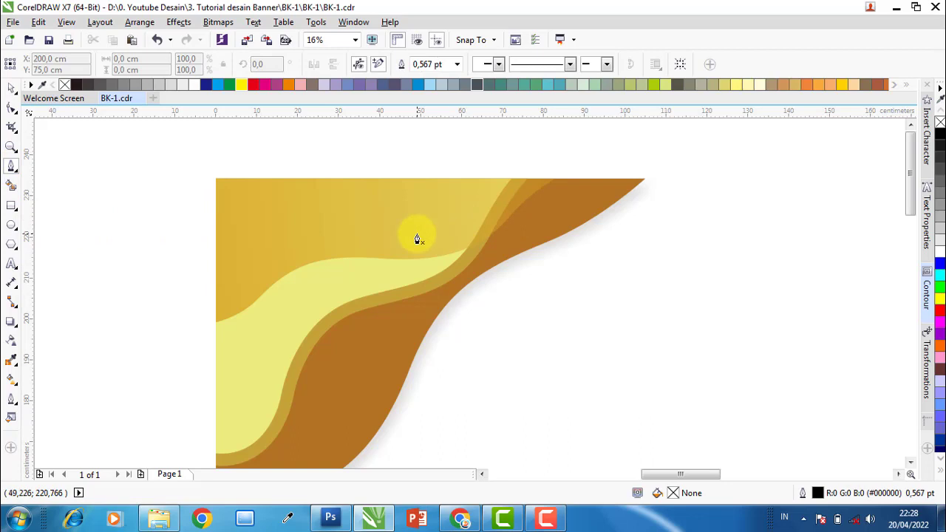
scroll(344, 235, down, 1)
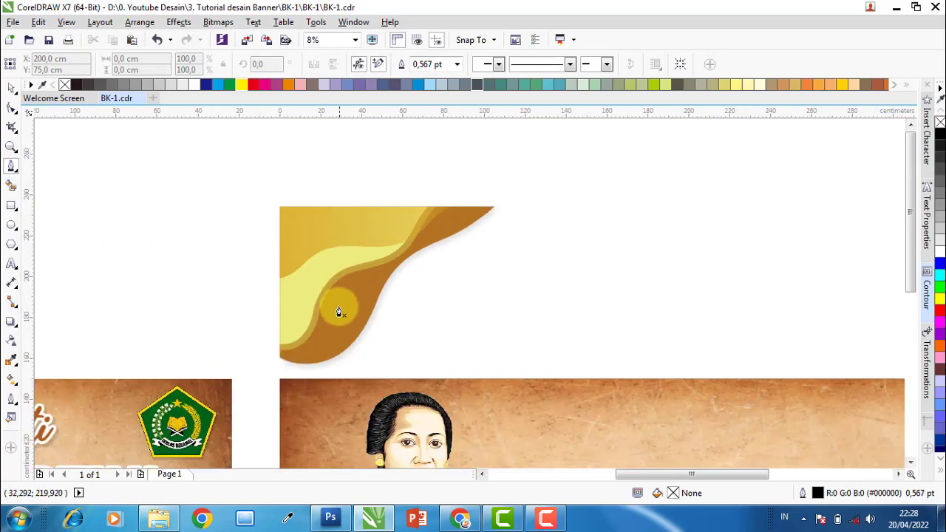
scroll(332, 295, up, 1)
scroll(336, 292, down, 1)
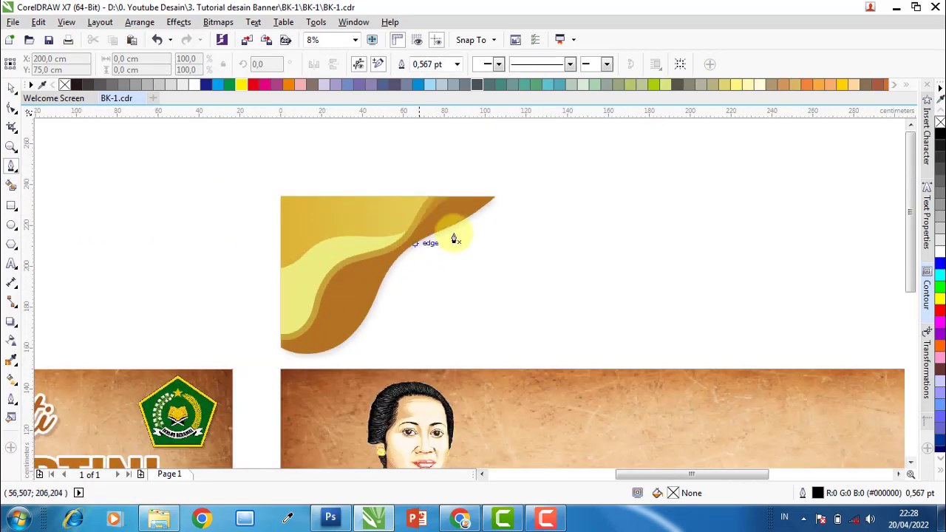
click(499, 189)
drag(443, 228, 407, 239)
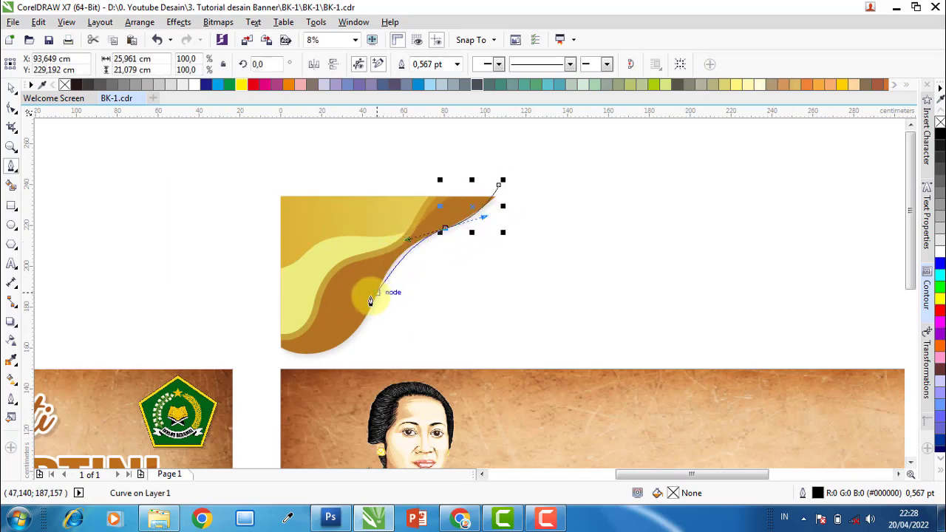
drag(372, 306, 362, 334)
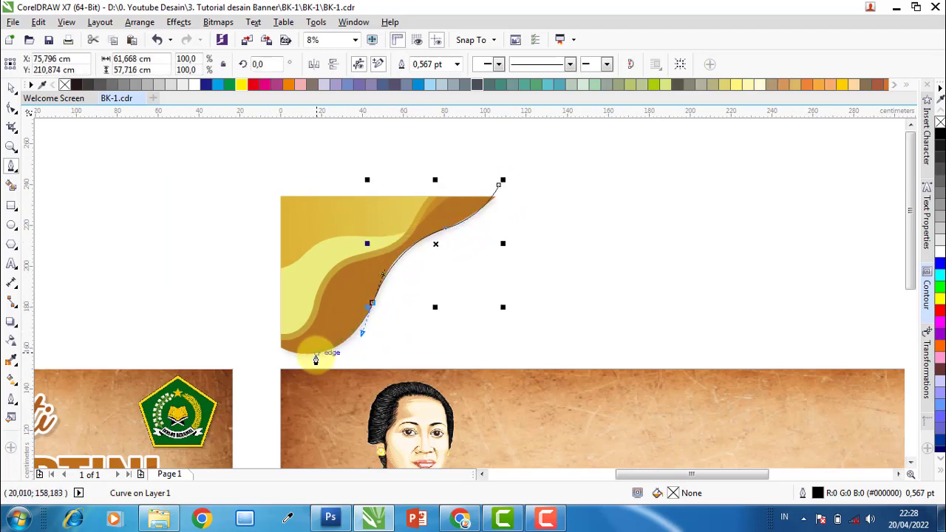
click(279, 357)
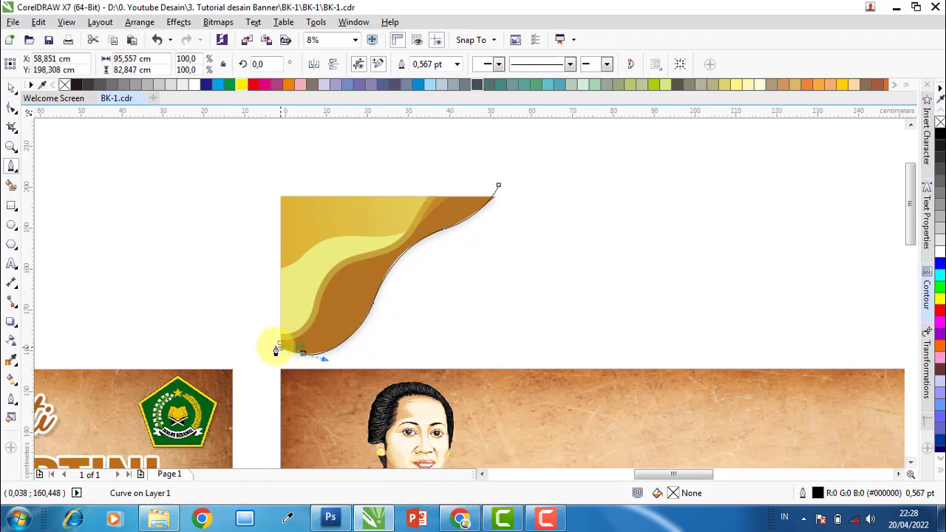
- Redo the rounded bottom to the bottom-left corner and close the curve above the artwork
scroll(275, 352, up, 2)
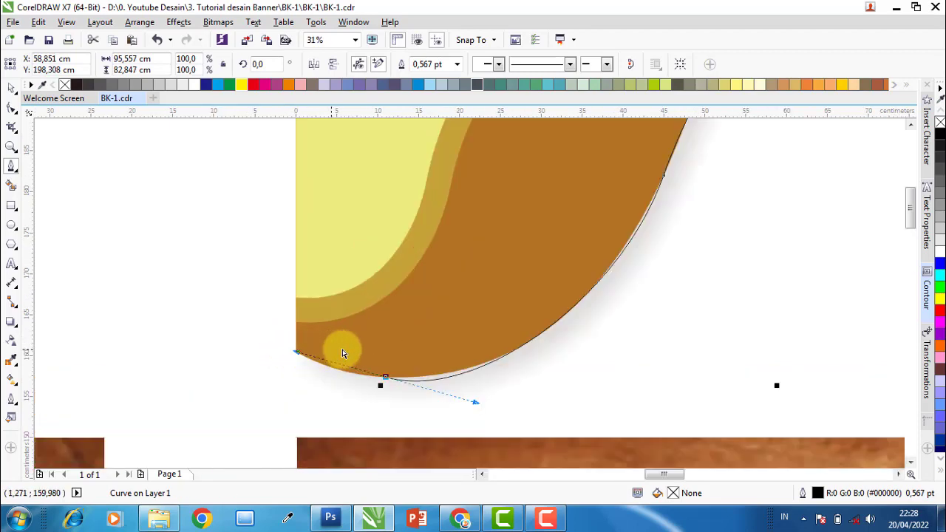
key(ctrl+z)
drag(426, 377, 324, 386)
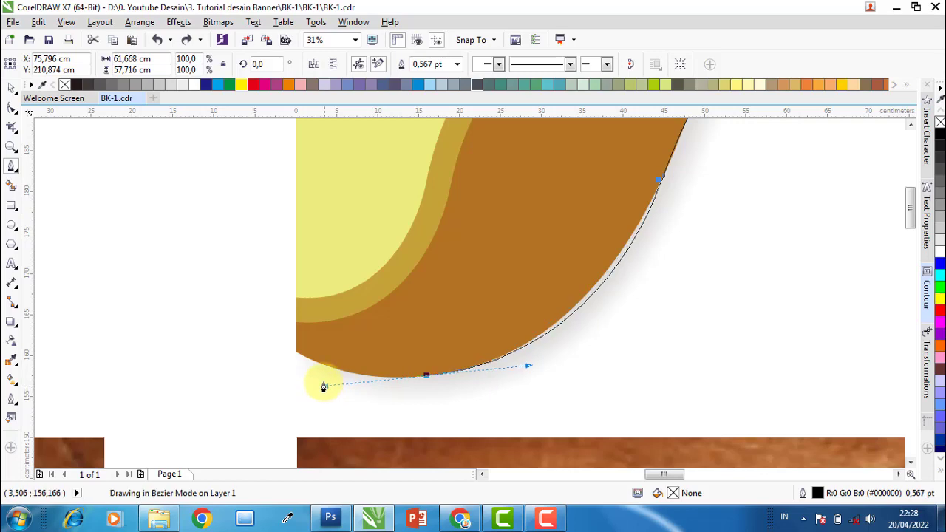
click(287, 353)
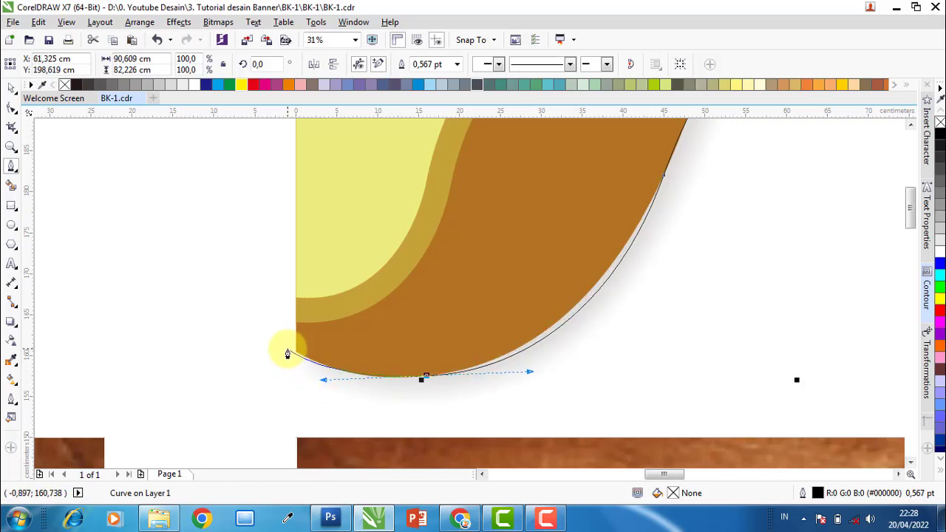
scroll(283, 359, down, 3)
scroll(251, 251, down, 2)
drag(244, 204, 303, 205)
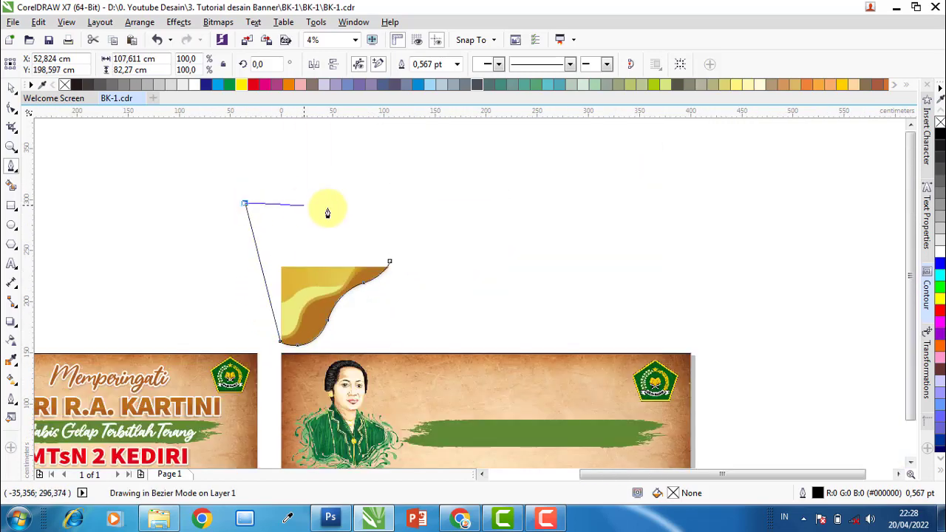
click(328, 208)
click(389, 260)
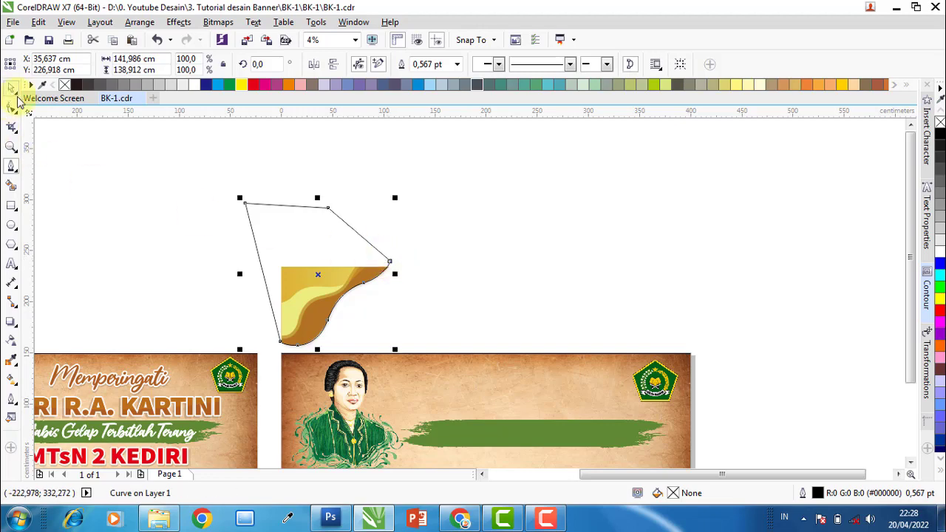
- Switch to the Rectangle tool
click(16, 99)
click(11, 206)
scroll(283, 355, up, 3)
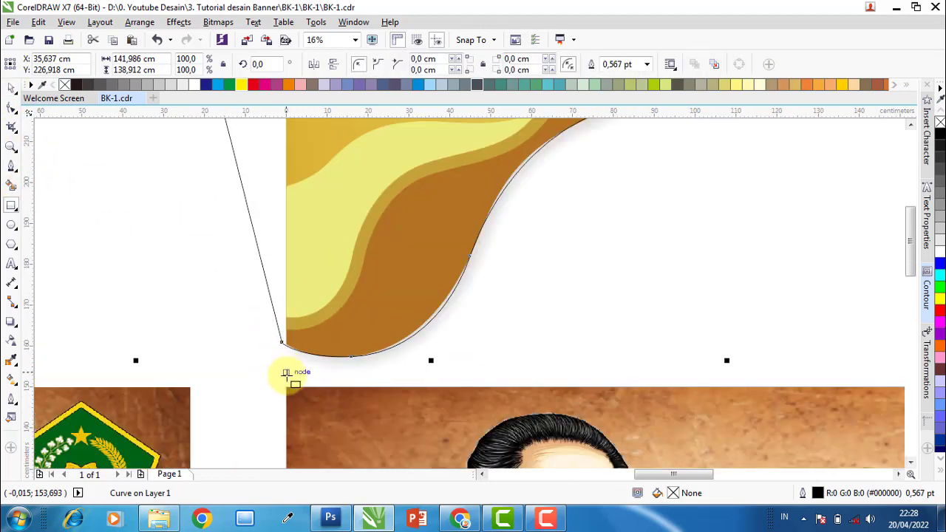
scroll(287, 362, down, 1)
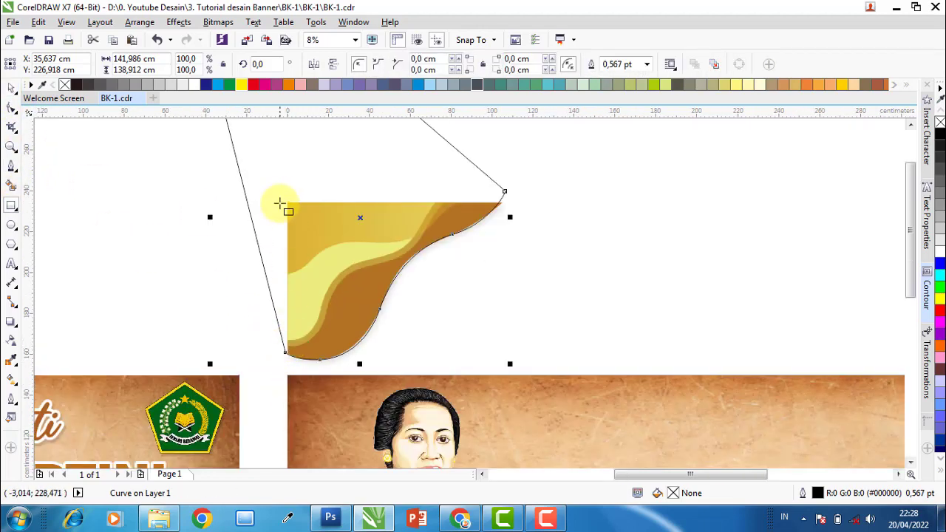
- Draw a 133.8 × 81.5 cm rectangle around the wave corner and select it with the curve
drag(286, 201, 562, 368)
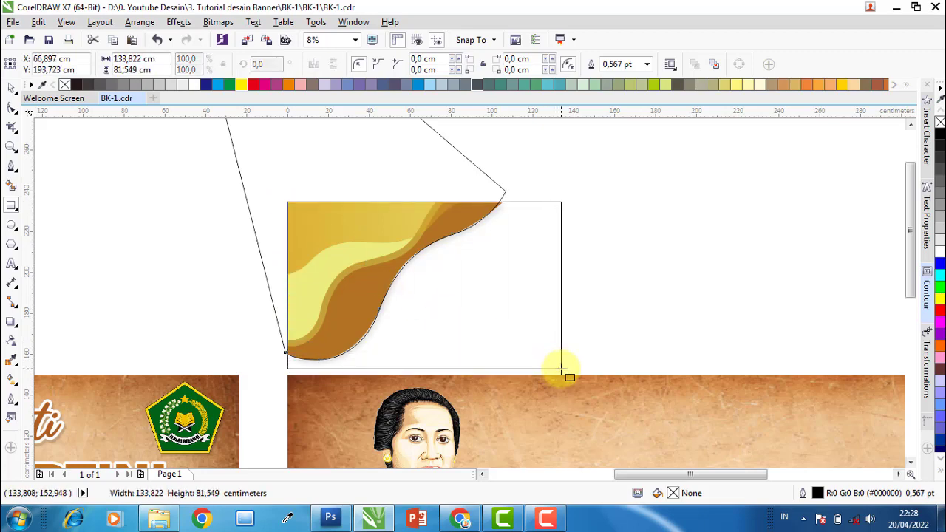
click(9, 88)
click(536, 175)
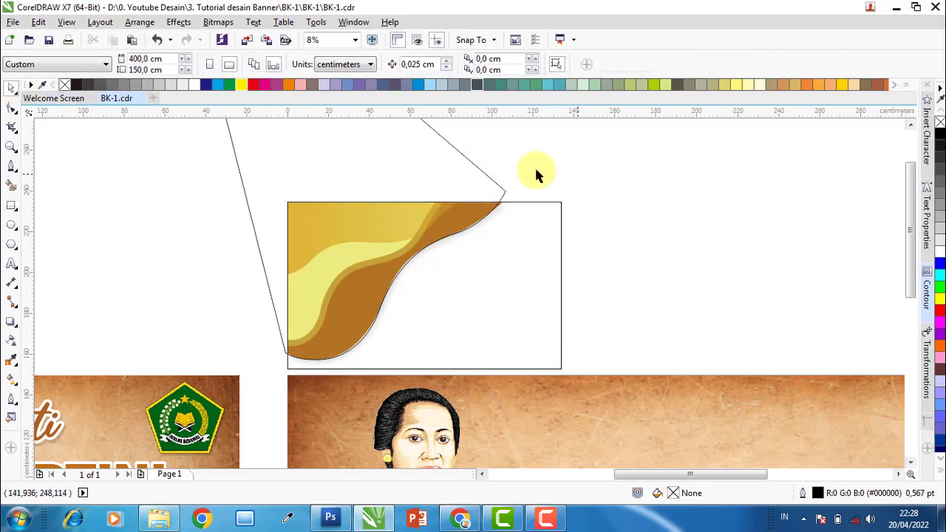
click(414, 168)
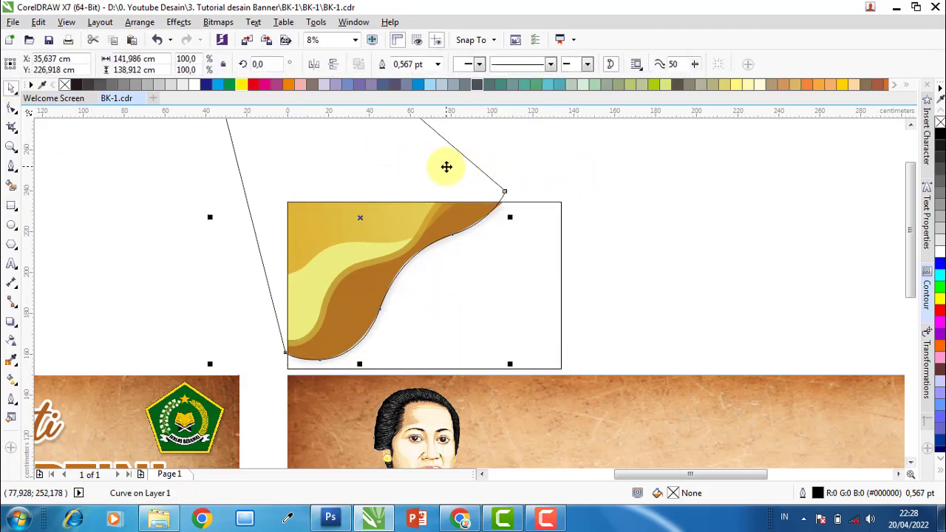
shift+click(561, 212)
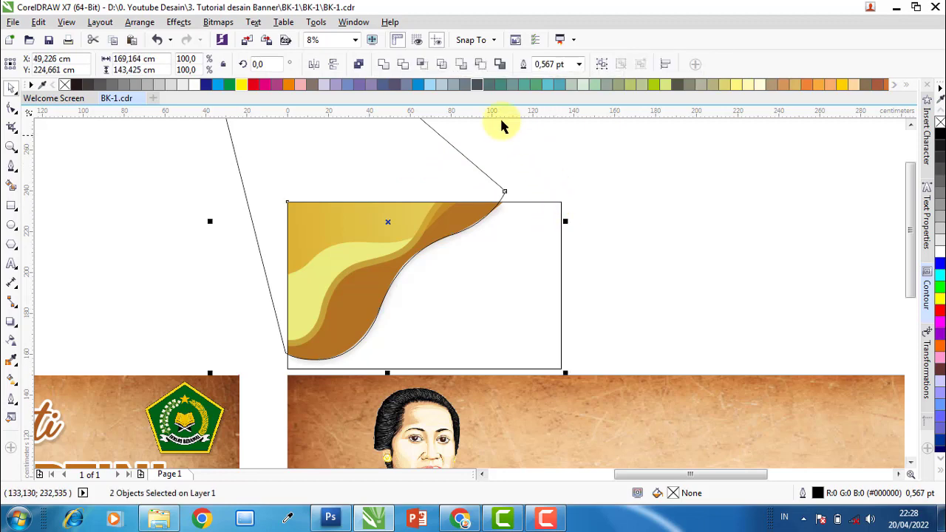
- Intersect the curve with the rectangle and delete the original traced curve
click(423, 66)
click(396, 150)
key(Delete)
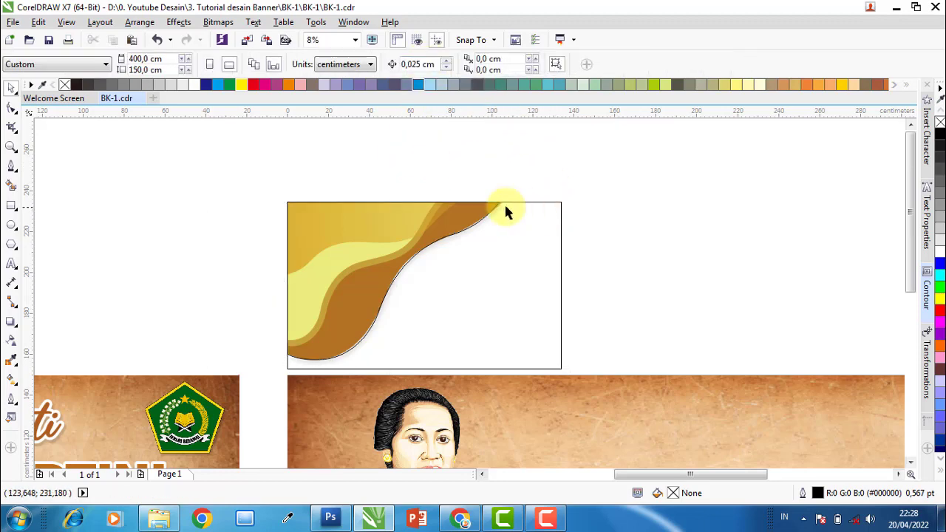
click(528, 239)
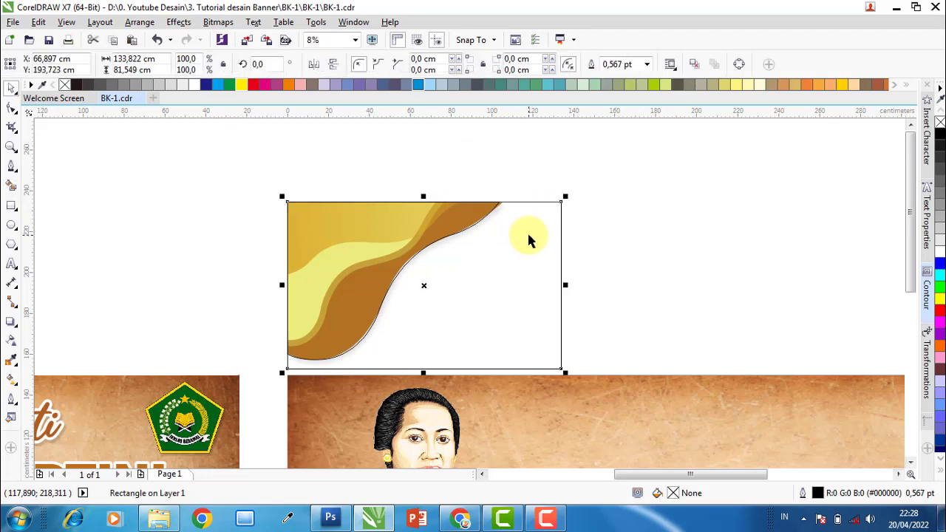
- Fill the framing rectangle with orange (C:0 M:60 Y:100 K:0) and remove its outline
right_click(254, 87)
click(534, 210)
click(547, 214)
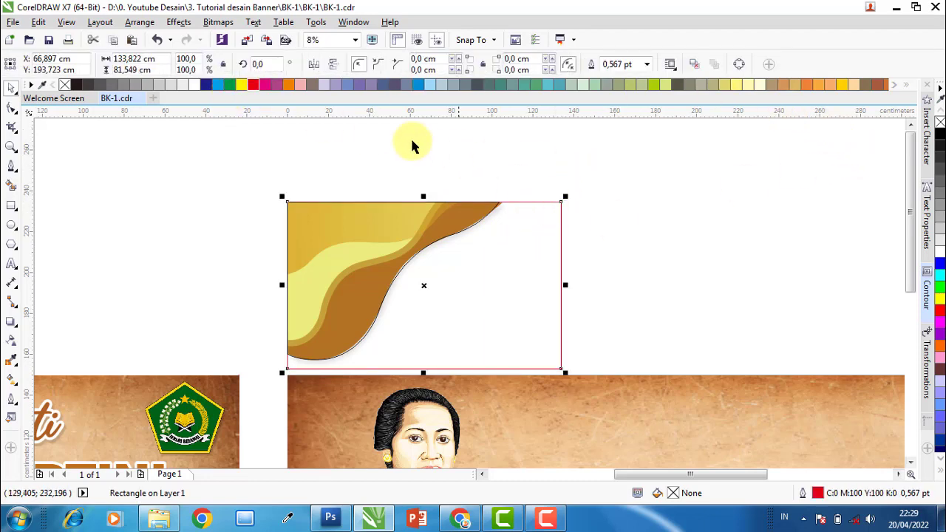
click(290, 86)
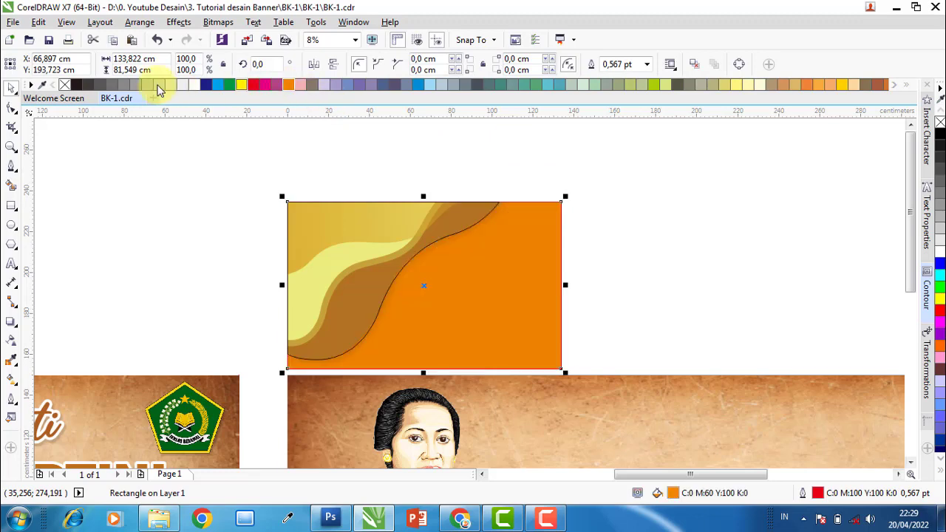
right_click(65, 86)
click(594, 184)
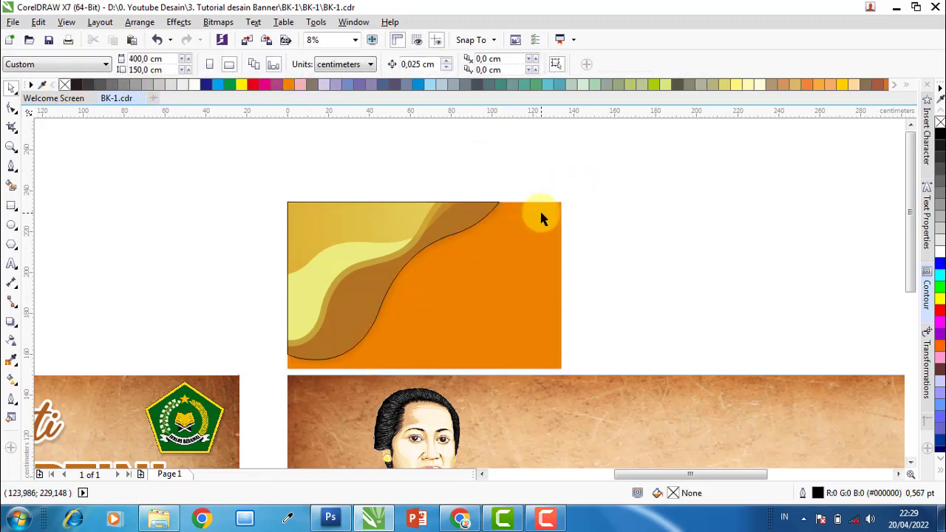
- Give the curved wave-edge shape a yellow outline
scroll(469, 212, up, 1)
click(497, 219)
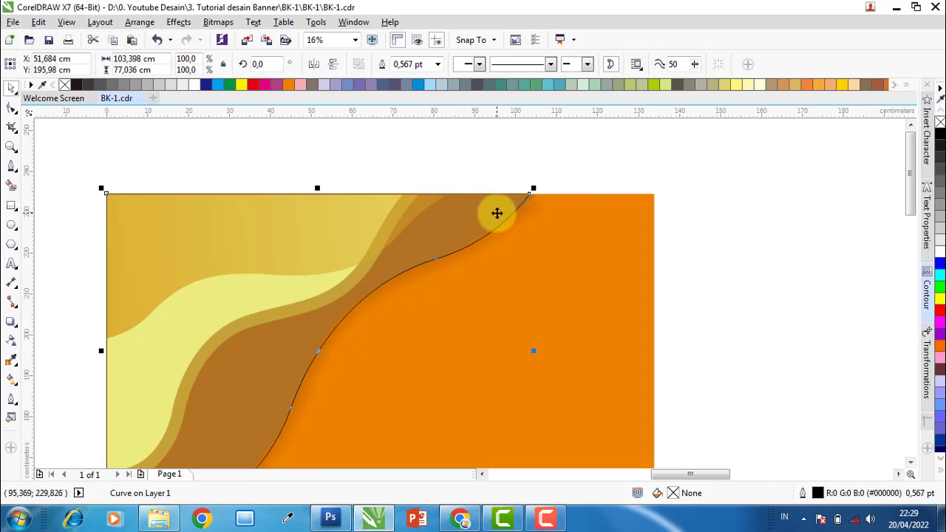
right_click(241, 85)
click(724, 154)
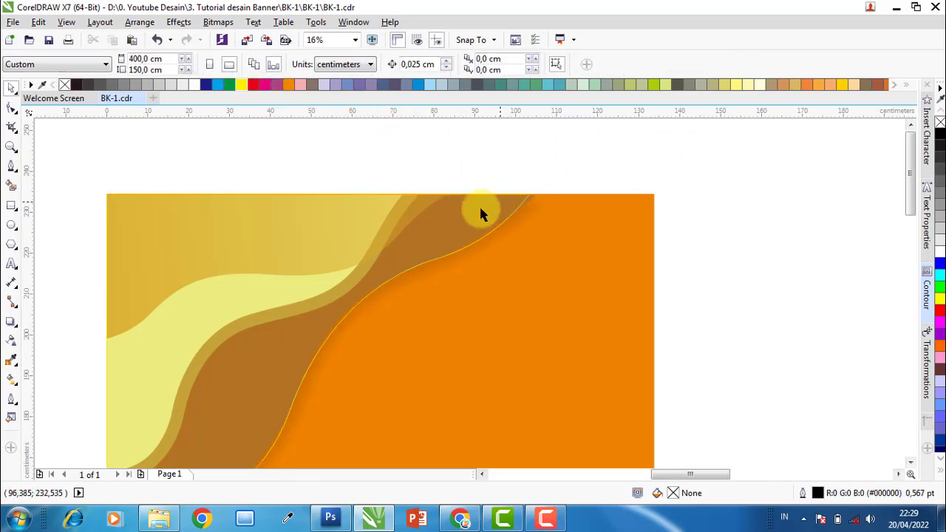
click(16, 167)
- Trace the pale yellow wave's top edge, closing via points left and above the artwork
scroll(465, 200, down, 1)
scroll(292, 278, up, 1)
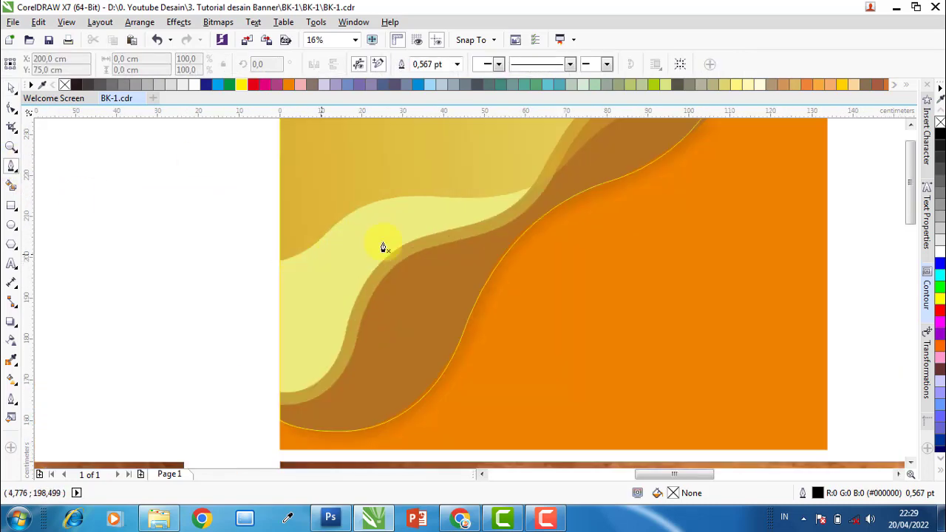
scroll(427, 274, down, 1)
scroll(463, 212, up, 1)
drag(589, 192, 617, 182)
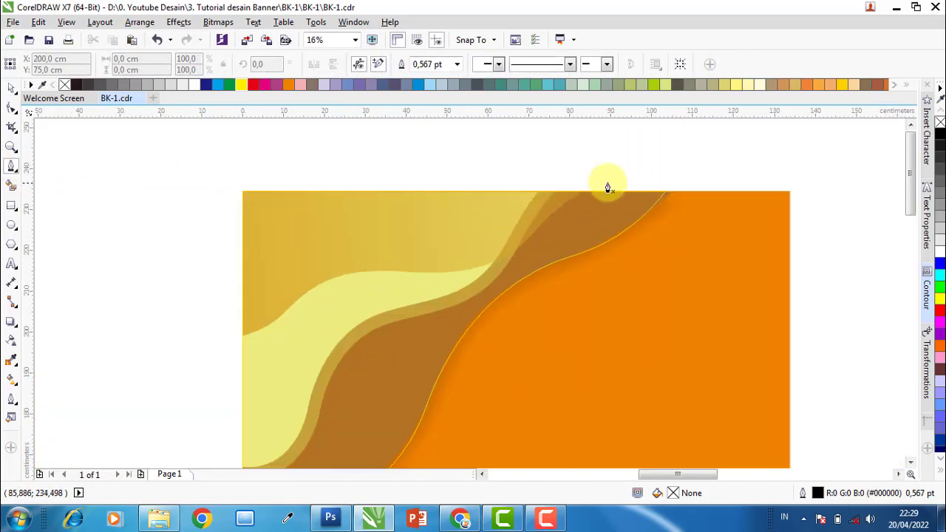
drag(546, 223, 522, 246)
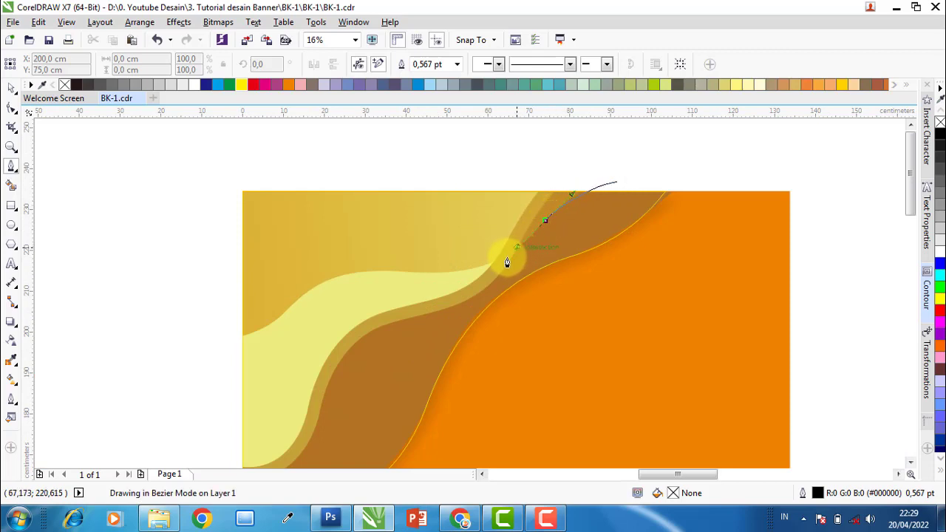
drag(435, 272, 377, 272)
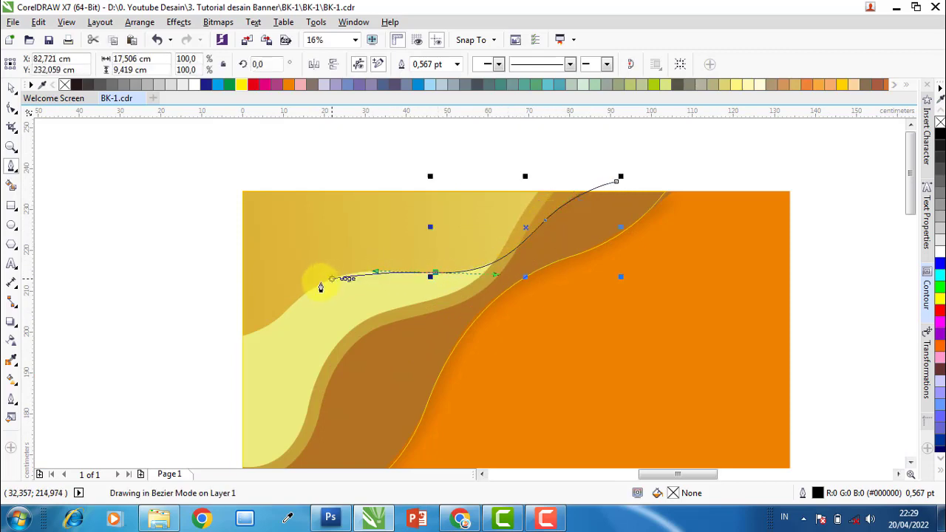
drag(296, 301, 272, 338)
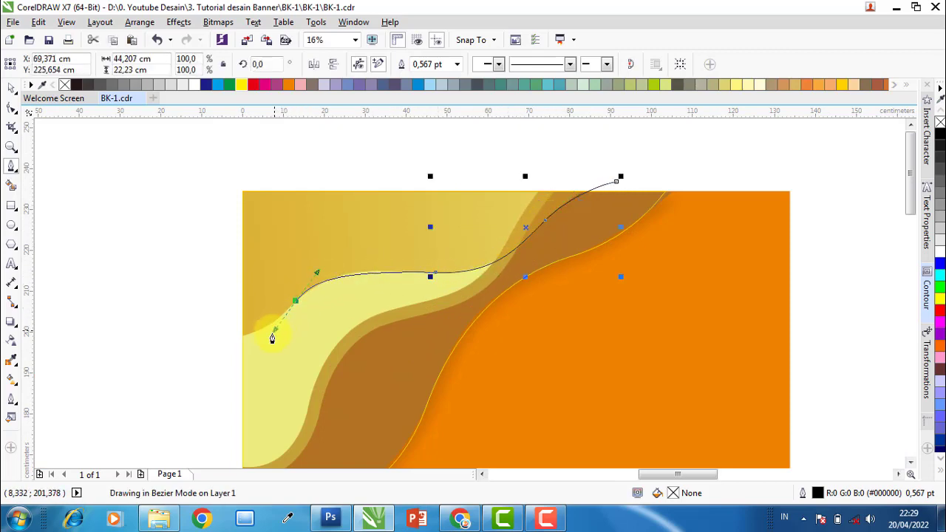
click(216, 338)
click(197, 176)
click(622, 151)
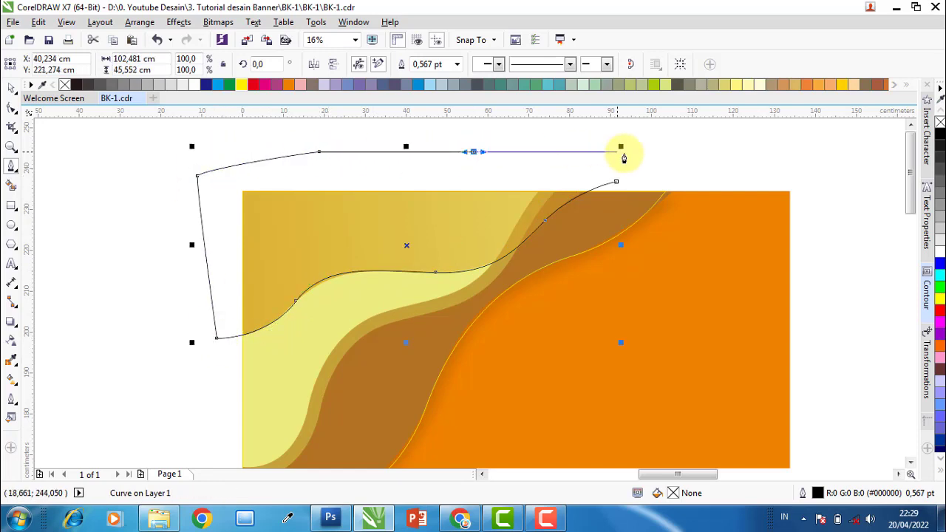
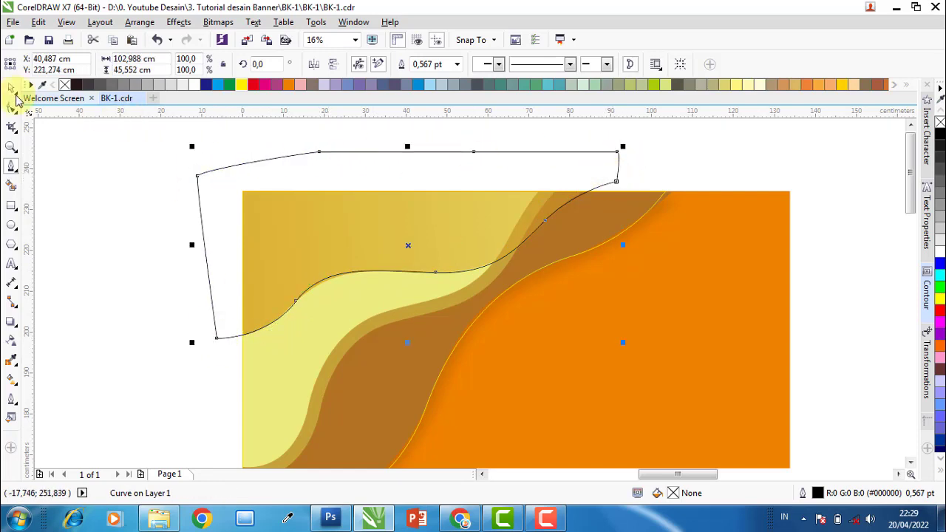
- Intersect the construction outline with the orange banner rectangle and delete the original outline
click(11, 89)
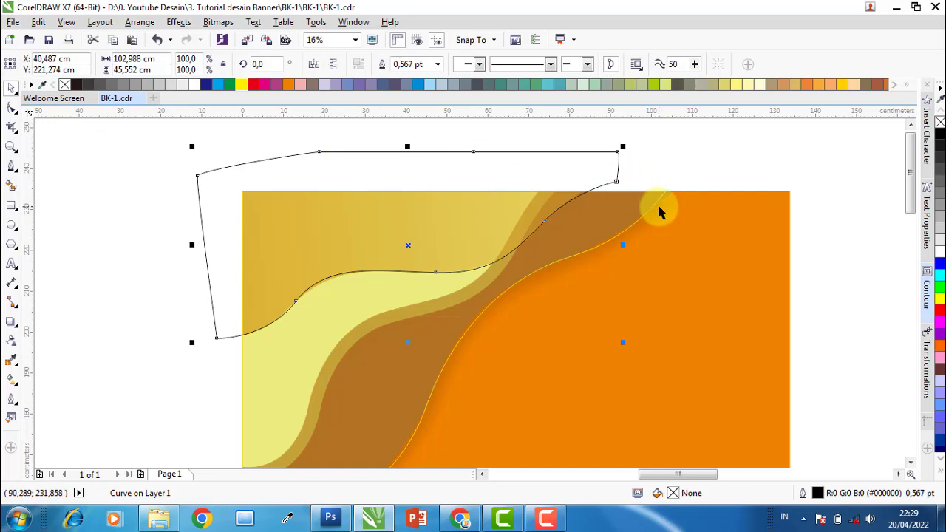
click(691, 146)
click(616, 169)
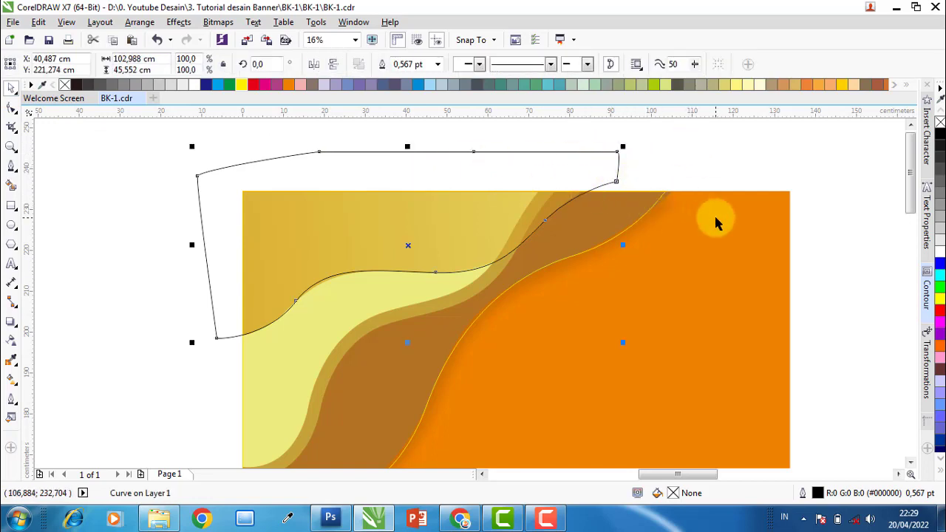
shift+click(755, 222)
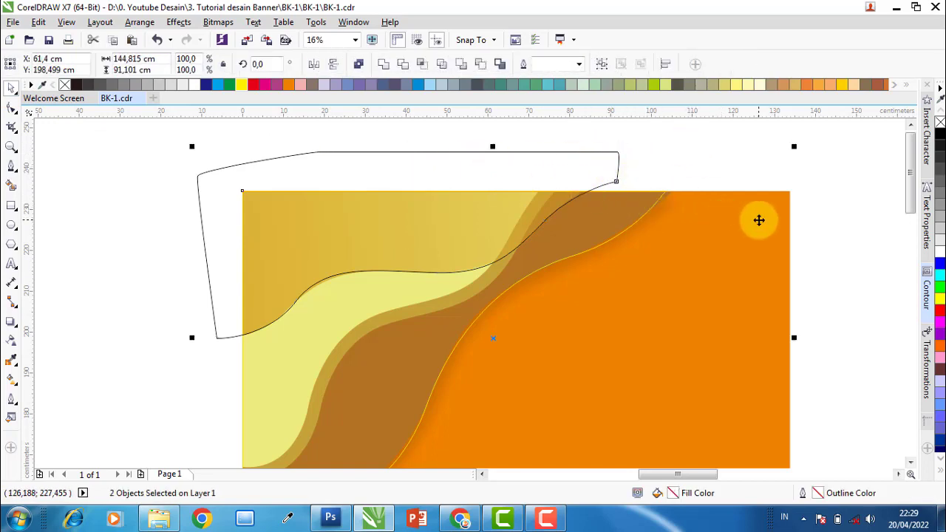
click(423, 65)
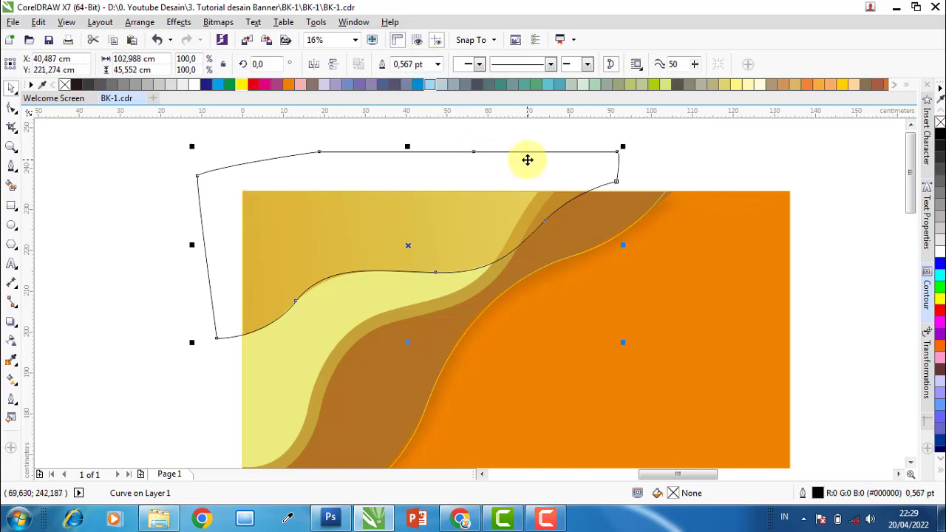
key(Delete)
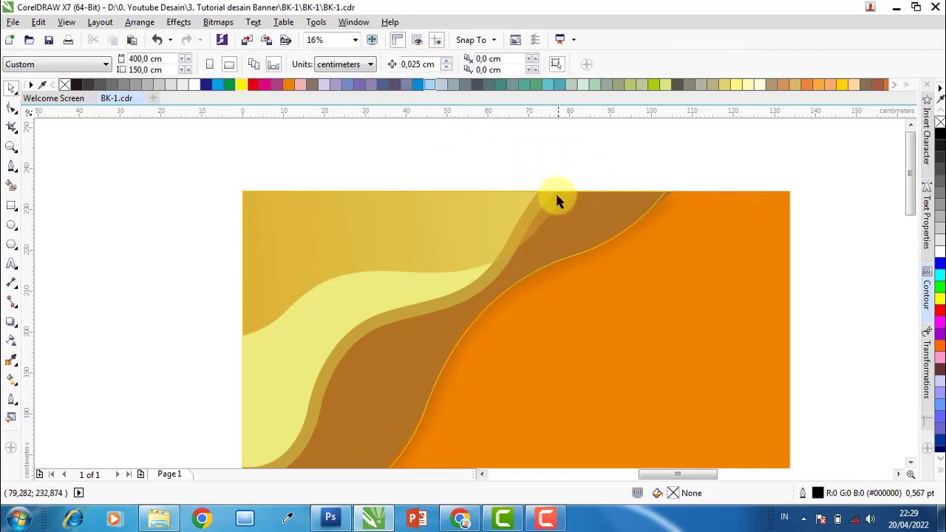
- Give the clipped top-left shape a purple-red outline and no fill
click(462, 201)
drag(429, 211, 456, 190)
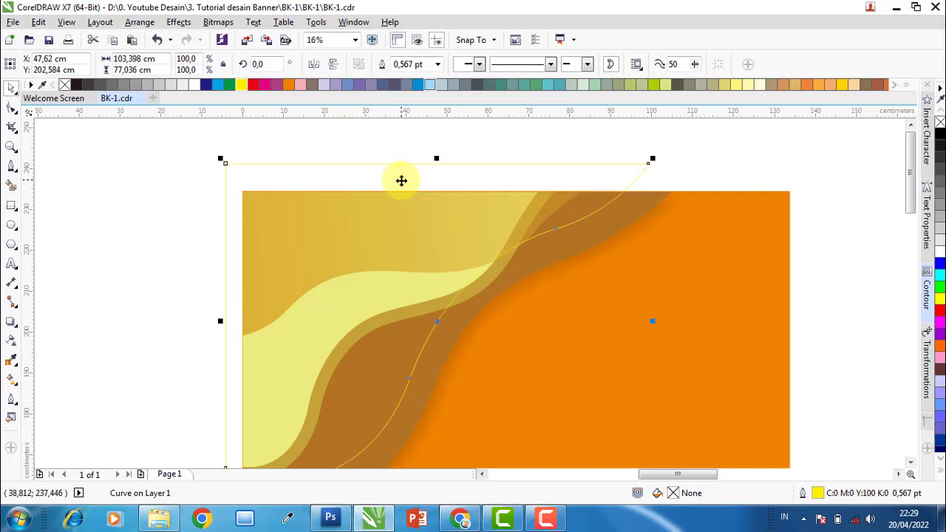
click(600, 175)
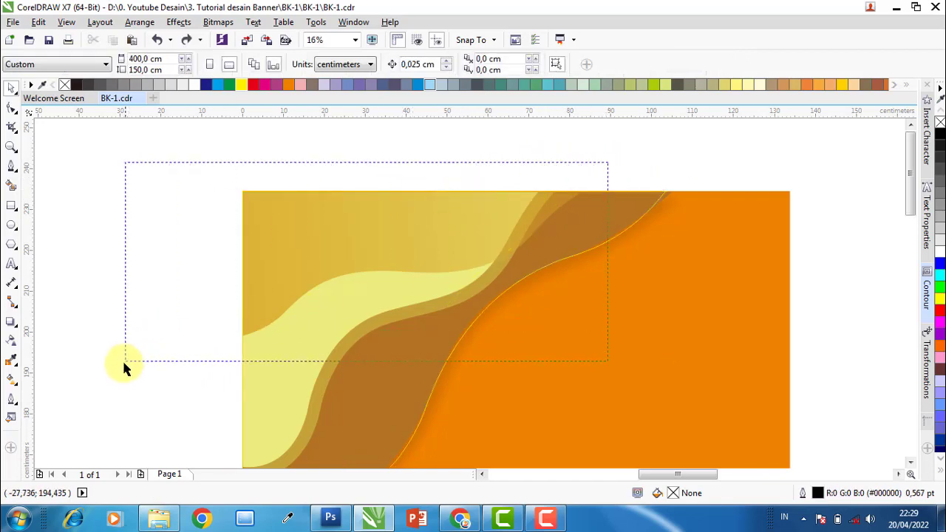
drag(125, 366, 123, 369)
key(ctrl+shift+z)
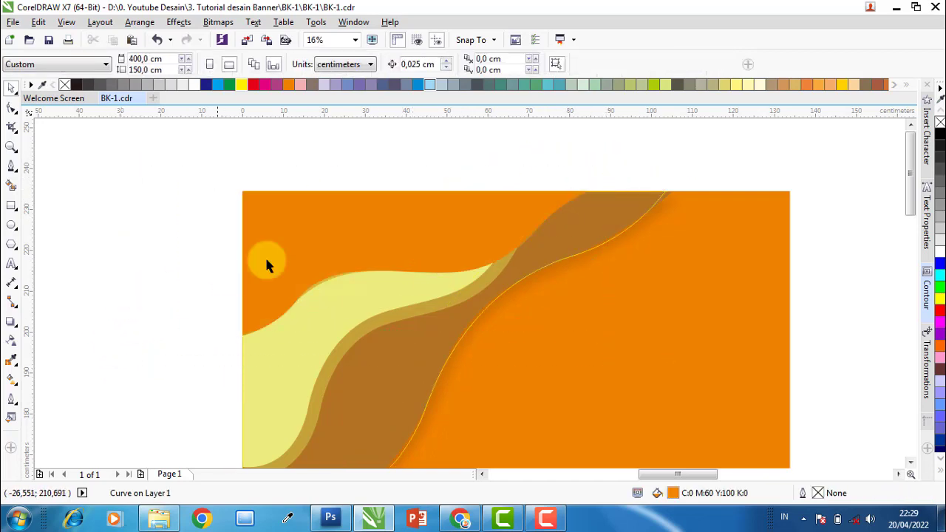
click(268, 265)
right_click(279, 87)
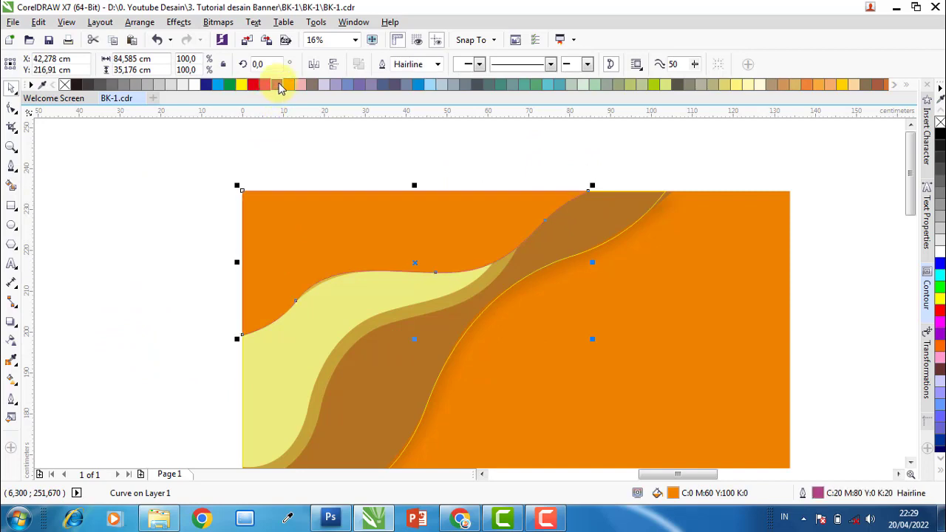
click(65, 85)
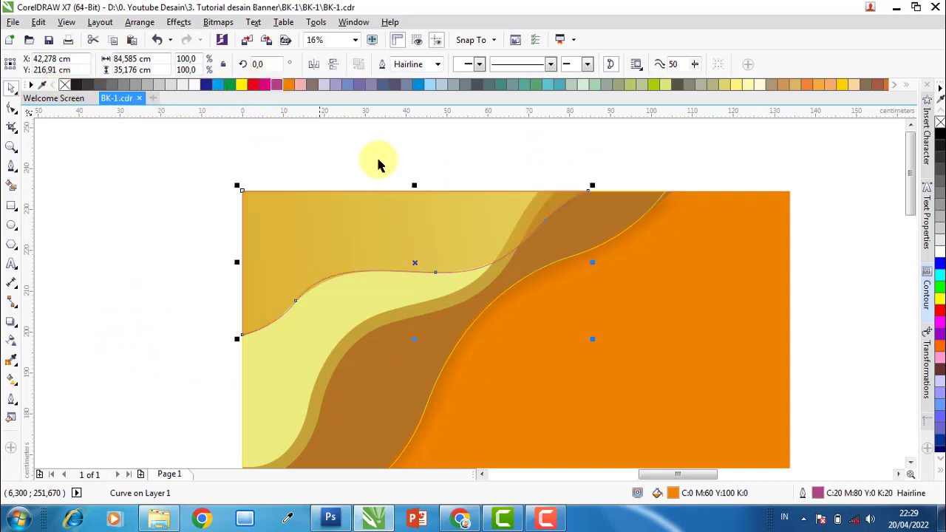
click(568, 170)
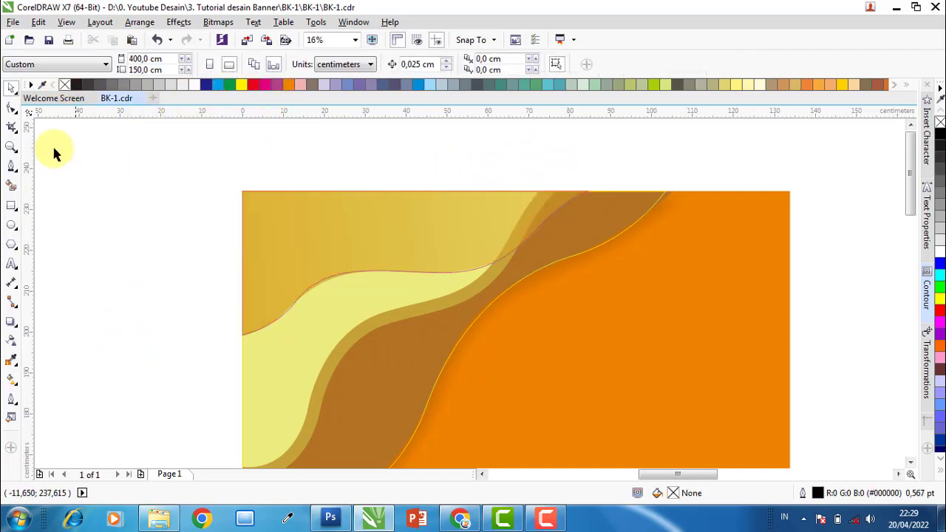
- Draw a closed Bezier path along the brown wave's edge, extending past the banner's top and left
click(18, 168)
scroll(522, 215, down, 1)
scroll(518, 222, up, 1)
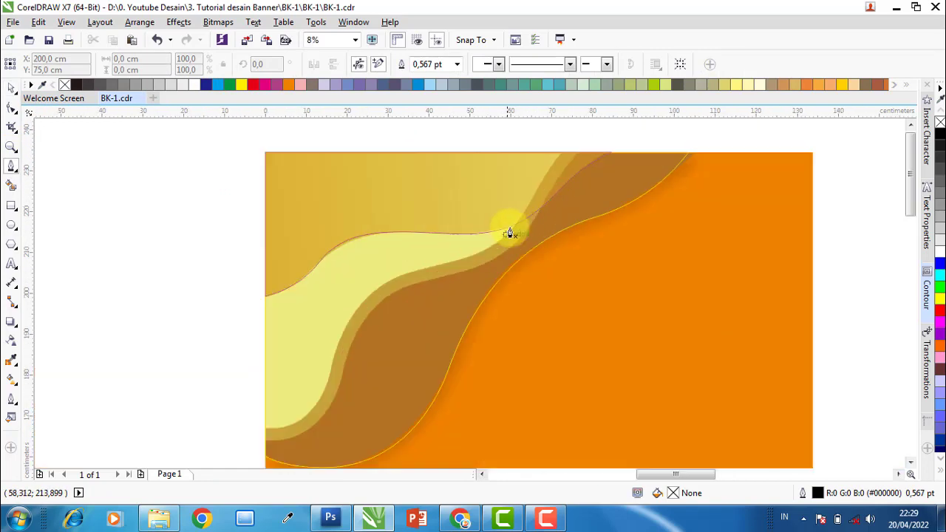
click(593, 140)
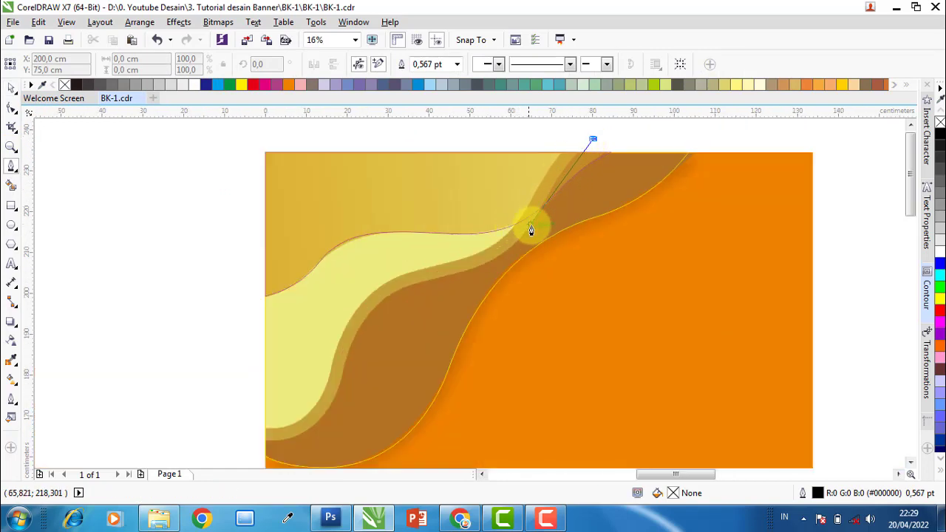
drag(529, 225, 517, 278)
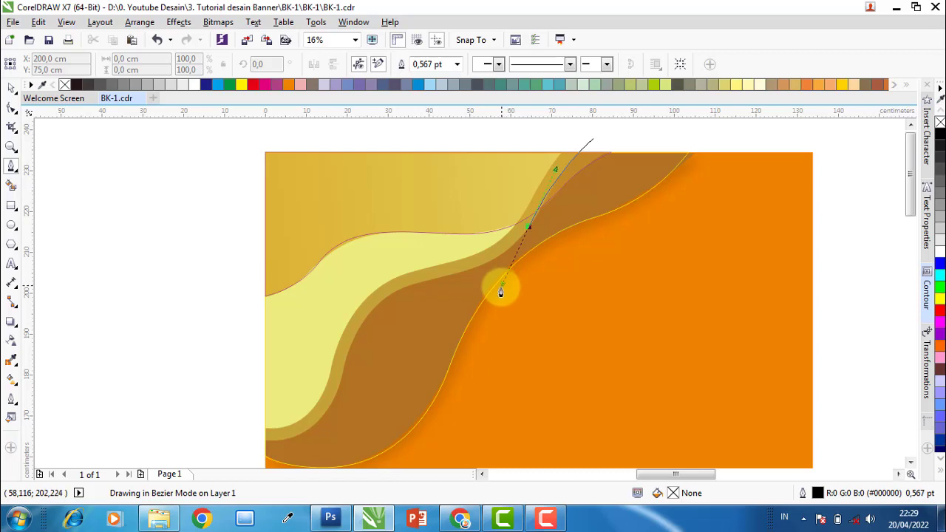
click(499, 289)
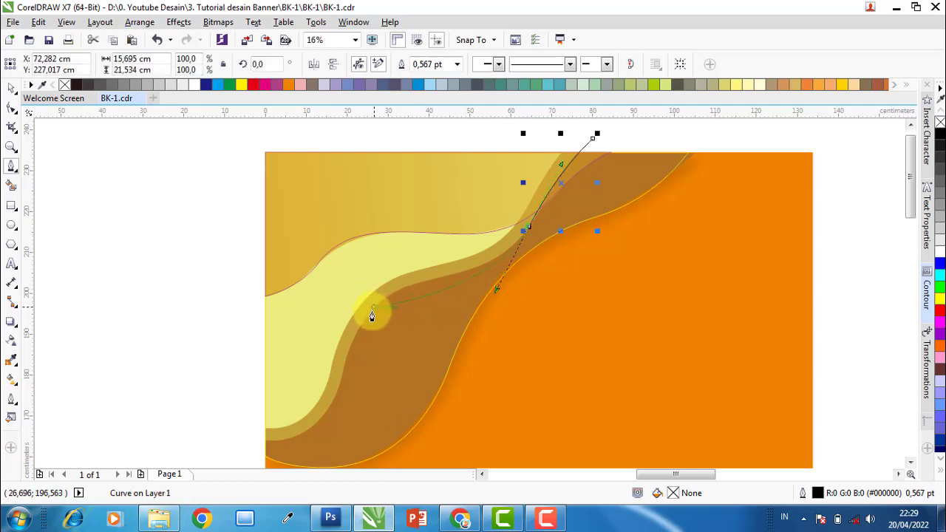
drag(373, 309, 338, 374)
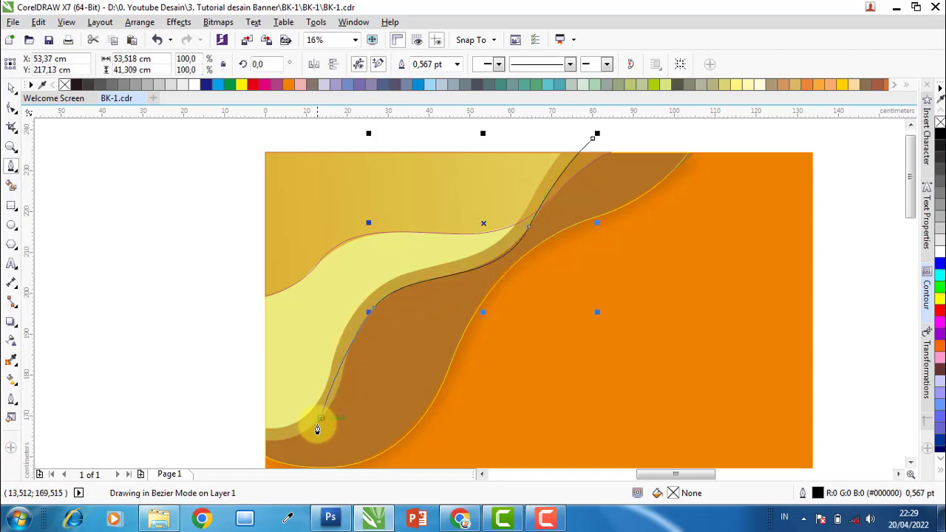
mouse_move(317, 425)
mouse_down()
mouse_move(231, 432)
mouse_move(226, 417)
mouse_up()
scroll(211, 289, down, 2)
click(198, 234)
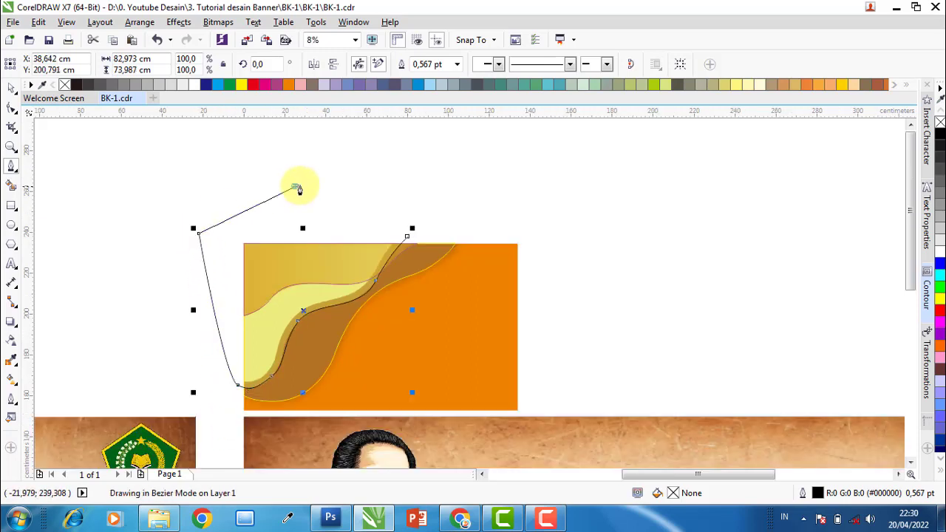
click(294, 187)
drag(449, 183, 433, 225)
click(407, 236)
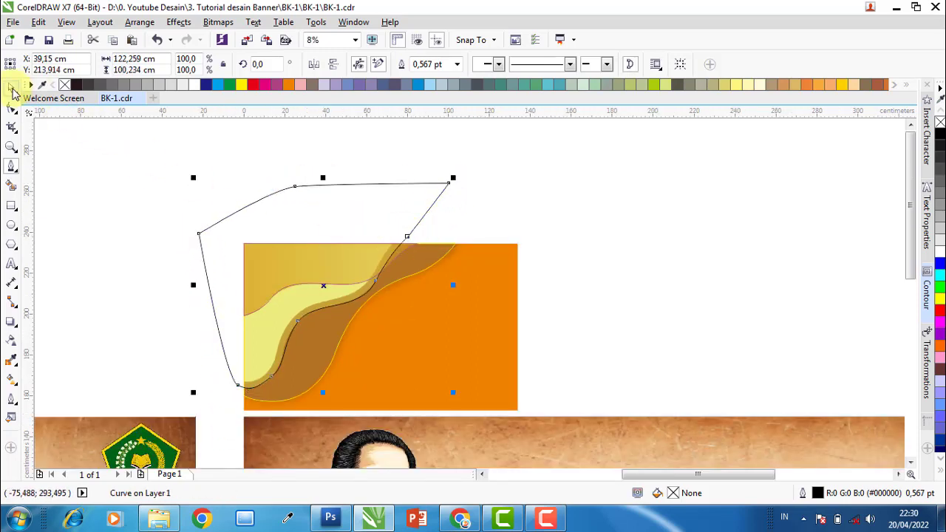
- Intersect the path with the orange rectangle, make the result no-fill with cyan outline, and delete the path
click(11, 87)
shift+click(492, 272)
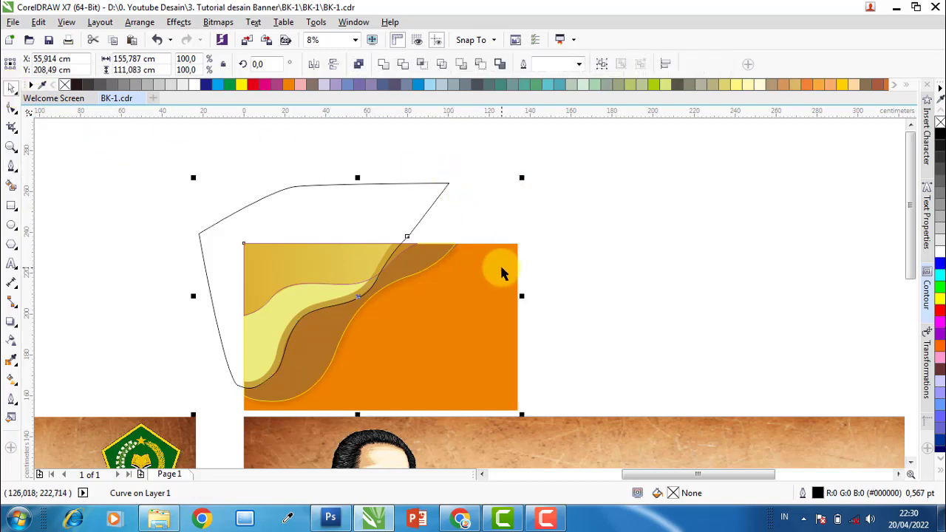
click(422, 65)
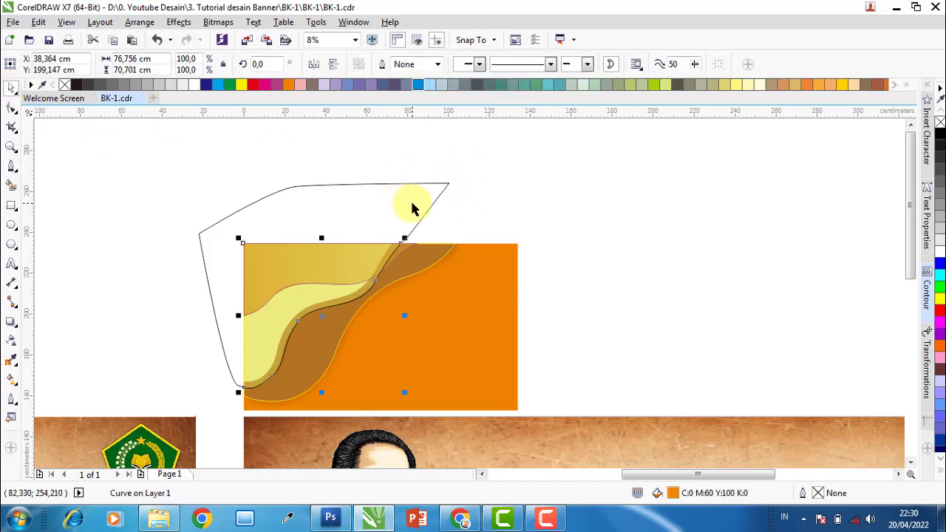
key(Delete)
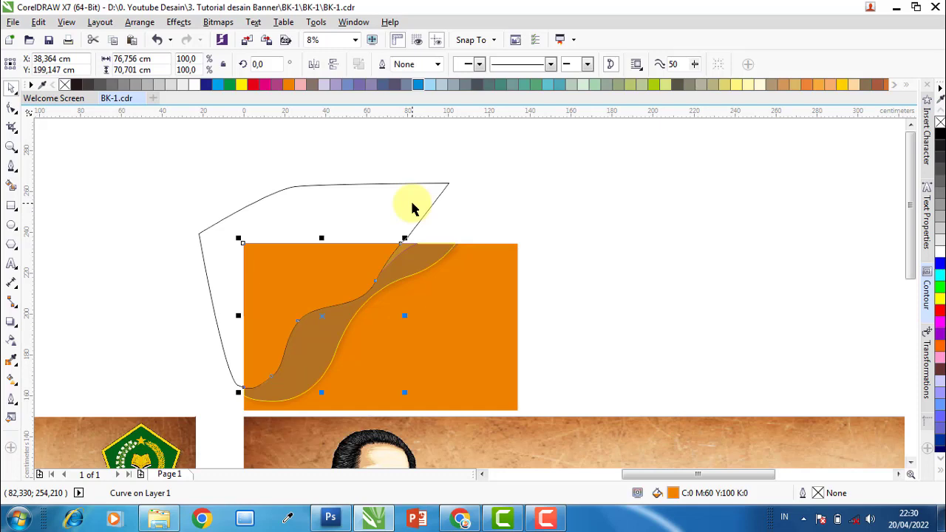
click(65, 87)
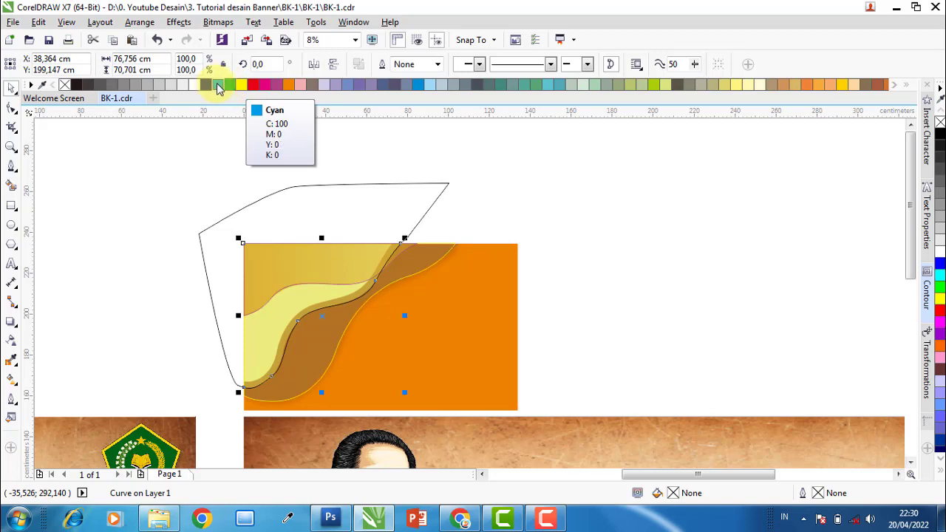
right_click(218, 88)
click(387, 200)
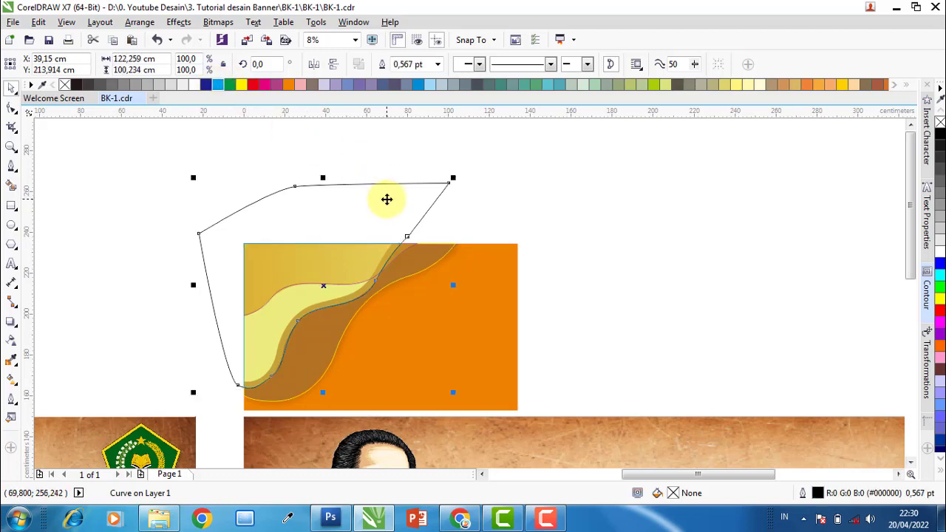
key(Delete)
- Try shrinking the cyan shape to about 92%, then undo the resize
scroll(297, 334, up, 2)
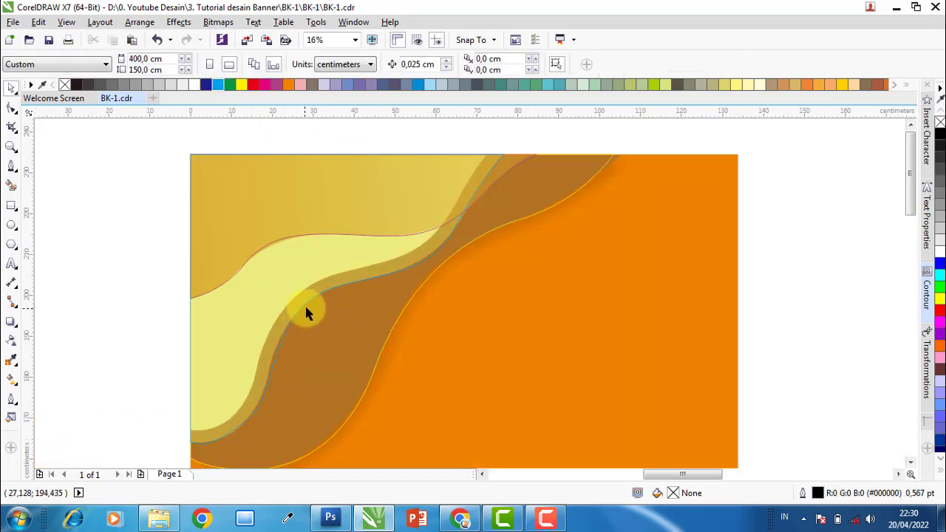
click(357, 286)
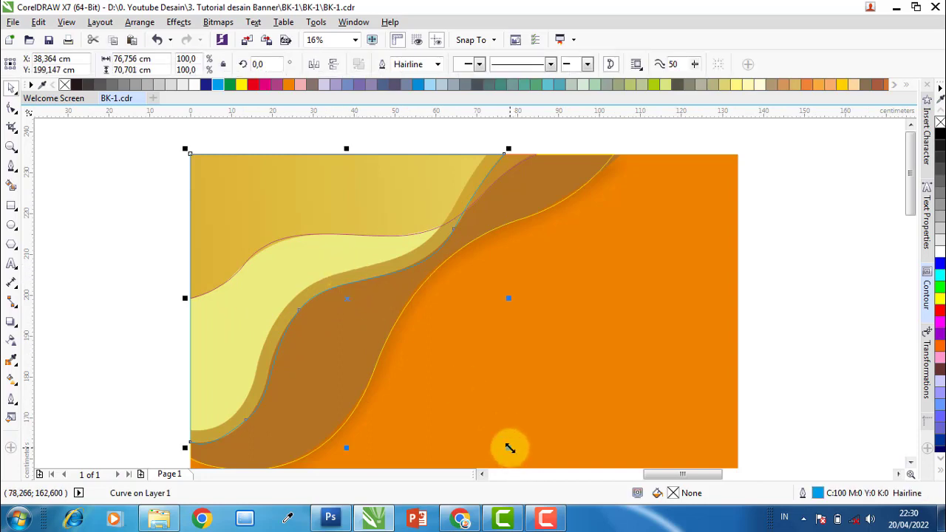
drag(510, 447, 486, 434)
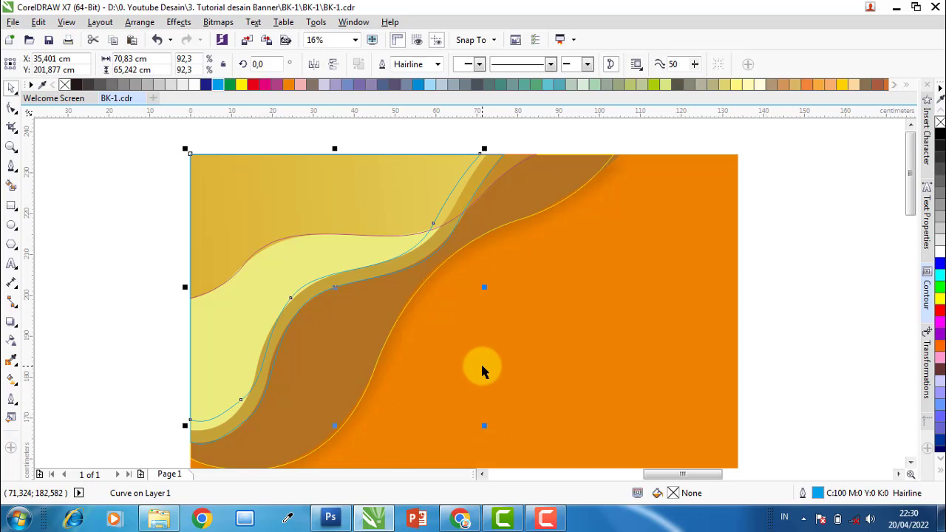
key(ctrl+z)
- Apply a contour with a 3 cm offset to the cyan shape
click(928, 304)
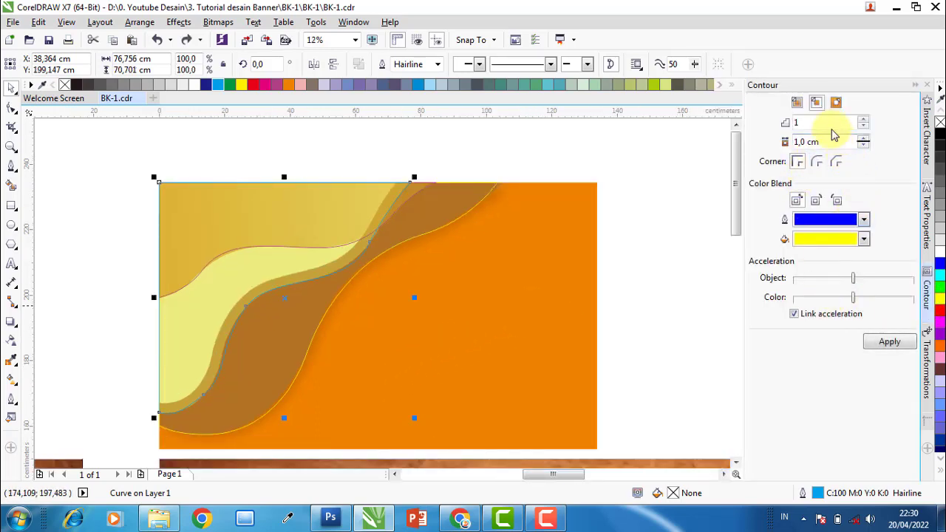
click(889, 341)
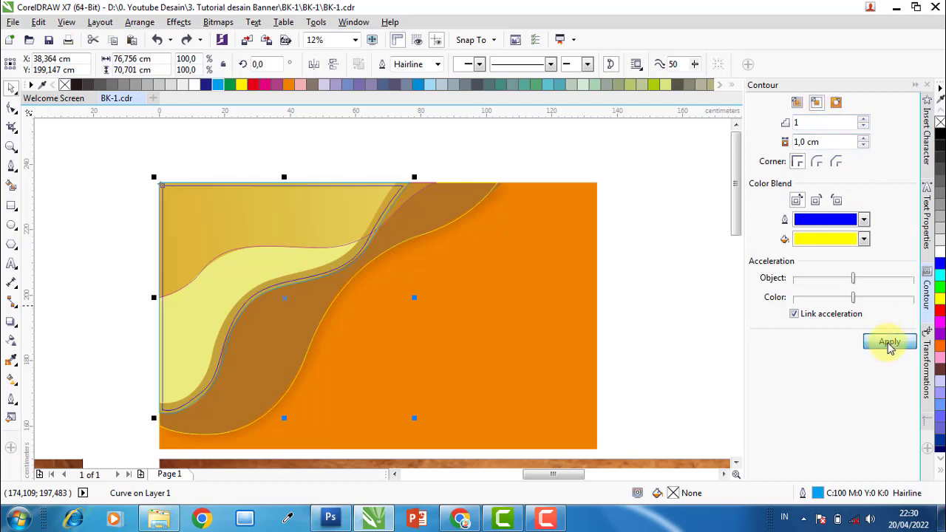
double_click(785, 143)
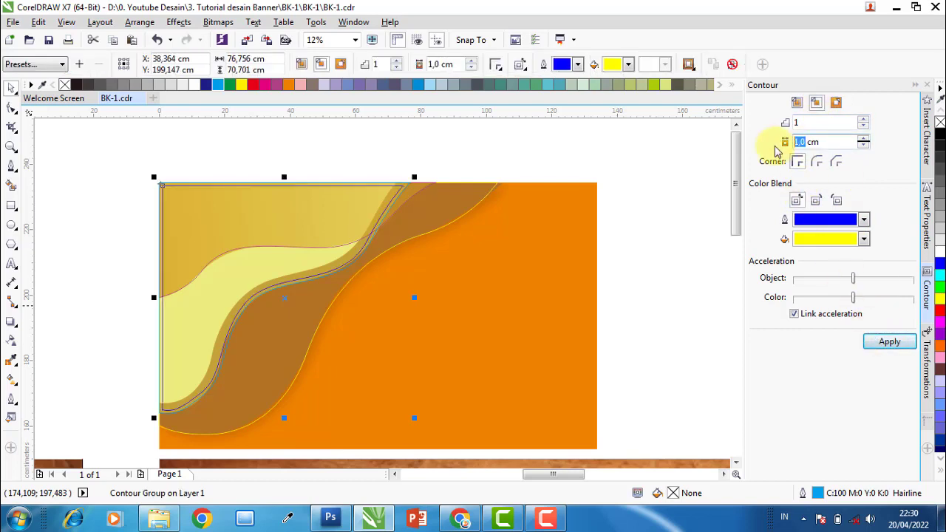
text(3)
click(891, 342)
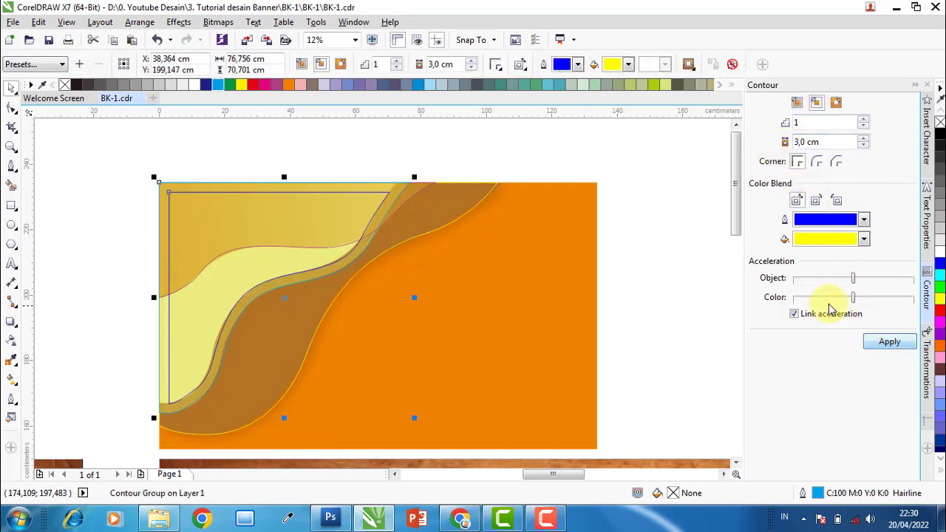
click(433, 158)
- Break the contour group apart and drag the curve's corner nodes beyond the banner's top and left edges
click(354, 200)
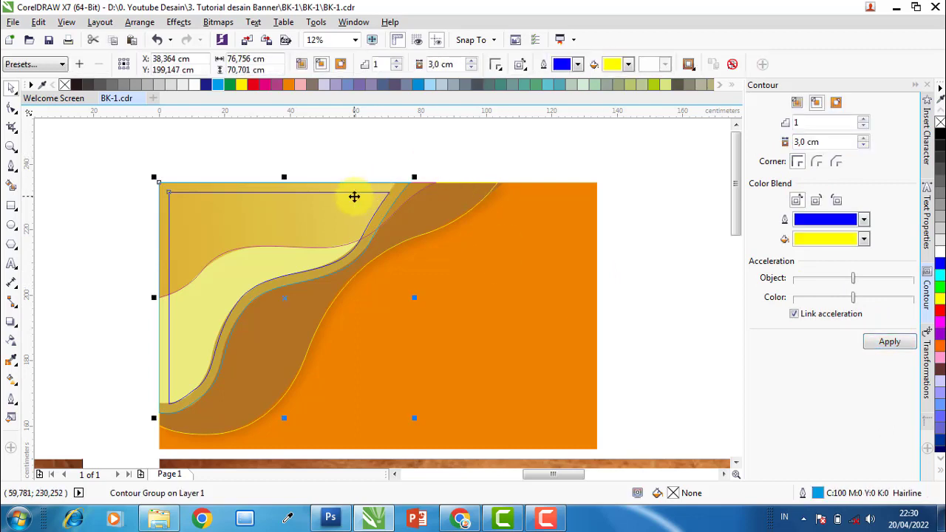
right_click(354, 198)
click(377, 220)
key(F10)
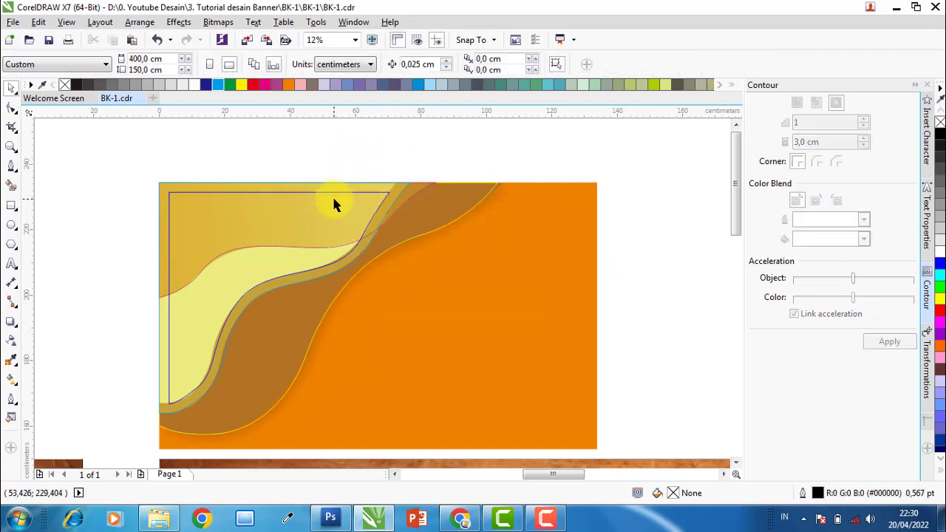
click(332, 194)
scroll(372, 158, up, 2)
scroll(372, 158, up, 2)
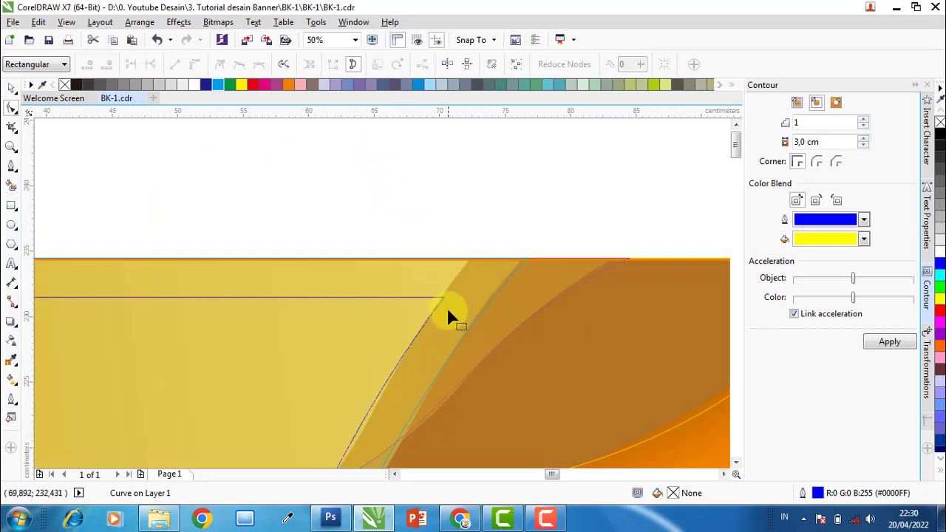
drag(445, 296, 486, 235)
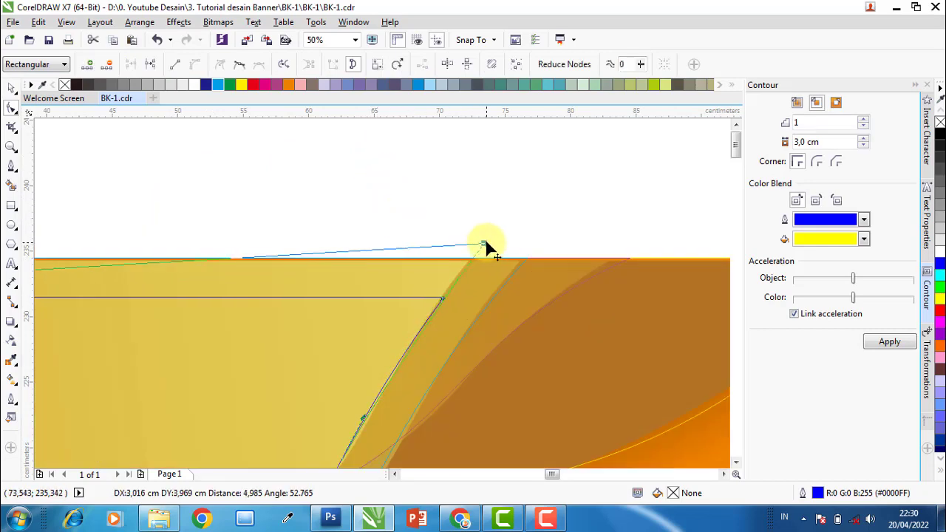
scroll(301, 236, down, 4)
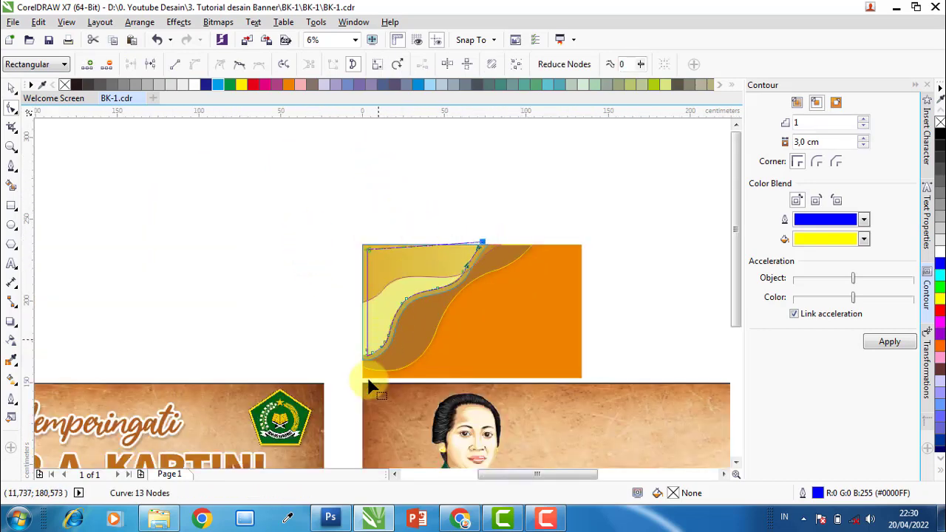
scroll(361, 345, up, 2)
scroll(361, 345, up, 3)
drag(374, 288, 303, 293)
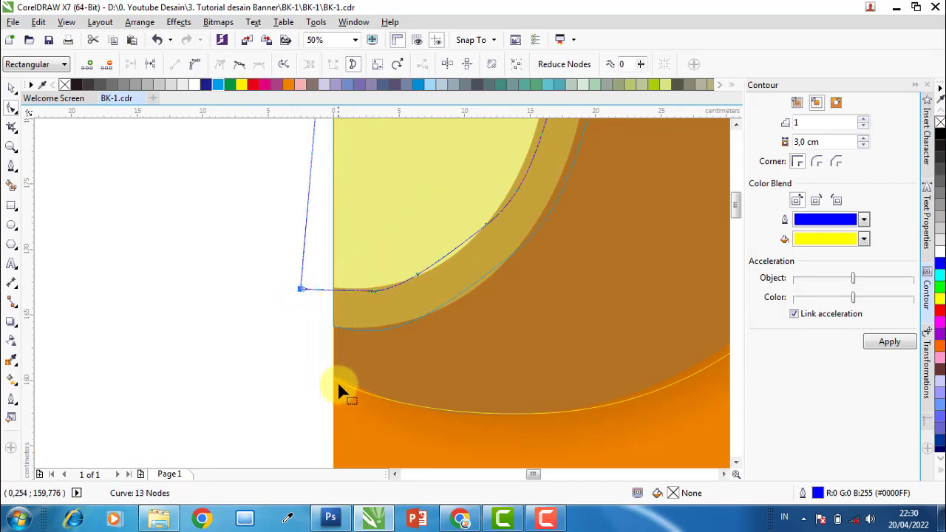
scroll(338, 382, down, 2)
drag(351, 148, 330, 134)
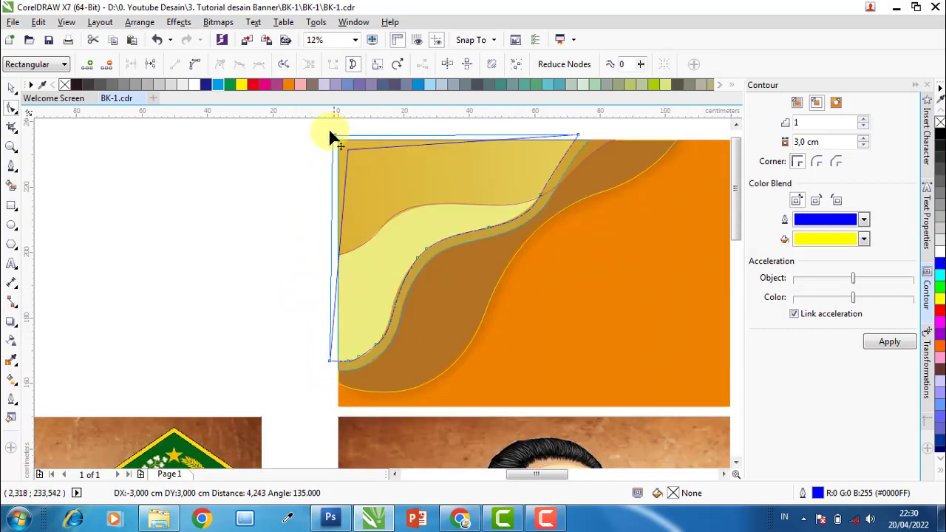
- Select the contour curve with the brown wave and orange background, undoing an accidental move
click(11, 88)
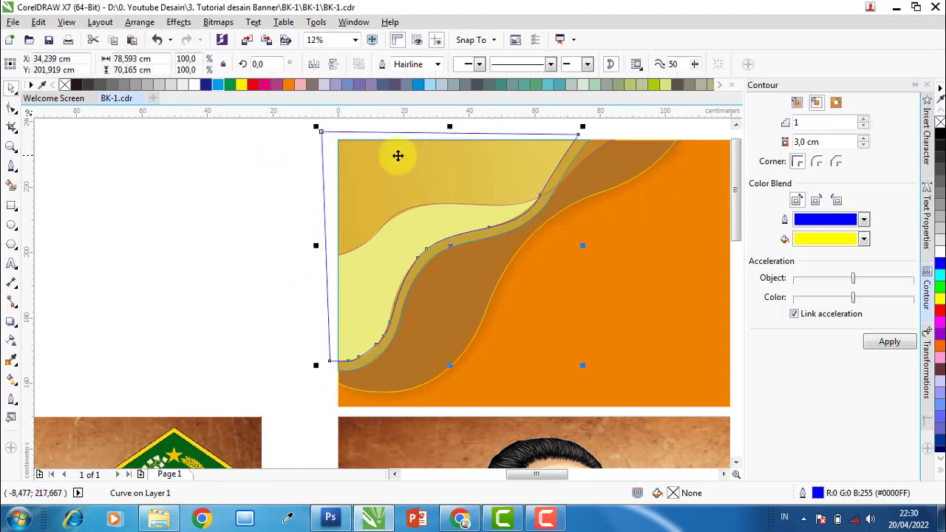
shift+click(627, 185)
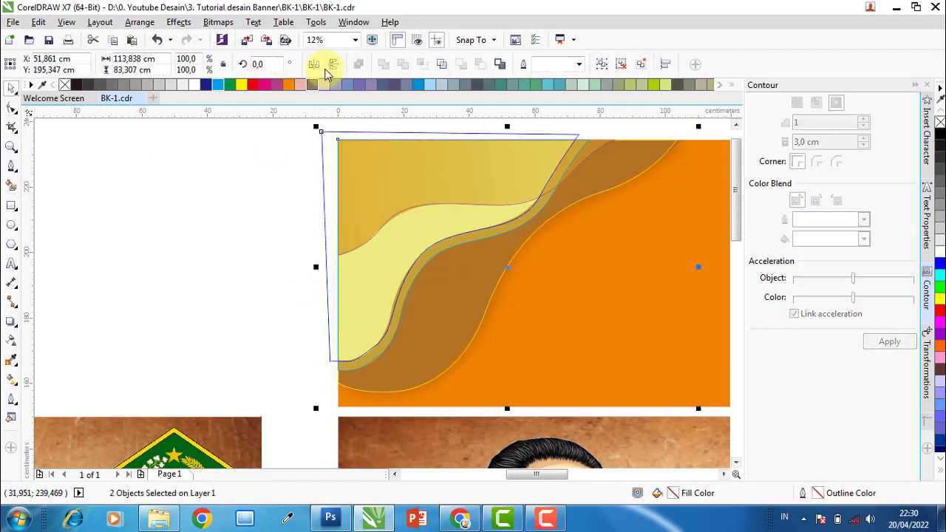
click(182, 267)
click(327, 198)
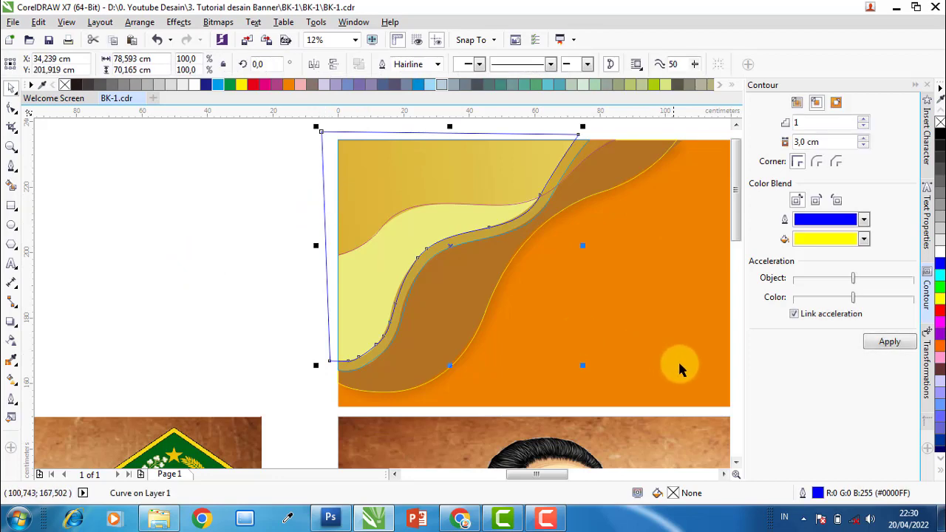
shift+click(587, 139)
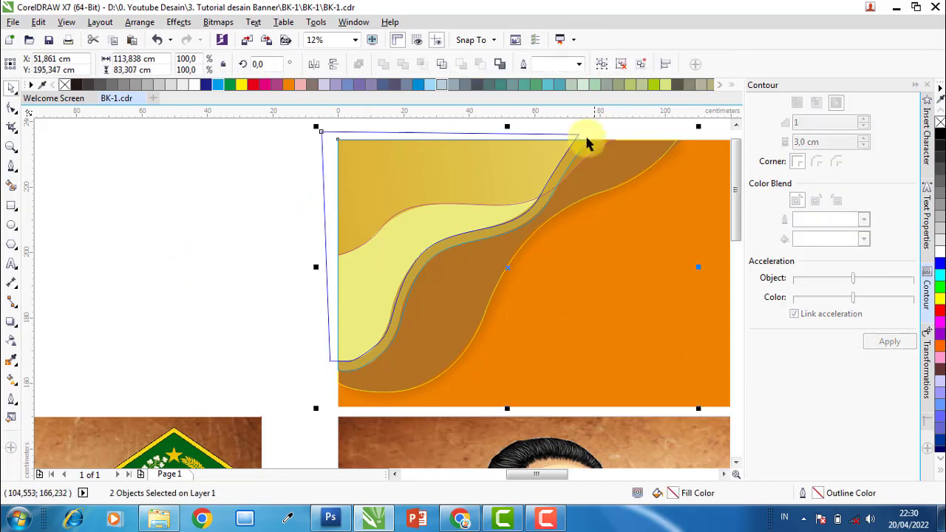
scroll(221, 318, down, 2)
click(221, 329)
scroll(327, 244, up, 2)
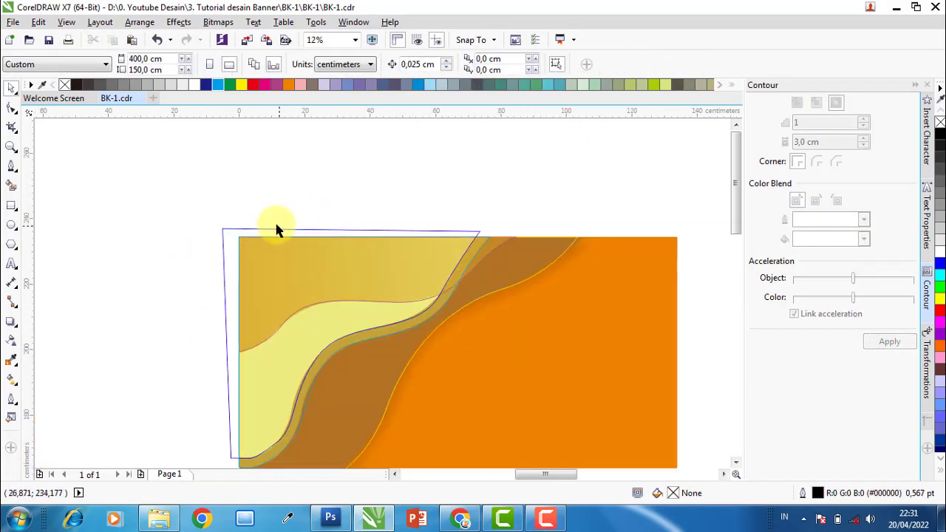
drag(272, 228, 188, 190)
key(ctrl+z)
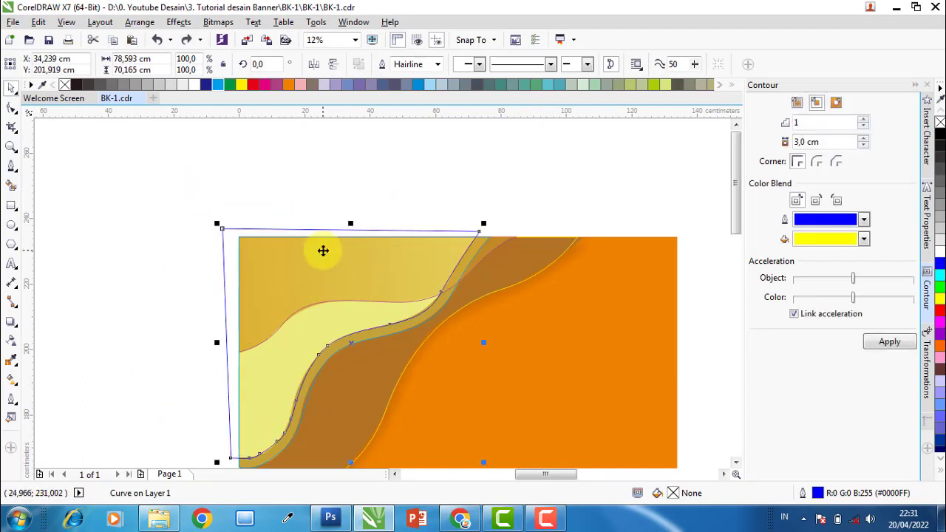
shift+click(669, 395)
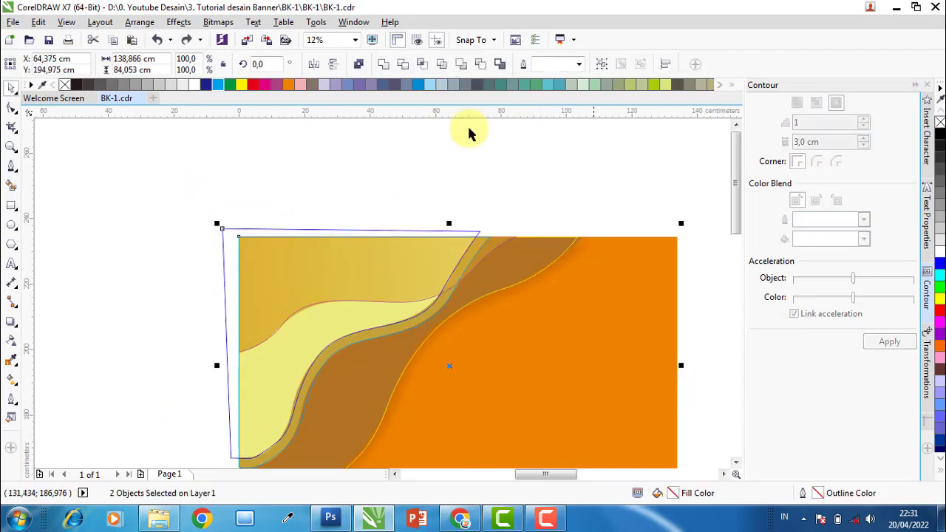
click(384, 231)
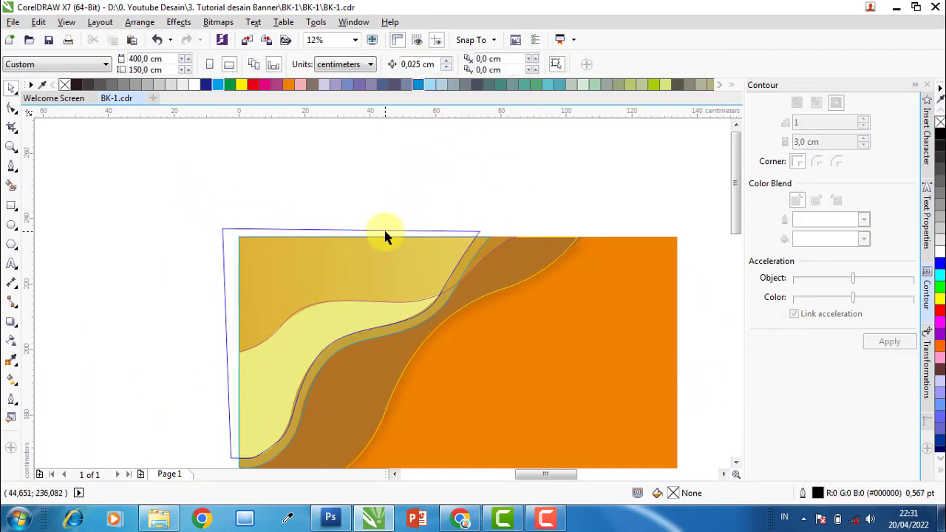
click(394, 213)
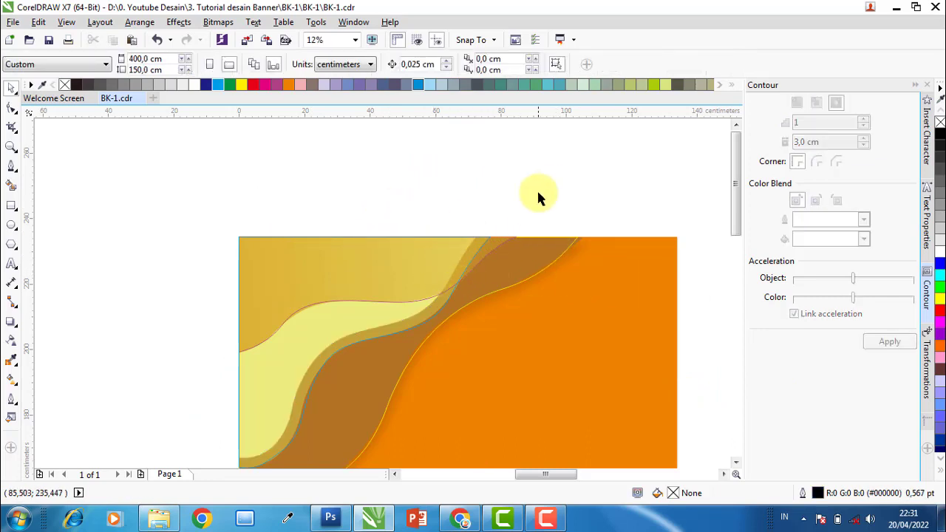
scroll(536, 191, down, 1)
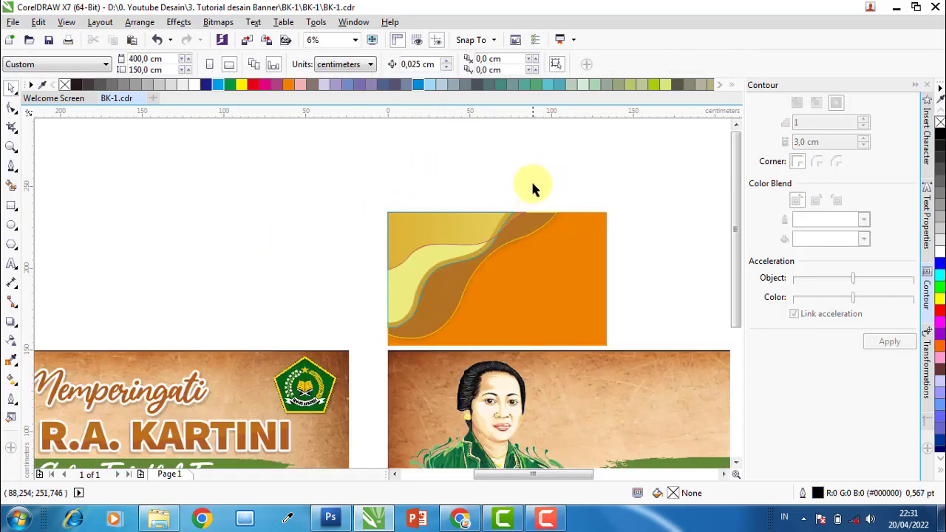
- Merge the three wave outlines into one curve and move pieces aside to inspect them
drag(536, 180, 326, 338)
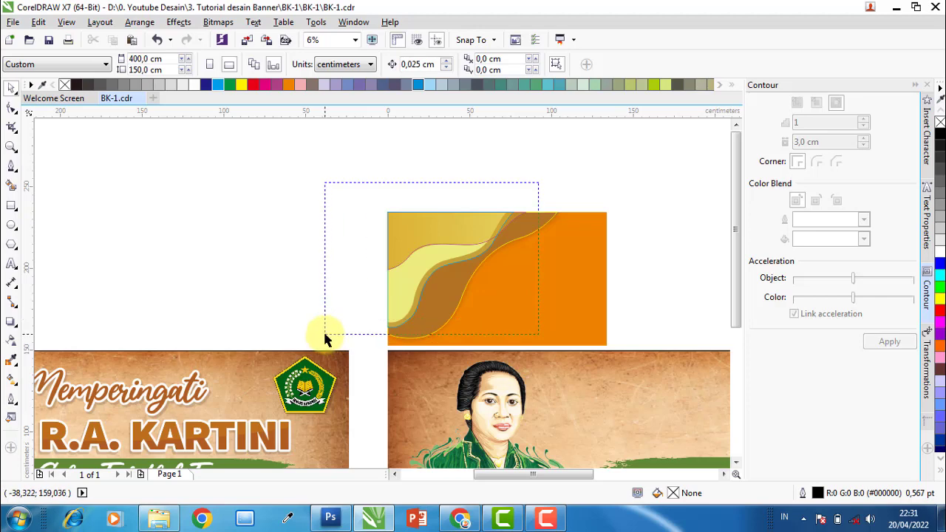
key(shift+Page_Down)
click(332, 247)
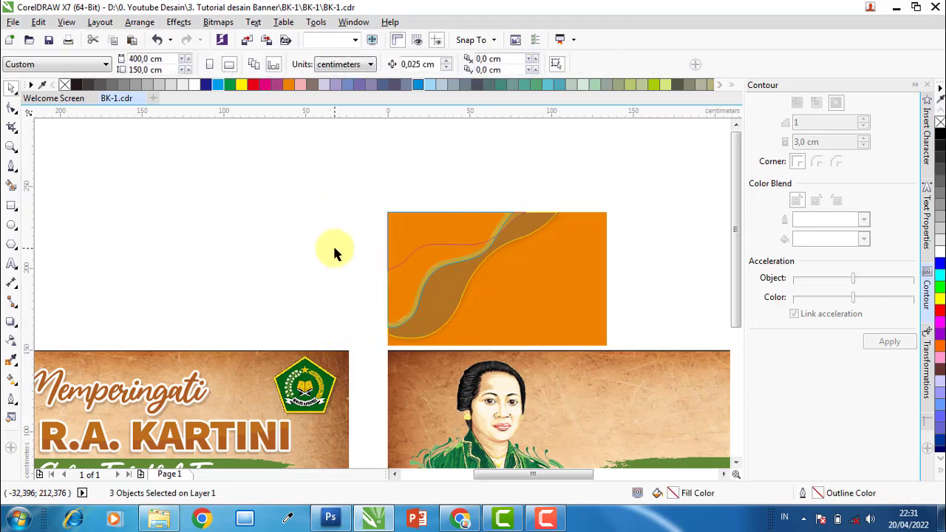
click(407, 284)
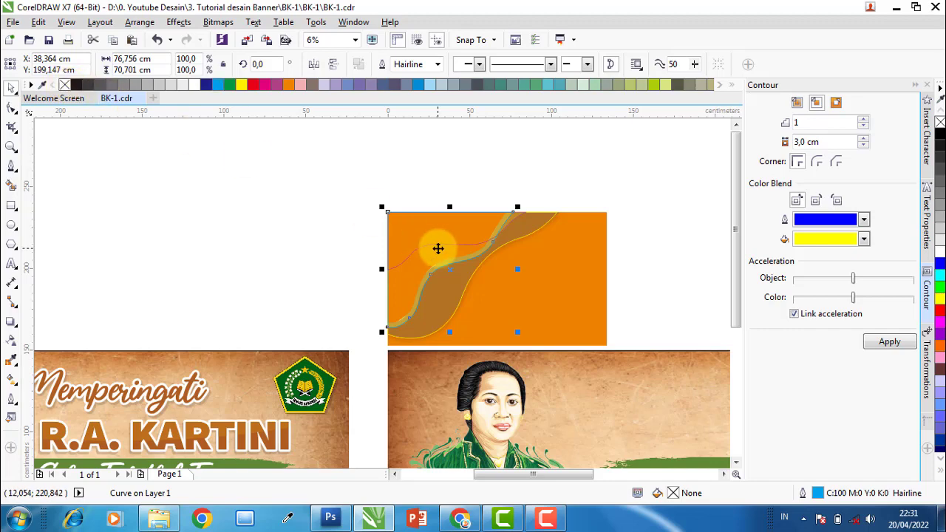
scroll(437, 247, up, 1)
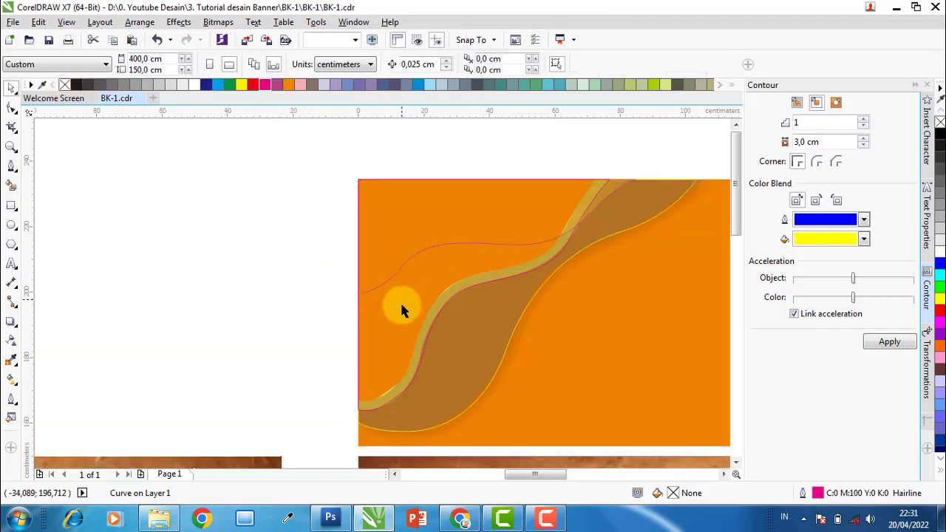
drag(401, 311, 181, 298)
drag(384, 321, 239, 338)
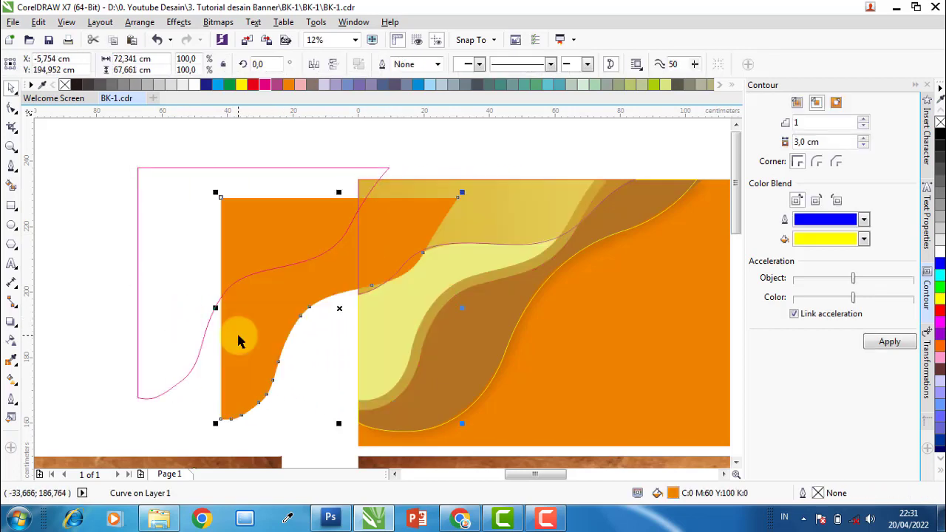
key(ctrl+z)
key(ctrl+z)
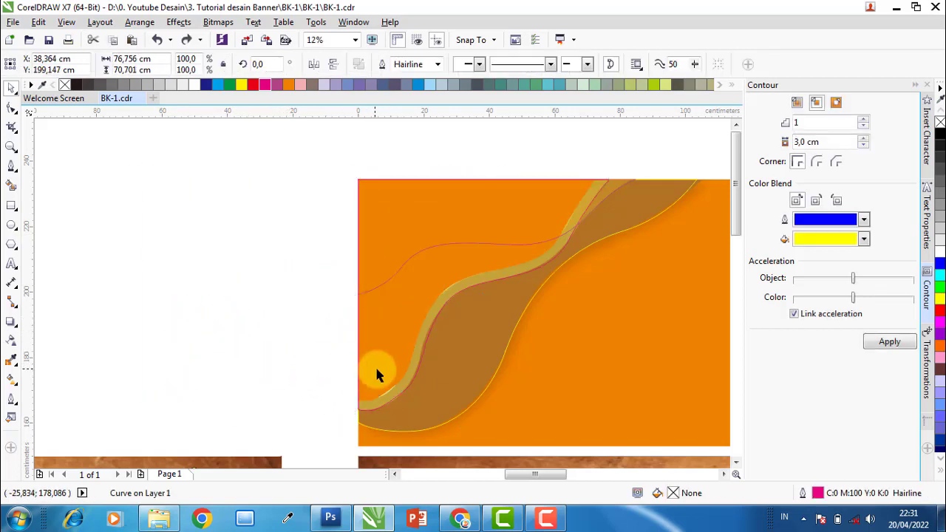
- Remove the fill from the orange shape along the tan band
scroll(378, 366, up, 1)
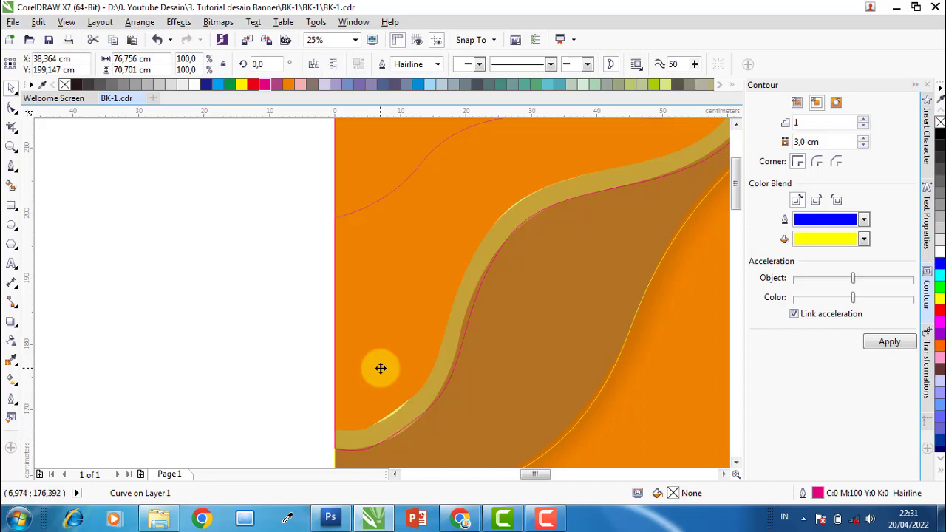
click(375, 372)
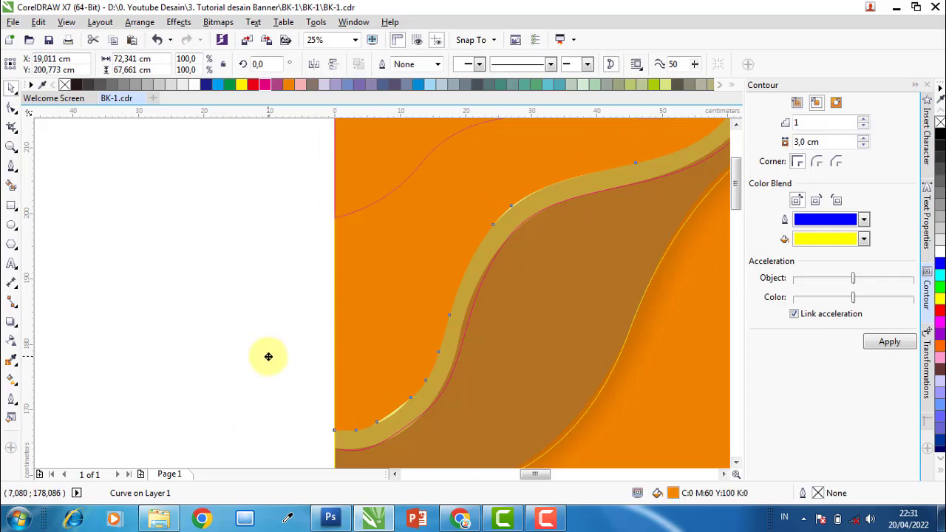
click(65, 85)
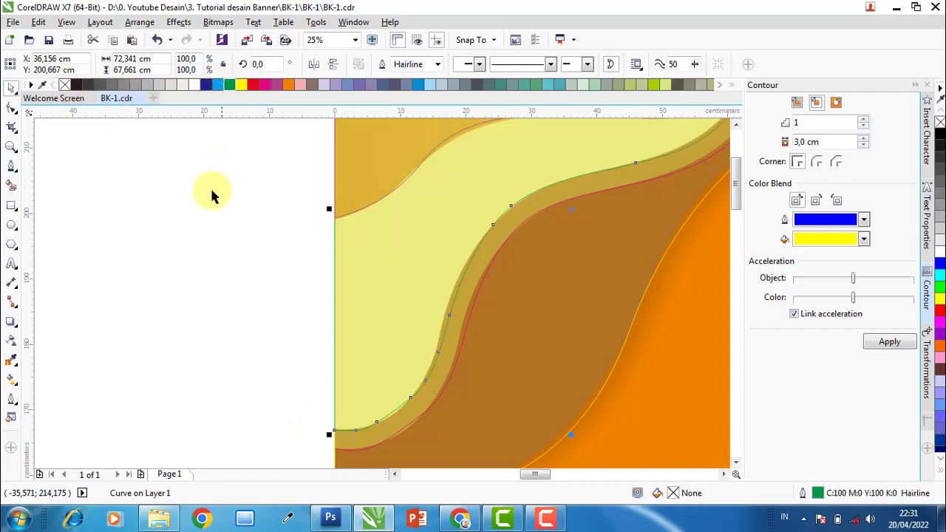
click(148, 311)
scroll(231, 317, down, 2)
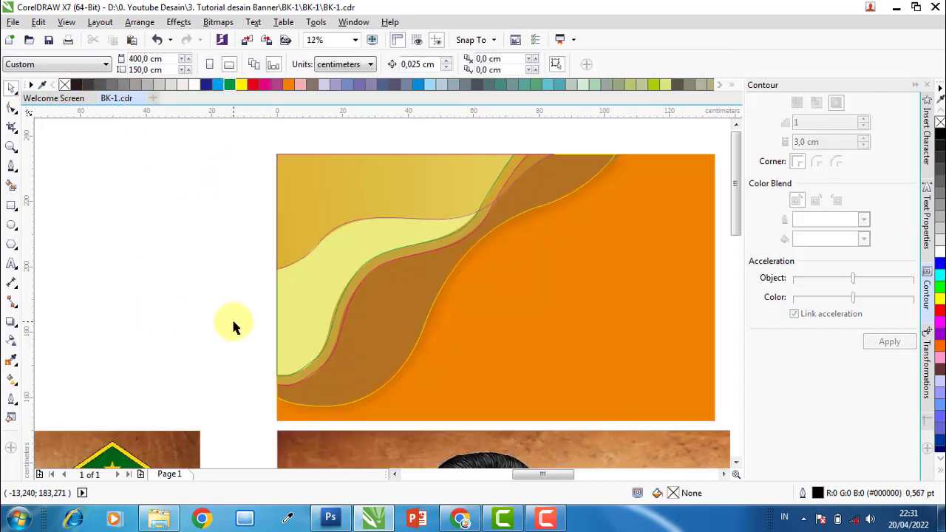
scroll(235, 311, down, 1)
drag(398, 340, 386, 183)
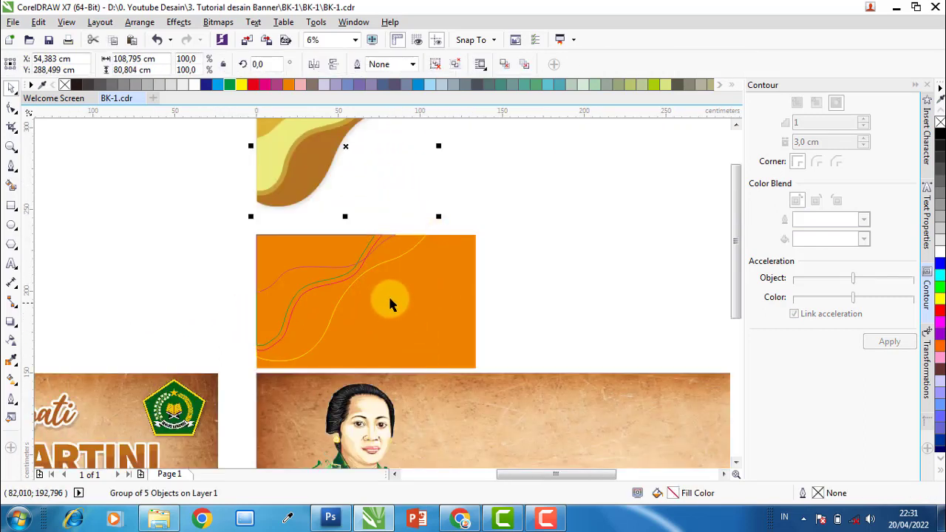
drag(332, 163, 342, 195)
click(447, 302)
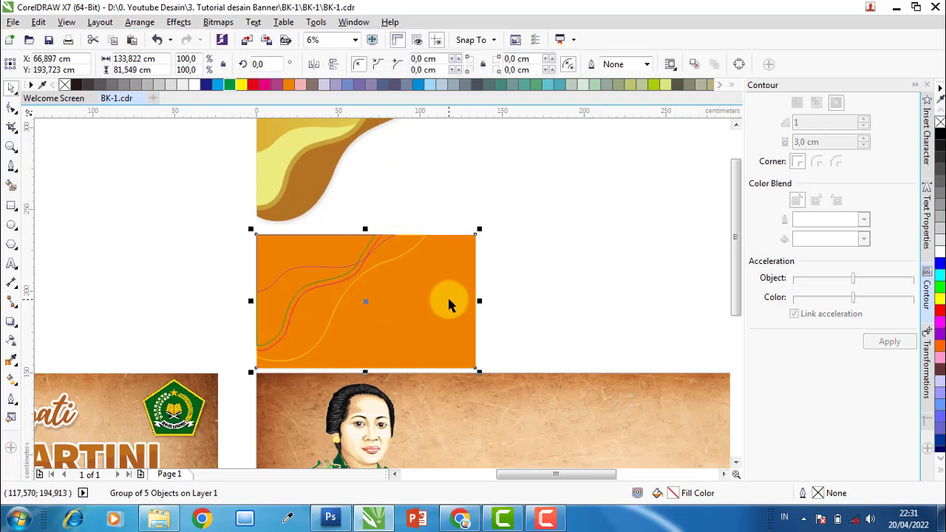
click(243, 86)
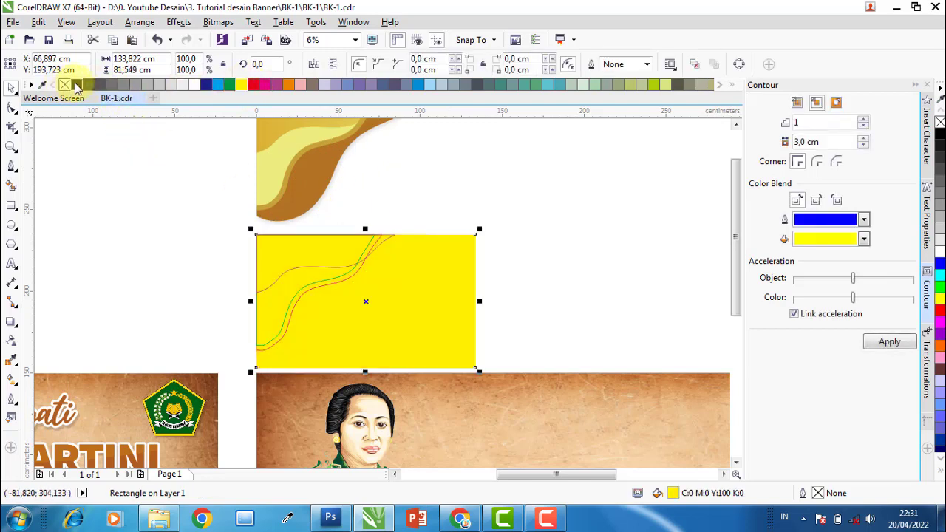
click(65, 85)
click(513, 207)
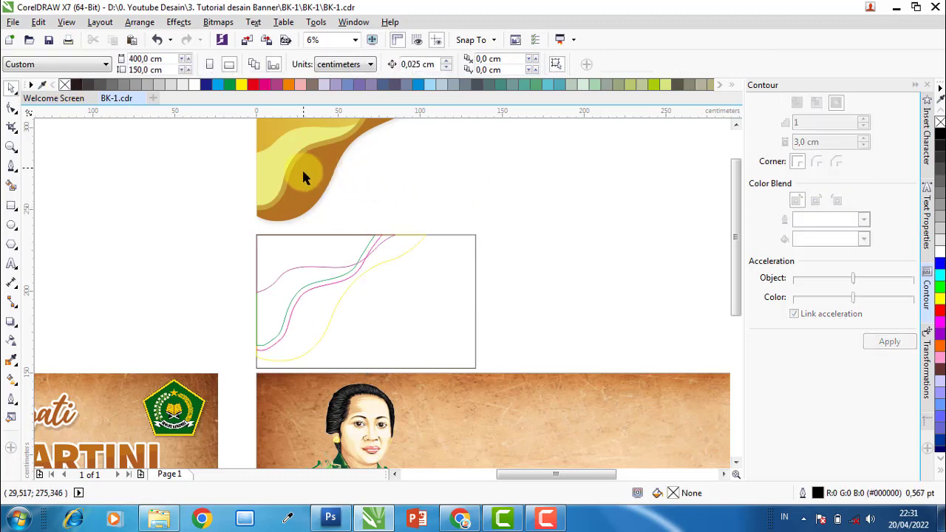
scroll(303, 181, down, 2)
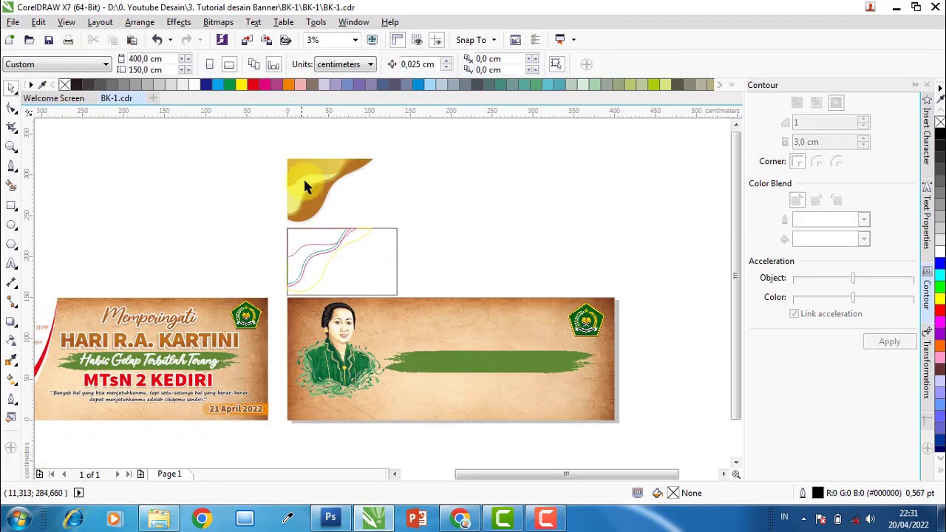
scroll(303, 178, up, 2)
click(304, 150)
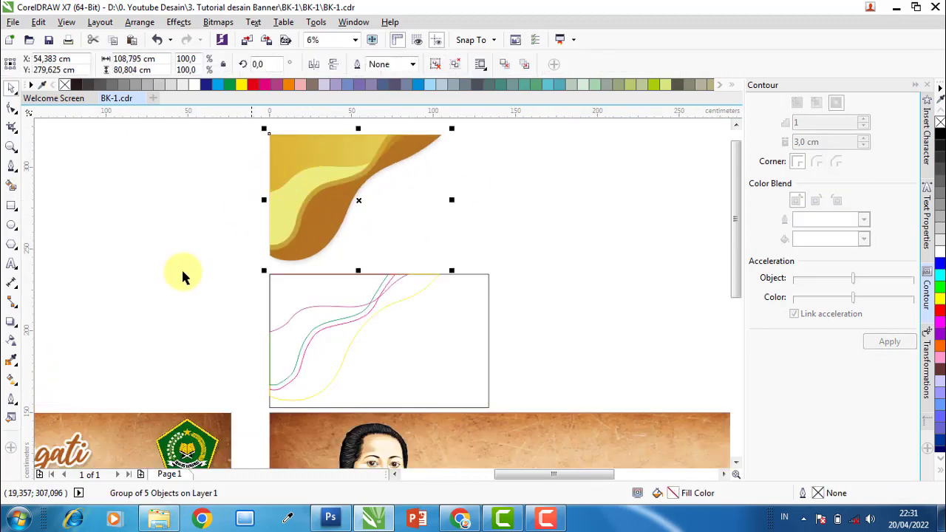
- Fill the rectangle's top-left wave with gold sampled from the top artwork
click(13, 362)
click(74, 359)
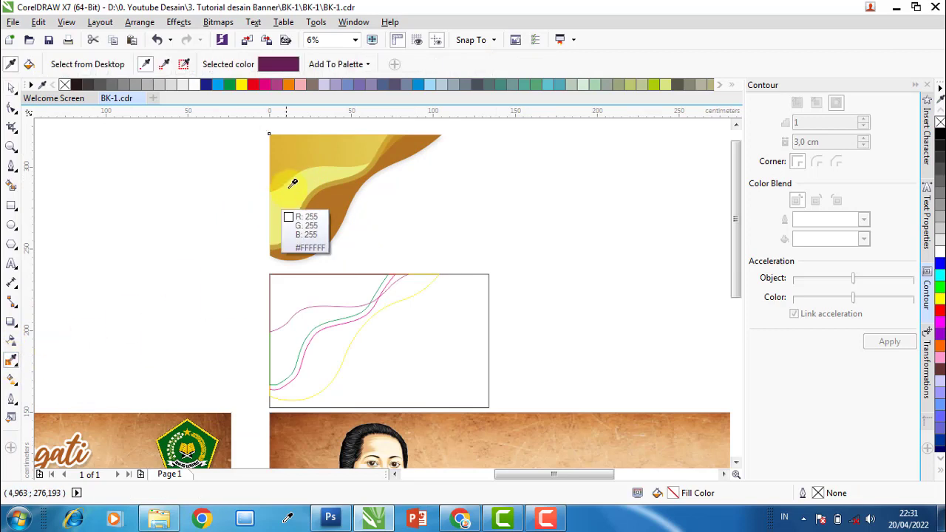
click(316, 137)
click(292, 283)
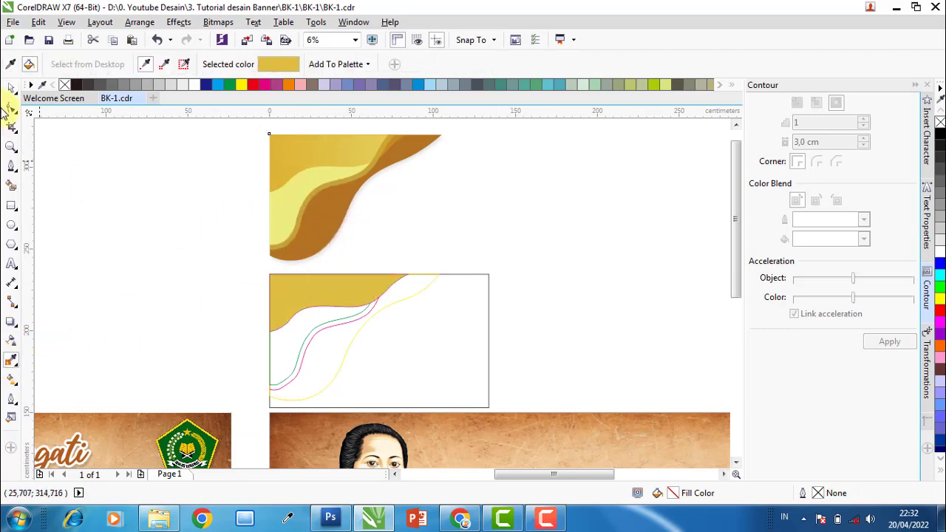
click(13, 89)
click(292, 281)
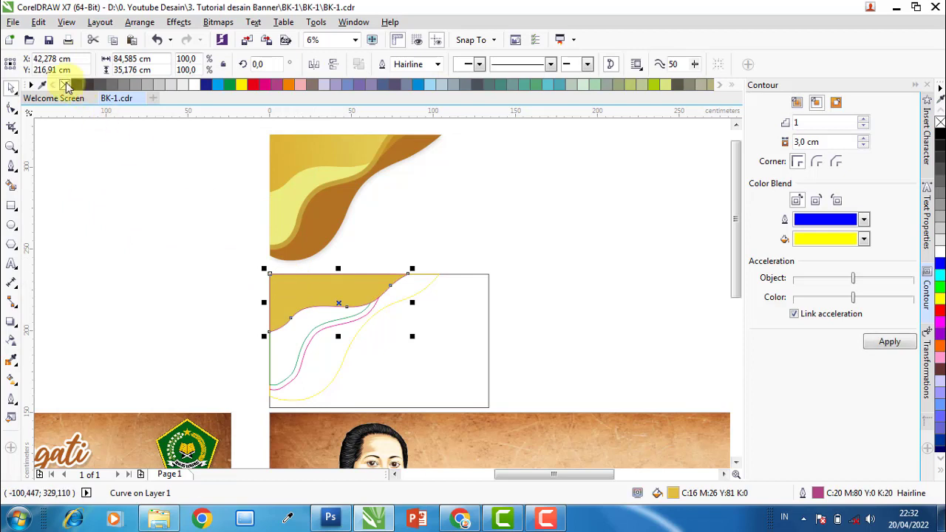
click(79, 296)
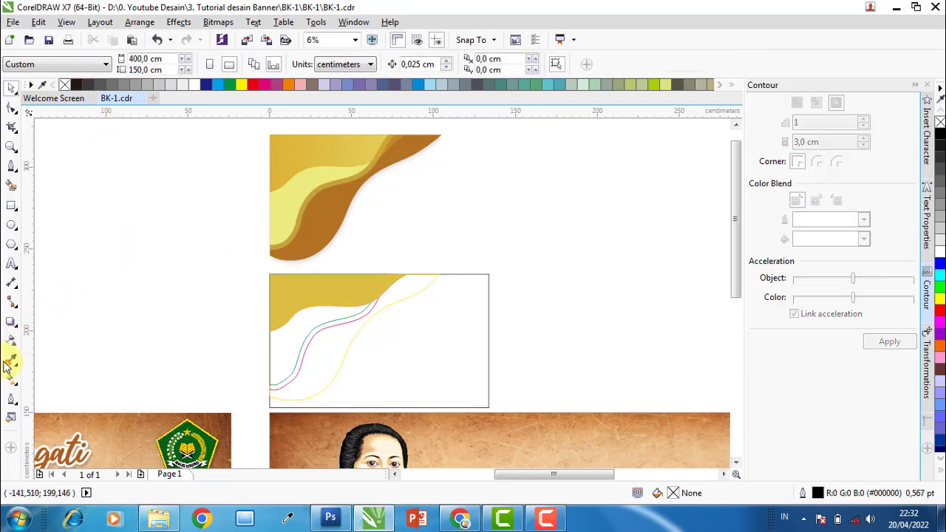
- Fill the region left of the pink curve with light yellow sampled from the artwork
click(11, 360)
click(296, 215)
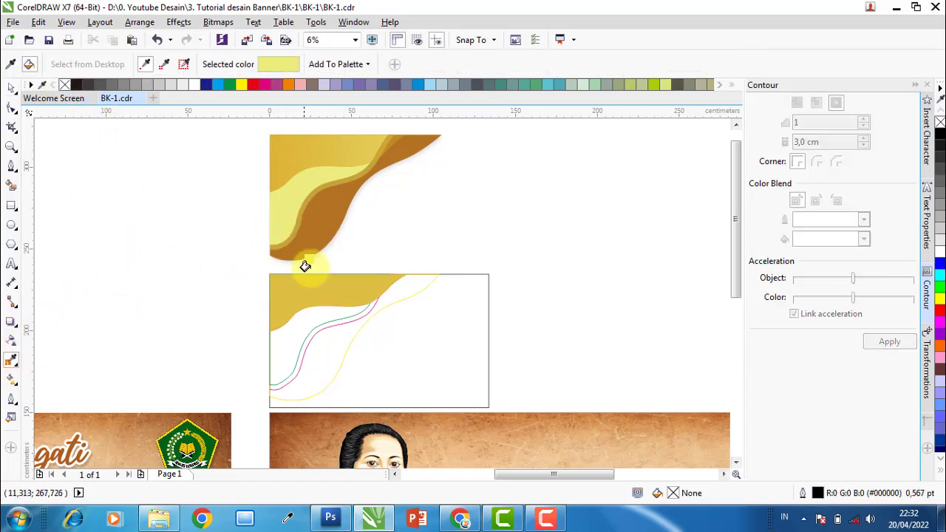
click(292, 331)
click(11, 88)
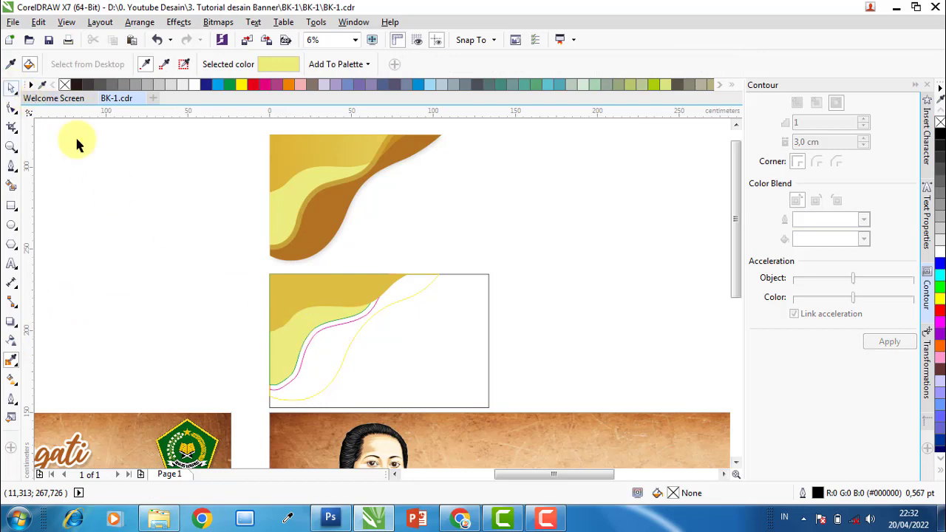
click(296, 340)
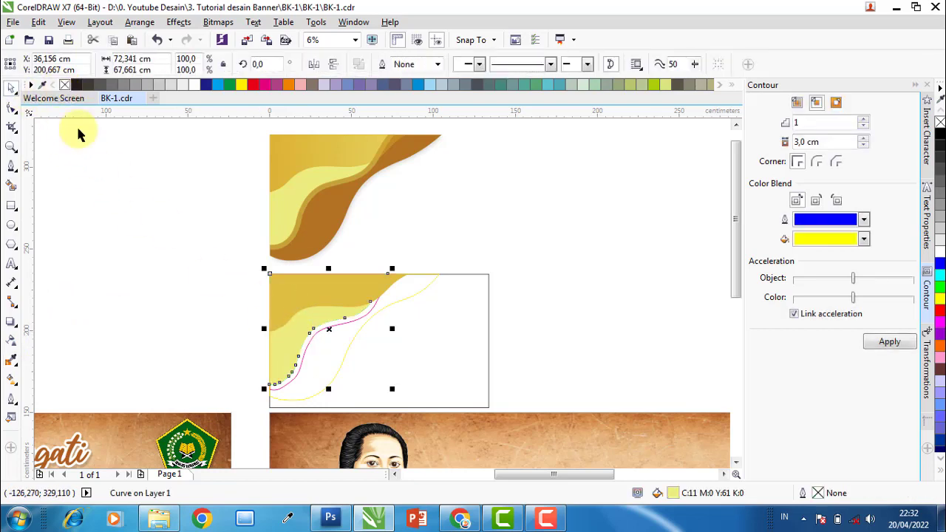
click(216, 252)
- Fill the band between the curves with ochre sampled from the top artwork
click(11, 355)
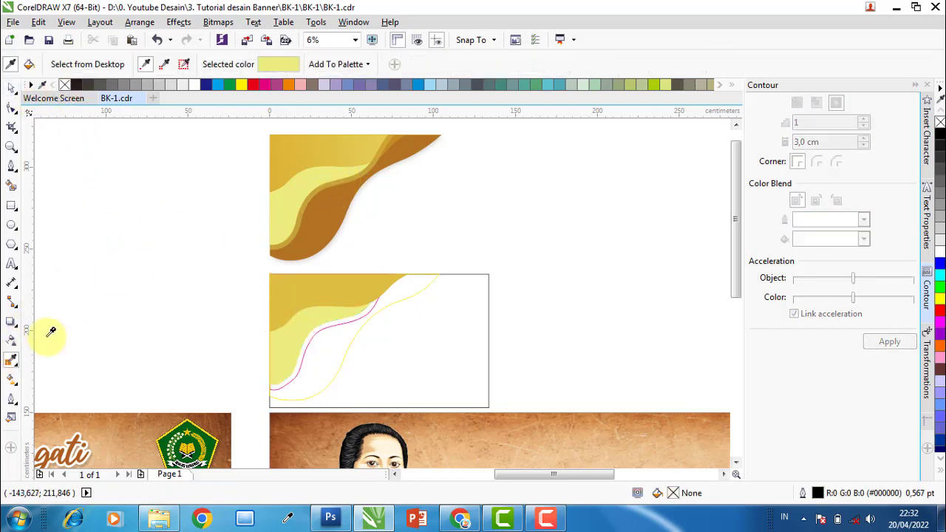
click(301, 221)
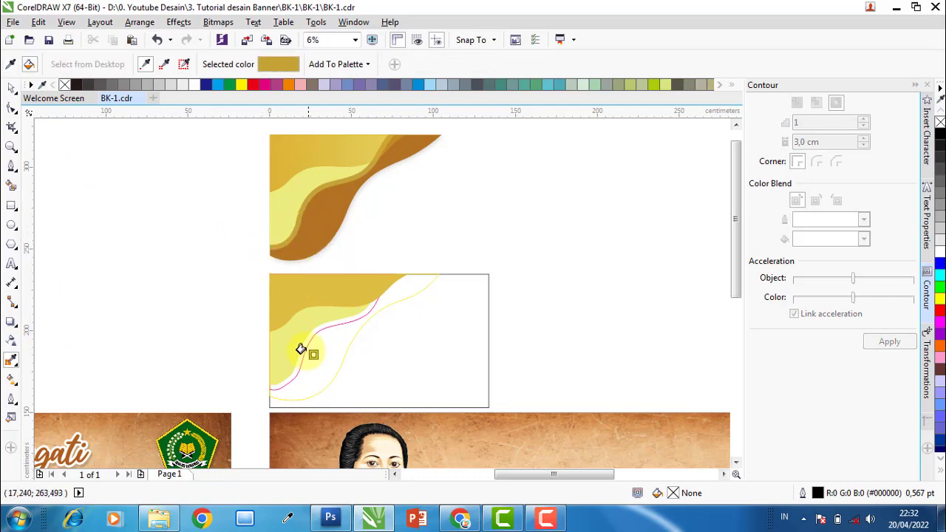
scroll(288, 354, up, 2)
scroll(274, 351, up, 3)
click(265, 311)
scroll(330, 321, down, 3)
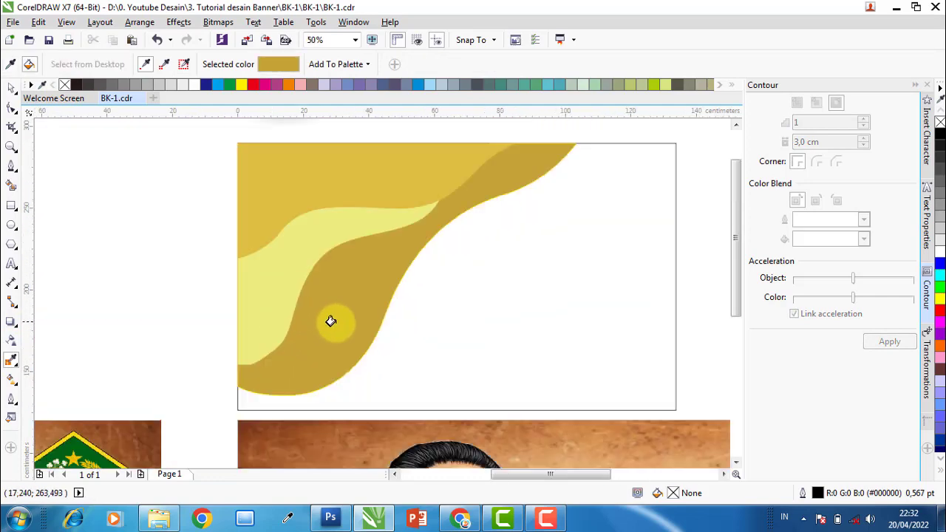
scroll(330, 321, down, 2)
click(11, 88)
click(418, 259)
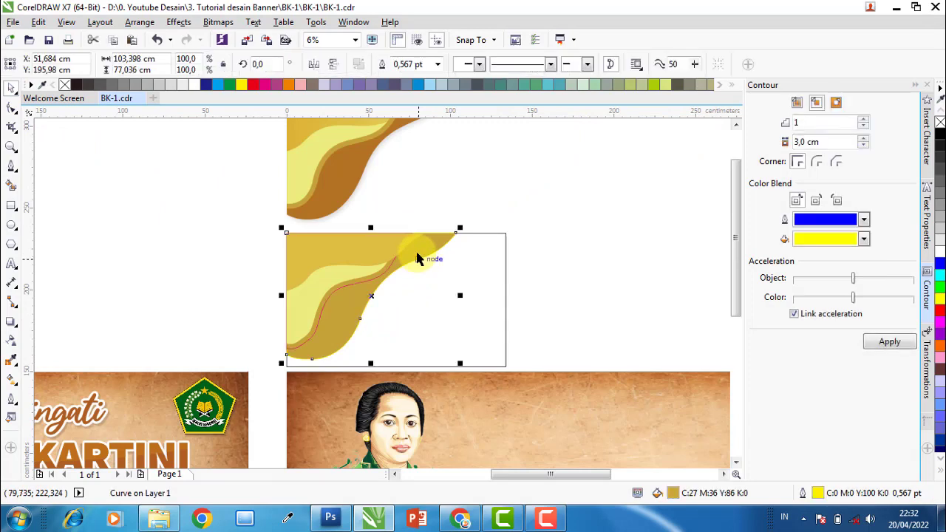
click(214, 327)
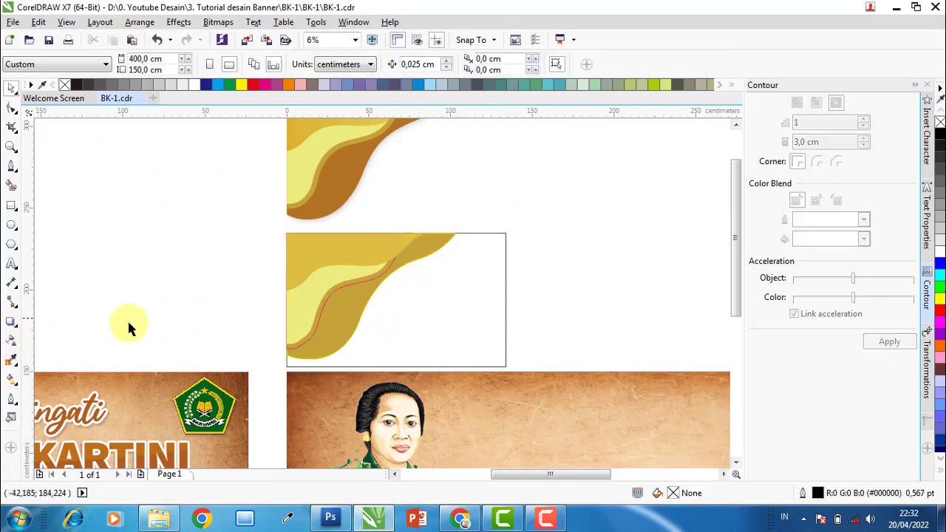
- Fill the lower band with brown sampled from the top artwork
scroll(248, 325, up, 3)
click(13, 362)
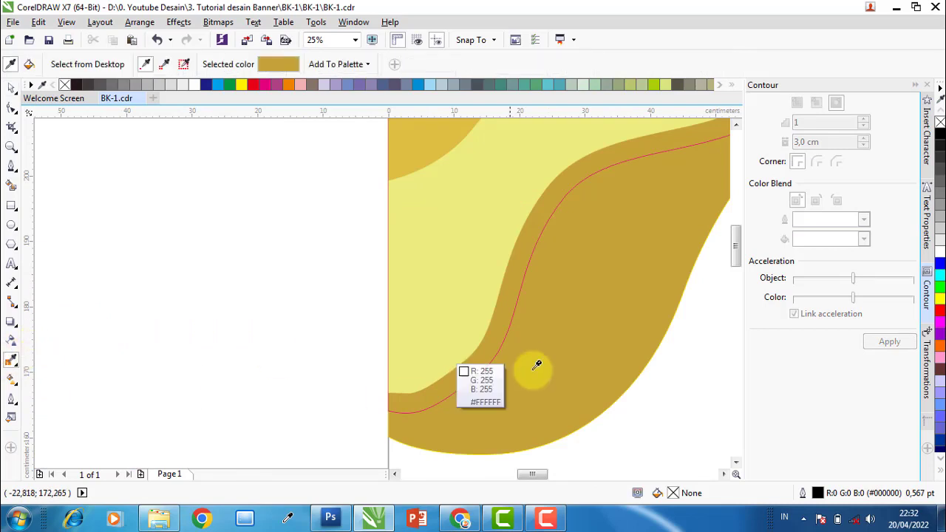
click(569, 366)
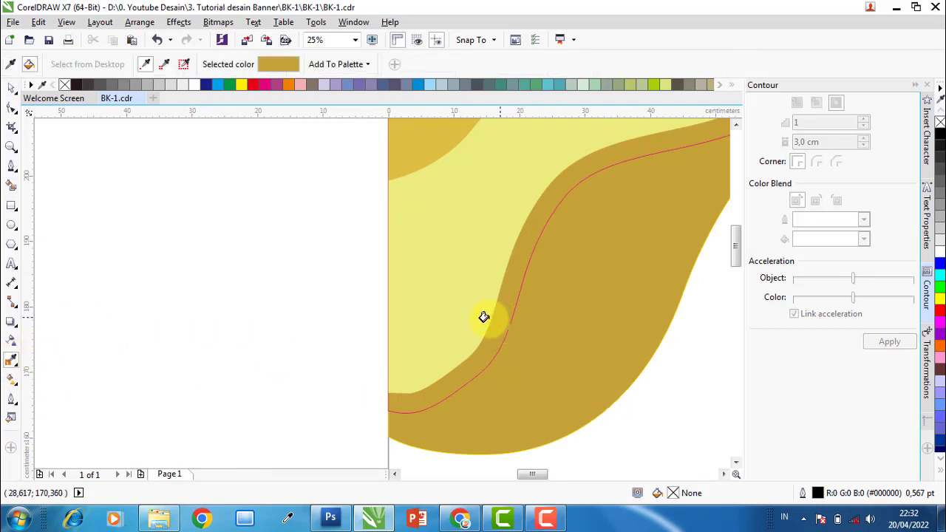
click(11, 87)
scroll(171, 279, down, 2)
scroll(253, 242, down, 2)
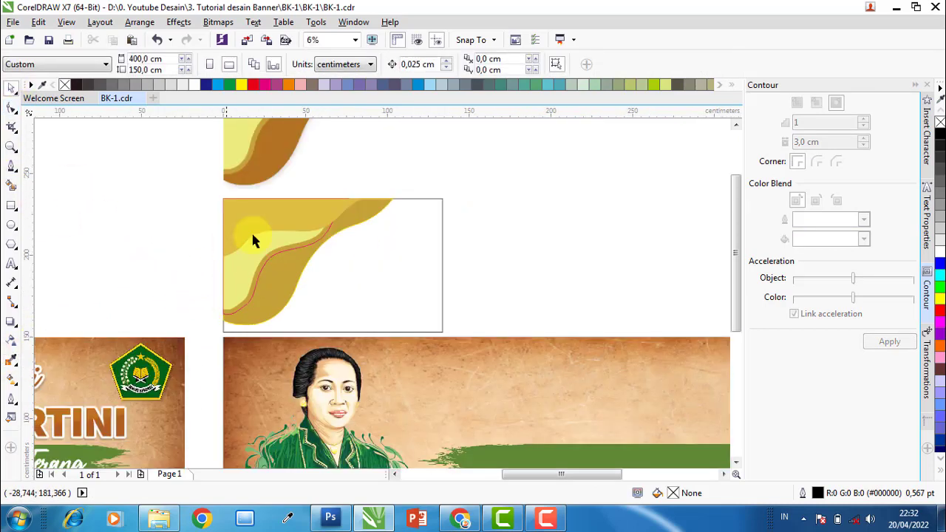
scroll(253, 187, up, 2)
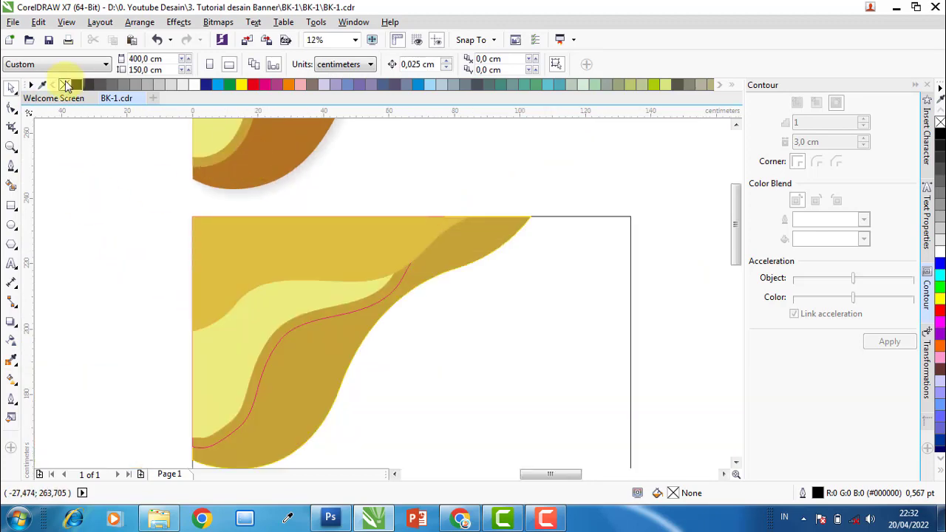
click(11, 362)
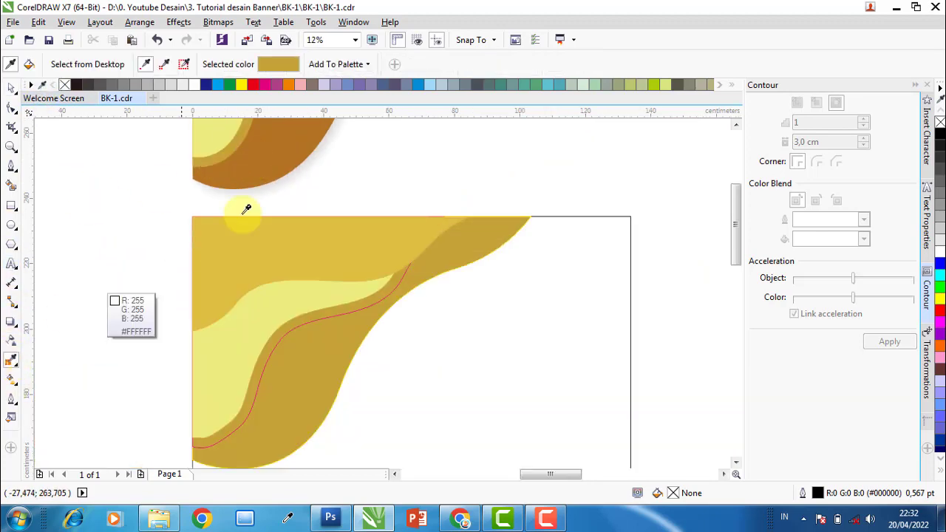
click(299, 175)
click(328, 350)
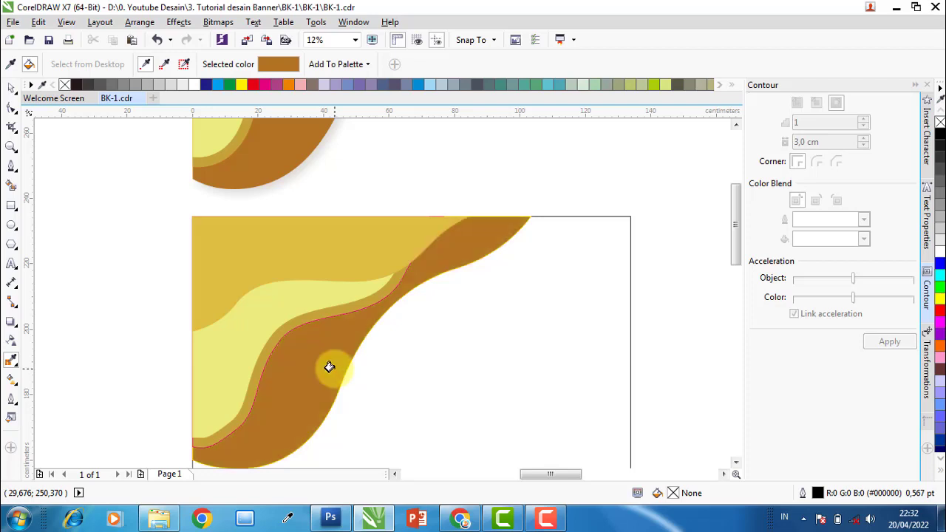
click(11, 88)
scroll(385, 341, down, 2)
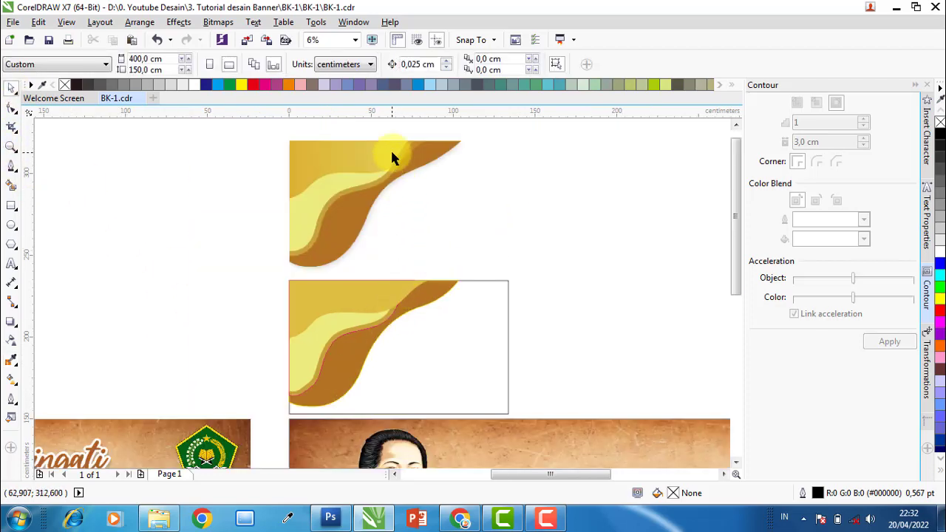
scroll(392, 153, up, 2)
scroll(401, 292, down, 2)
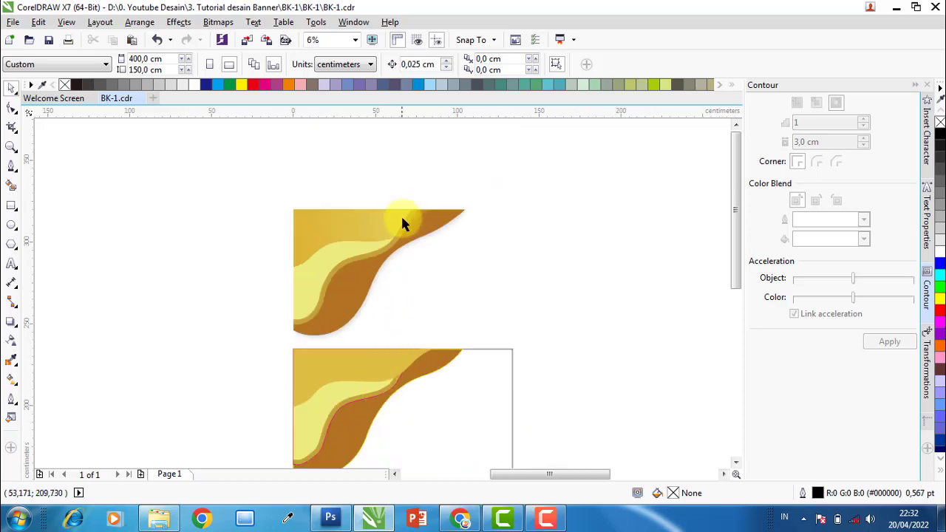
- Group the two lower shapes, reorder them, and bring the gold curve in front of the light yellow
click(383, 397)
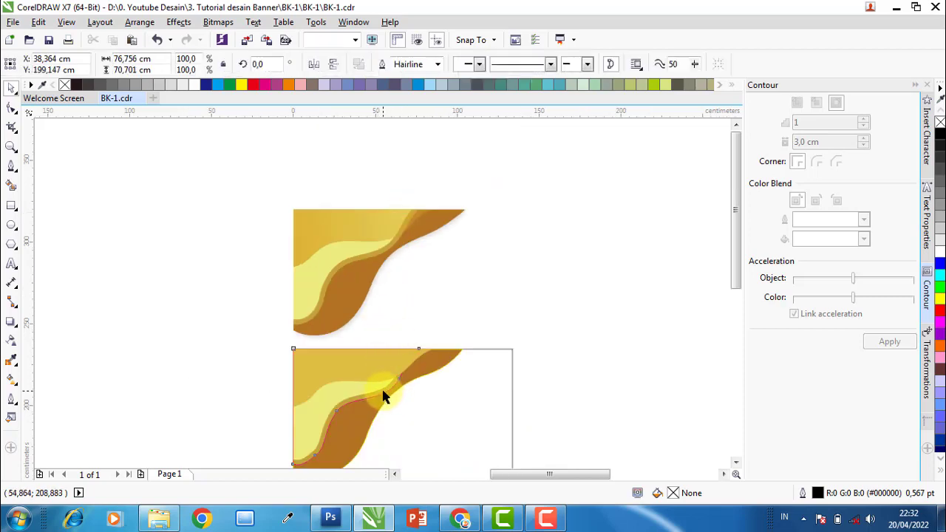
shift+click(351, 389)
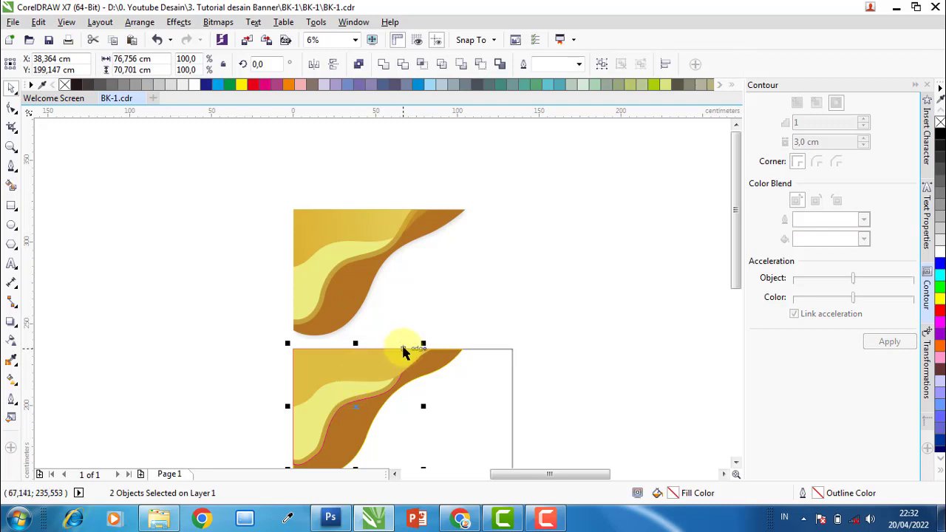
key(ctrl+g)
key(shift+Page_Up)
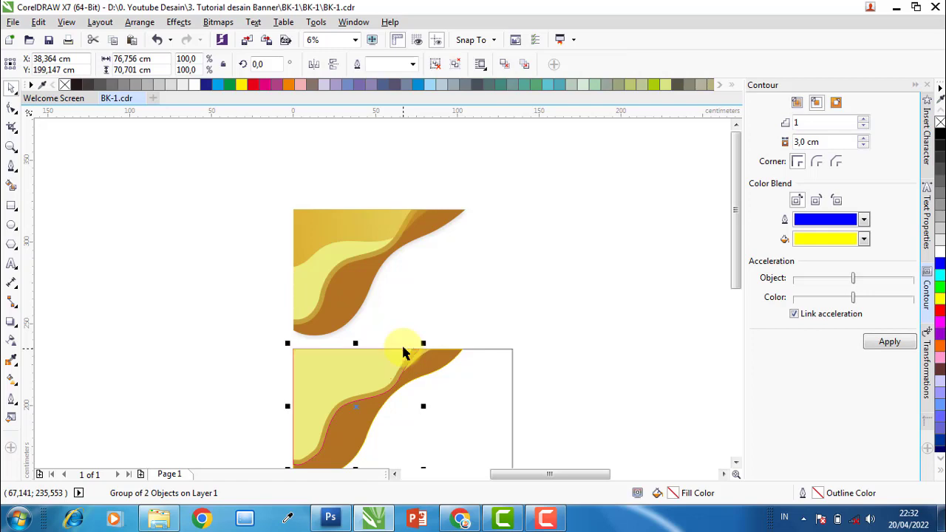
click(420, 331)
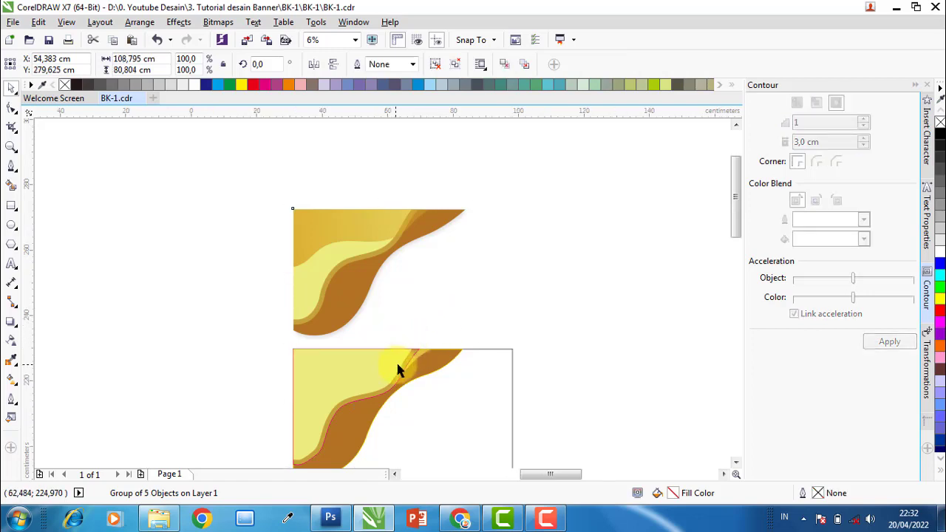
scroll(397, 361, up, 1)
click(451, 344)
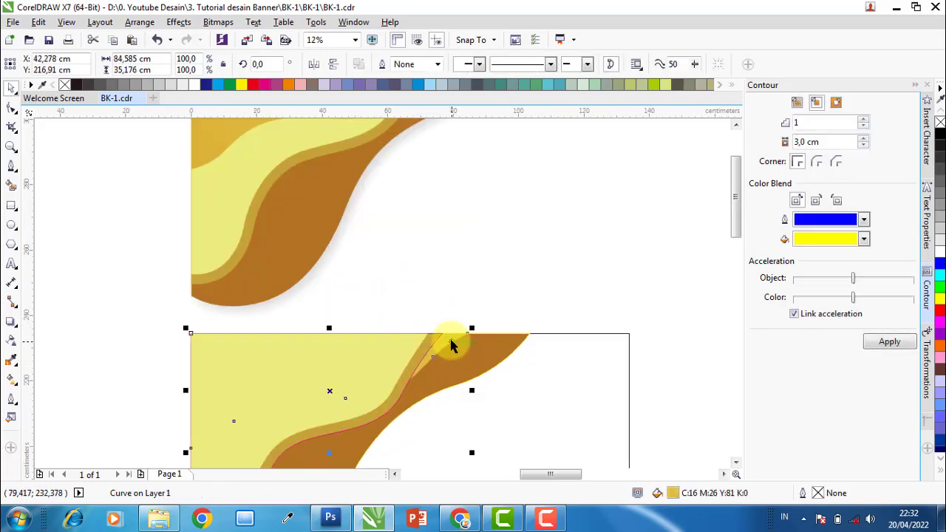
key(shift+Page_Up)
- Apply a linear transparency fade across the gold wave curve, starting at its left edge
click(11, 339)
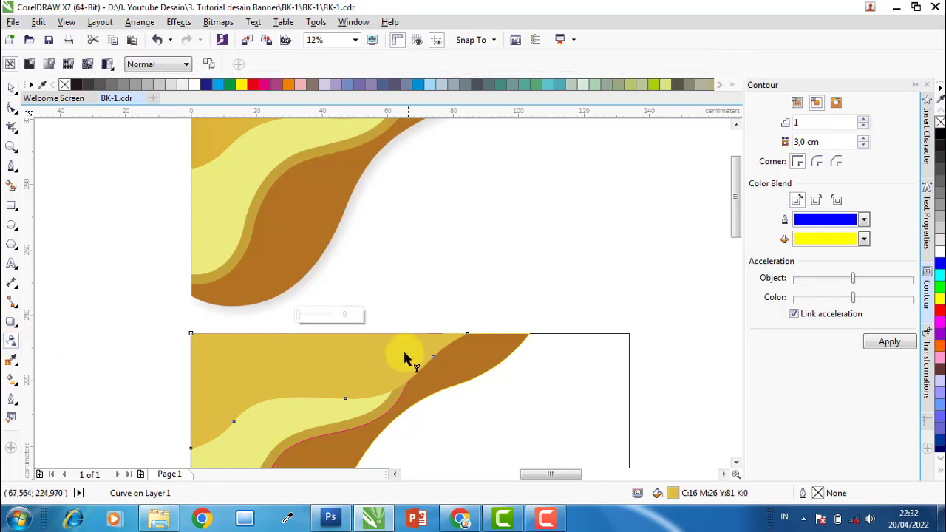
drag(386, 353, 487, 345)
drag(386, 352, 197, 354)
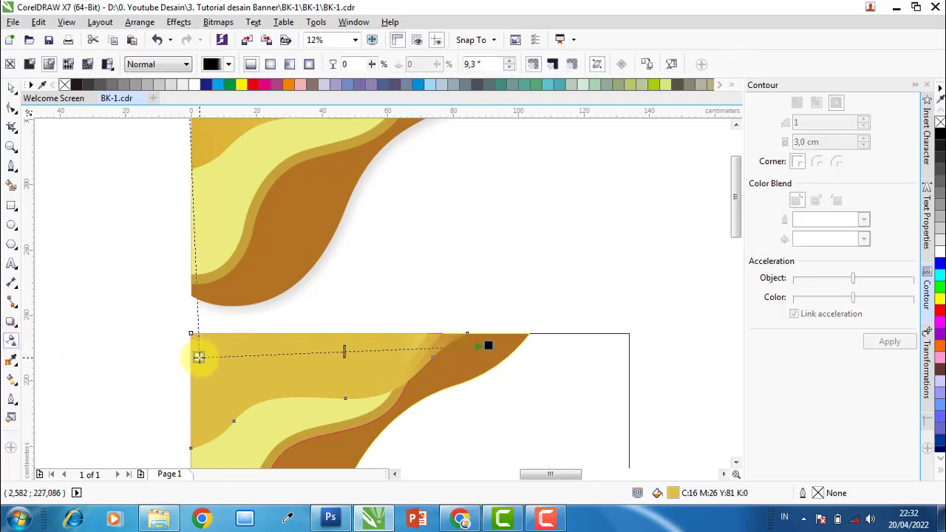
scroll(365, 365, down, 1)
scroll(414, 357, up, 1)
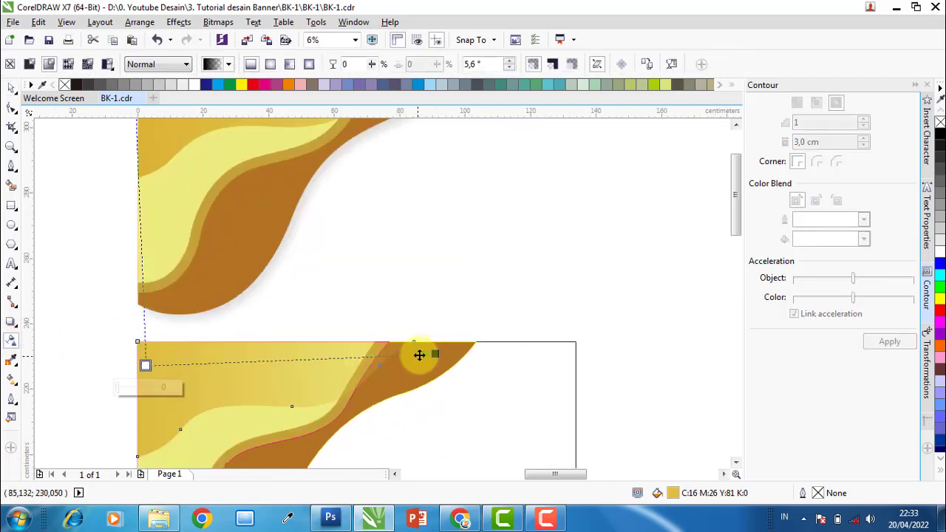
drag(442, 354, 460, 344)
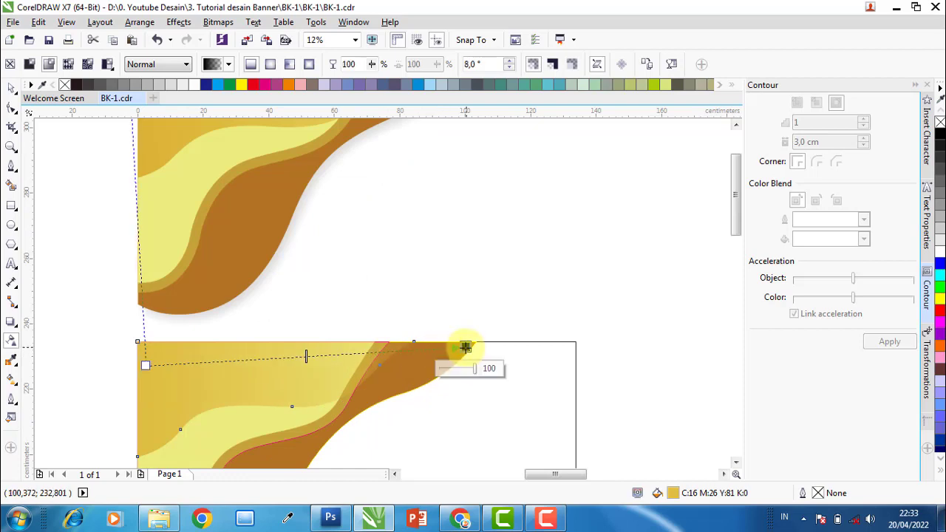
scroll(422, 340, down, 1)
- Remove the pink outline from the lower wave group and delete its rectangular frame
click(11, 87)
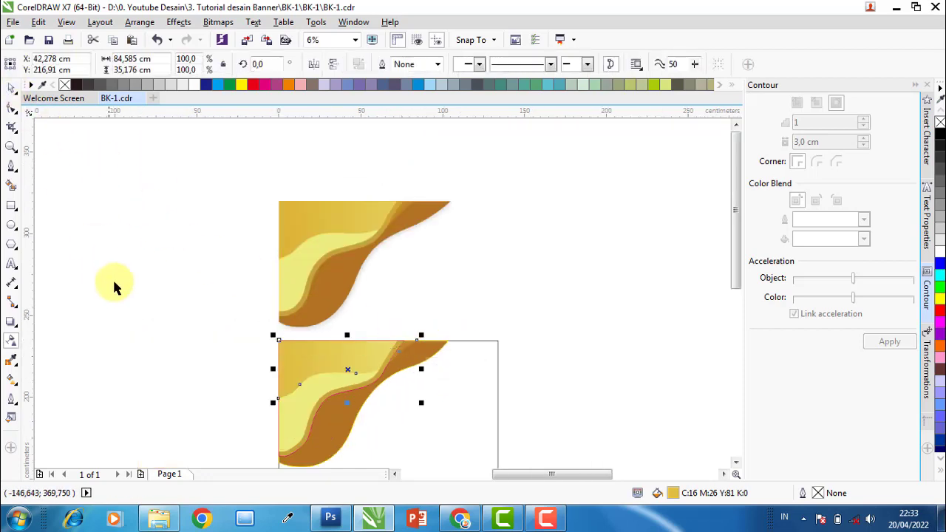
click(116, 285)
scroll(368, 398, up, 1)
scroll(343, 388, up, 1)
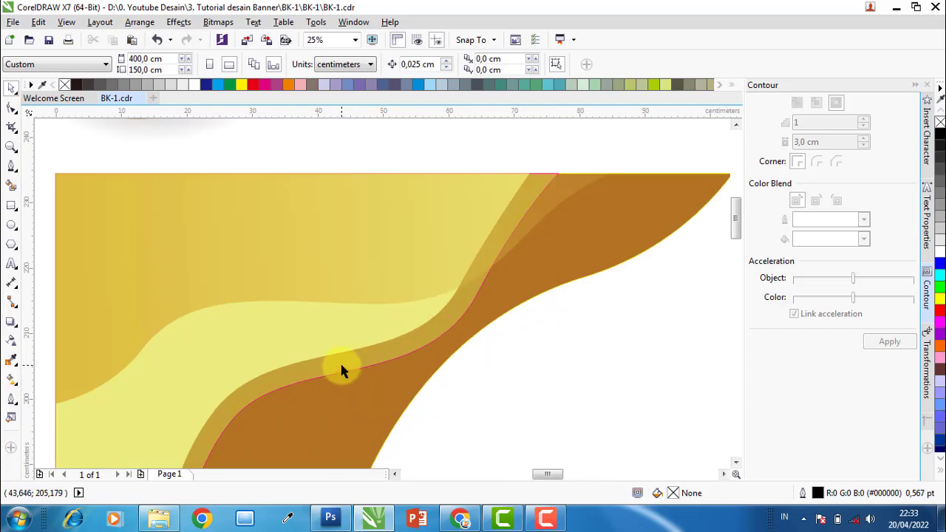
click(340, 361)
right_click(65, 86)
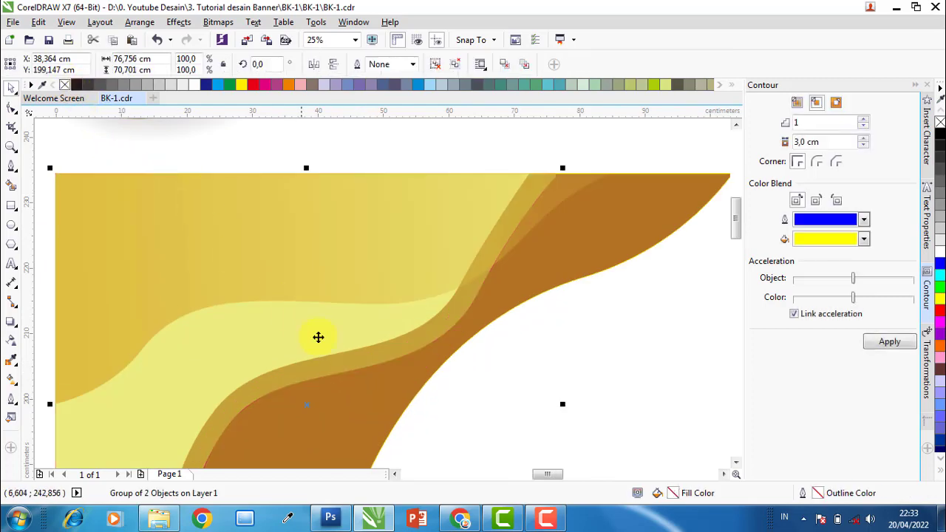
scroll(382, 315, down, 2)
click(521, 336)
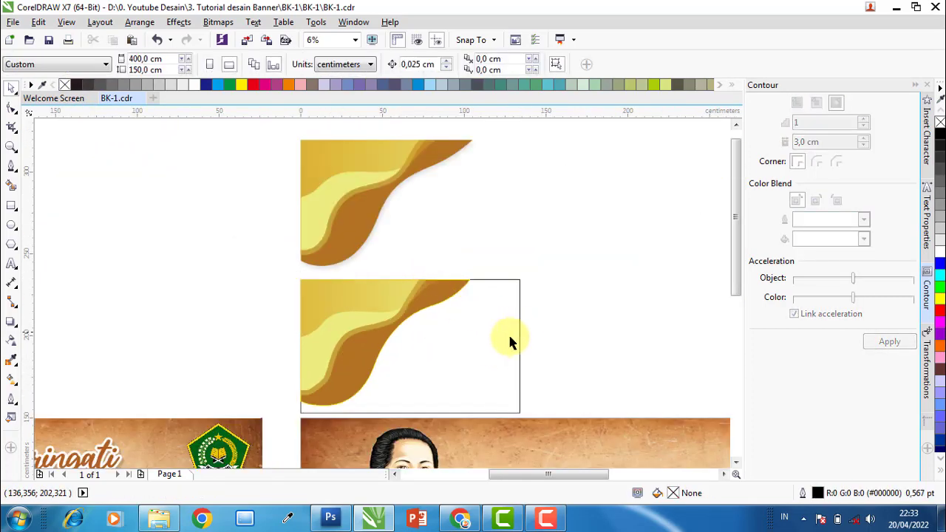
click(489, 344)
key(Delete)
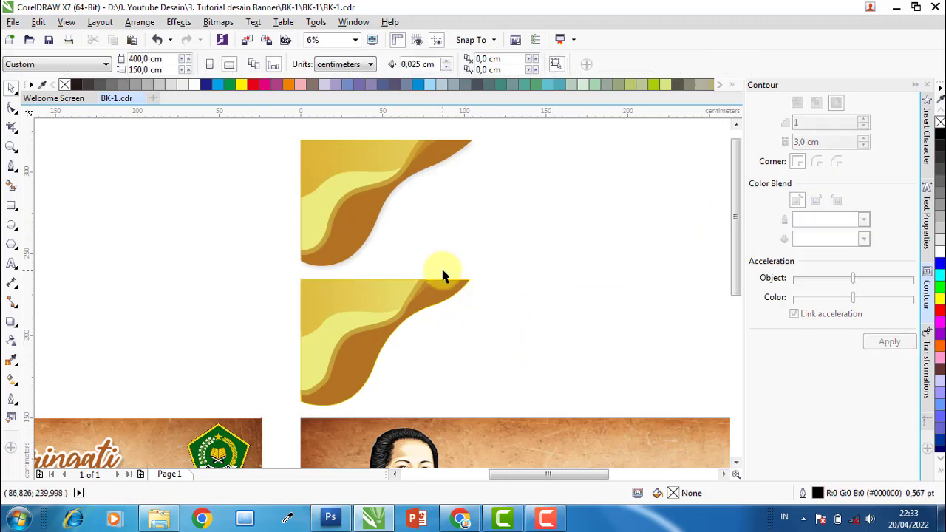
scroll(378, 230, up, 3)
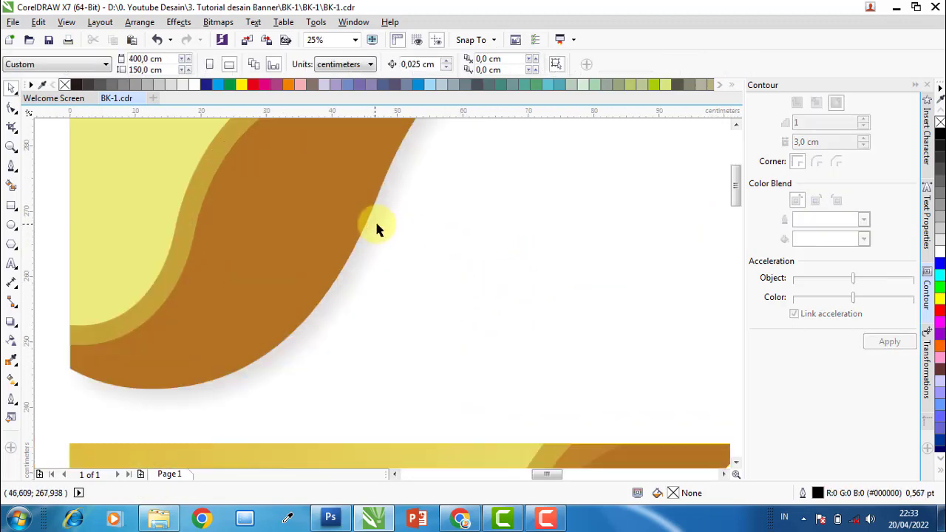
scroll(365, 232, down, 2)
scroll(401, 231, down, 2)
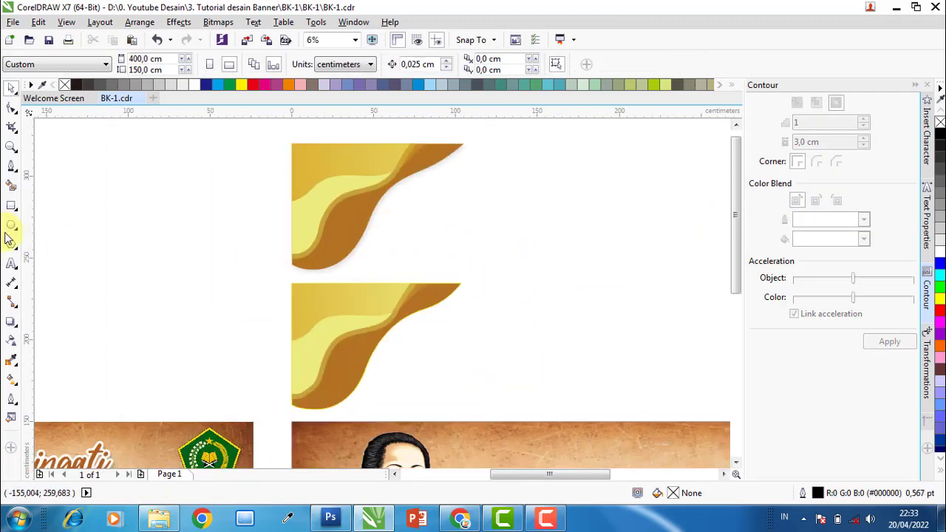
- Give the lower wave a Flat Bottom Right drop shadow with feather 20
click(11, 322)
click(339, 358)
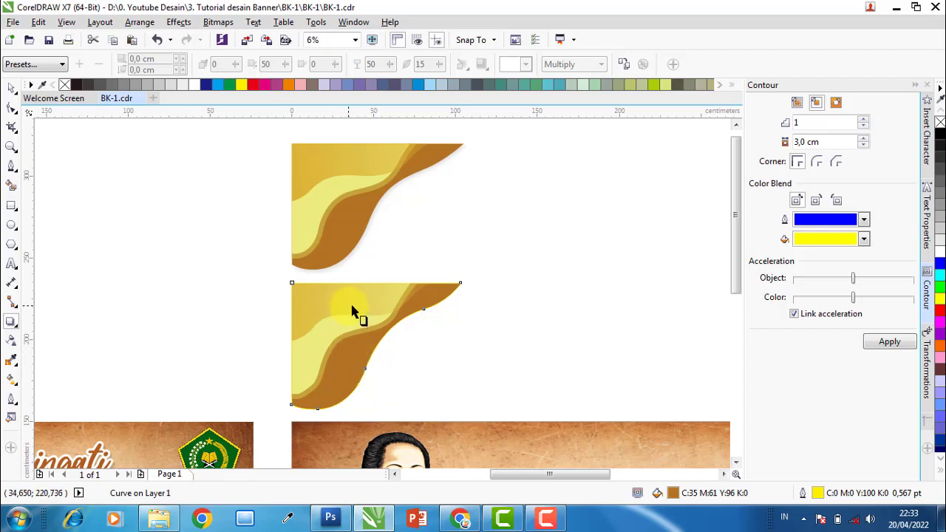
click(10, 88)
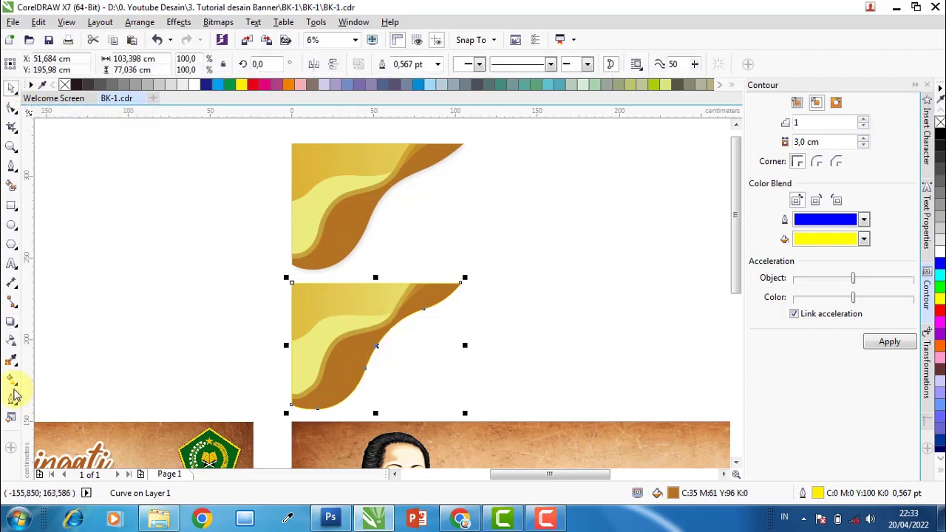
click(12, 321)
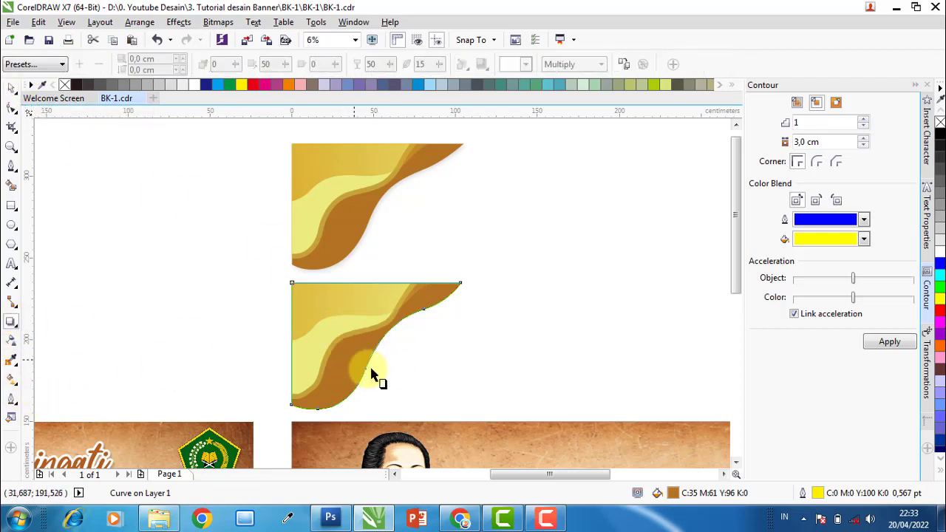
mouse_move(376, 340)
mouse_down()
mouse_move(426, 372)
mouse_move(402, 379)
mouse_up()
click(33, 64)
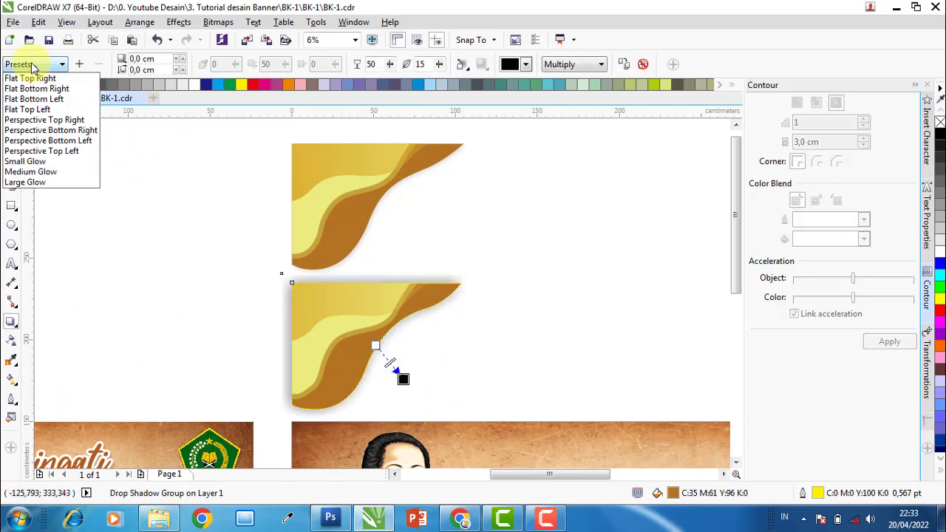
click(37, 88)
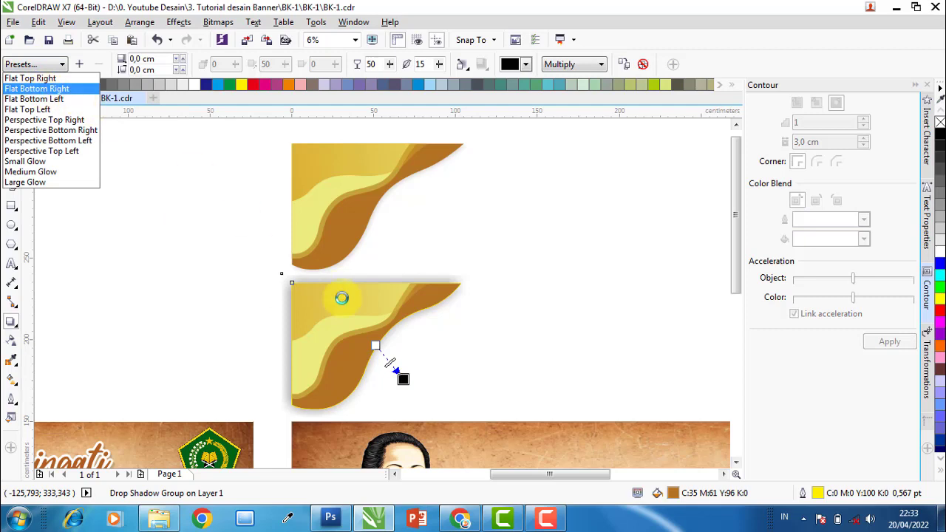
drag(400, 380, 436, 406)
scroll(444, 409, up, 1)
text(2)
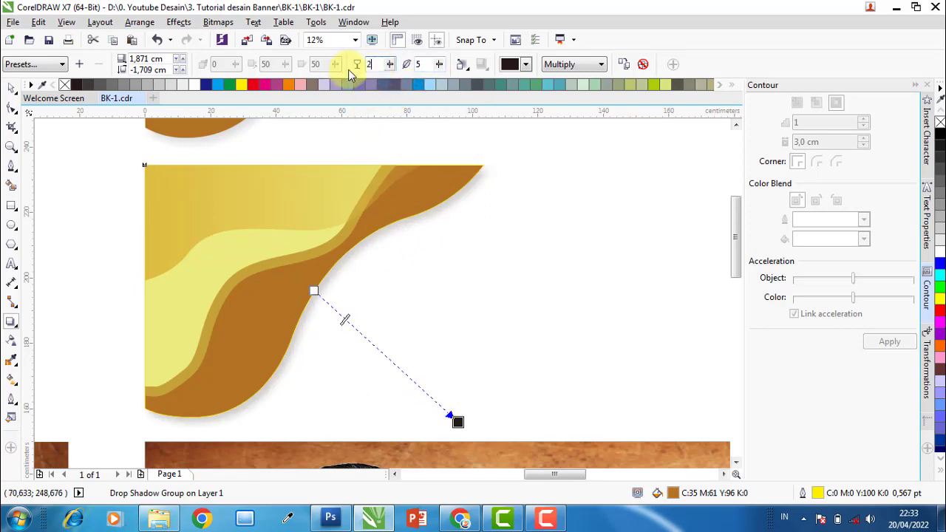
text(0)
click(11, 87)
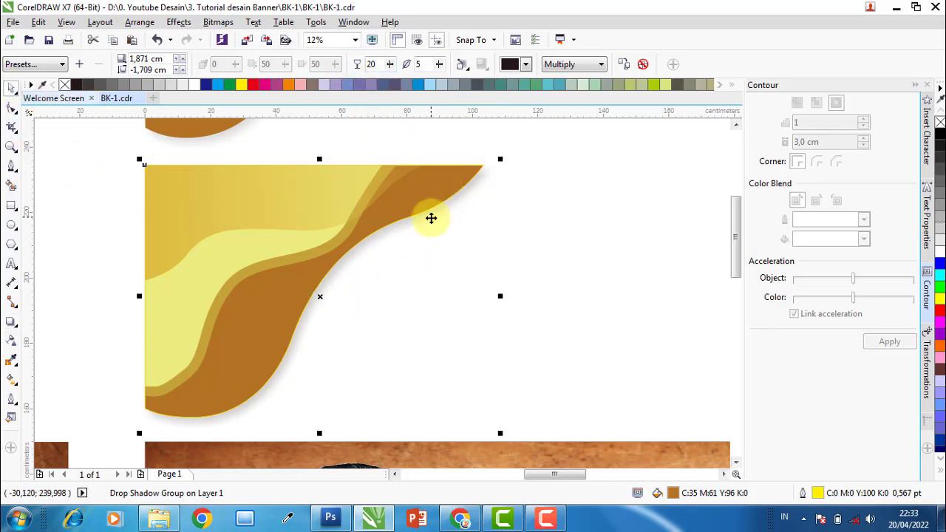
- Remove the wave's yellow outline and marquee-select all the lower wave pieces
scroll(431, 218, down, 1)
scroll(427, 212, up, 3)
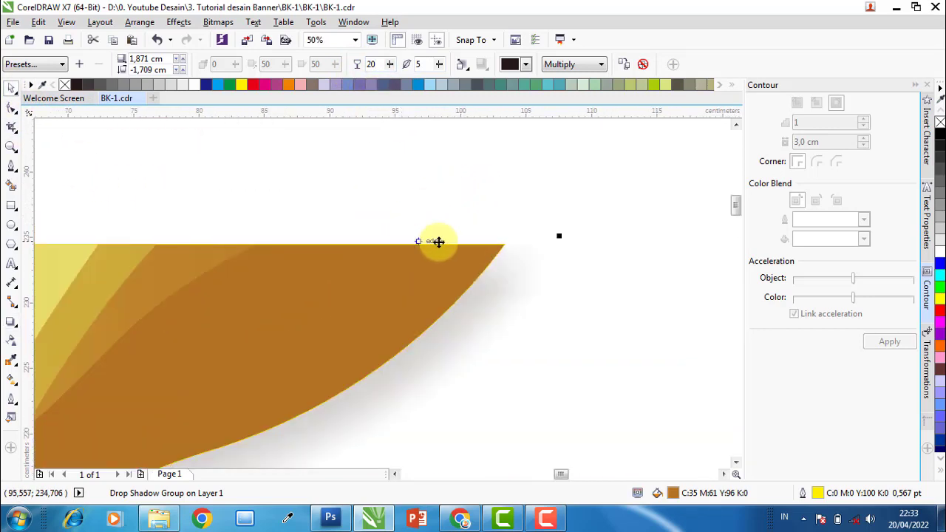
scroll(438, 242, up, 2)
click(525, 247)
scroll(525, 248, up, 2)
click(523, 269)
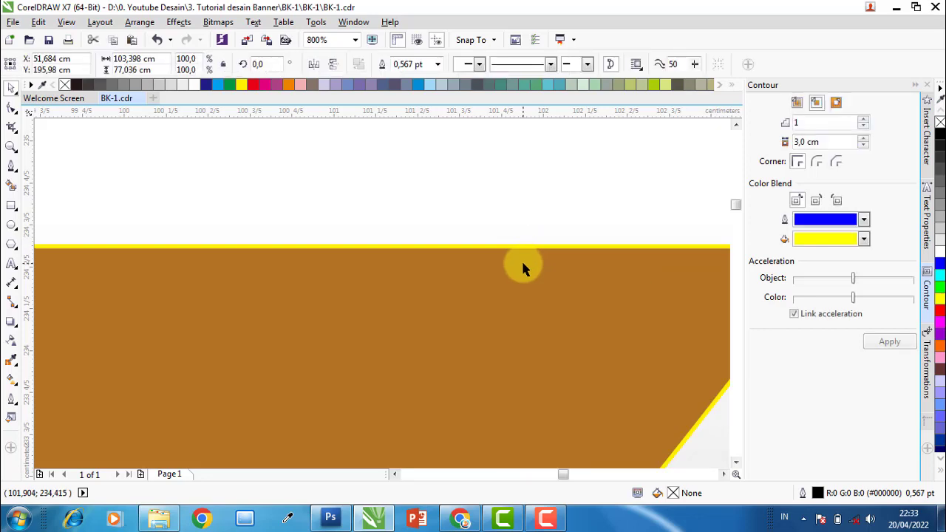
right_click(65, 85)
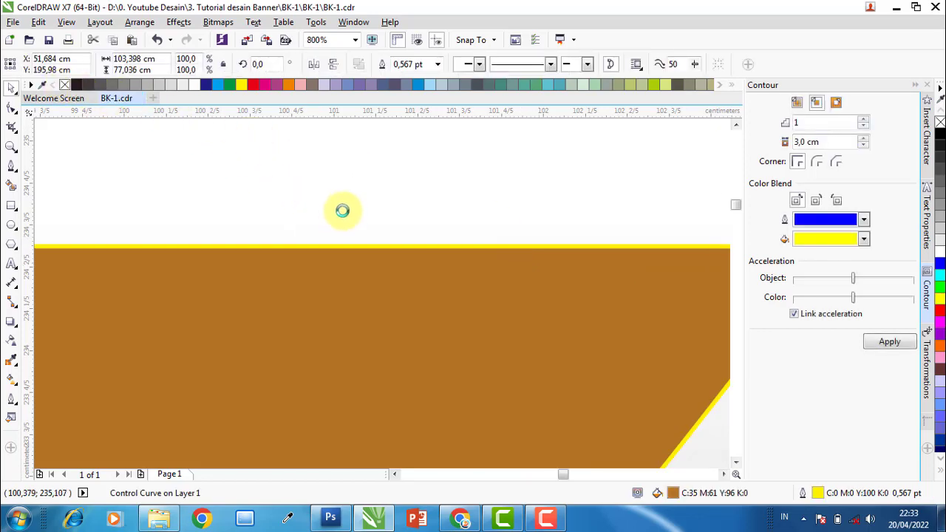
scroll(363, 214, down, 3)
scroll(428, 207, down, 3)
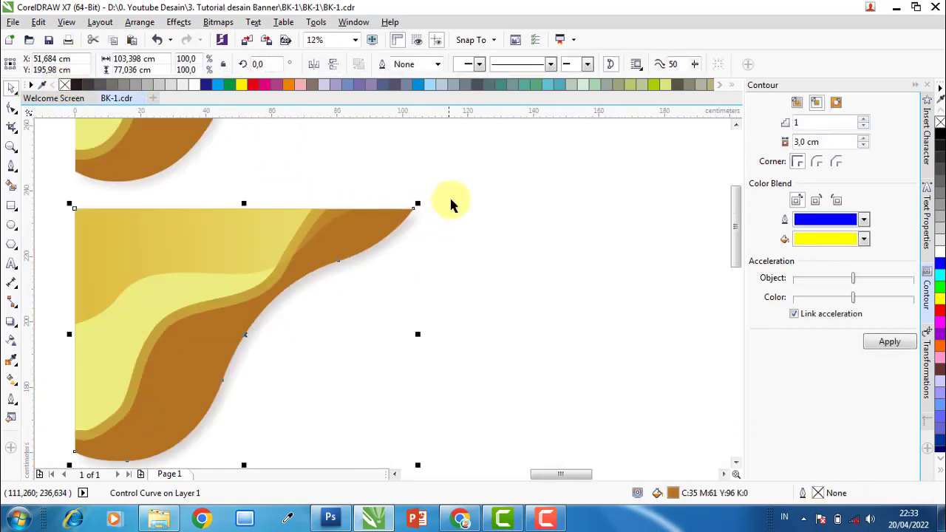
scroll(483, 186, down, 2)
mouse_move(492, 178)
mouse_down()
mouse_move(306, 279)
mouse_move(218, 403)
mouse_up()
- Group the wave pieces and align the wave's top with the banner's top
click(603, 64)
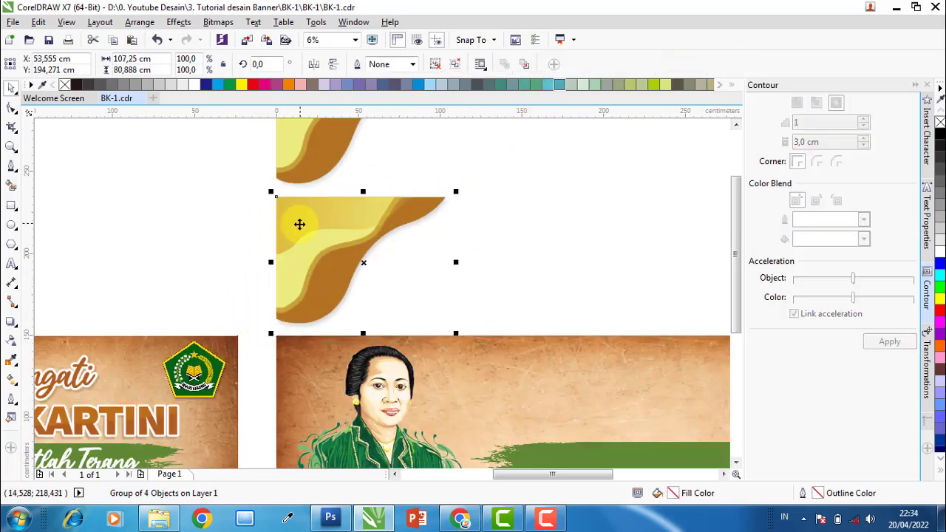
scroll(327, 253, down, 1)
scroll(331, 314, up, 1)
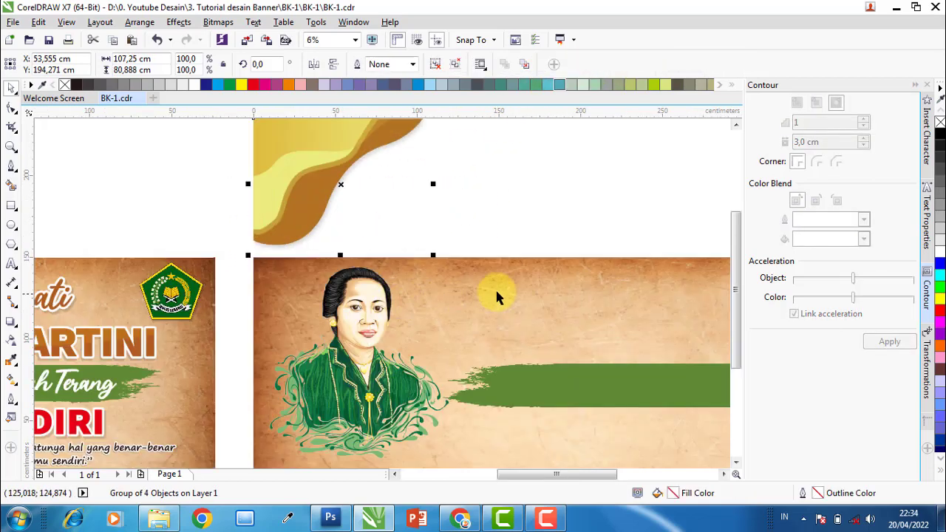
key(t)
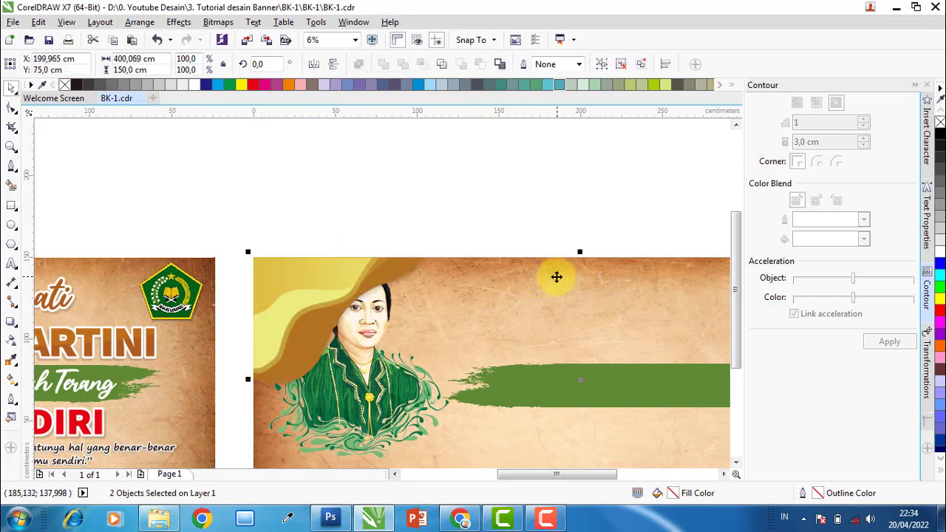
- Bring the Kartini portrait image in front of the gold wave
click(414, 195)
click(379, 380)
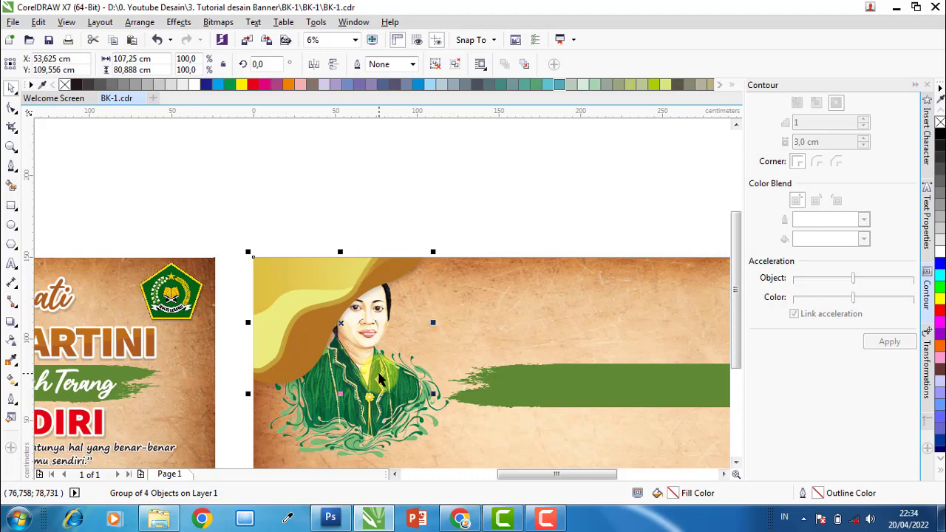
click(402, 415)
key(shift+Page_Up)
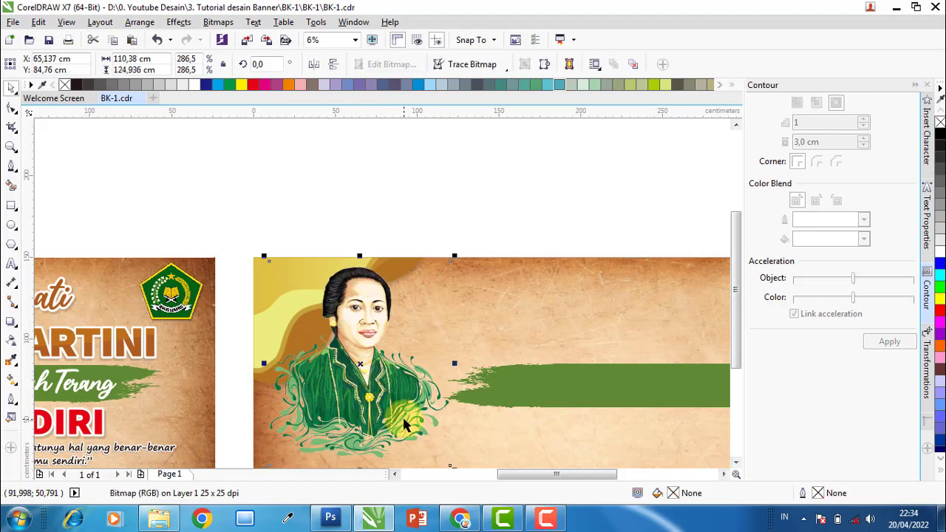
scroll(436, 216, down, 2)
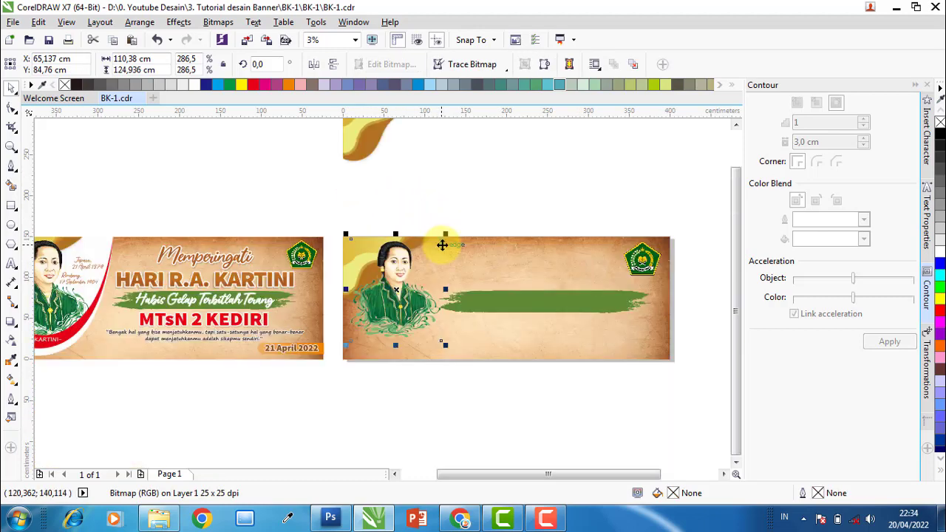
scroll(453, 300, down, 1)
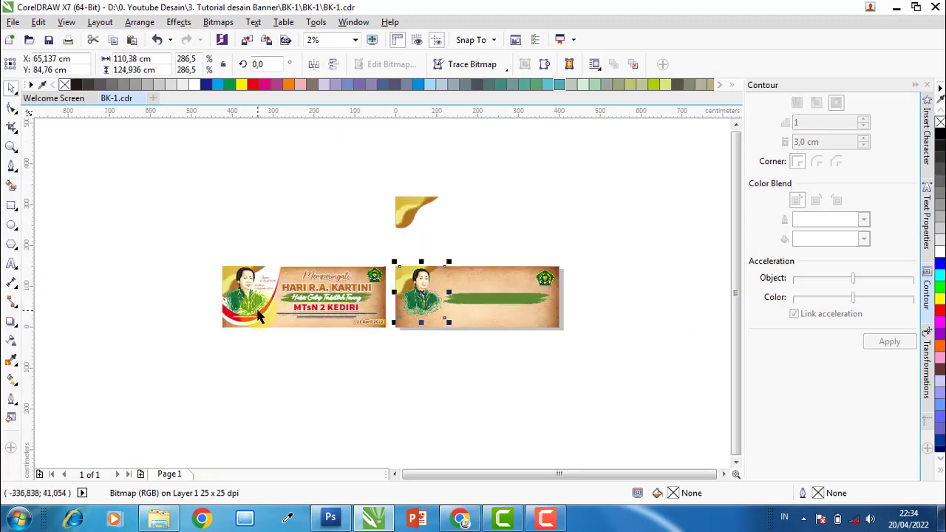
scroll(258, 317, up, 1)
scroll(235, 316, up, 2)
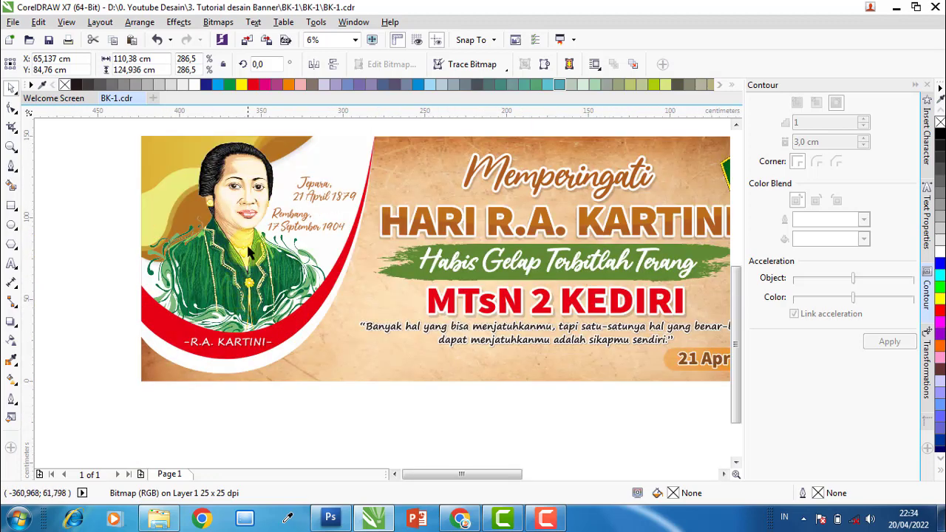
- Draw a first Bézier curve from left of the banner's lower edge up to its top edge
click(11, 172)
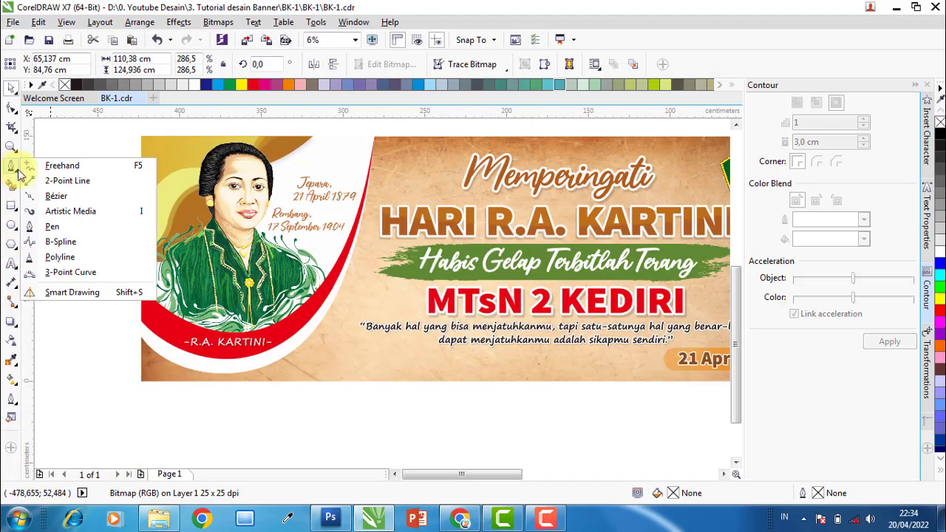
click(37, 227)
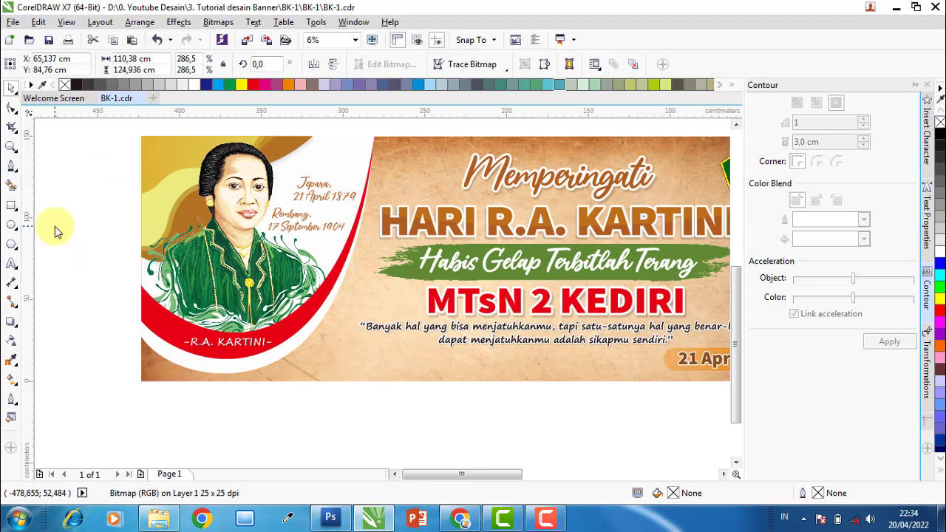
click(122, 313)
click(141, 340)
drag(272, 362, 319, 357)
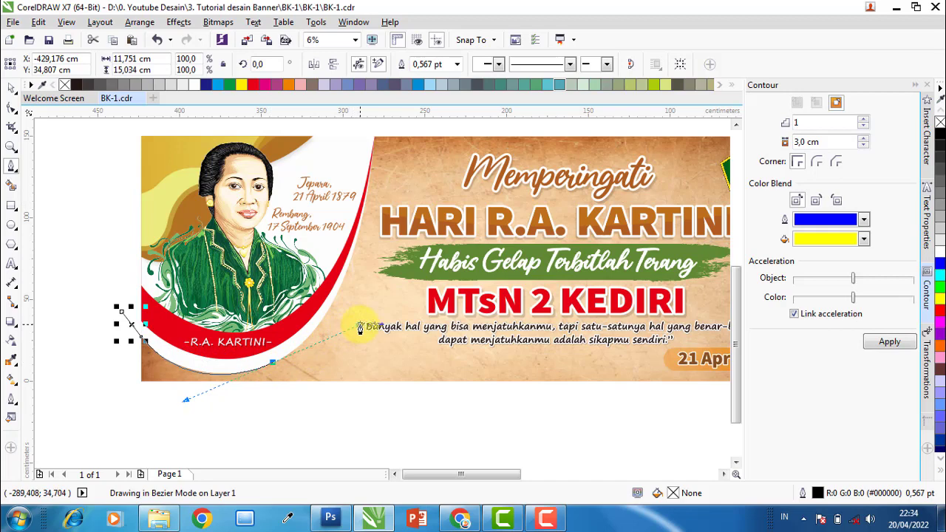
double_click(374, 137)
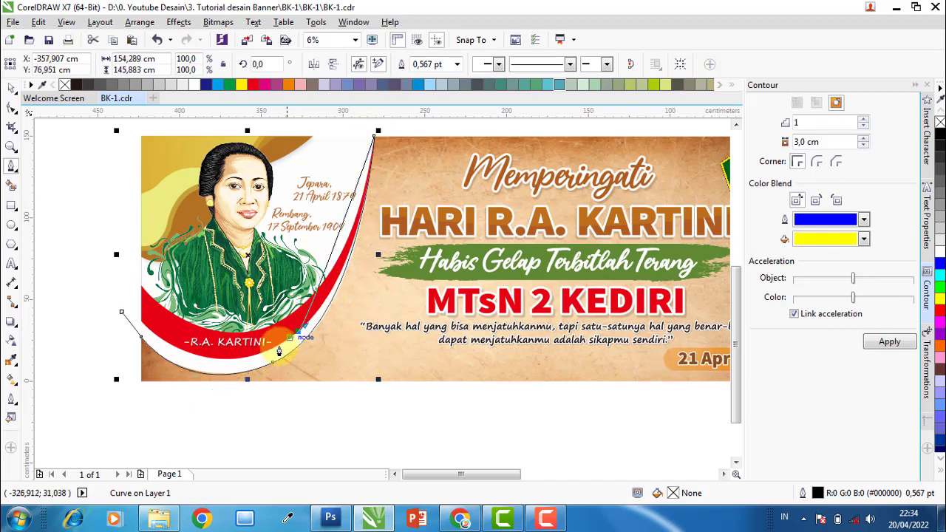
click(244, 377)
drag(244, 377, 234, 381)
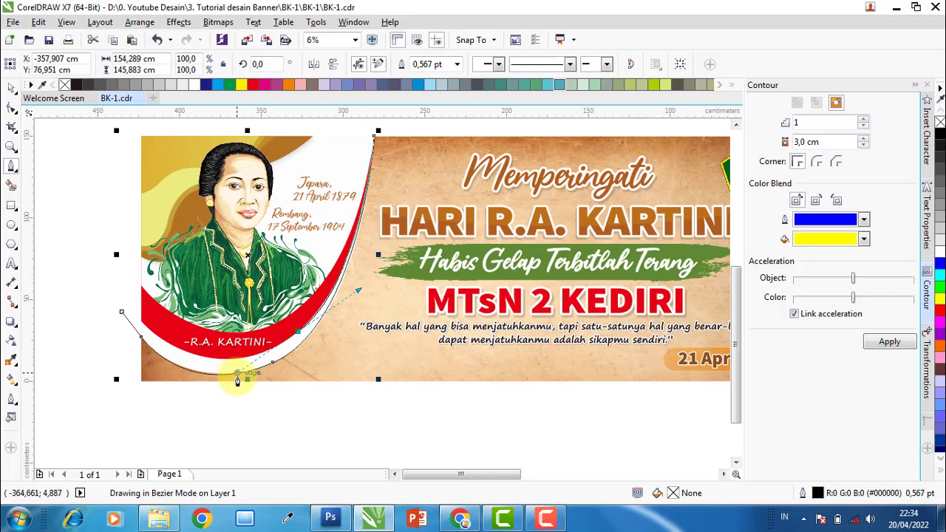
drag(122, 312, 143, 325)
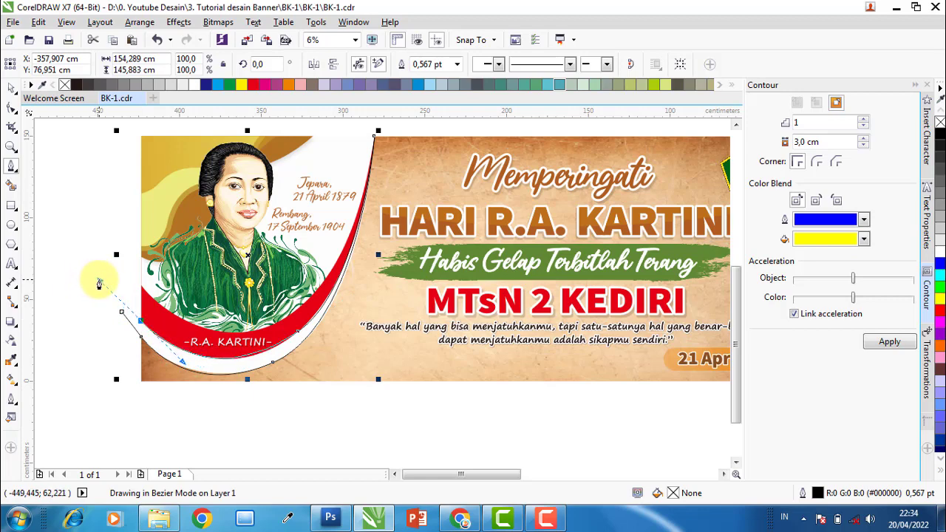
click(120, 317)
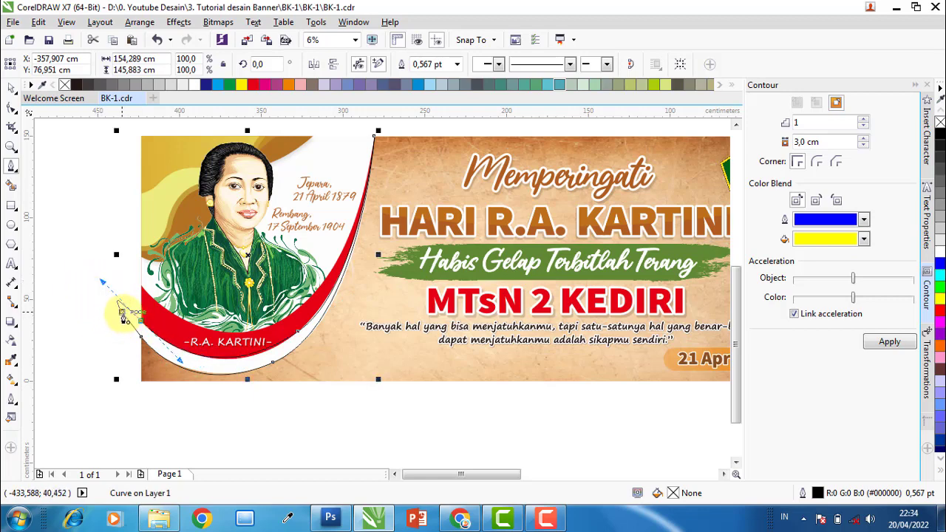
- Start a new curve at the ribbon's left end, following the red band's lower edge
scroll(158, 305, up, 2)
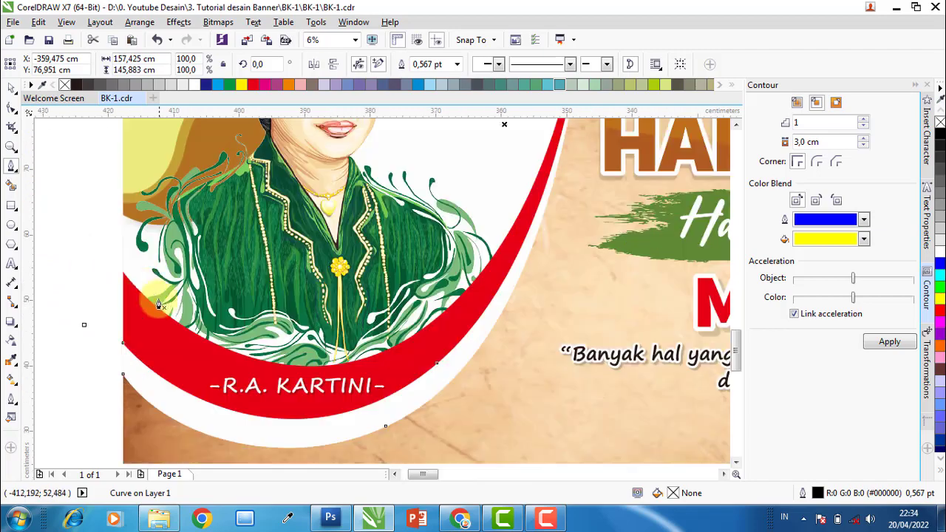
scroll(157, 305, up, 2)
click(56, 216)
click(86, 246)
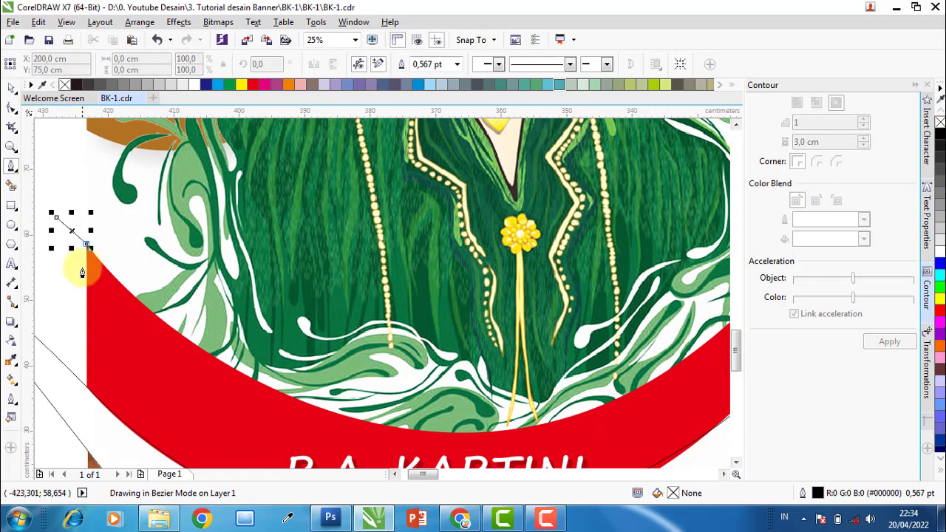
scroll(87, 296, down, 1)
double_click(169, 334)
scroll(178, 336, down, 1)
scroll(201, 340, up, 1)
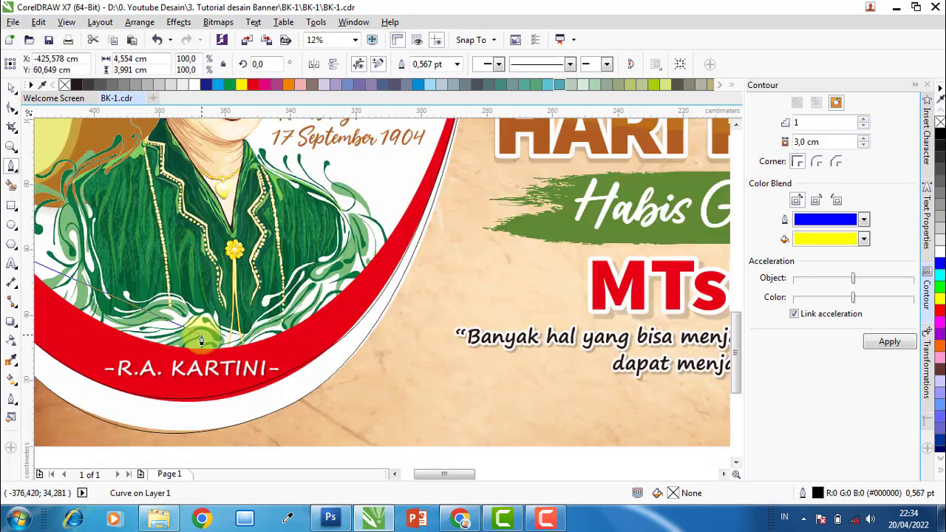
click(223, 349)
drag(222, 353, 368, 347)
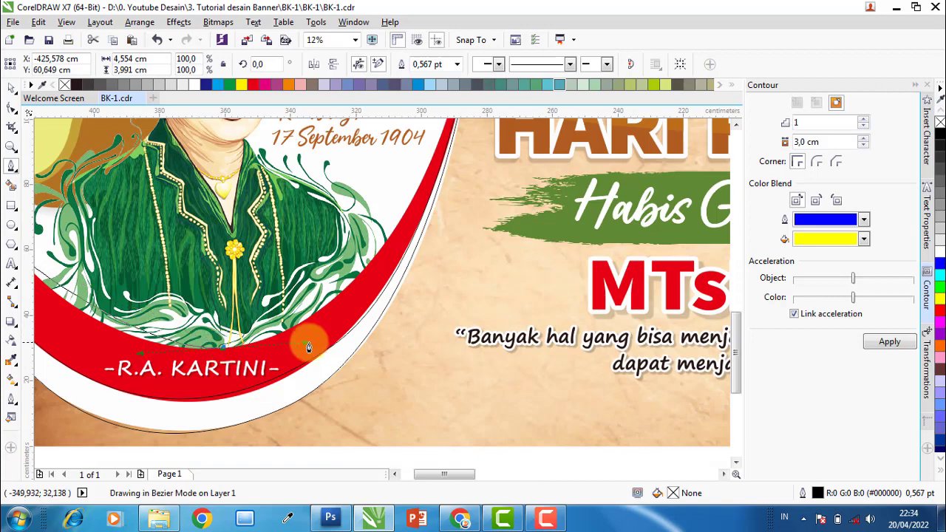
double_click(363, 344)
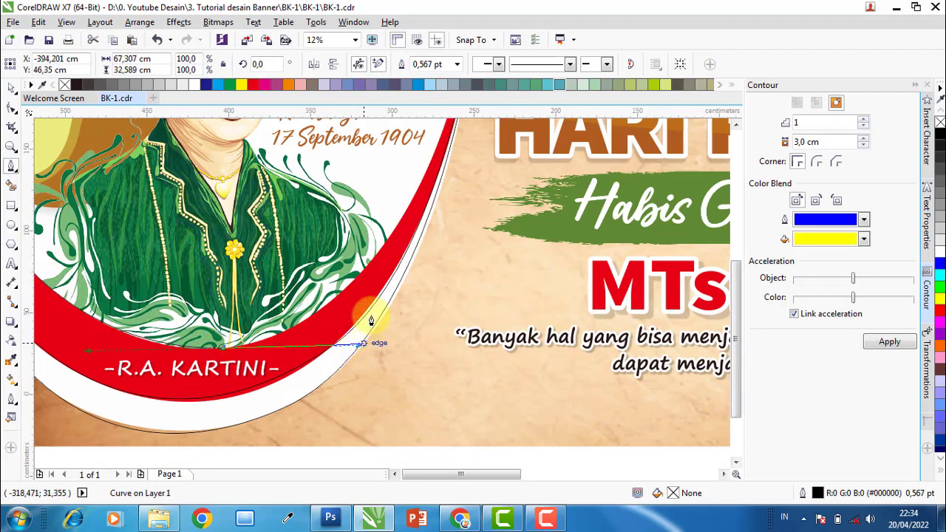
- Extend the curve from the red stripe edge to the banner's top corner, undoing misplaced nodes
scroll(372, 317, down, 1)
scroll(396, 248, up, 1)
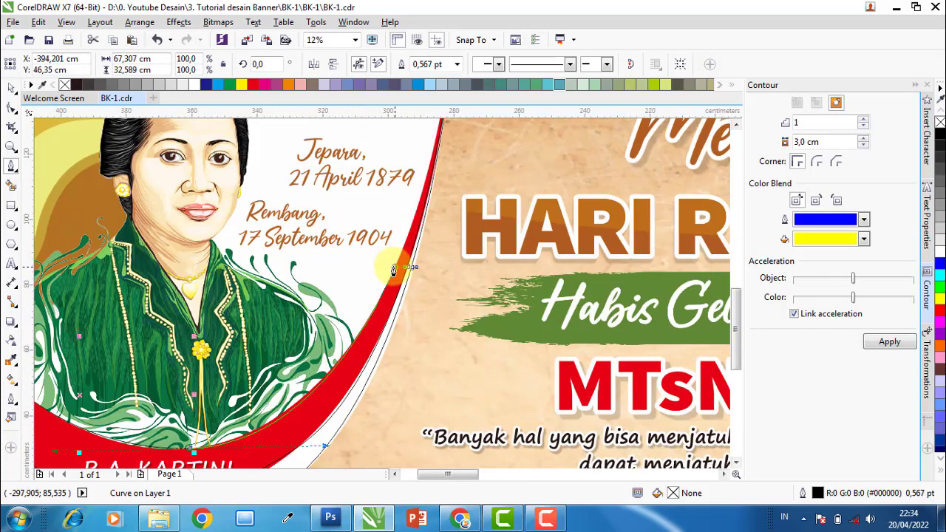
click(394, 270)
key(ctrl+z)
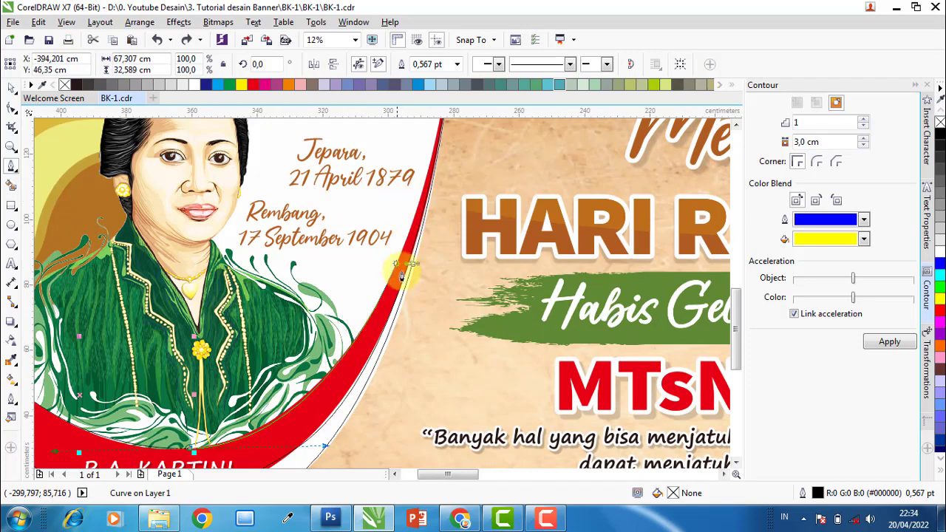
scroll(419, 215, down, 1)
scroll(426, 169, up, 1)
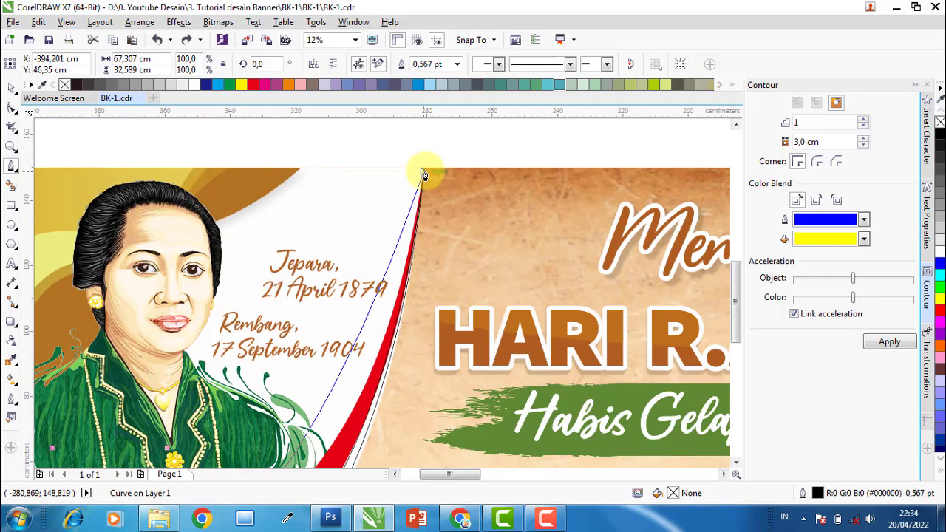
click(423, 174)
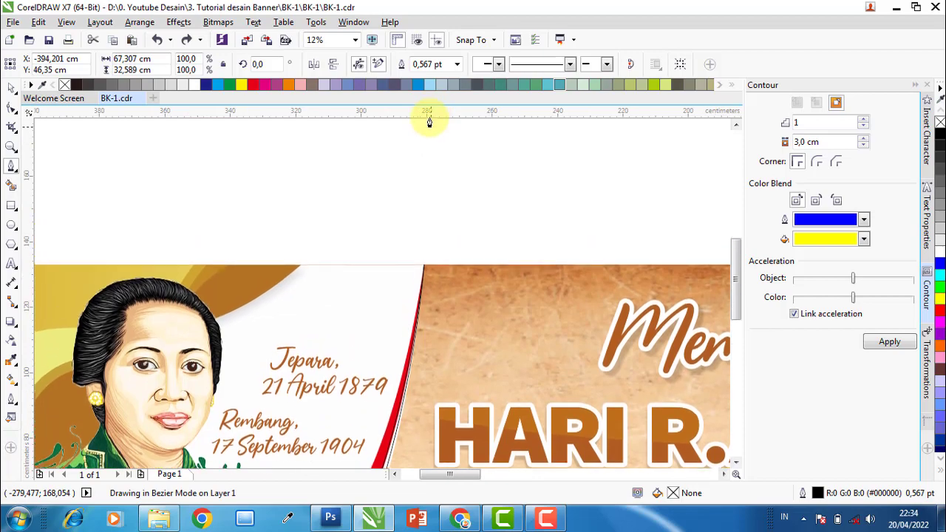
drag(429, 122, 434, 137)
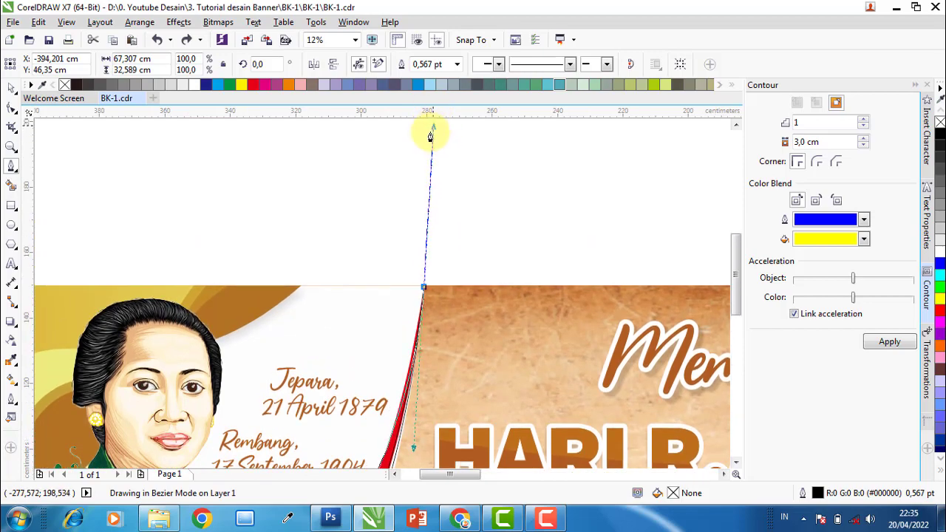
scroll(433, 196, down, 2)
scroll(433, 203, down, 1)
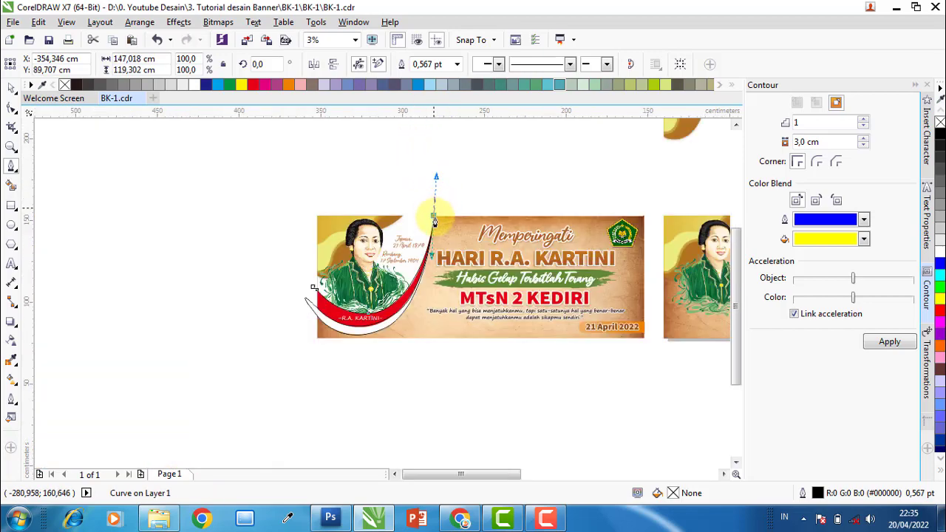
scroll(434, 220, up, 1)
drag(441, 225, 446, 266)
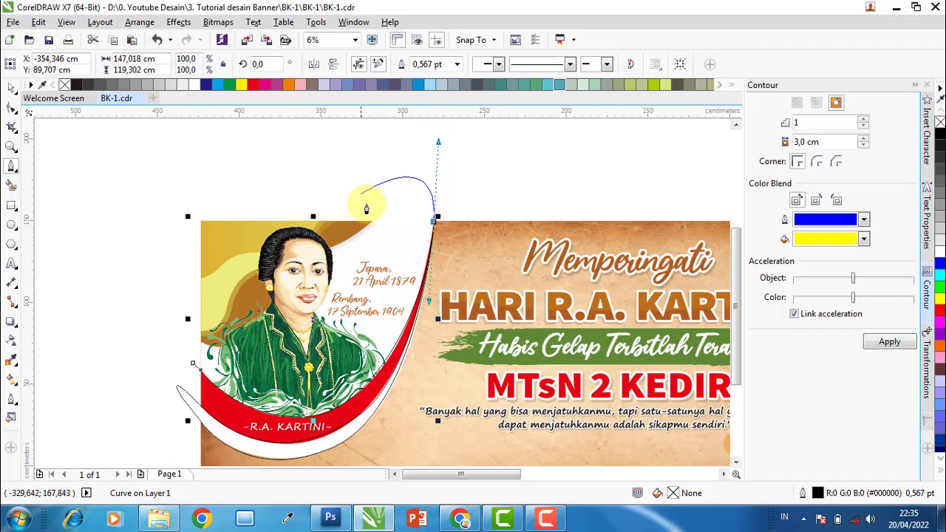
scroll(433, 221, up, 2)
scroll(429, 158, up, 2)
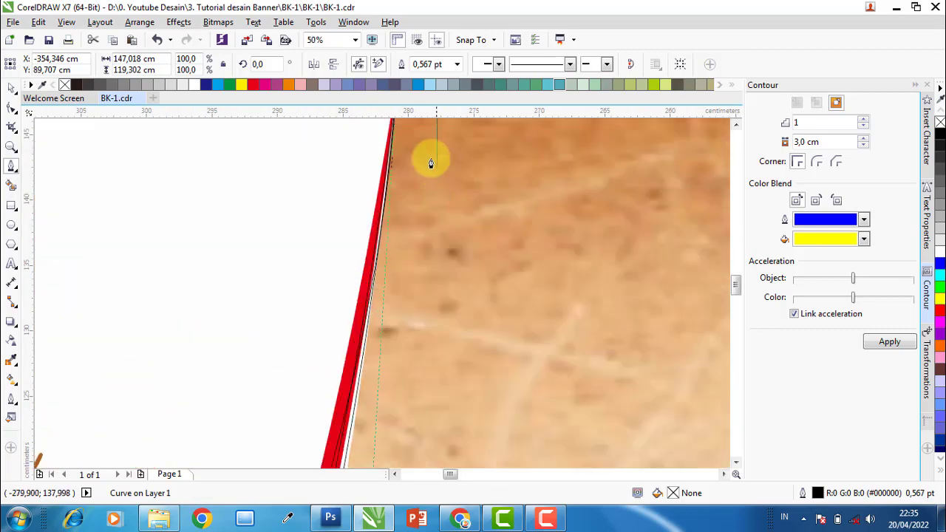
scroll(411, 283, down, 1)
key(ctrl+z)
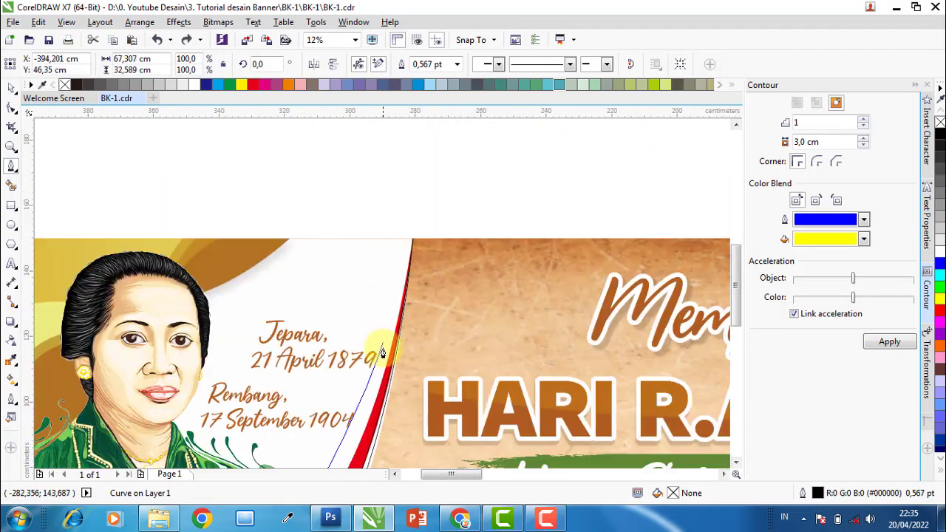
- Add nodes along the red stripe edge and bend the outline around the white band back toward the start
click(387, 359)
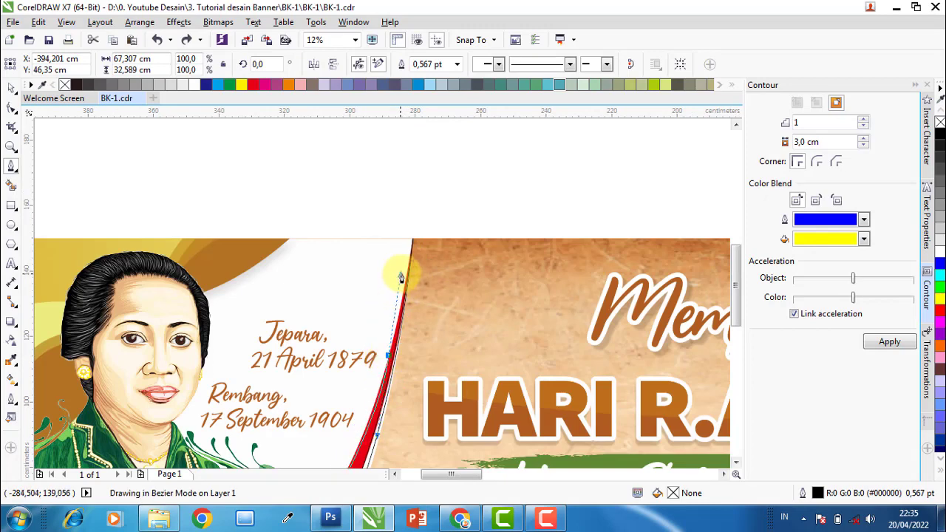
click(412, 242)
scroll(411, 241, up, 2)
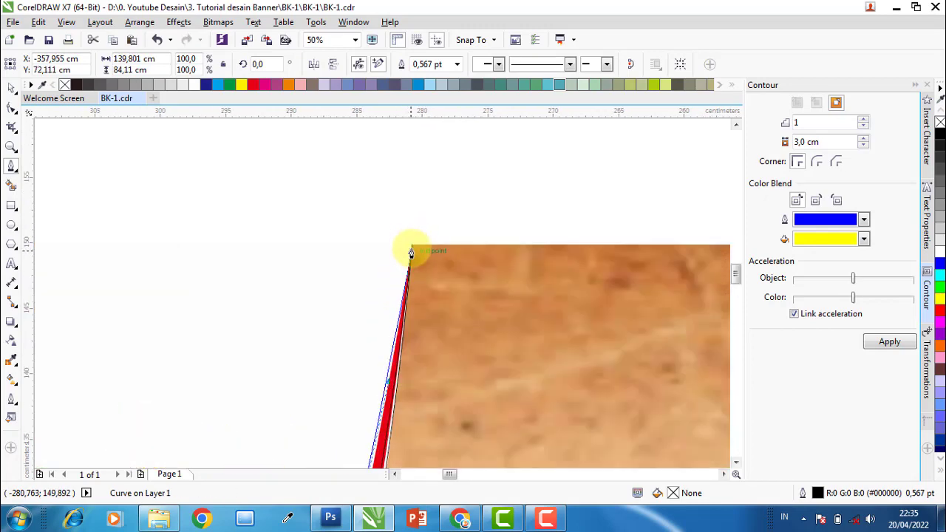
scroll(407, 295, down, 1)
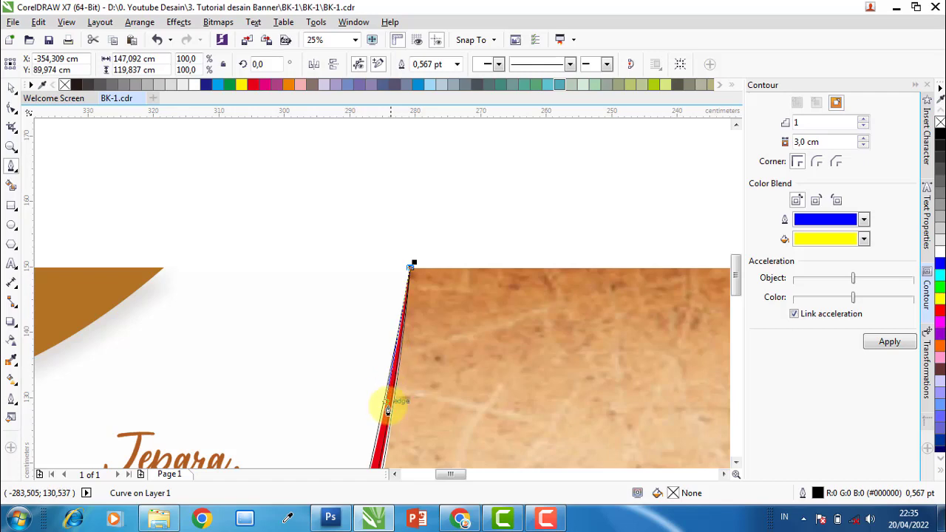
scroll(388, 413, up, 2)
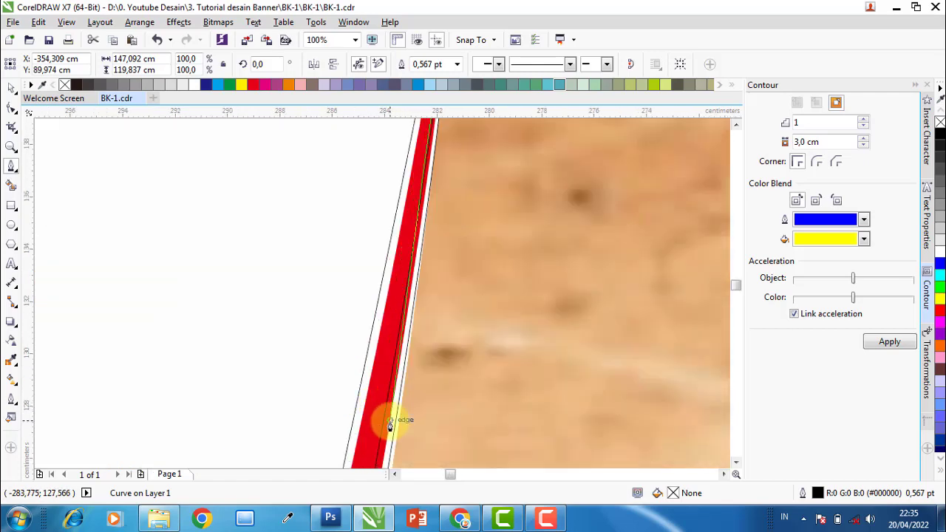
click(388, 427)
scroll(436, 270, down, 3)
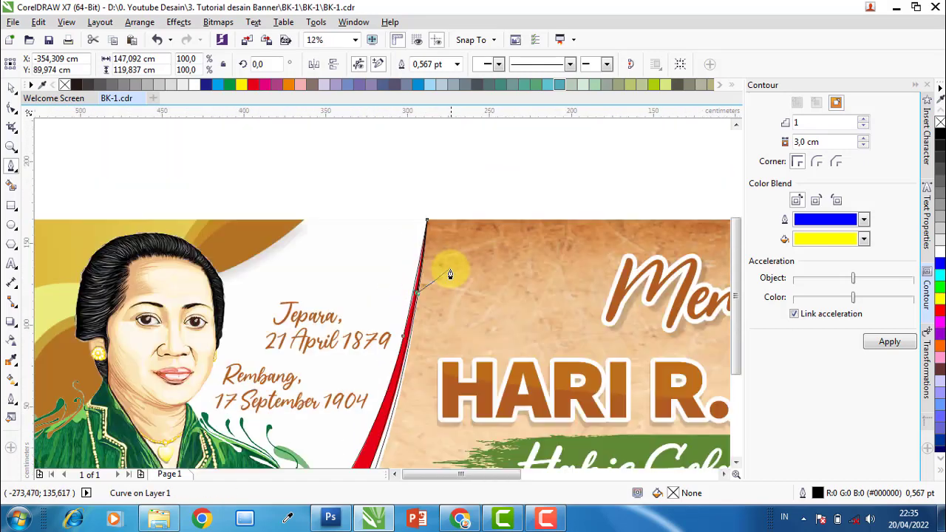
scroll(405, 396, up, 1)
scroll(434, 340, up, 1)
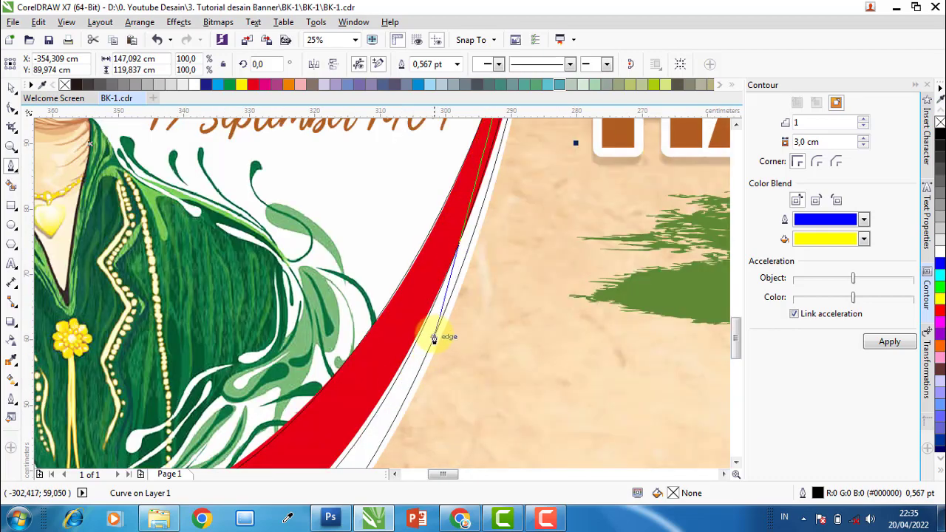
drag(428, 333, 365, 432)
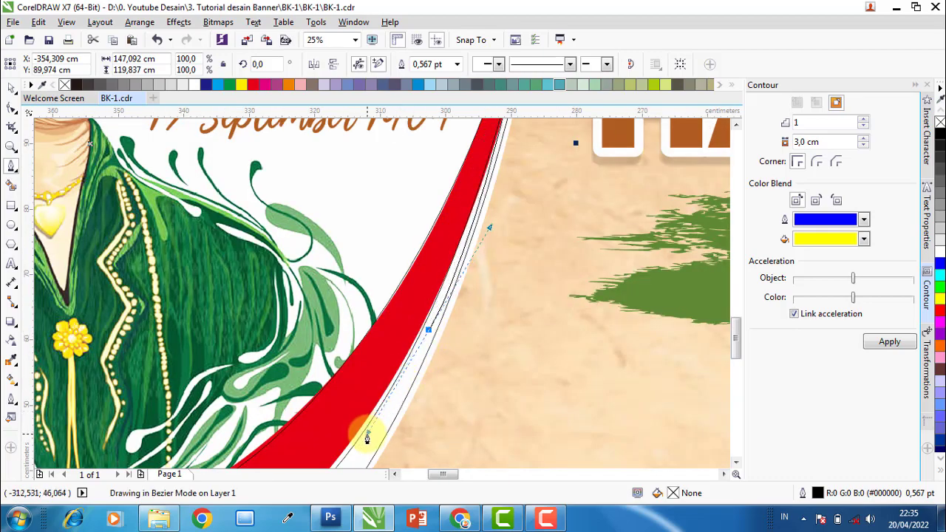
scroll(496, 316, down, 2)
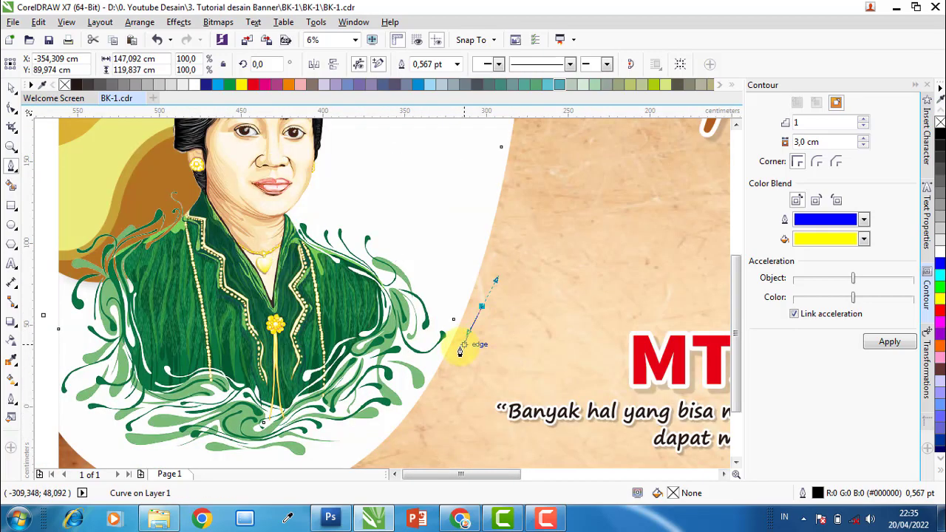
scroll(459, 351, down, 2)
scroll(401, 386, up, 2)
drag(374, 392, 200, 425)
scroll(387, 412, down, 3)
scroll(258, 395, down, 1)
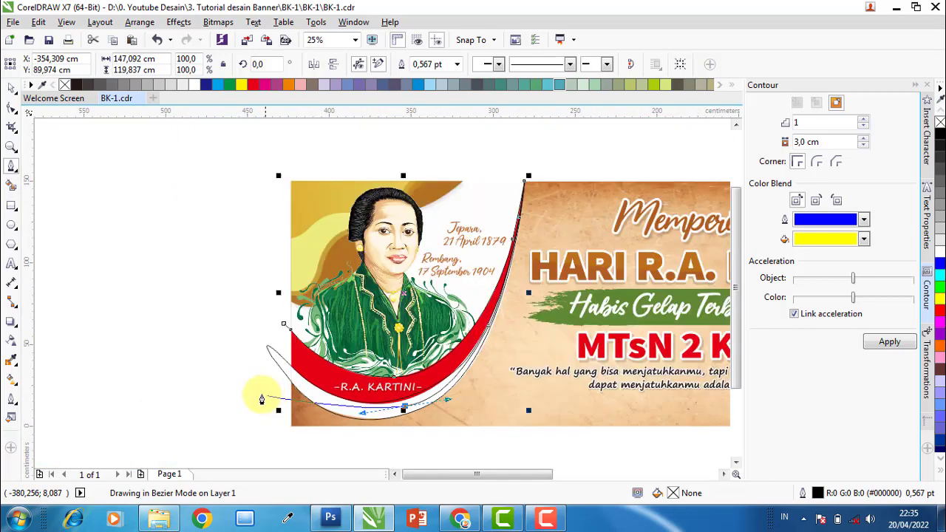
scroll(285, 386, up, 2)
drag(319, 389, 268, 327)
- Close the ribbon curve and draw a rectangle over the ribbon's left overhang
click(283, 266)
click(11, 89)
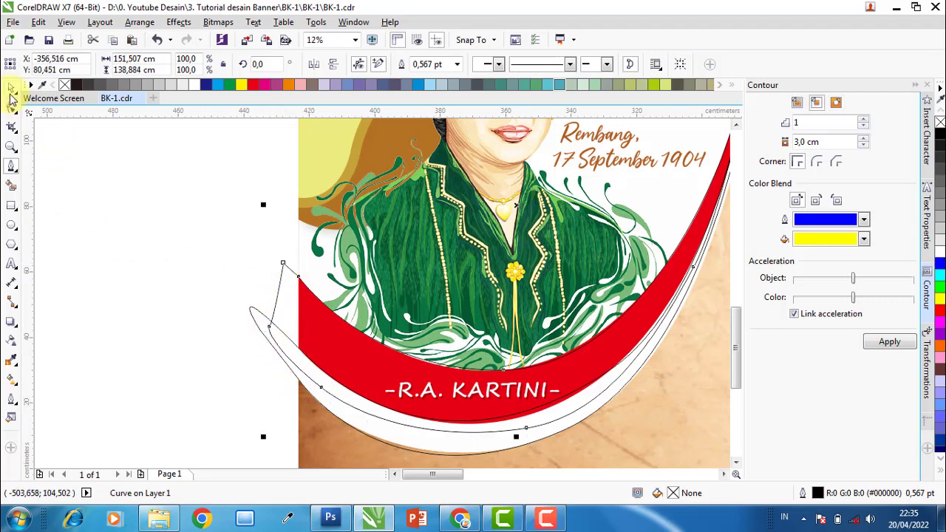
click(95, 258)
click(11, 206)
drag(144, 185, 298, 419)
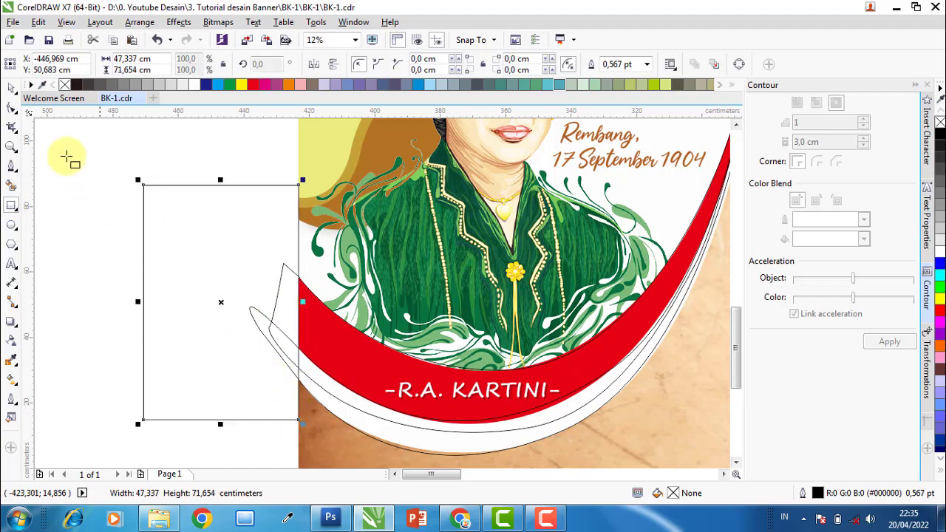
click(11, 89)
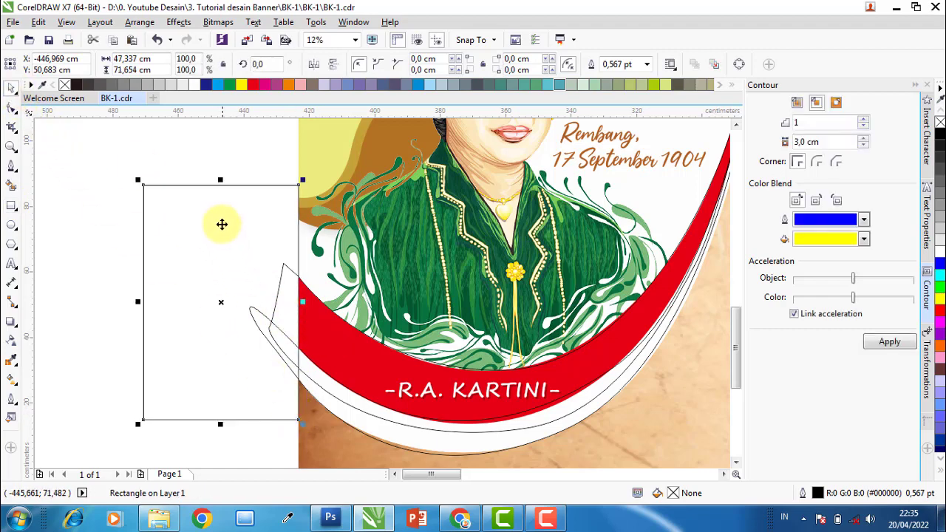
- Trim the ribbon arc with the rectangle so nothing extends past the banner's left edge
shift+click(304, 314)
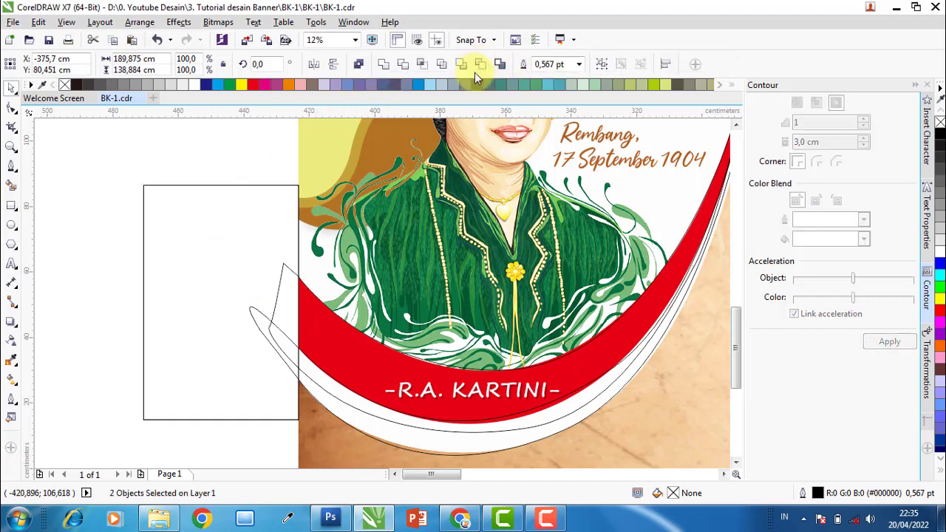
click(478, 68)
click(326, 378)
click(326, 379)
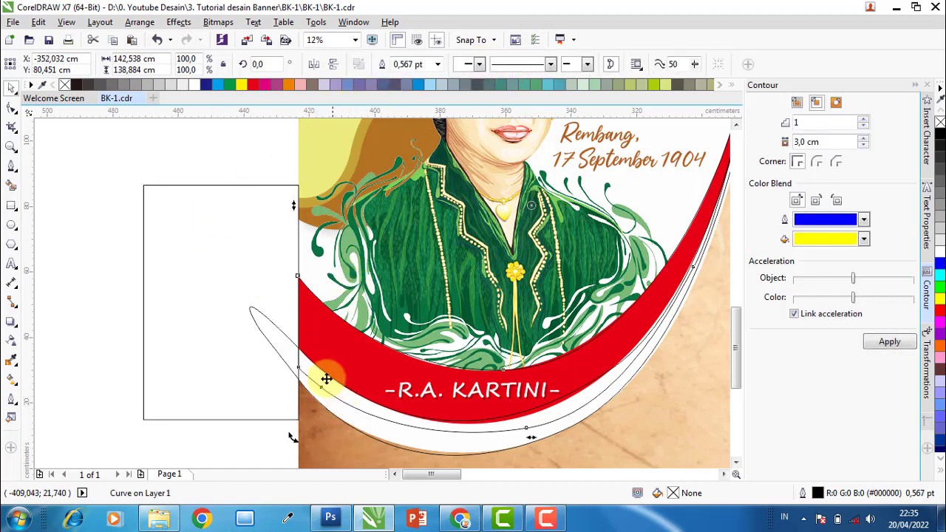
click(79, 359)
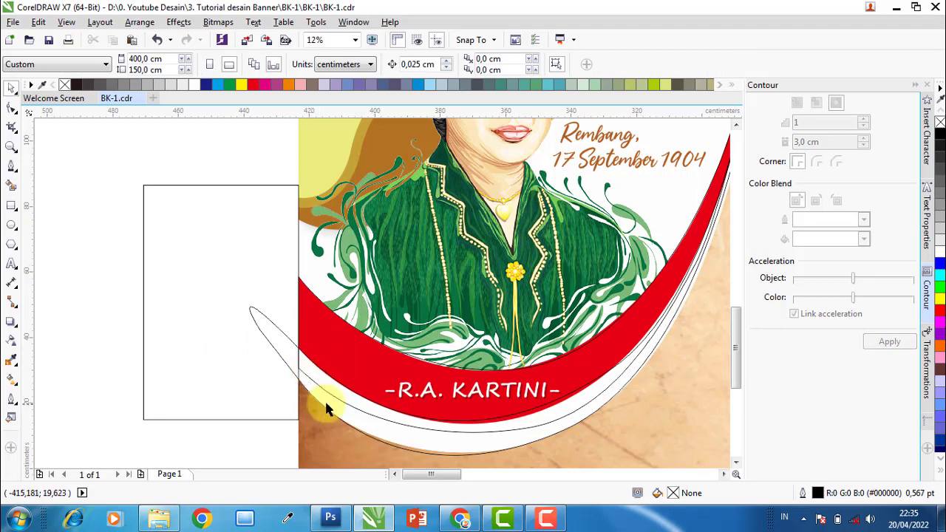
click(278, 354)
shift+click(272, 205)
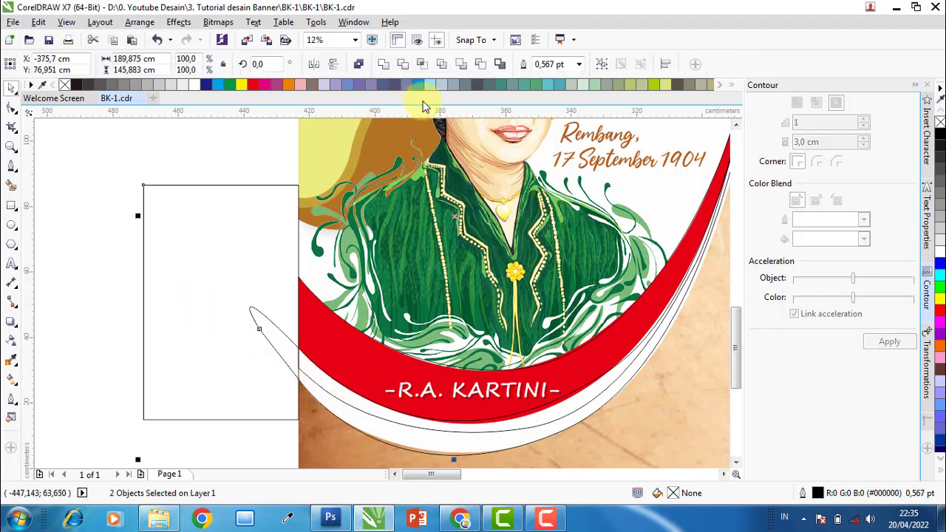
click(479, 65)
click(130, 337)
drag(344, 411, 321, 424)
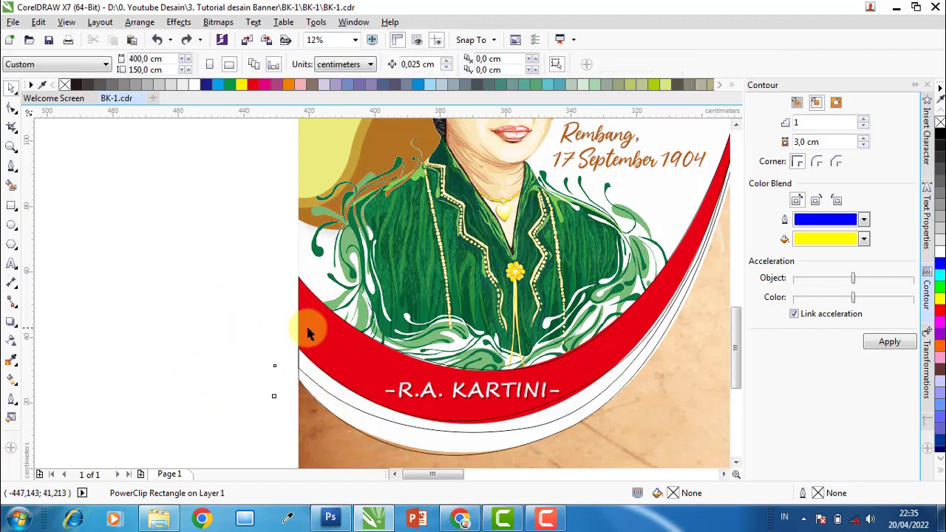
click(325, 331)
- Fill the red arc band yellow and the white band blue, then select both bands
scroll(255, 353, down, 2)
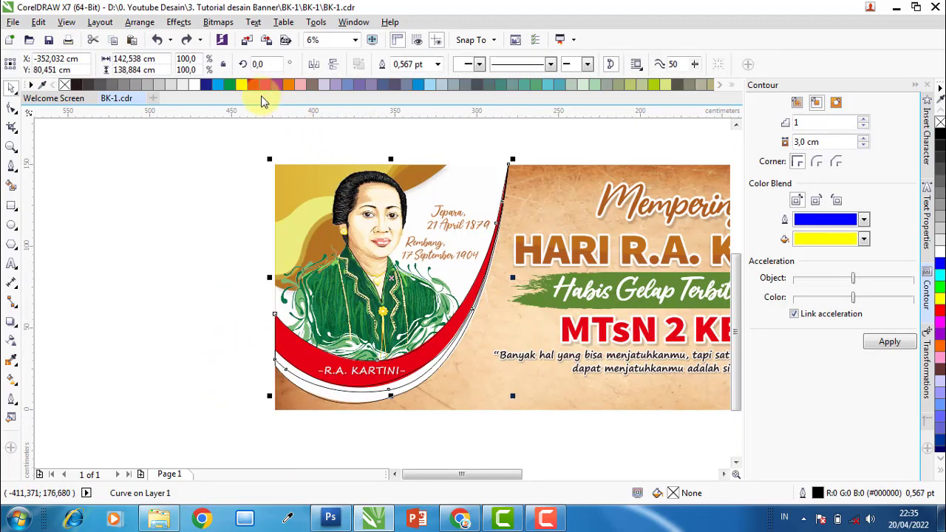
click(246, 88)
scroll(342, 359, up, 2)
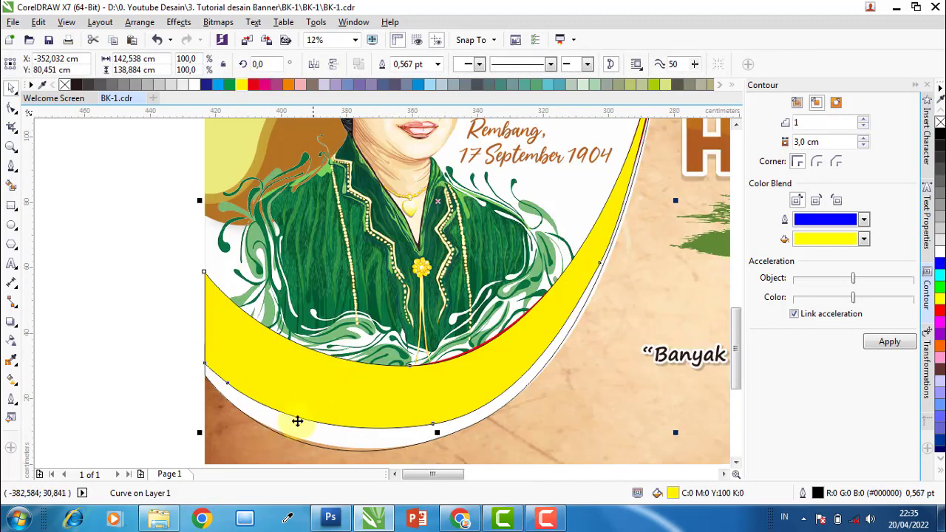
click(295, 435)
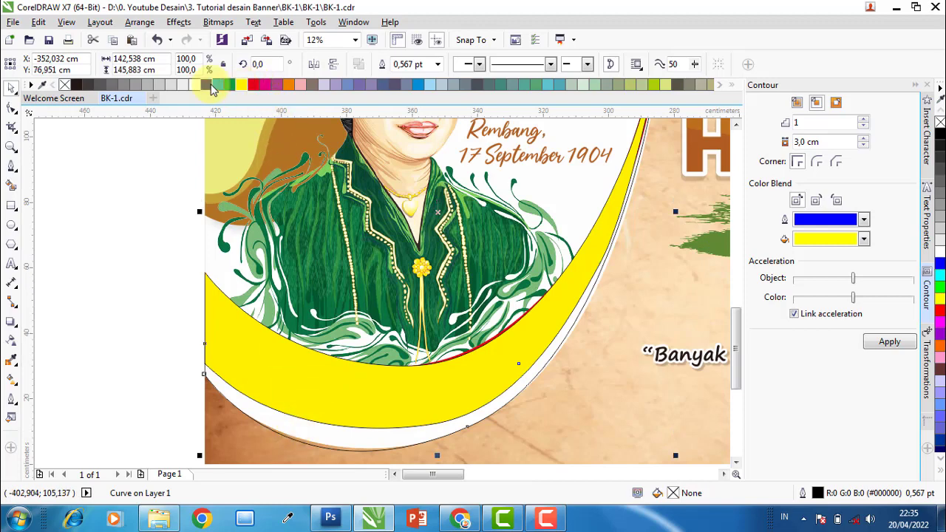
click(219, 87)
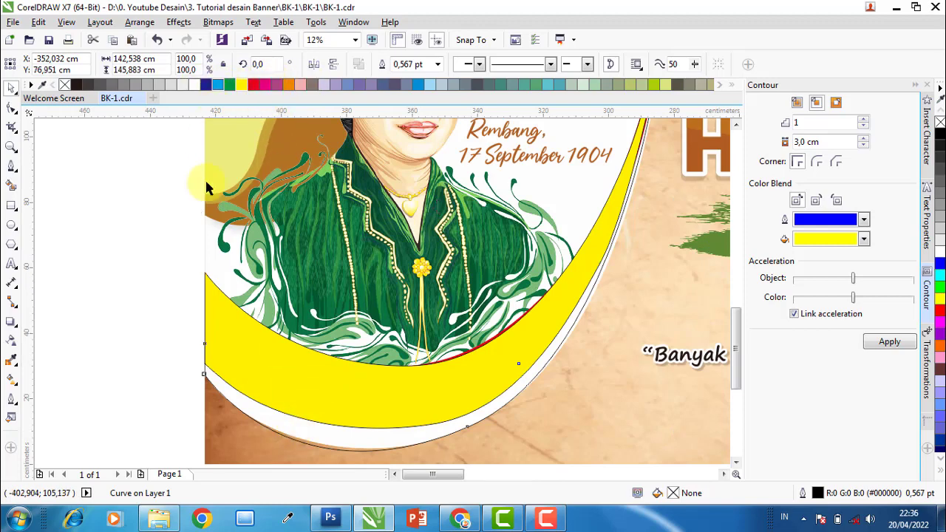
click(78, 350)
click(258, 417)
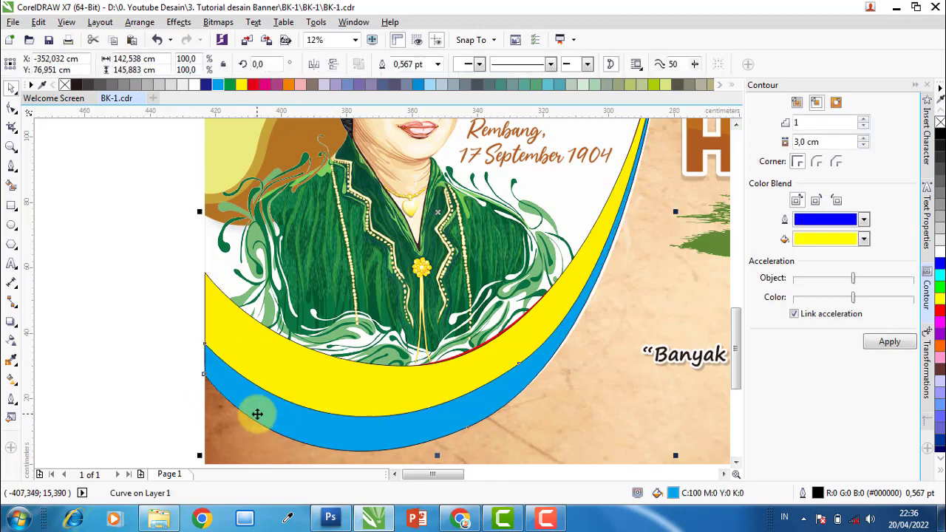
click(337, 388)
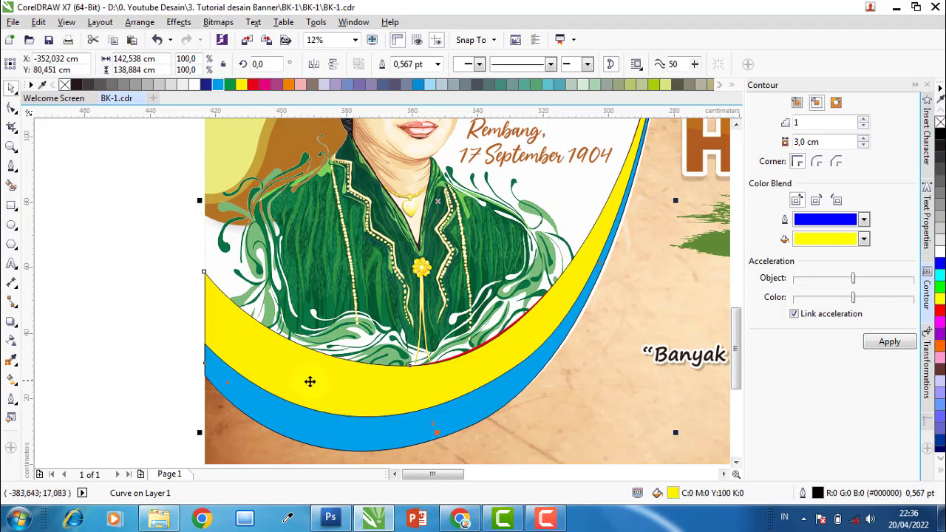
shift+click(331, 432)
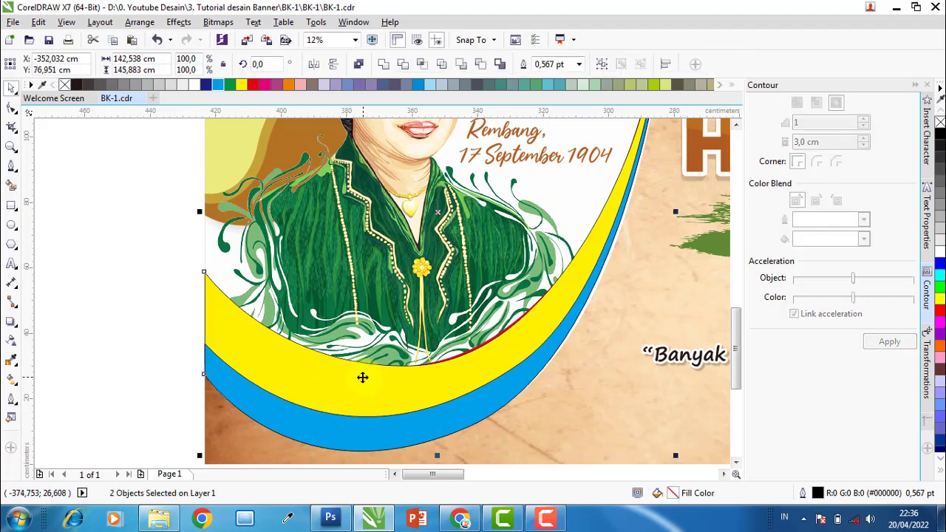
- Select the yellow and blue arc bands and drag them onto the second banner
click(481, 65)
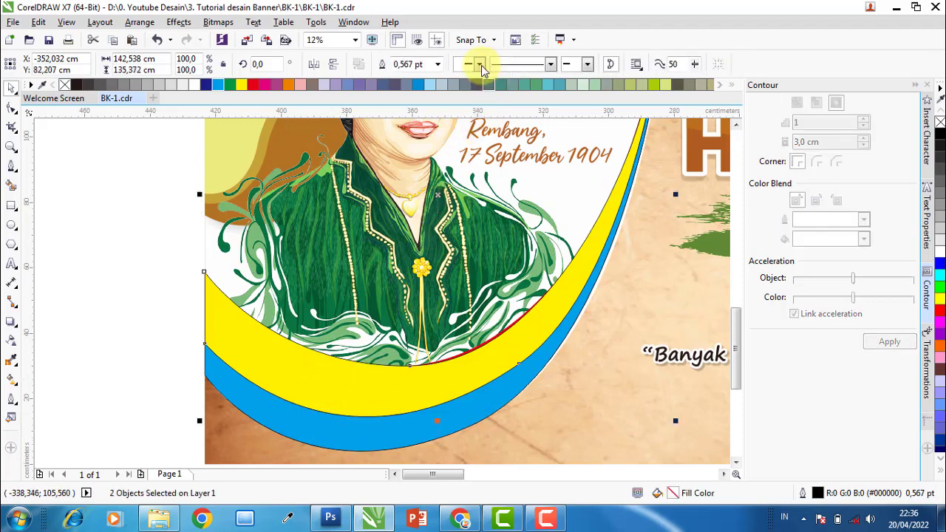
scroll(114, 373, down, 3)
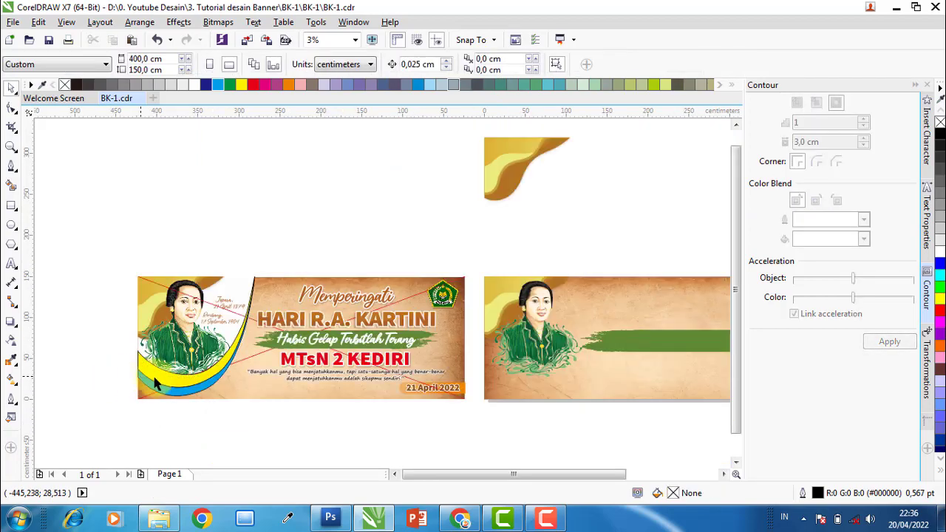
scroll(174, 380, up, 1)
scroll(174, 379, up, 2)
click(175, 379)
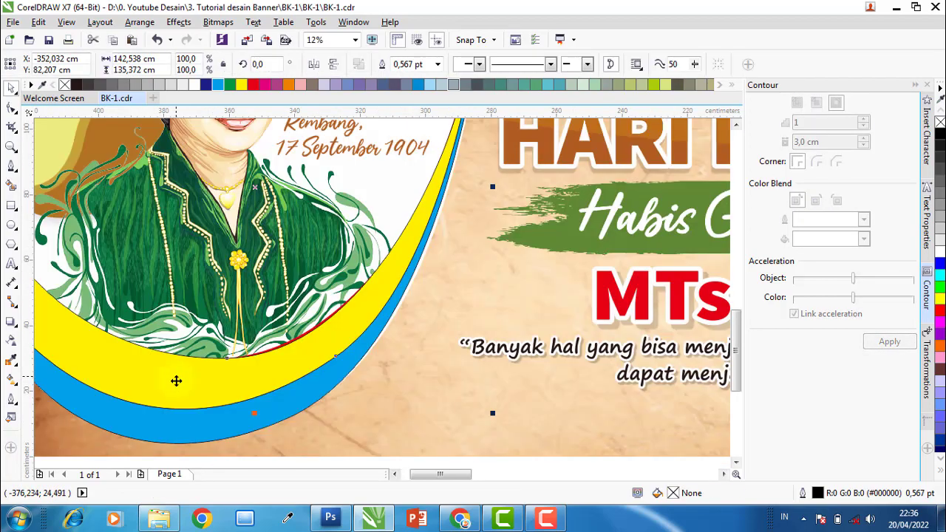
shift+click(169, 422)
scroll(127, 377, down, 2)
scroll(127, 377, down, 4)
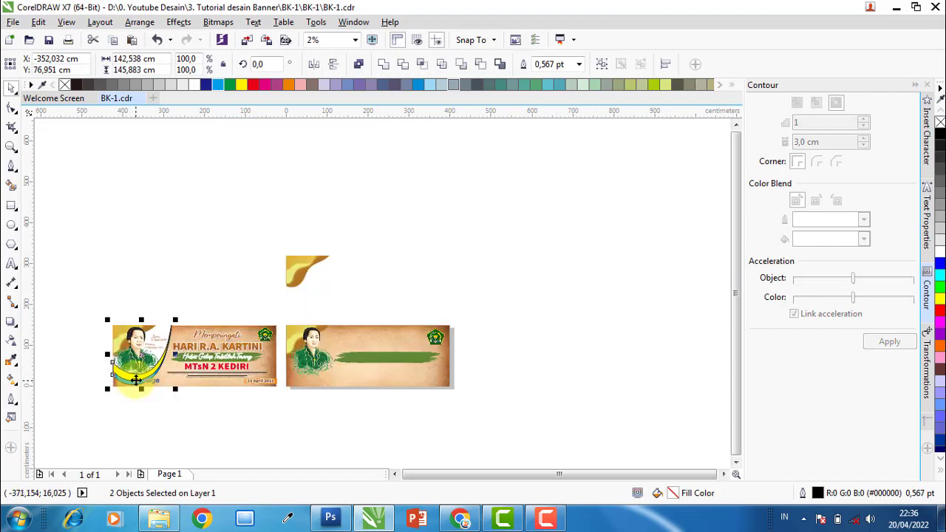
drag(146, 385, 311, 380)
- PowerClip the arcs inside the second banner's background, then select the yellow arc
scroll(327, 374, up, 2)
scroll(407, 379, up, 2)
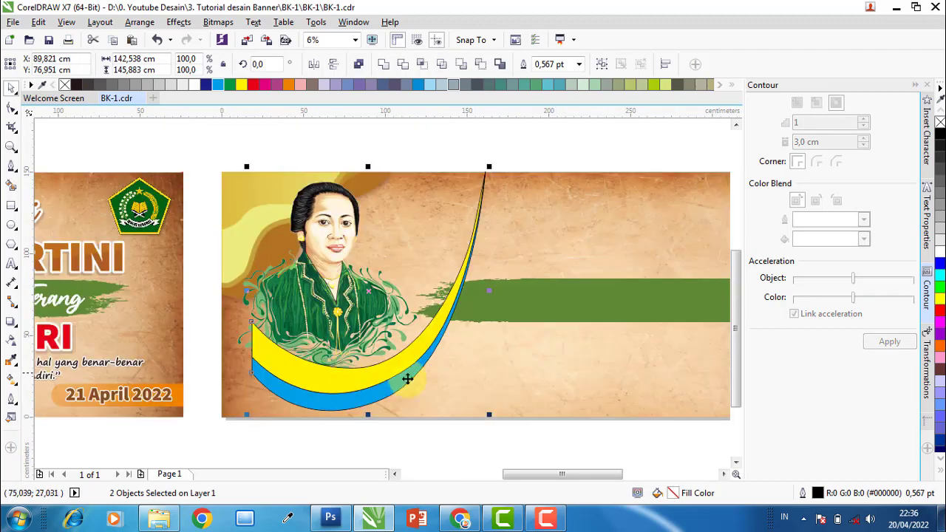
click(556, 381)
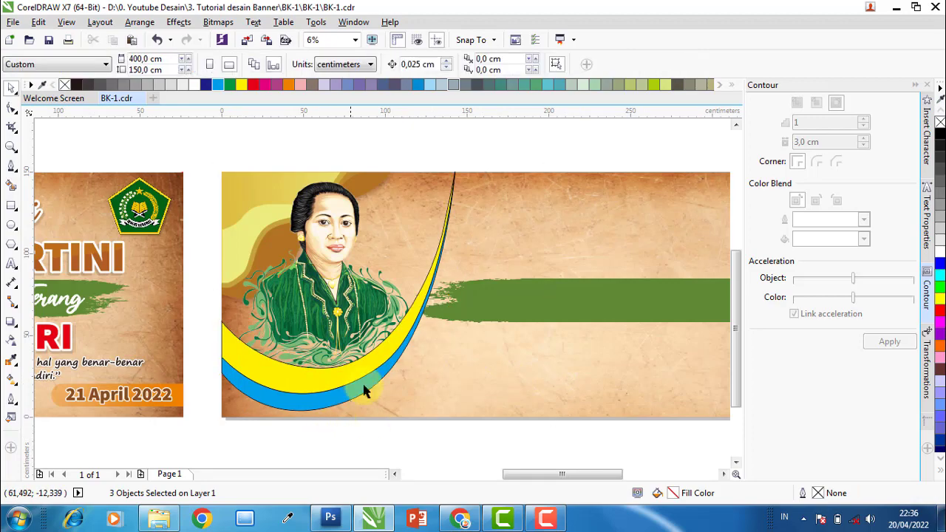
scroll(443, 207, up, 2)
scroll(465, 221, up, 2)
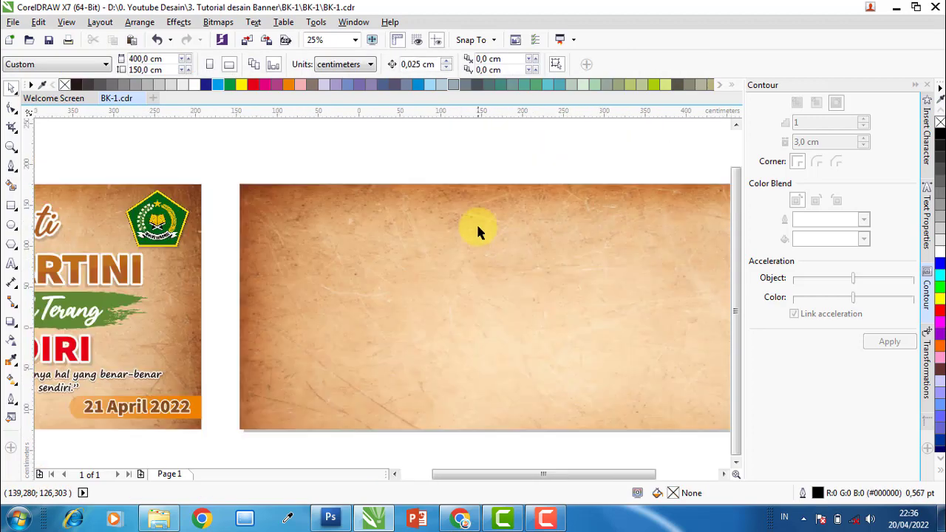
scroll(459, 251, down, 3)
scroll(414, 303, up, 2)
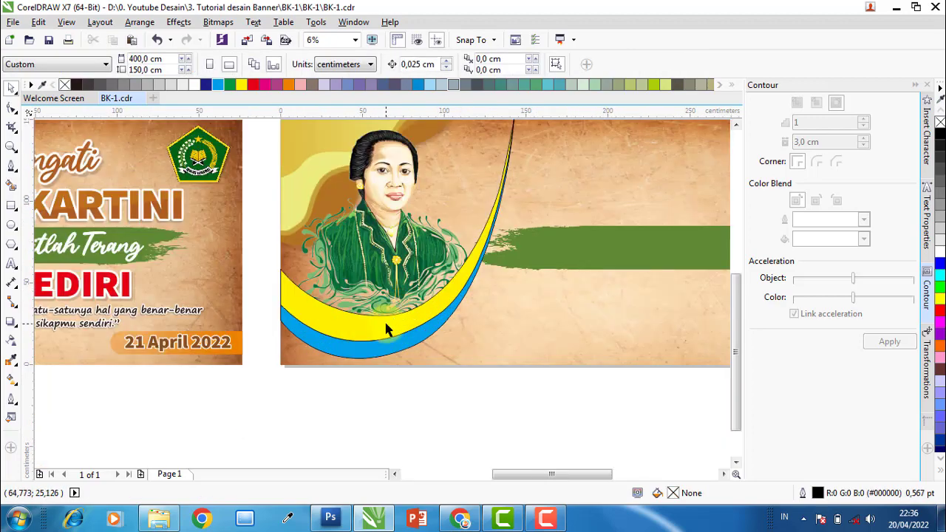
click(386, 331)
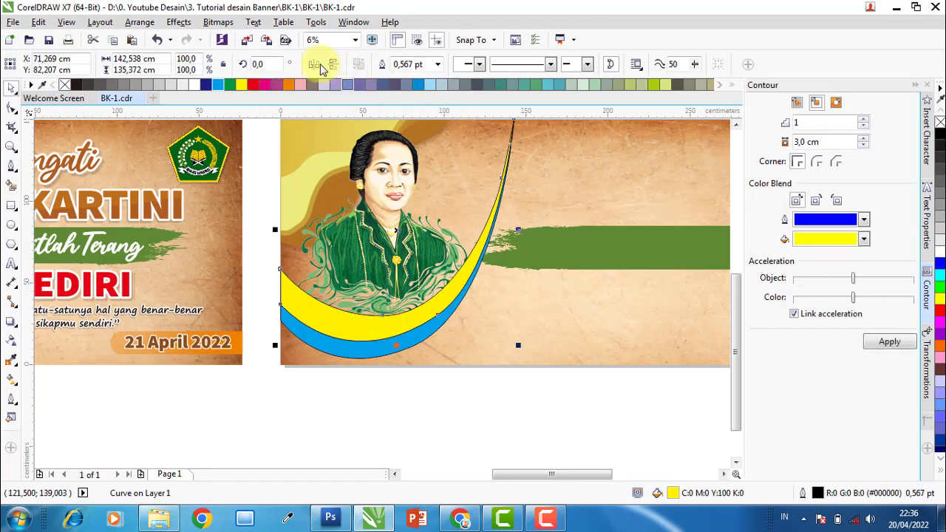
- Recolour the upper arc red with no outline and fill the lower blue band white
click(254, 85)
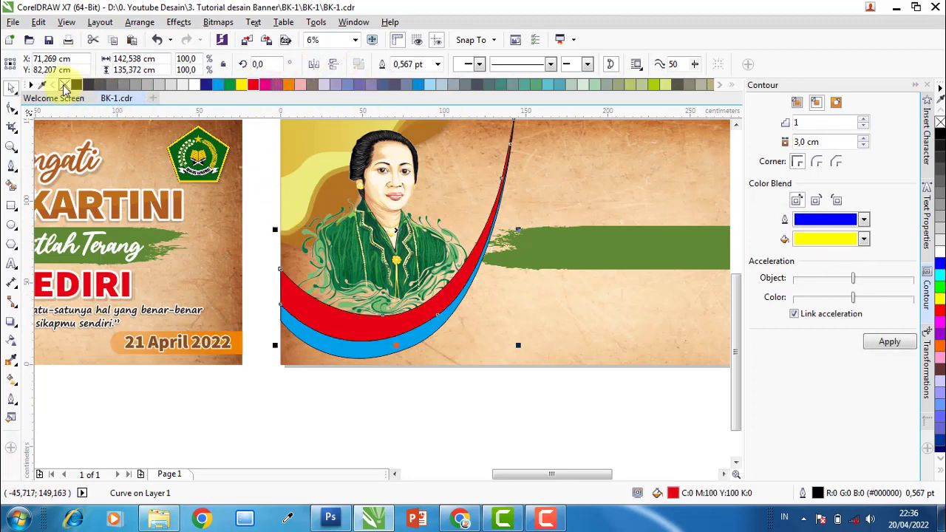
right_click(64, 86)
click(342, 310)
click(352, 355)
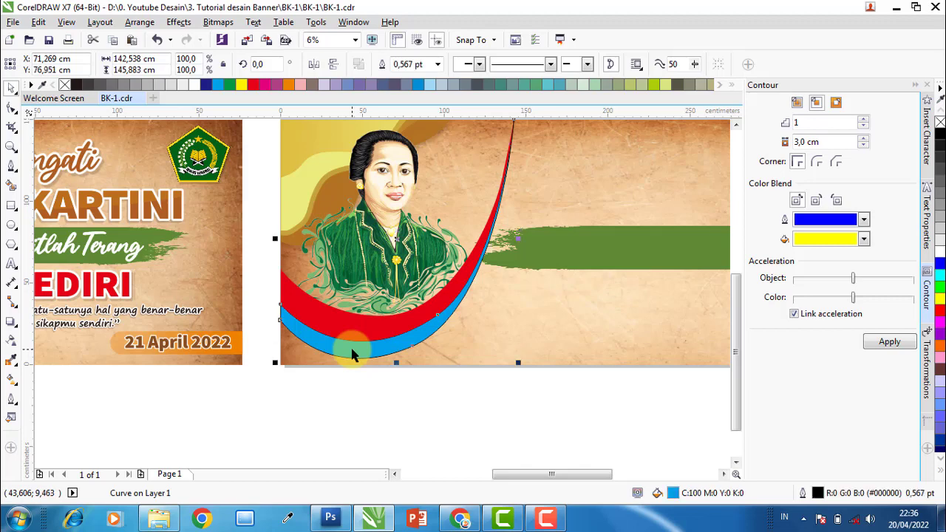
click(190, 86)
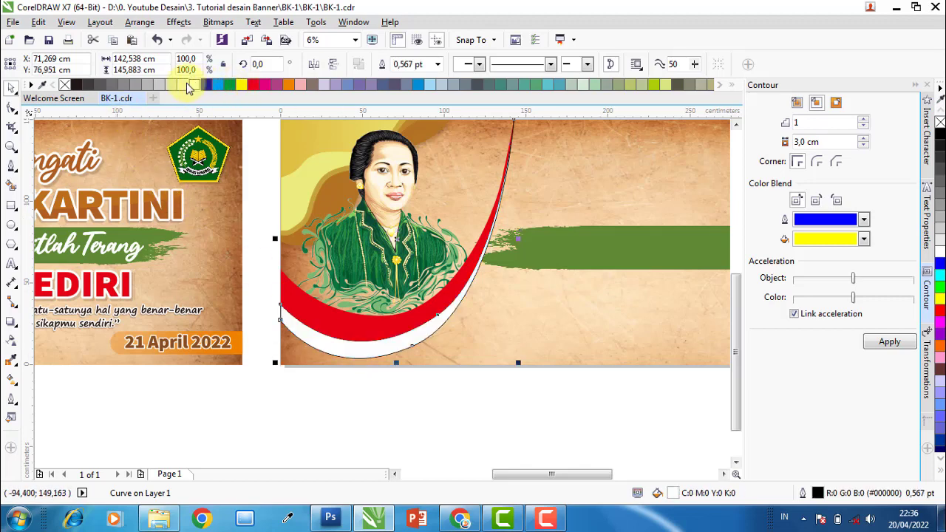
click(416, 405)
scroll(422, 410, down, 2)
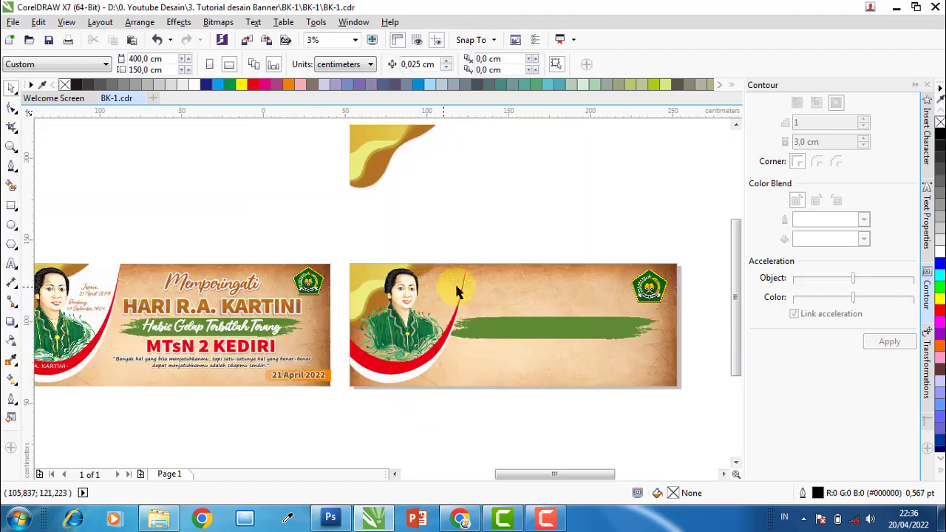
scroll(462, 285, up, 4)
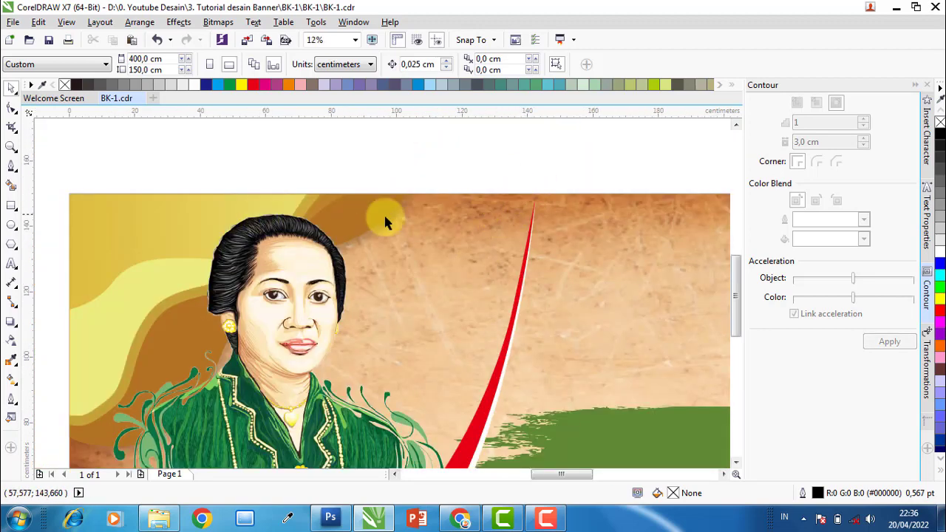
click(518, 314)
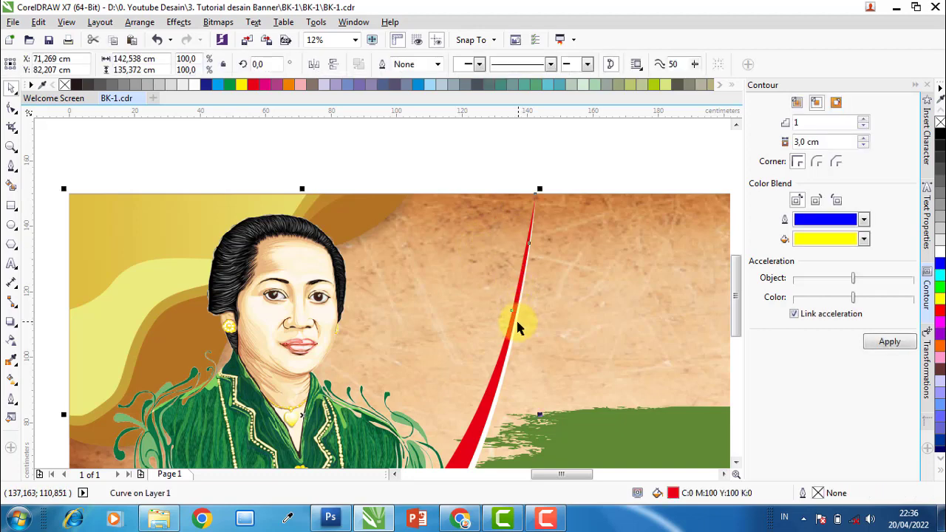
drag(525, 265, 495, 266)
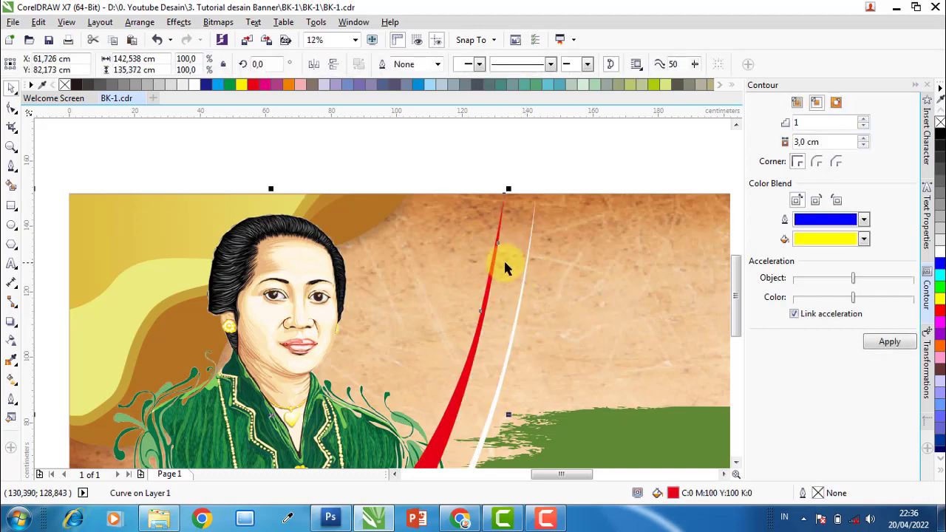
key(ctrl+z)
scroll(505, 362, up, 2)
scroll(495, 377, up, 2)
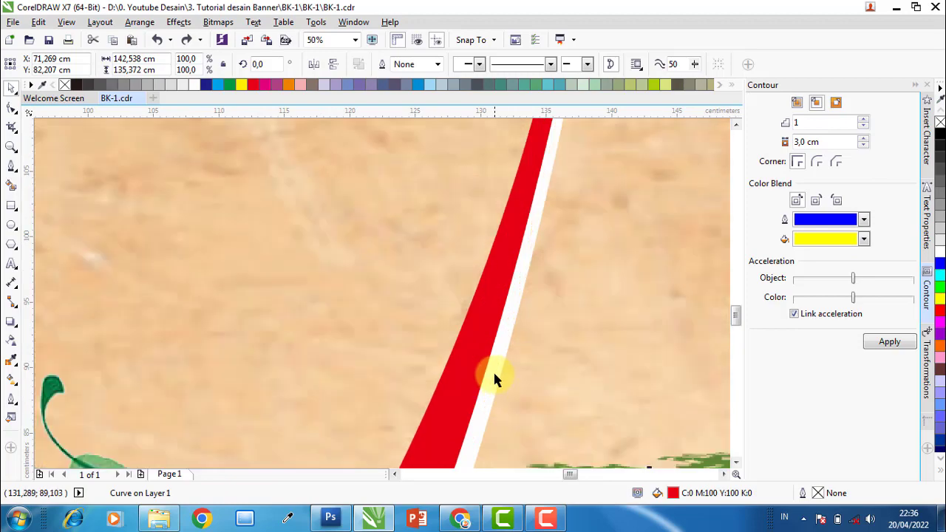
shift+click(495, 375)
scroll(503, 362, down, 3)
scroll(513, 328, down, 3)
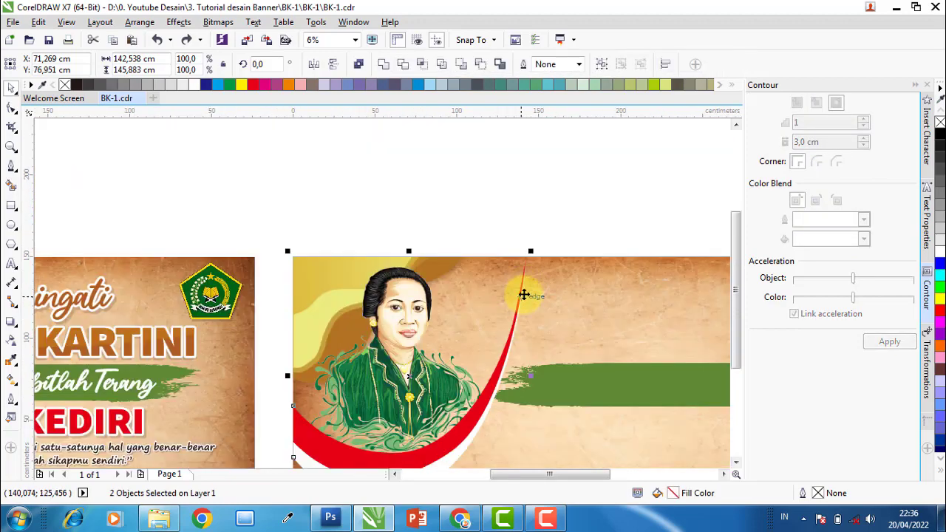
scroll(536, 255, up, 3)
shift+click(595, 306)
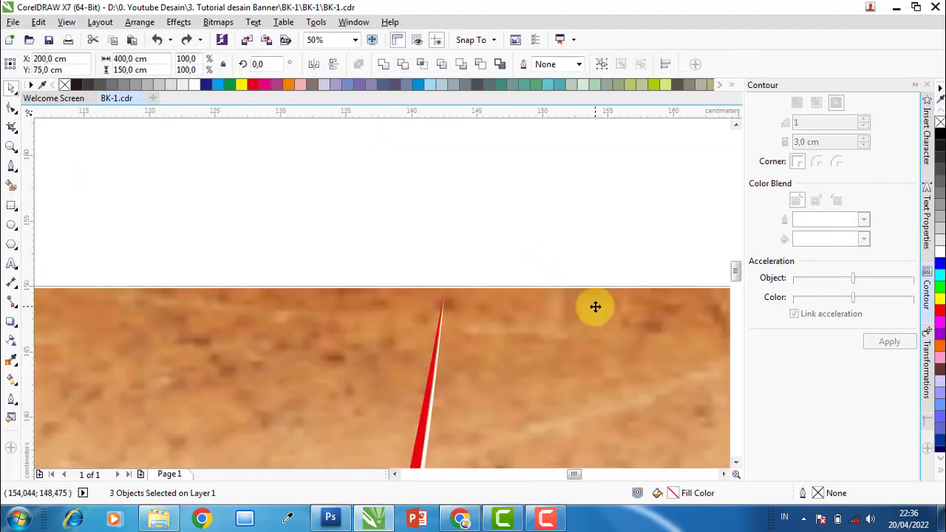
click(511, 223)
scroll(518, 233, down, 4)
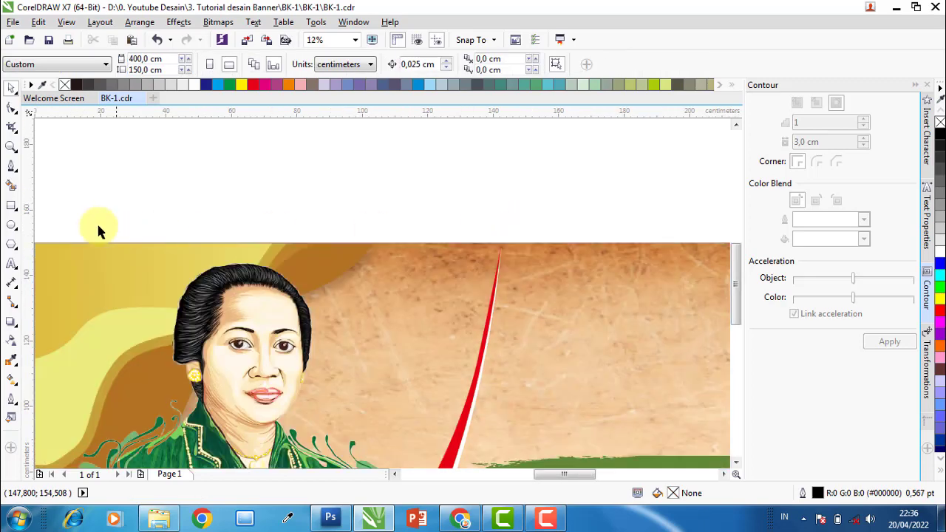
- Trace a Bezier path from the red arc's top tip down along the ribbon's edge
click(12, 167)
scroll(518, 251, up, 2)
scroll(473, 222, up, 2)
click(442, 207)
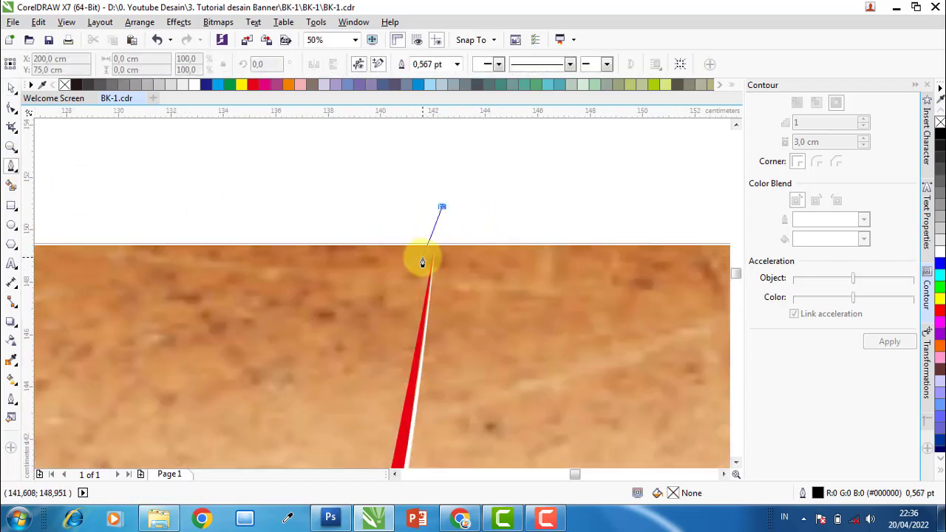
scroll(444, 229, up, 2)
scroll(472, 207, up, 2)
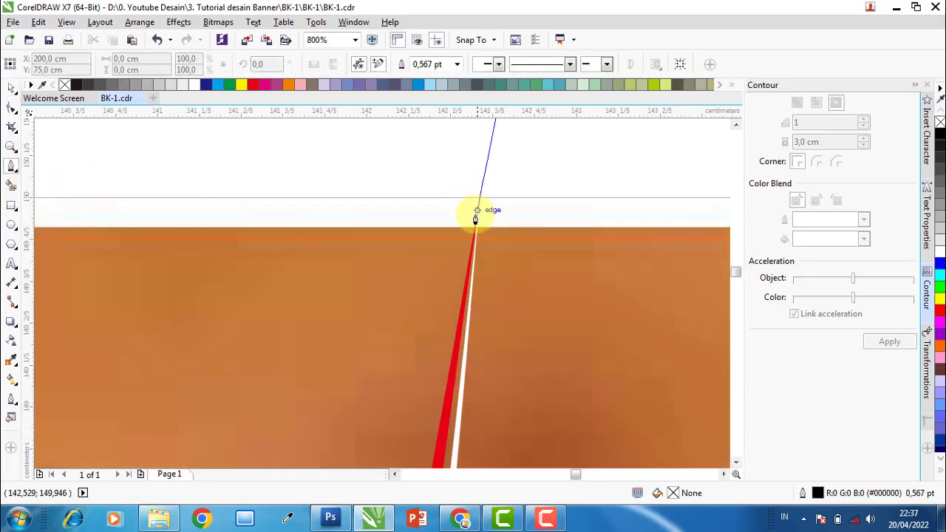
scroll(448, 379, up, 2)
click(448, 381)
double_click(442, 420)
scroll(503, 286, down, 2)
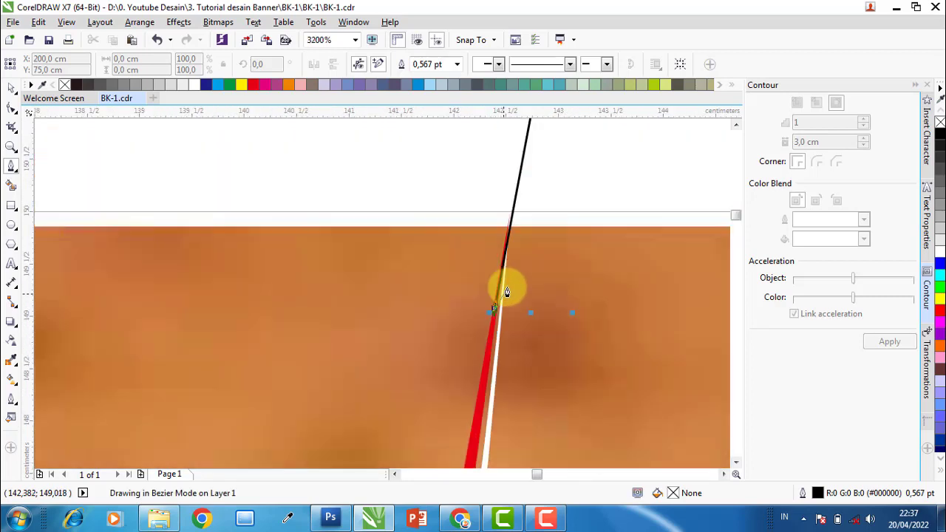
scroll(507, 301, down, 2)
scroll(496, 355, down, 2)
scroll(488, 412, up, 2)
- Continue the curve along the red band to its left end and close it above the banner
click(481, 420)
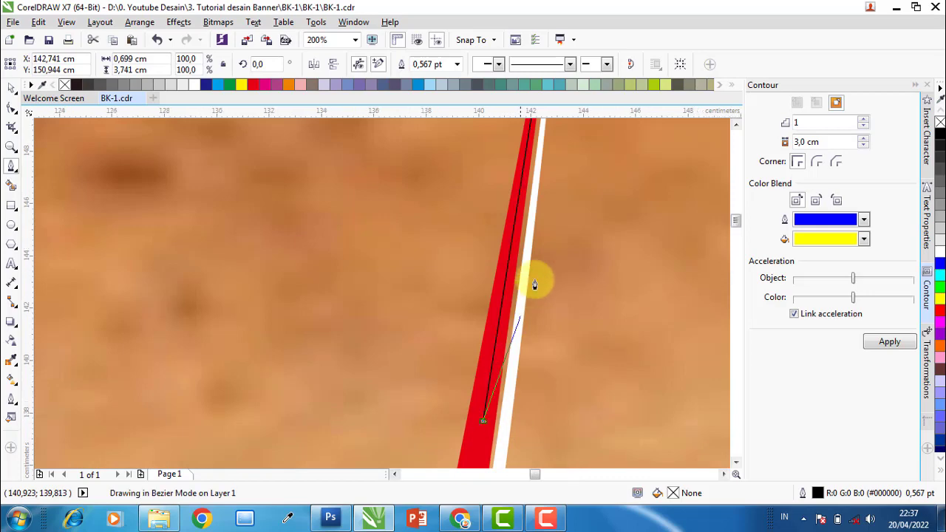
scroll(544, 259, down, 2)
scroll(547, 252, down, 1)
scroll(534, 360, up, 1)
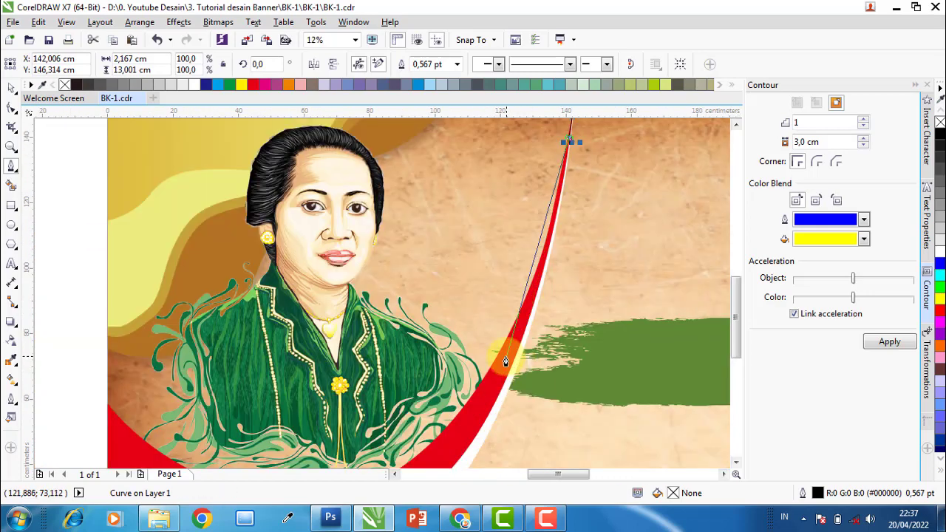
drag(501, 360, 453, 451)
double_click(433, 433)
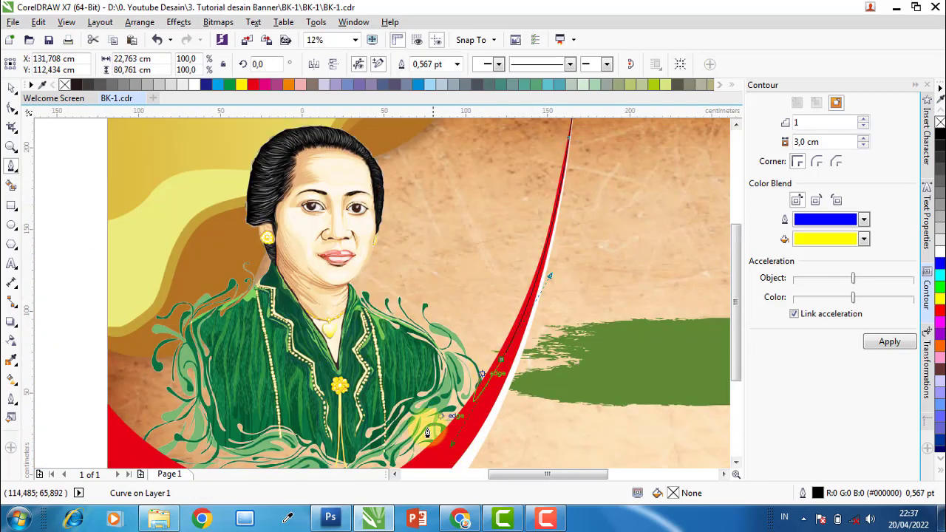
scroll(402, 386, down, 1)
scroll(394, 435, up, 1)
click(394, 434)
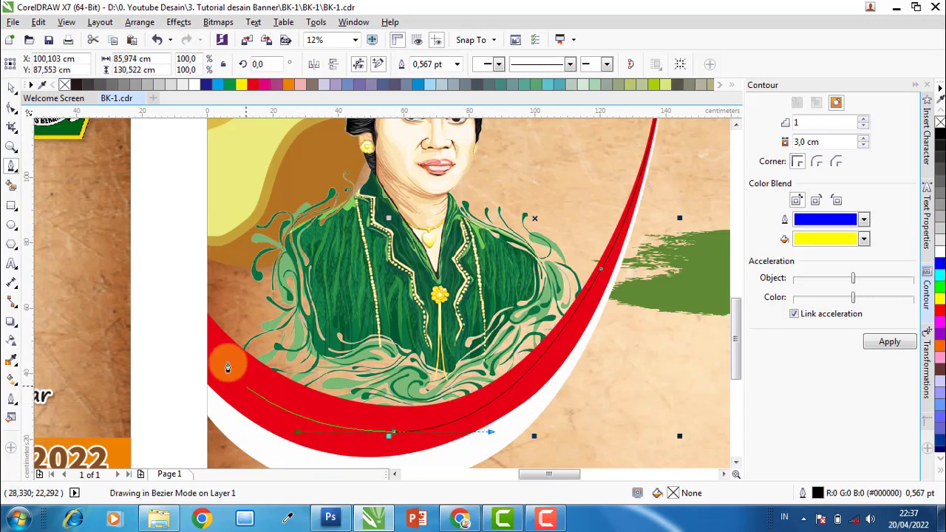
click(192, 338)
scroll(196, 266, down, 1)
scroll(196, 190, down, 1)
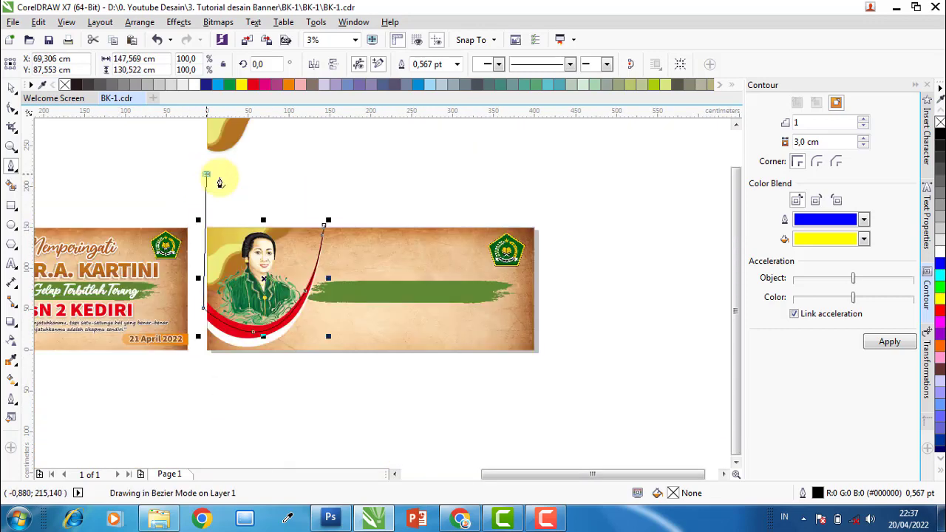
drag(205, 174, 297, 190)
double_click(326, 229)
- Draw a rectangle covering the outline's top part above the banner
click(11, 87)
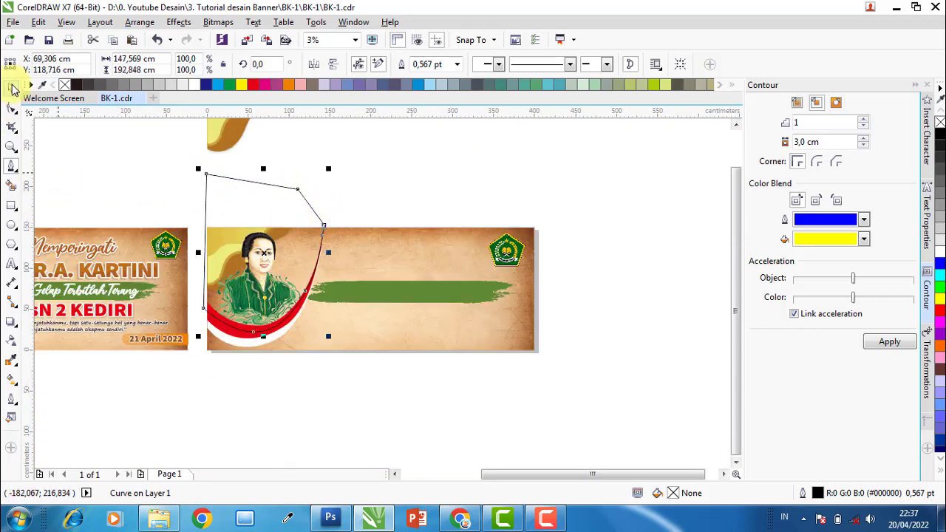
scroll(303, 246, up, 1)
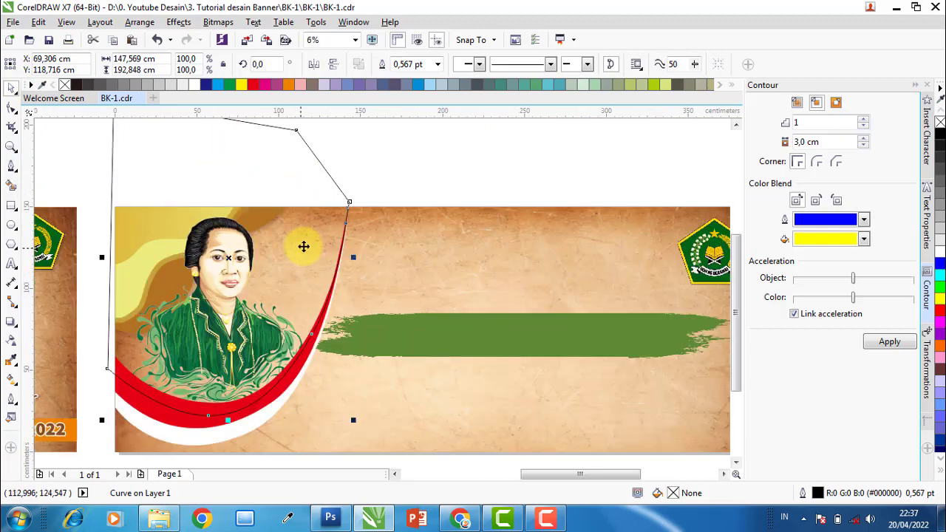
click(11, 206)
drag(381, 206, 72, 136)
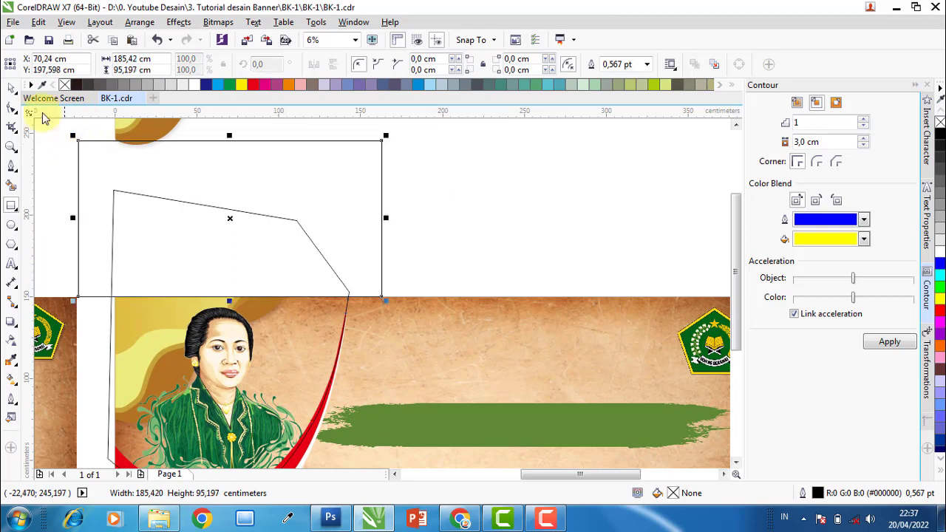
- Trim away the curve's part above the banner using the rectangle with Back Minus Front
click(11, 88)
click(109, 351)
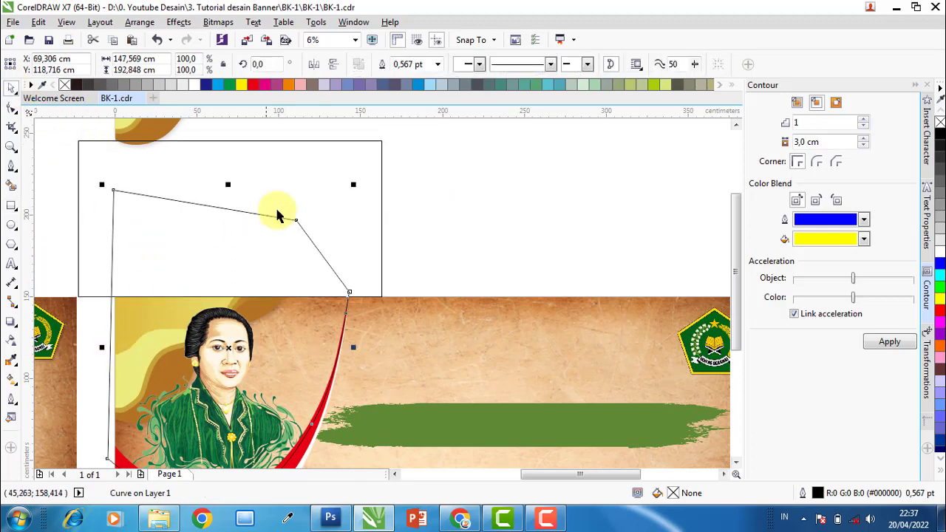
shift+click(353, 141)
click(482, 70)
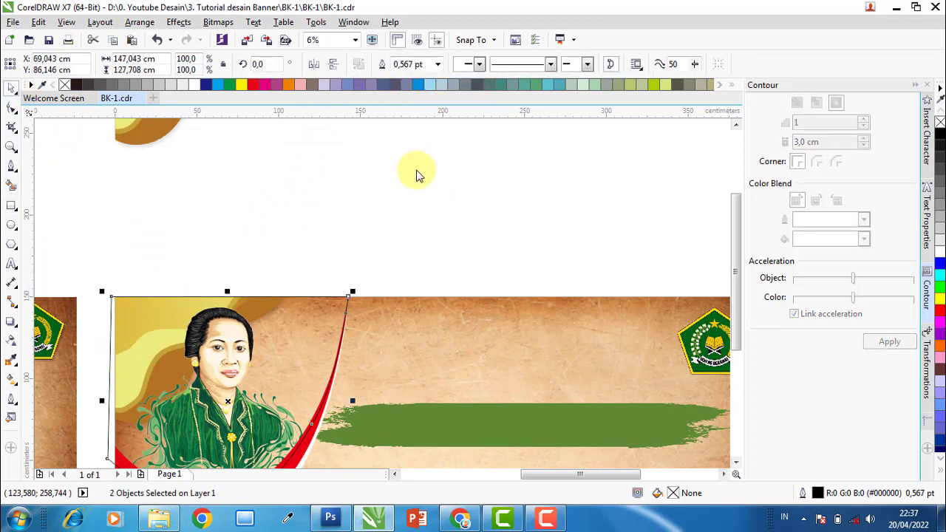
scroll(427, 182, down, 1)
- Cut a narrow rectangle at the banner's left edge out of the curve
click(11, 205)
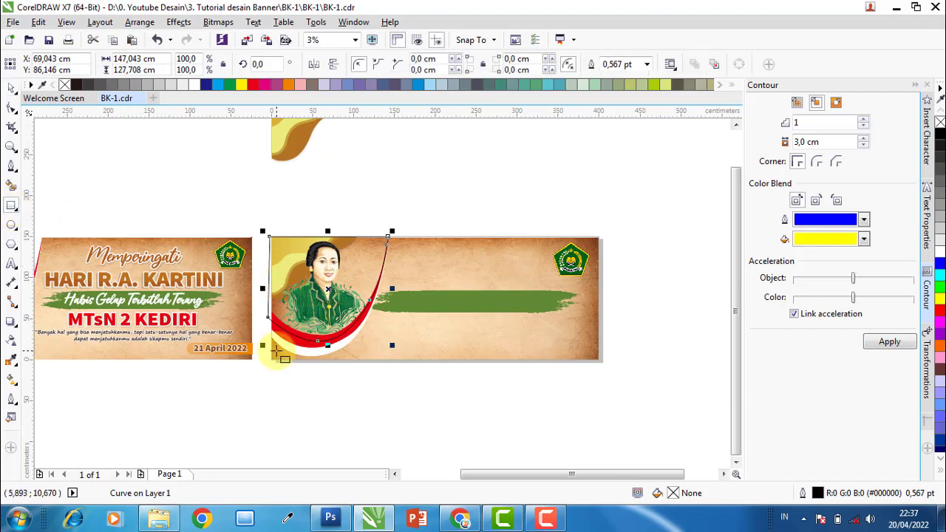
drag(271, 352, 250, 185)
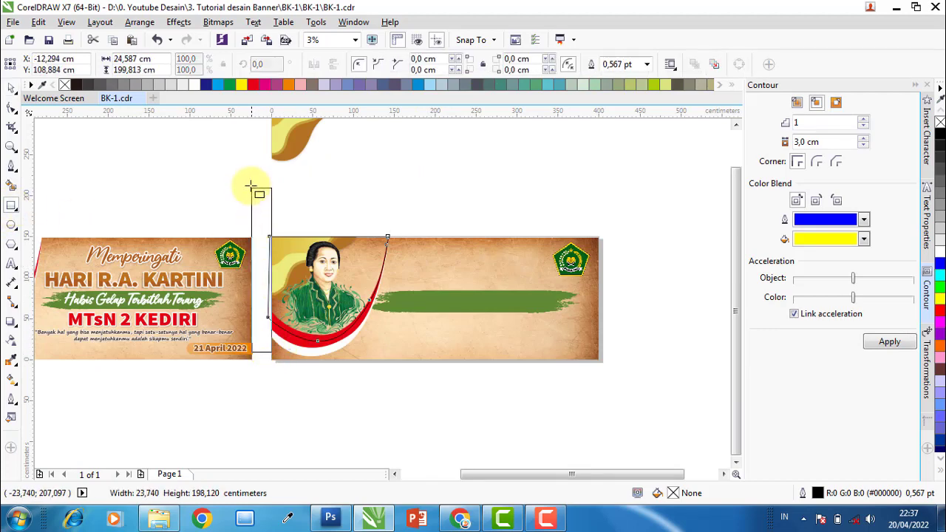
scroll(263, 326, up, 2)
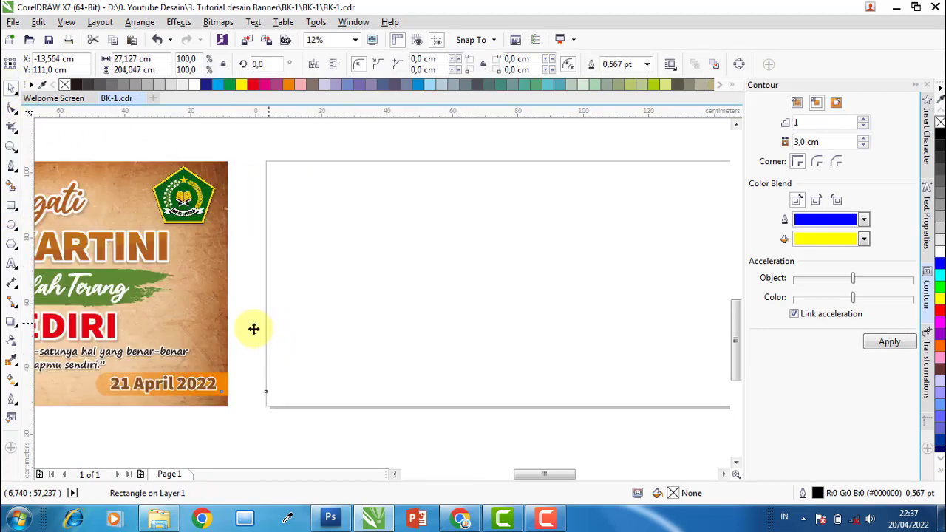
click(237, 354)
shift+click(451, 118)
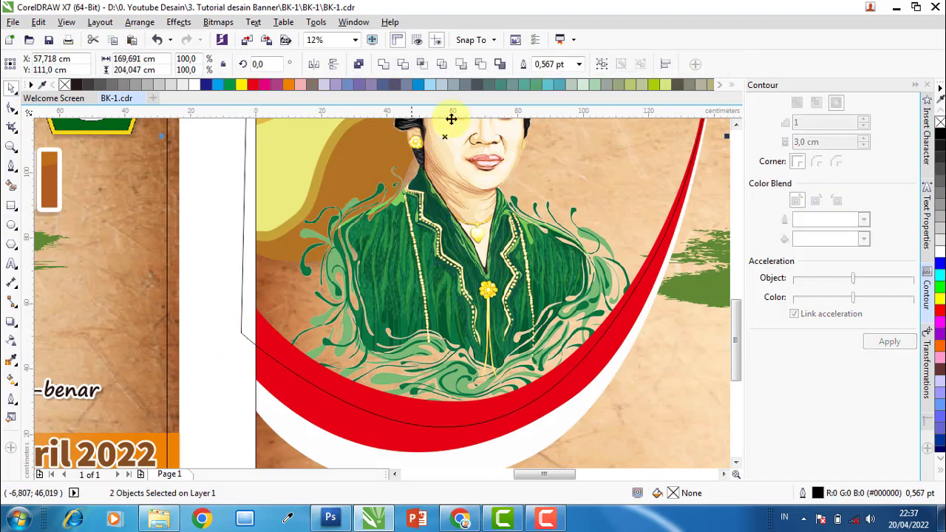
click(479, 65)
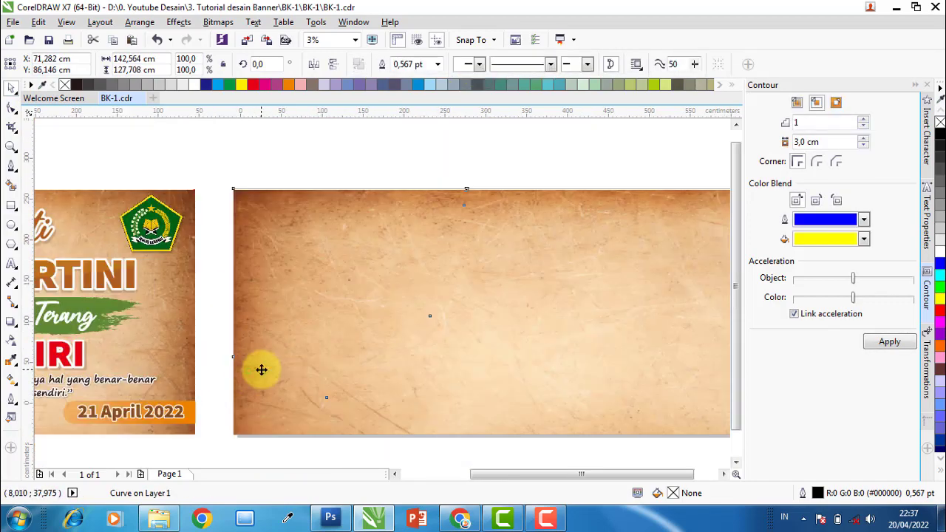
scroll(262, 368, up, 2)
- Fill the shape inside the ribbon white and remove its outline
key(Escape)
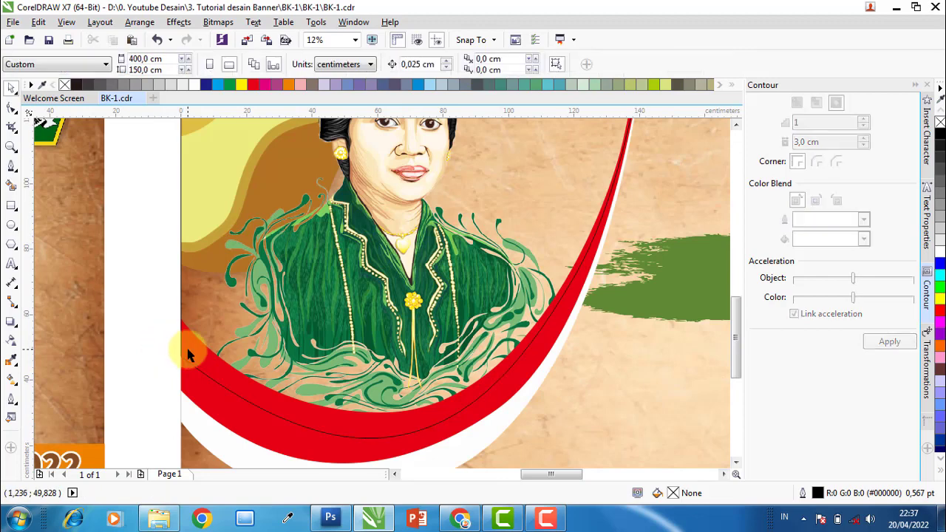
click(188, 355)
click(197, 85)
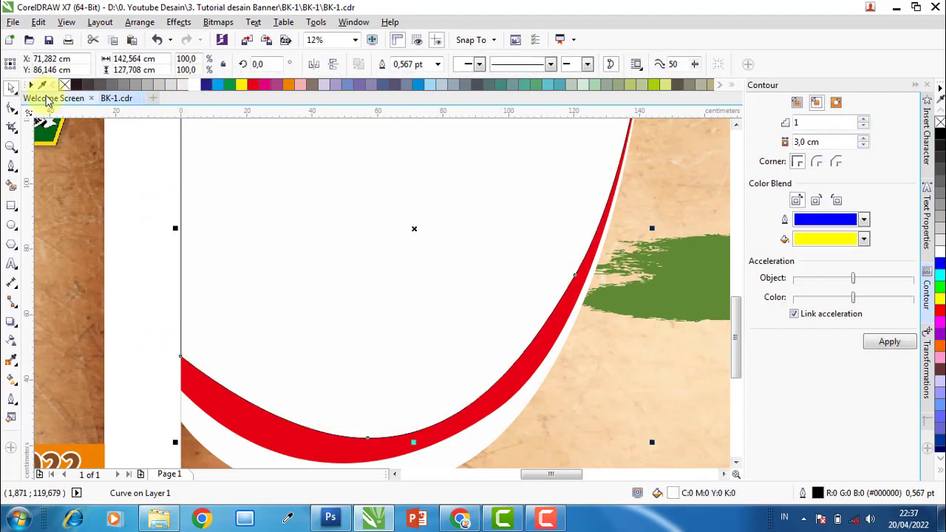
right_click(65, 85)
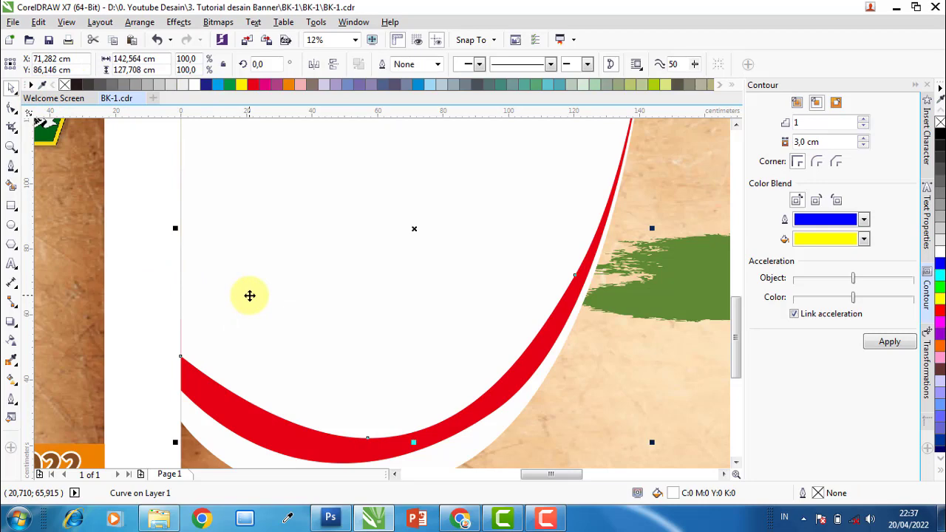
- Zoom in on the first banner and select the Jepara, 21 April 1879 date text
scroll(285, 296, down, 2)
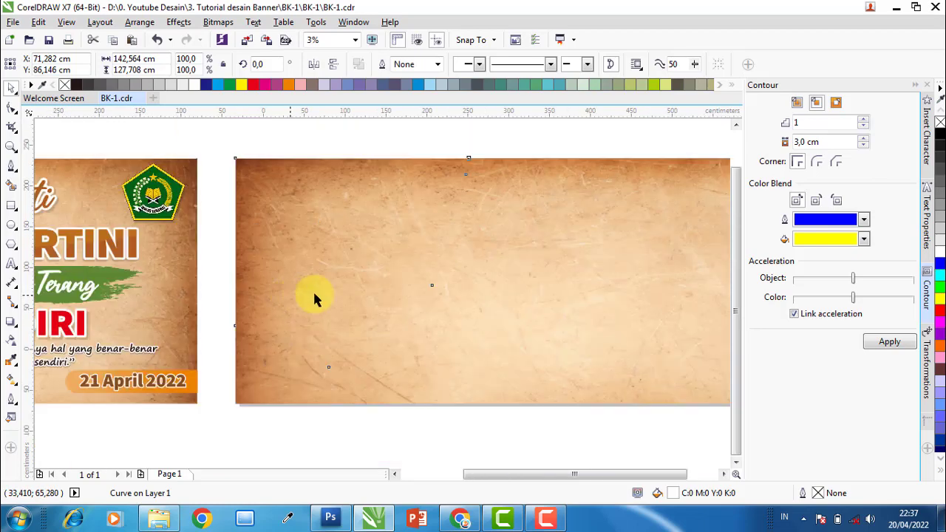
scroll(312, 295, down, 2)
click(466, 328)
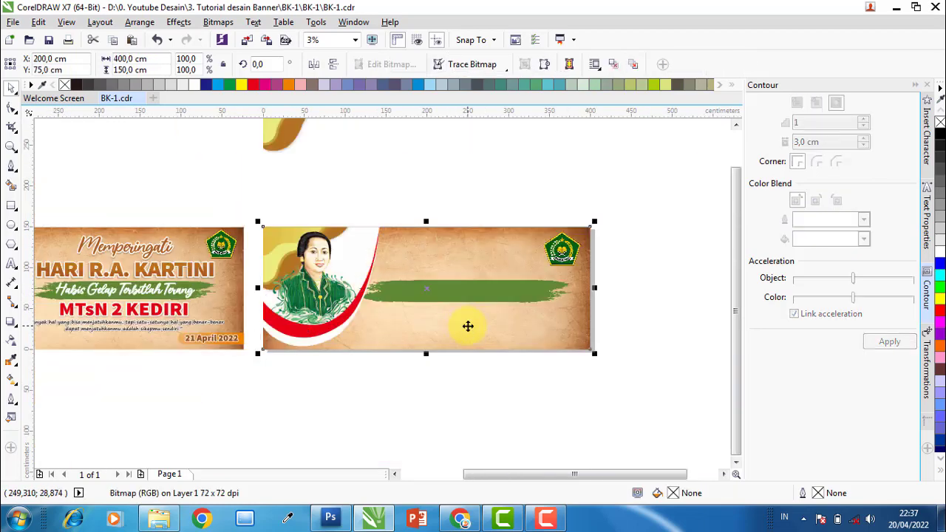
click(427, 392)
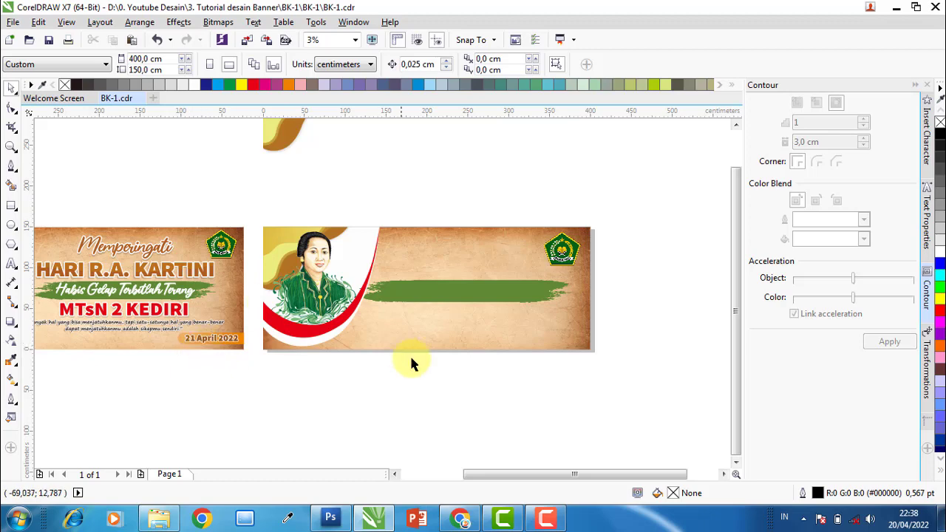
scroll(409, 354, down, 2)
scroll(220, 320, up, 2)
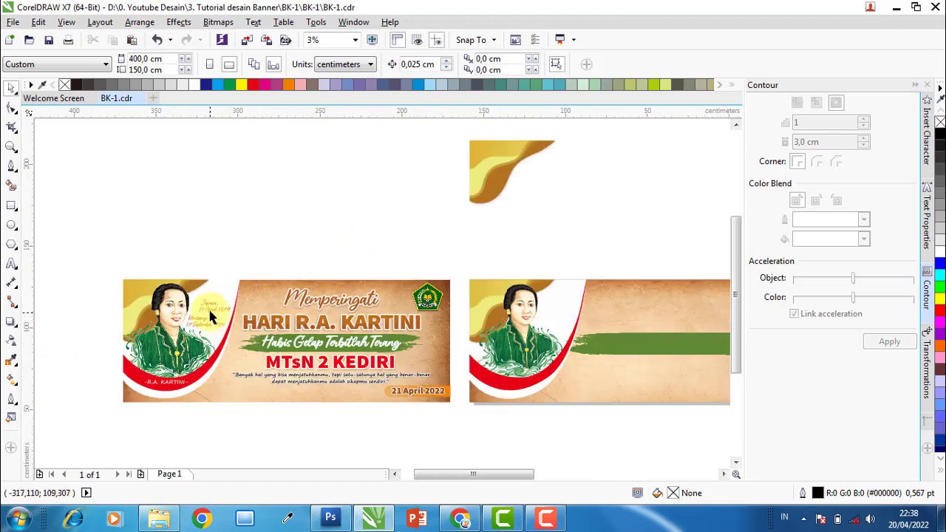
scroll(212, 316, up, 2)
scroll(195, 316, up, 3)
click(228, 271)
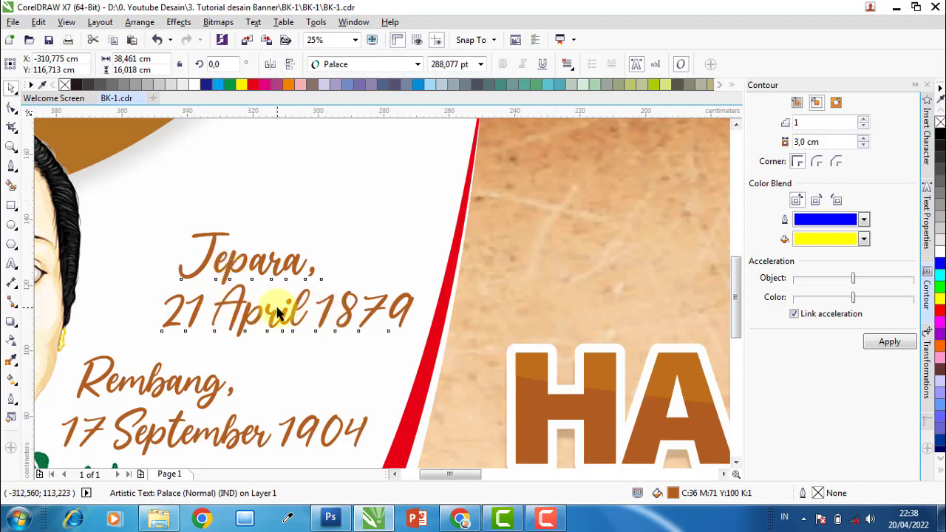
scroll(275, 311, down, 2)
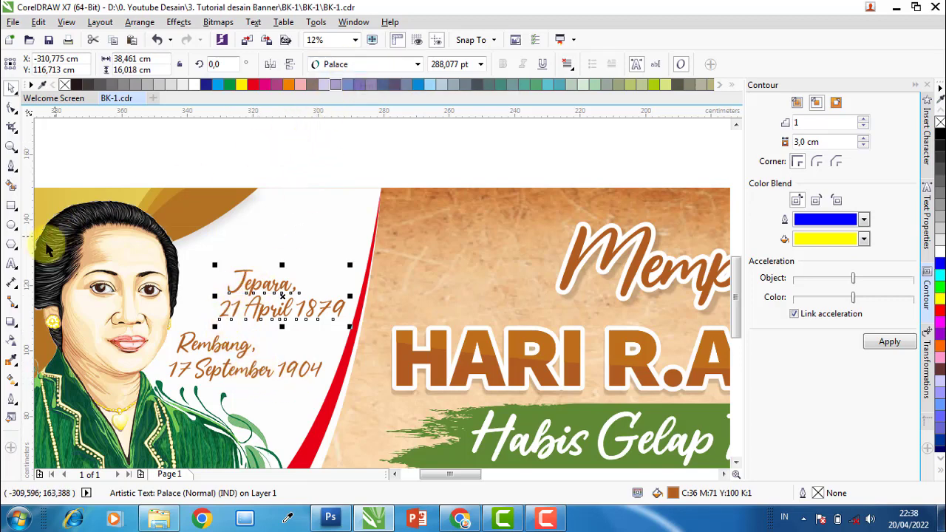
click(11, 263)
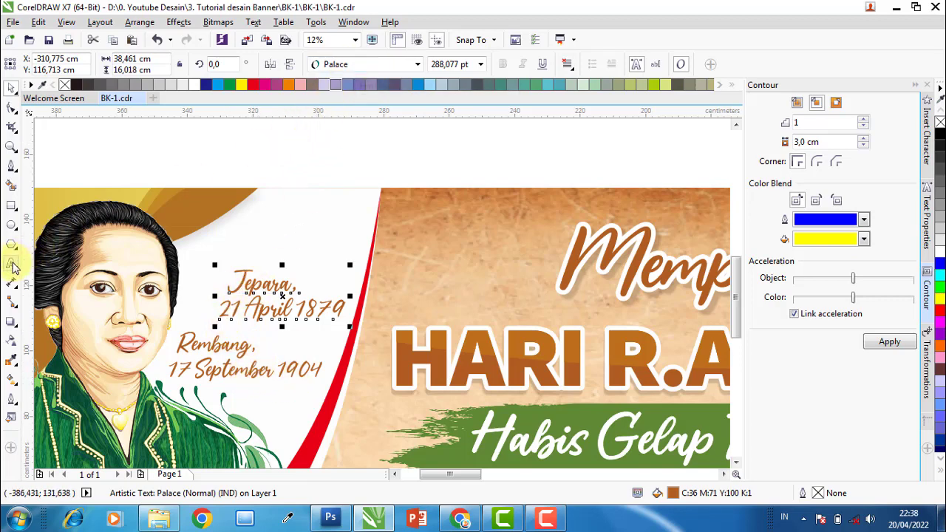
- Create a 200 pt Palace script test text 'gjjy', then delete it
click(373, 147)
click(481, 65)
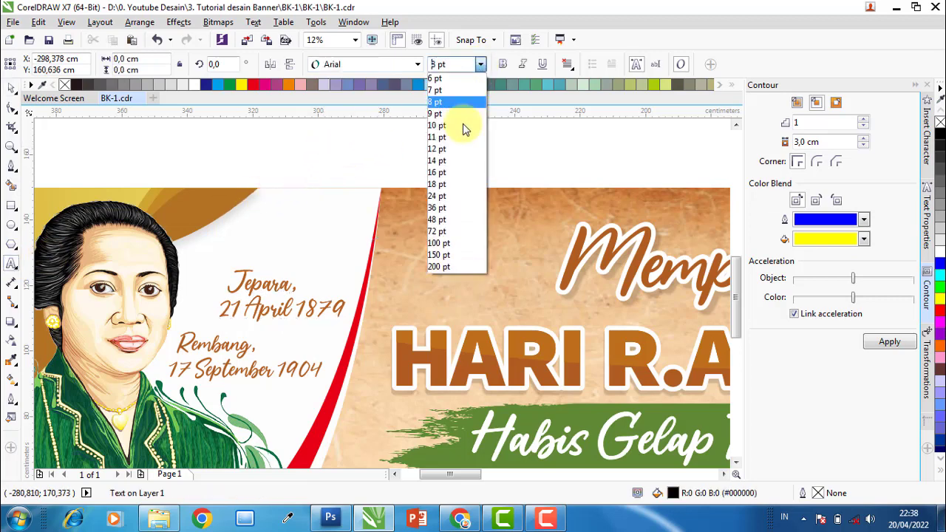
key(Return)
text(jghjj)
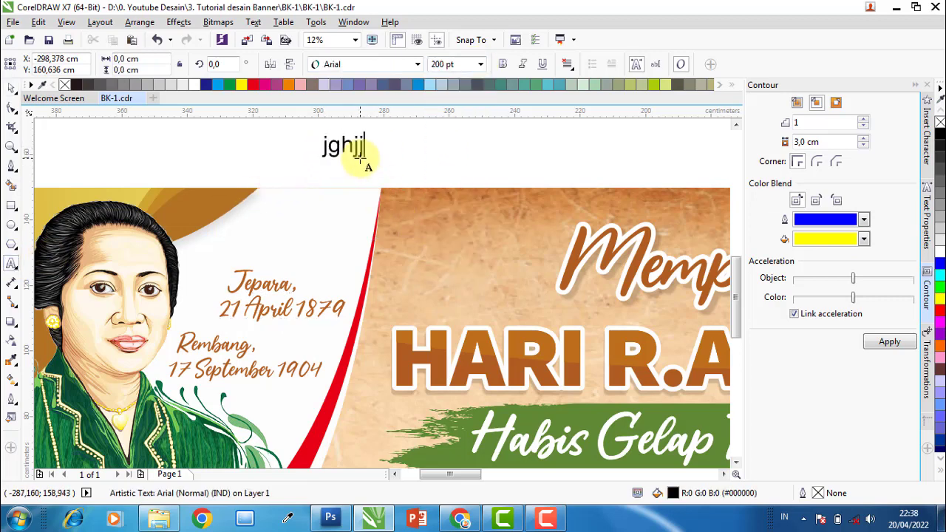
text(gjjy)
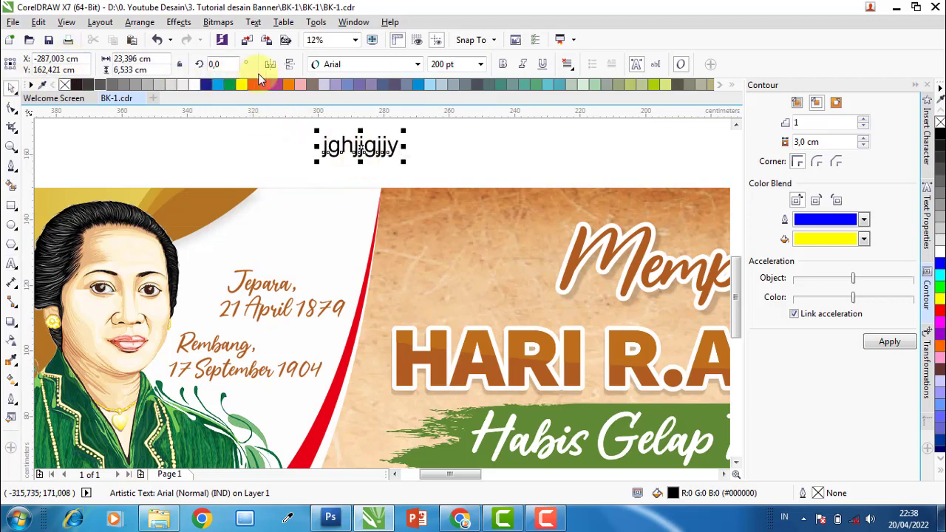
click(417, 64)
click(341, 96)
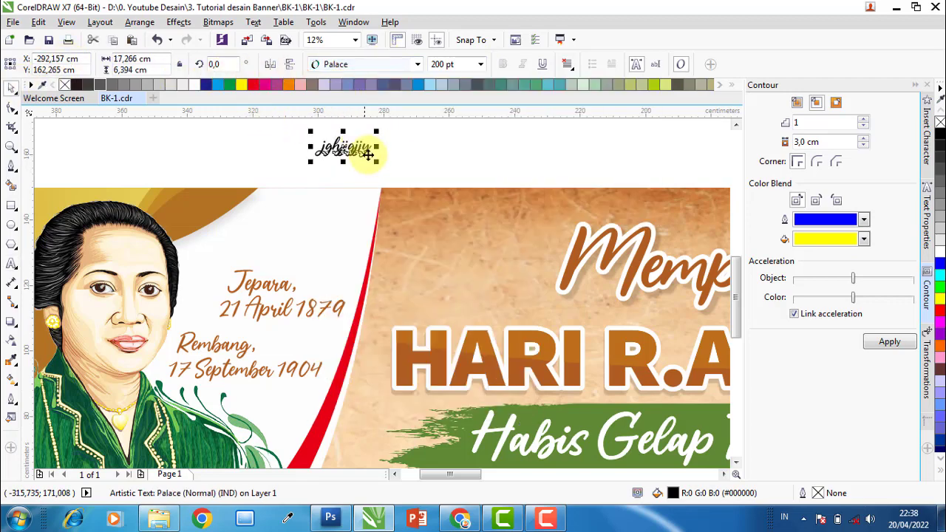
drag(384, 167, 464, 213)
key(Delete)
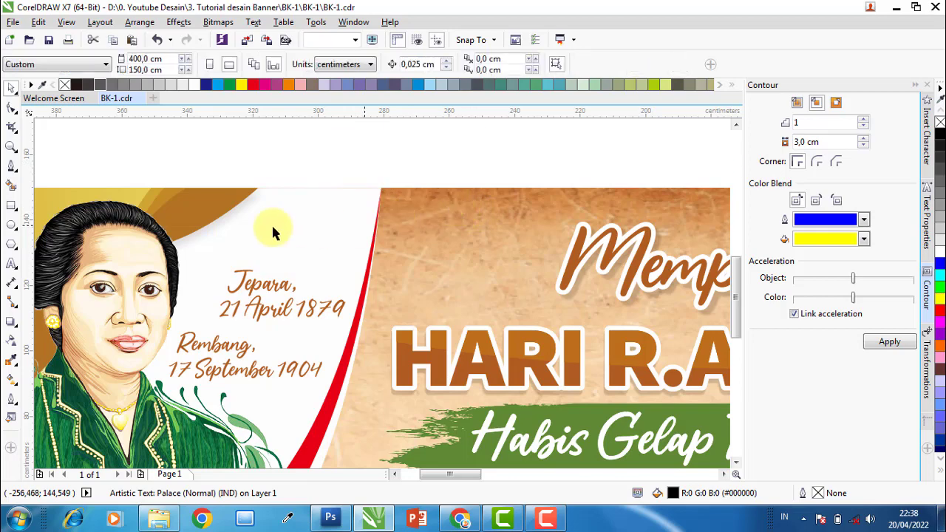
- Select the Jepara and Rembang date texts on the first banner together
scroll(224, 211, down, 1)
click(244, 265)
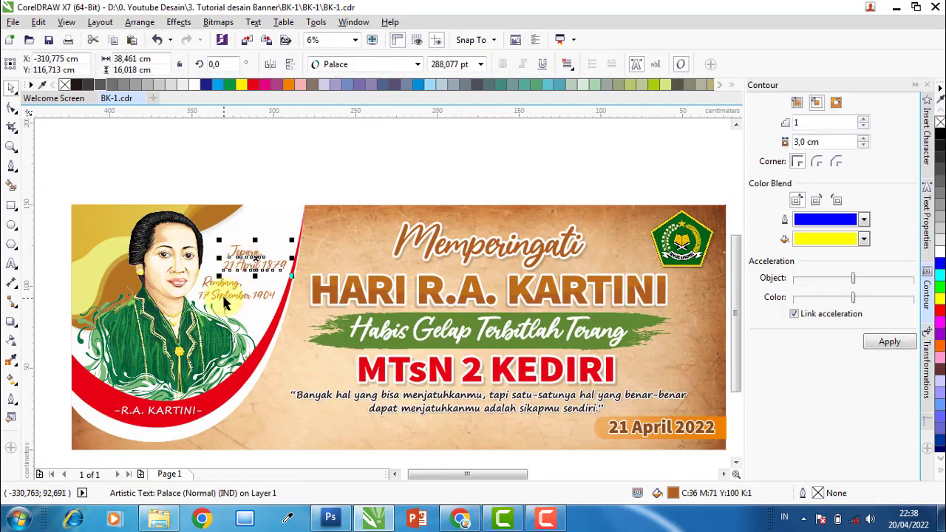
shift+click(225, 296)
scroll(222, 290, down, 1)
scroll(220, 288, down, 1)
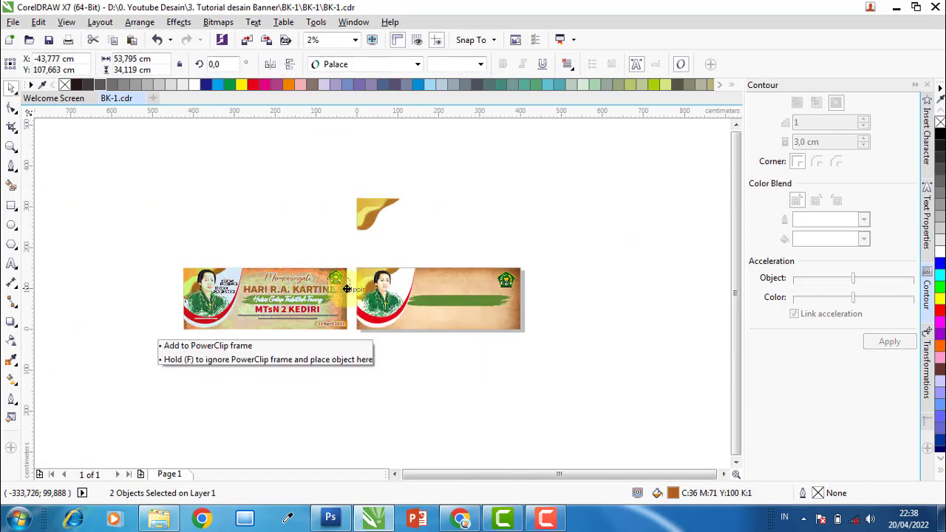
- Copy both date texts onto the second banner and place them beside the portrait
drag(221, 288, 399, 289)
scroll(408, 285, up, 1)
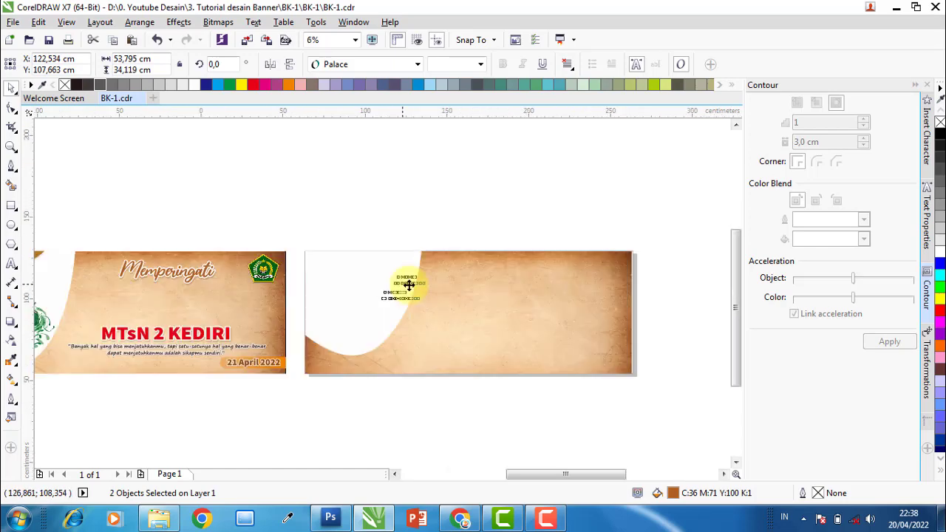
scroll(403, 275, up, 1)
drag(403, 252, 362, 245)
- Slightly shrink the portrait image on the second banner
click(229, 235)
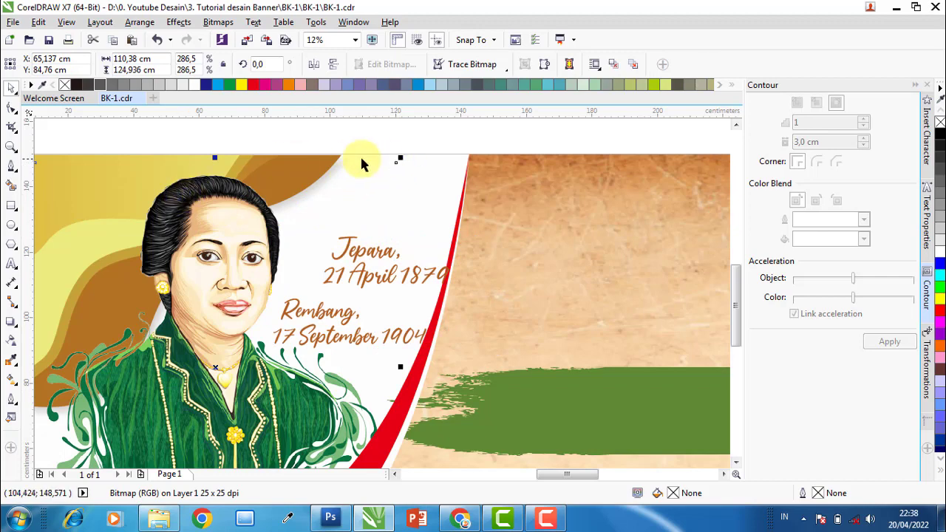
drag(397, 160, 397, 162)
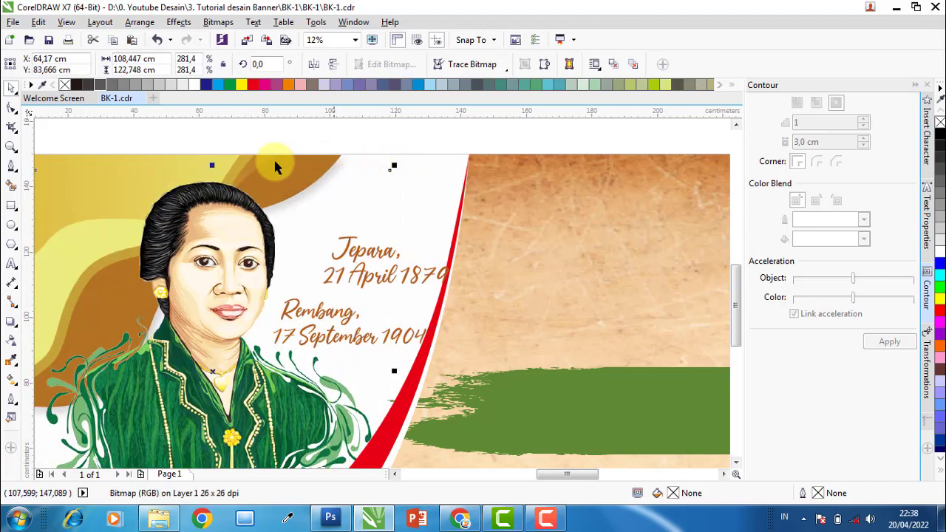
scroll(261, 162, down, 1)
click(319, 134)
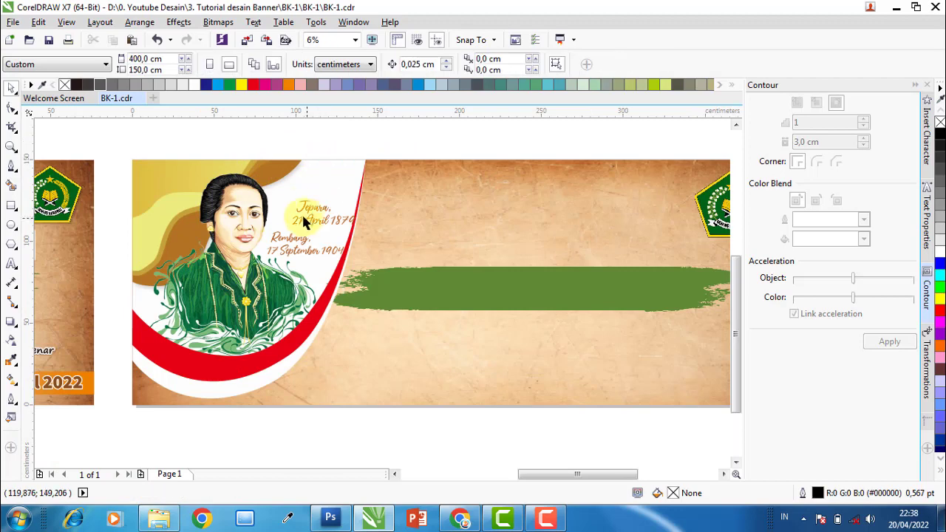
- Nudge both date texts slightly left on the second banner
scroll(301, 213, up, 1)
scroll(317, 221, up, 1)
click(316, 220)
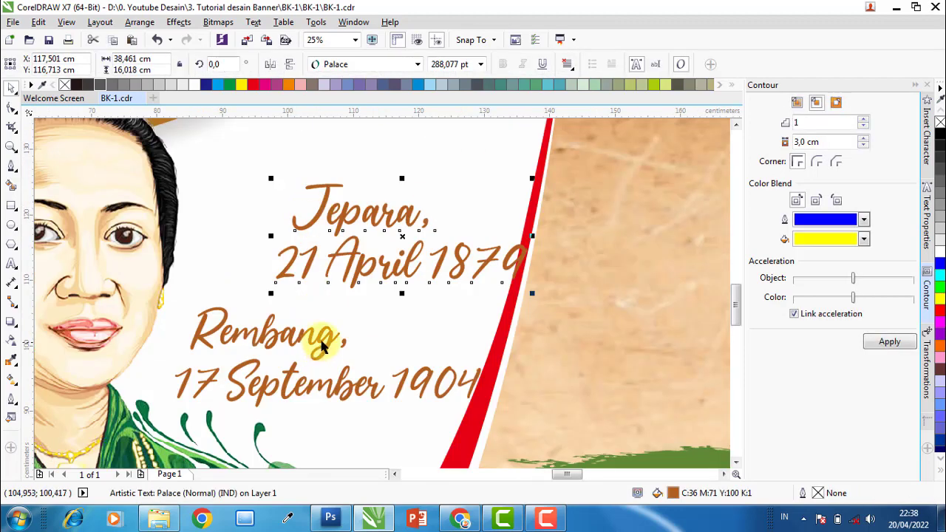
shift+click(317, 334)
drag(316, 334, 301, 334)
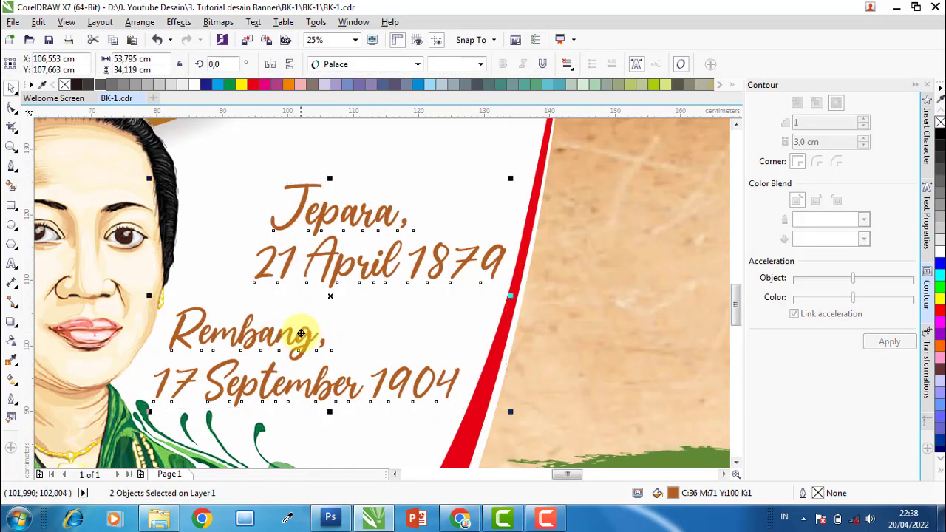
scroll(231, 316, down, 2)
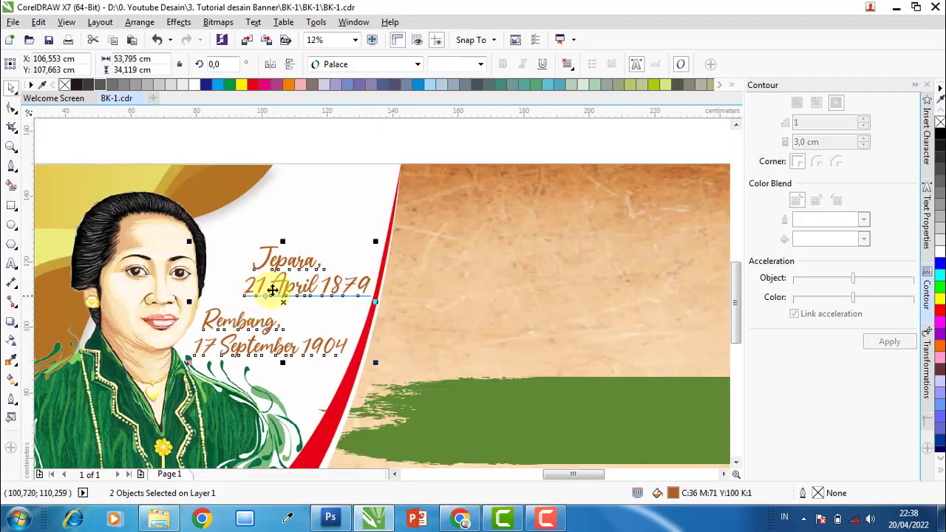
scroll(296, 277, down, 2)
scroll(355, 222, down, 2)
click(387, 185)
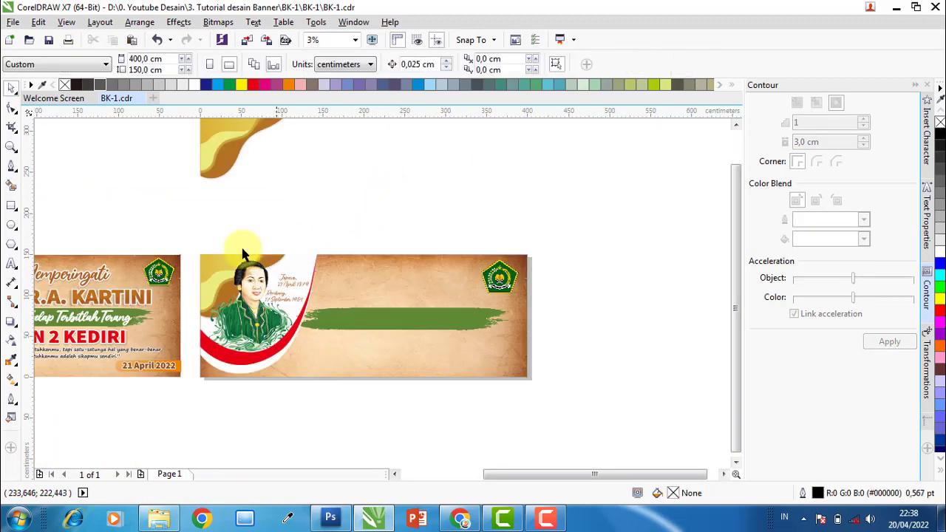
- Select and then deselect the Memperingati heading on the first banner
scroll(275, 244, down, 1)
scroll(233, 257, up, 3)
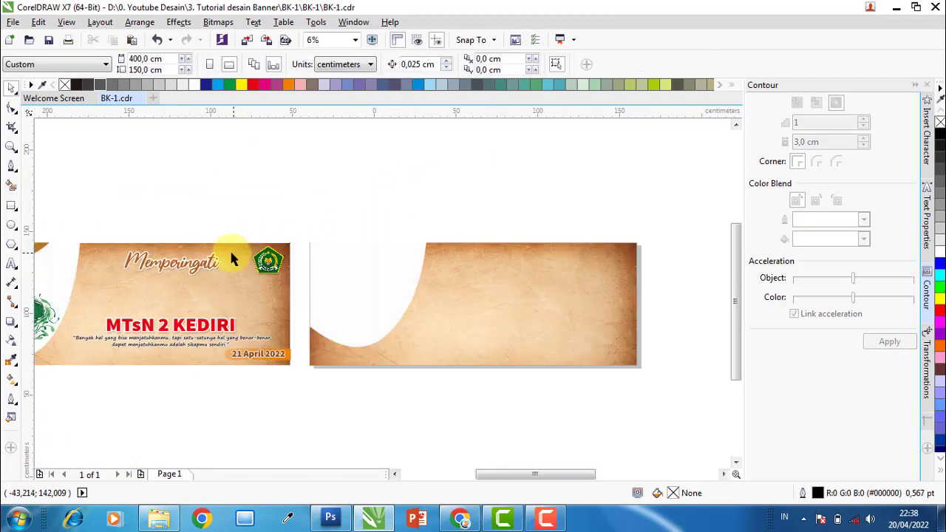
click(65, 275)
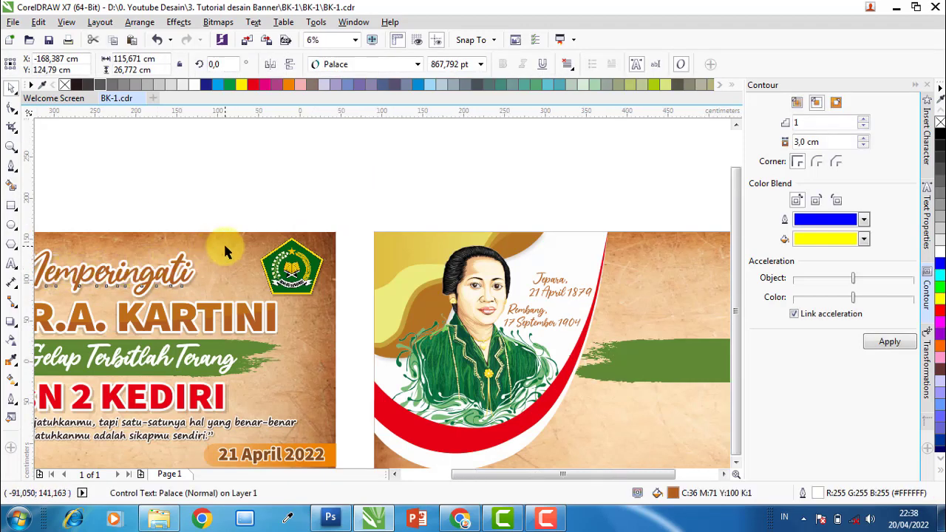
scroll(208, 245, down, 2)
click(62, 210)
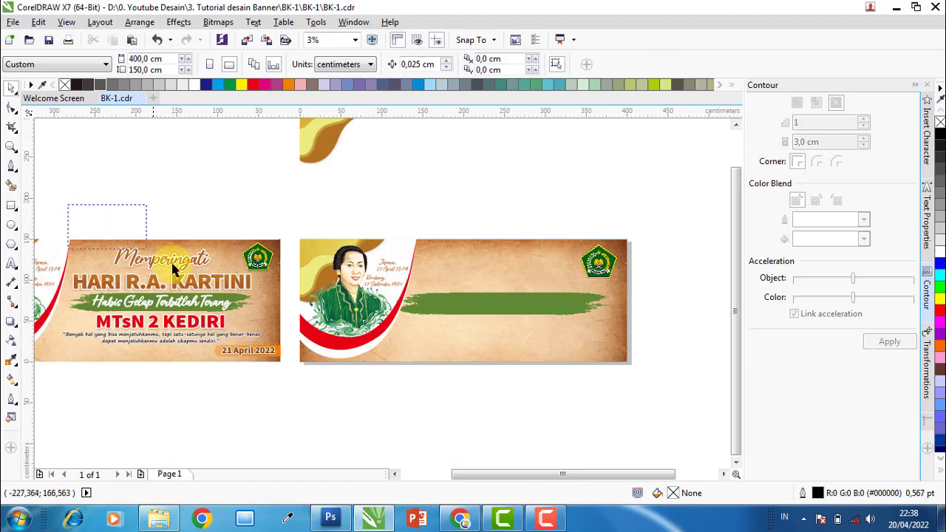
- Drop a copy of the Memperingati heading onto the second banner's top
drag(162, 260, 499, 262)
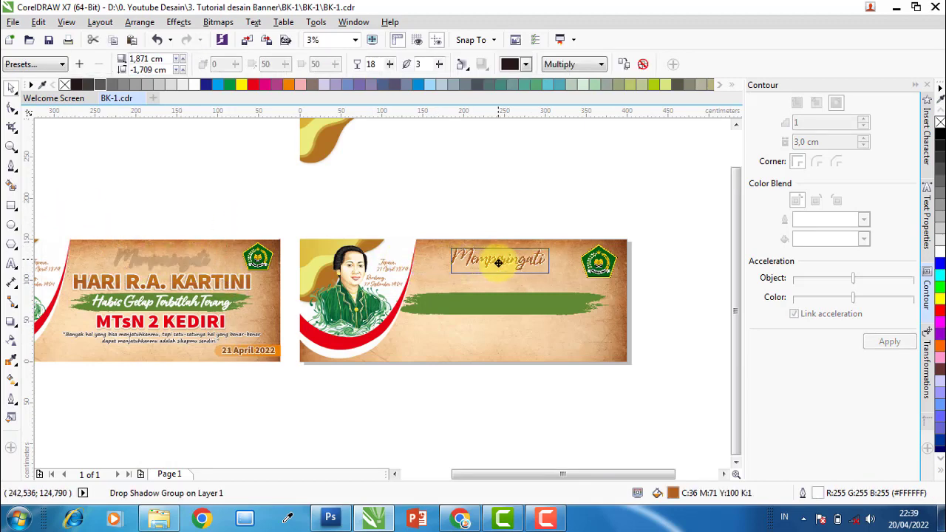
right_click(499, 268)
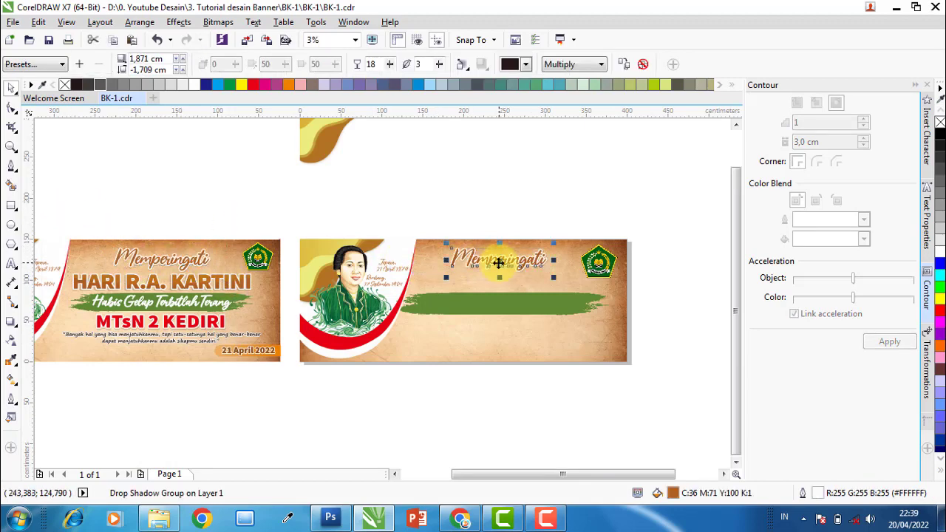
click(79, 283)
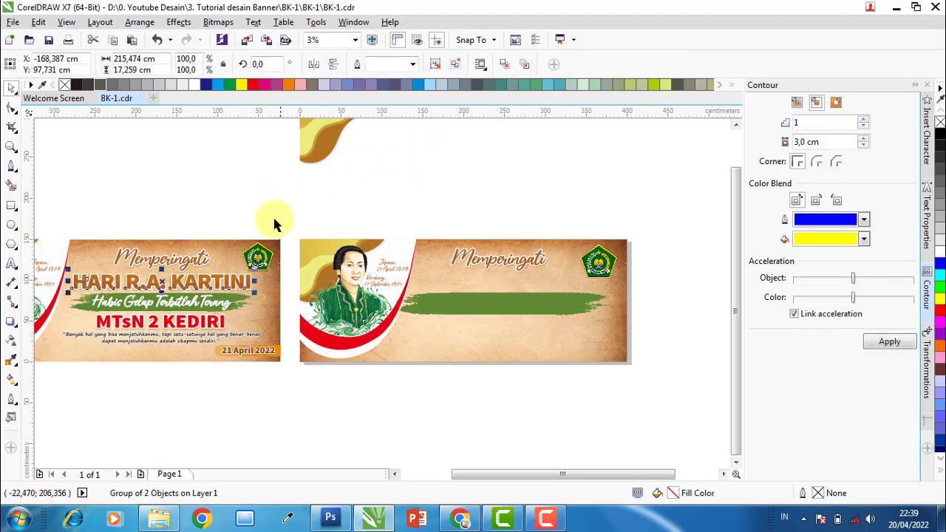
scroll(226, 290, up, 4)
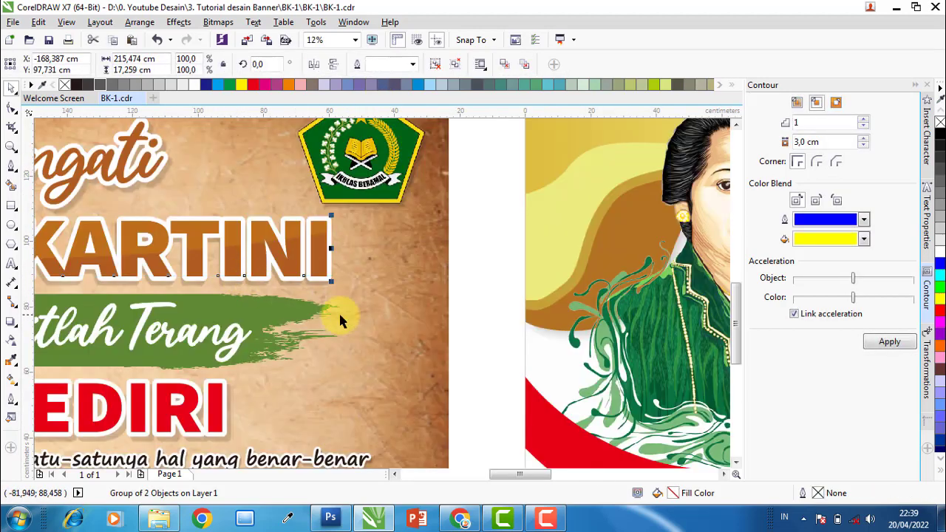
- Select the HARI R.A. KARTINI title group and MTsN 2 KEDIRI text to inspect them
click(338, 316)
click(321, 266)
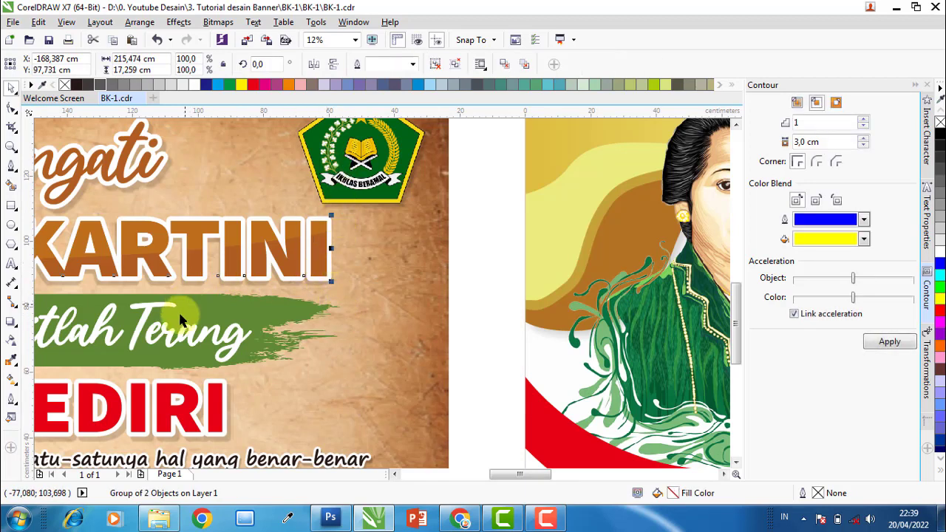
click(161, 402)
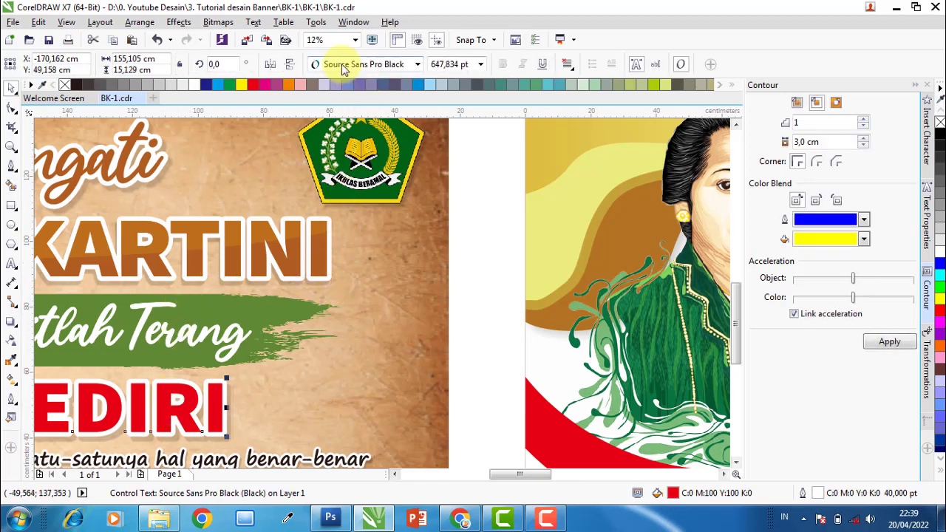
scroll(359, 232, down, 2)
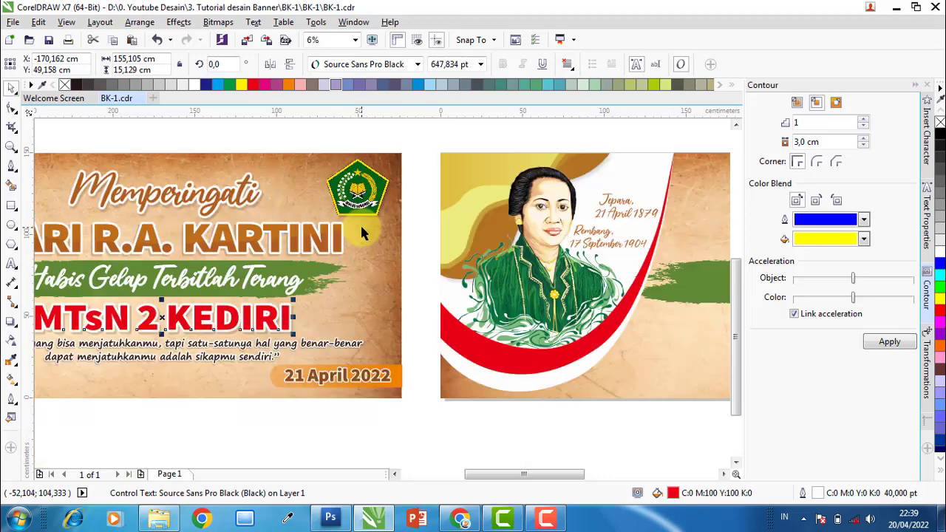
scroll(362, 229, down, 2)
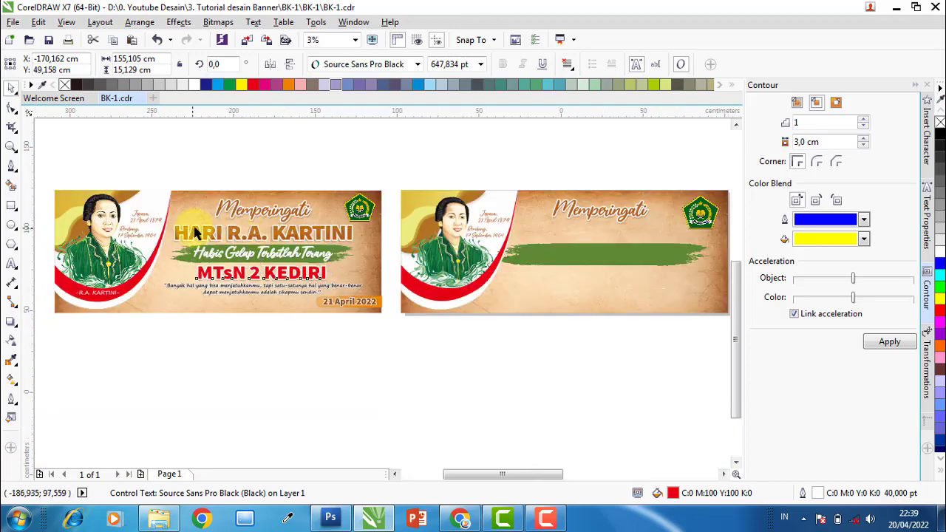
scroll(196, 233, up, 2)
scroll(200, 231, up, 2)
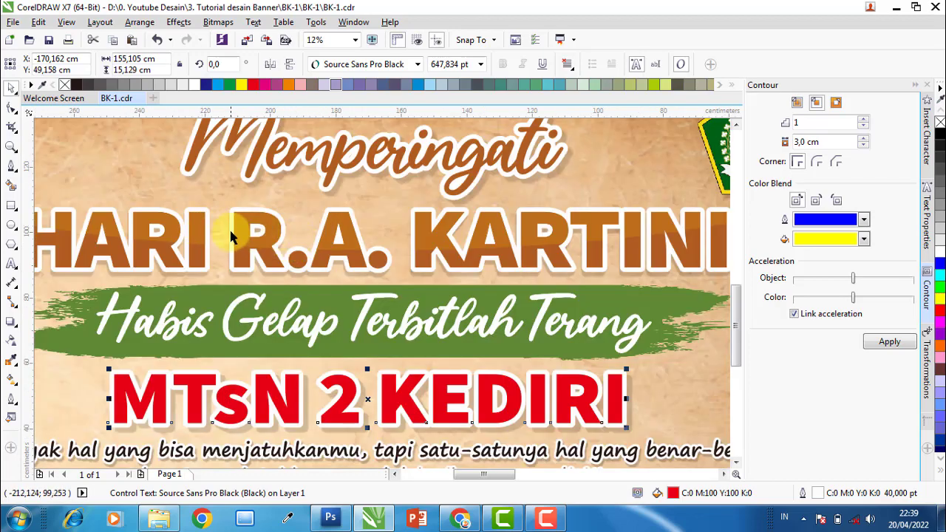
click(245, 241)
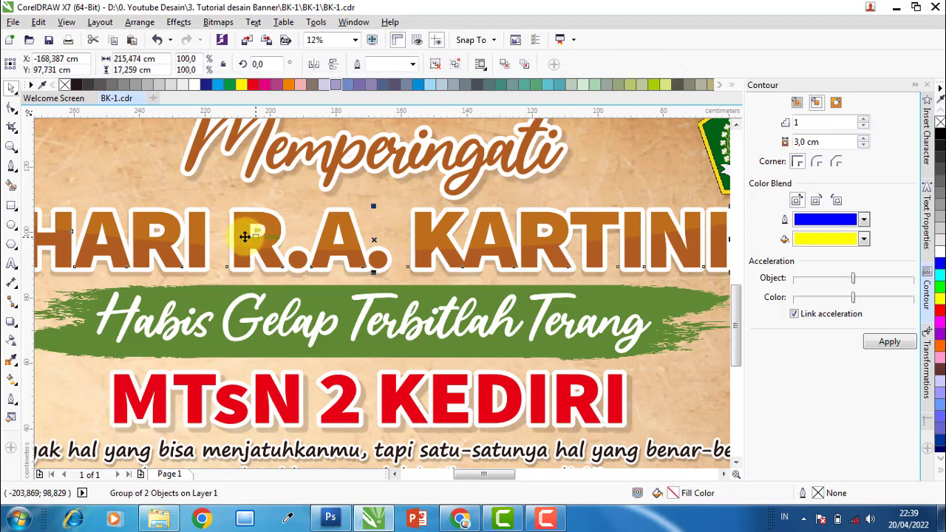
scroll(184, 244, down, 4)
- Start a new 200 pt Arial text object below the green stroke on the second banner
click(238, 167)
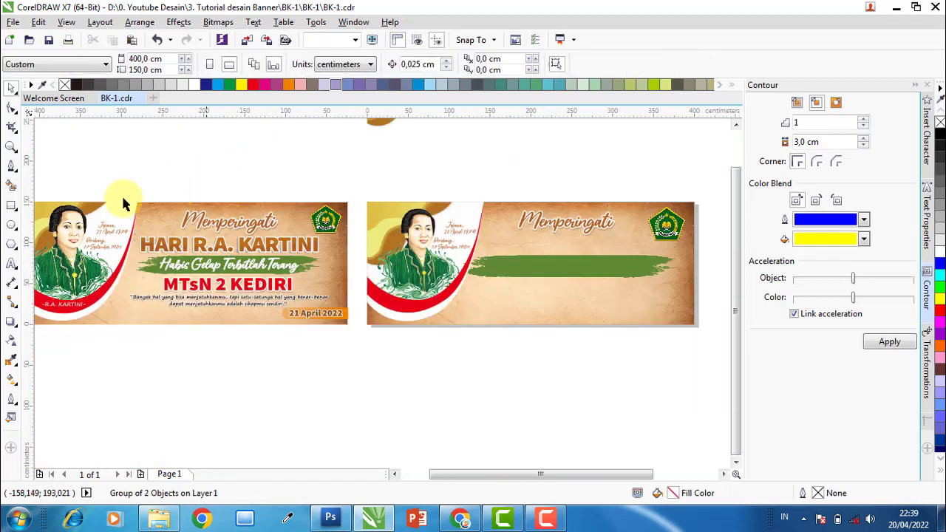
click(11, 263)
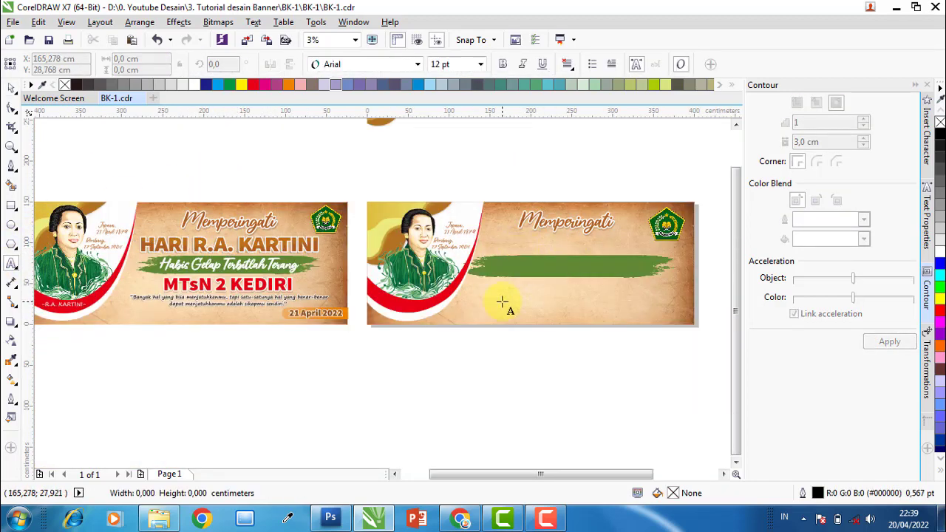
click(536, 307)
click(481, 64)
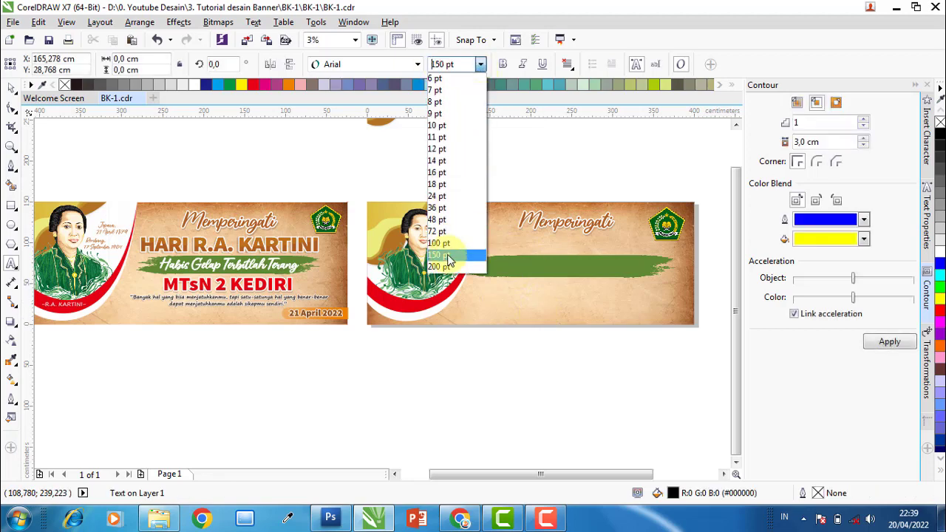
click(442, 253)
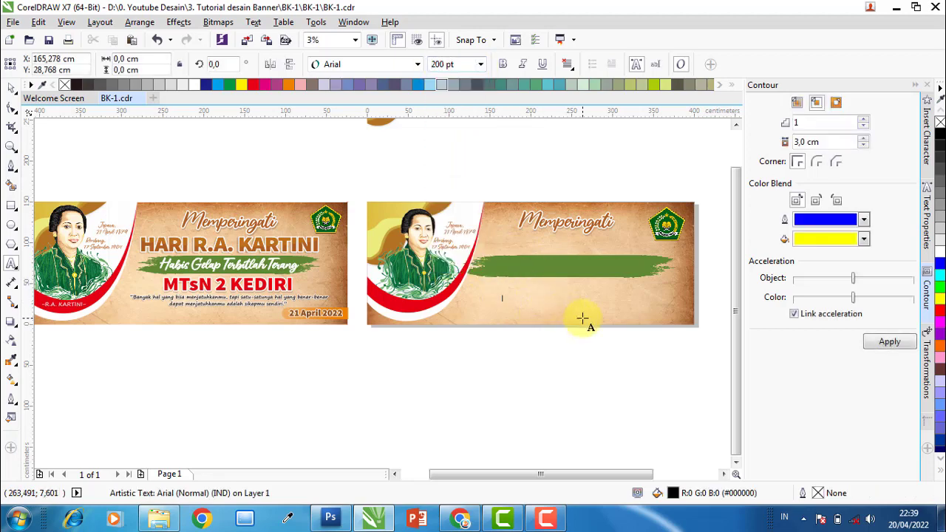
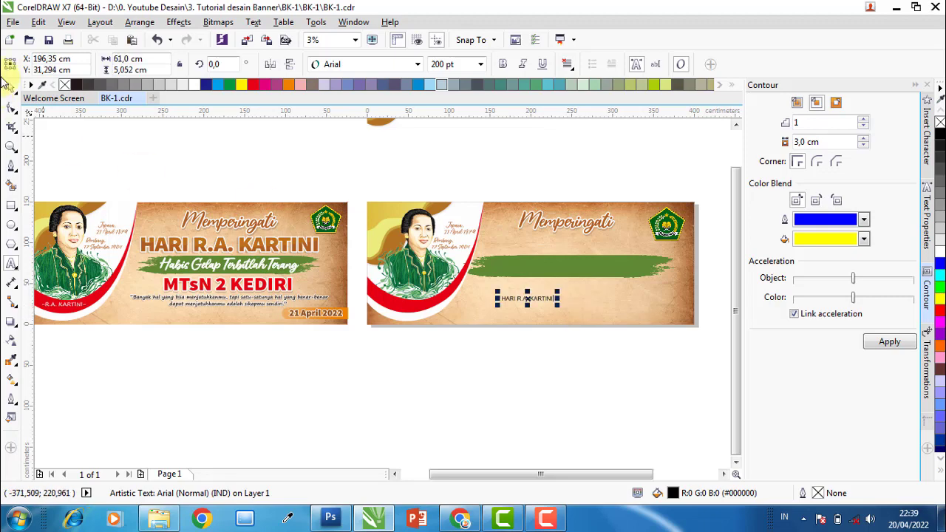
- Enlarge the HARI R.A. KARTINI headline and set it in Source Sans Pro Black
click(11, 87)
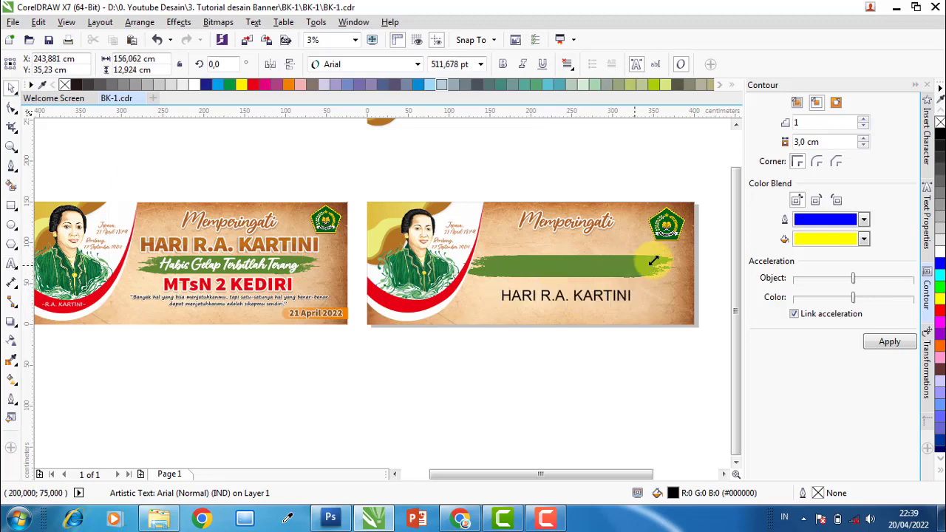
drag(557, 291, 659, 275)
click(417, 64)
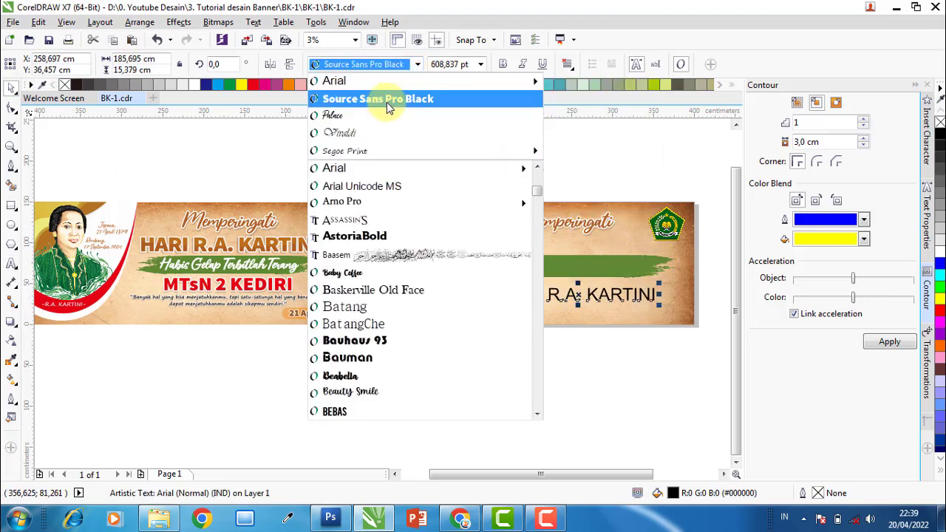
click(388, 99)
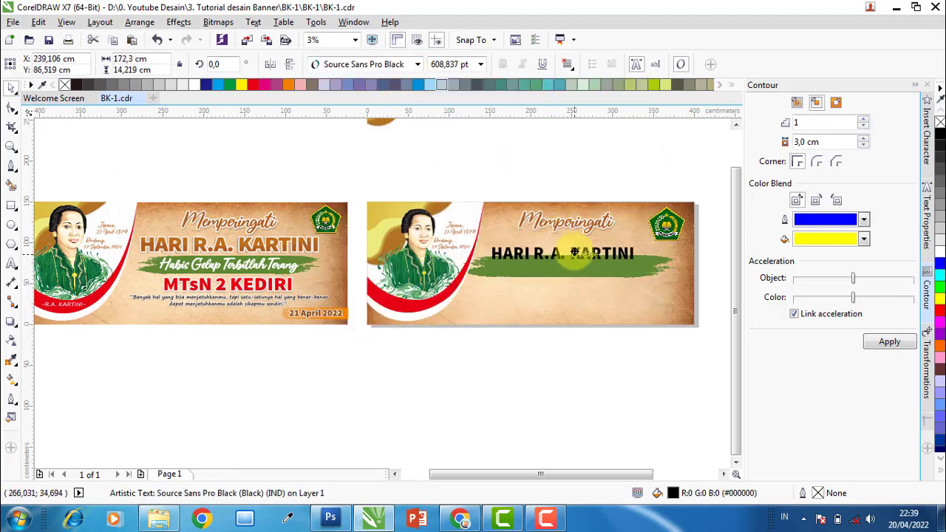
- Move the headline above the green brush stroke, enlarging it to about 690 pt
drag(584, 292, 573, 240)
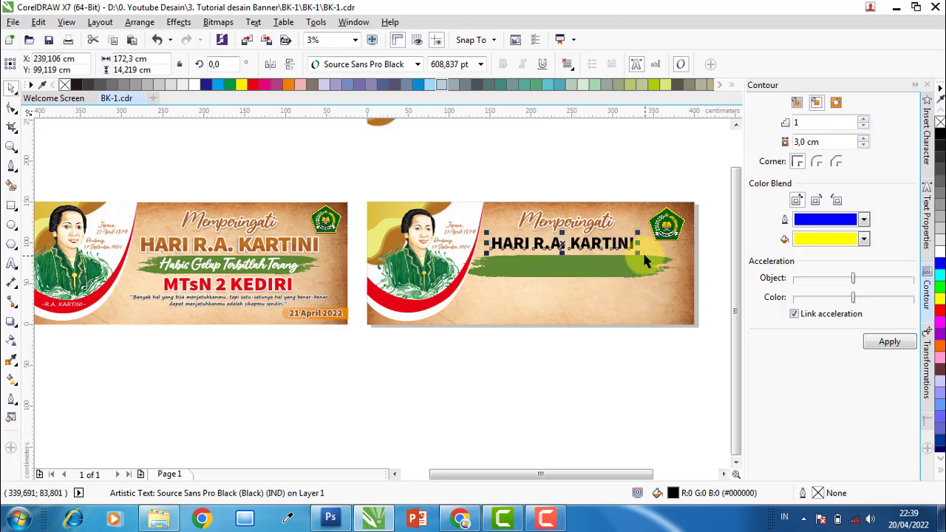
drag(646, 256, 665, 259)
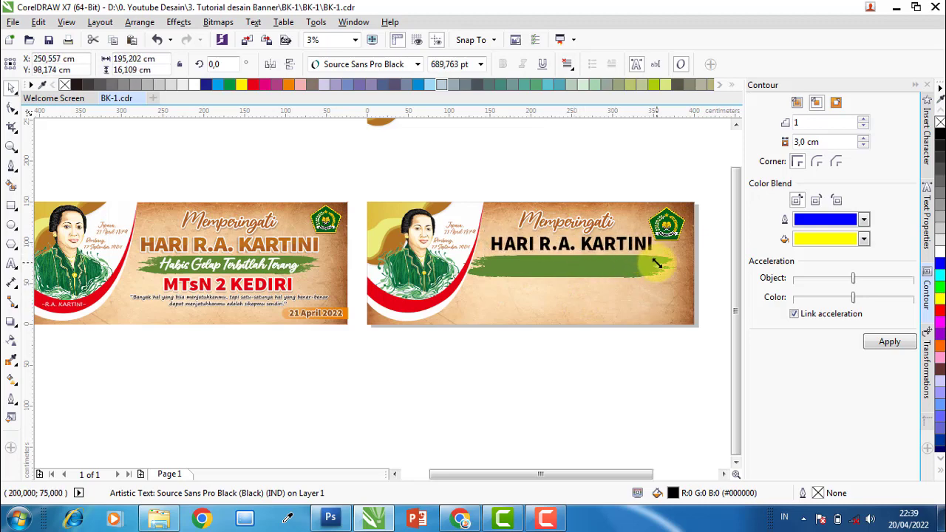
click(915, 85)
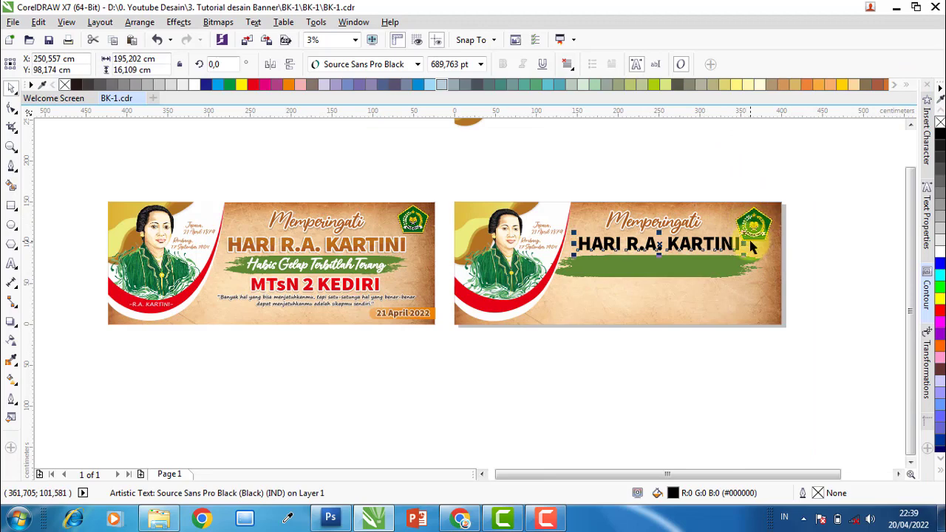
scroll(730, 243, up, 2)
scroll(721, 244, up, 2)
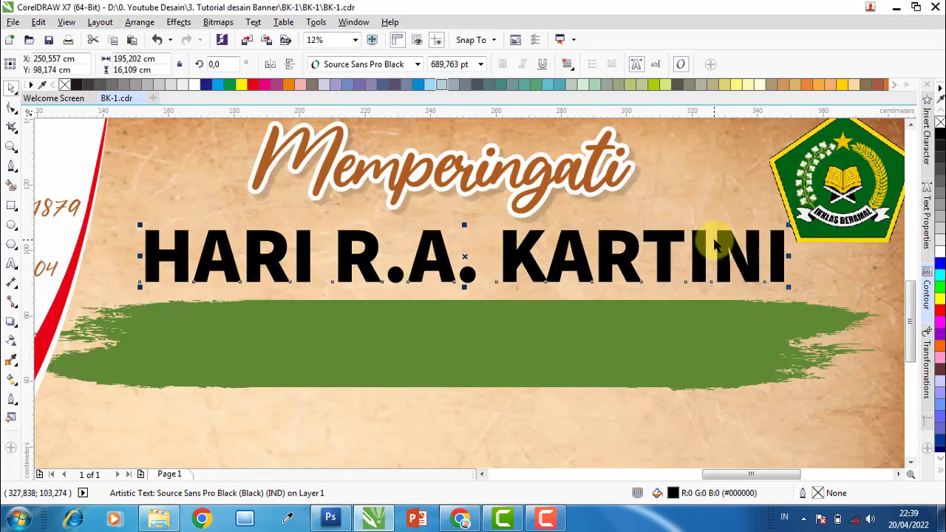
drag(717, 244, 702, 249)
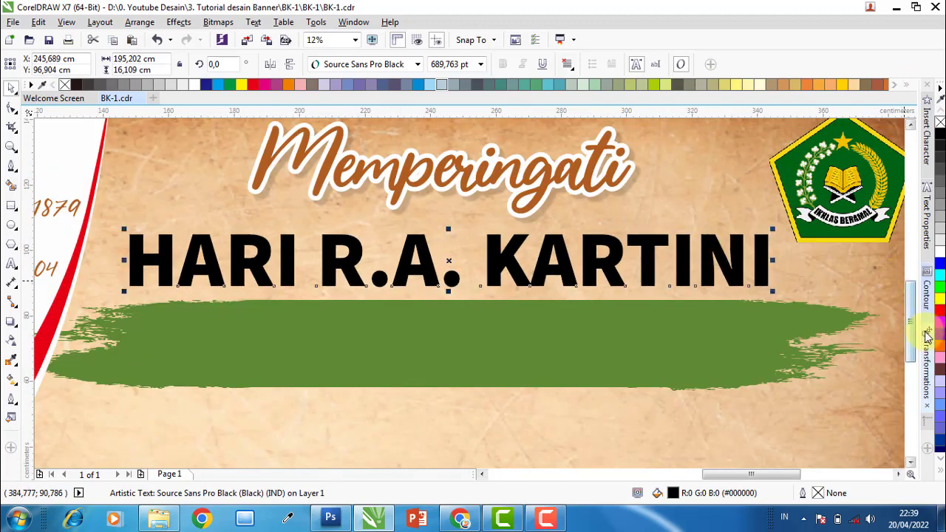
- Tighten the headline's character spacing to -10% and stretch it to about 103% width
key(alt+F8)
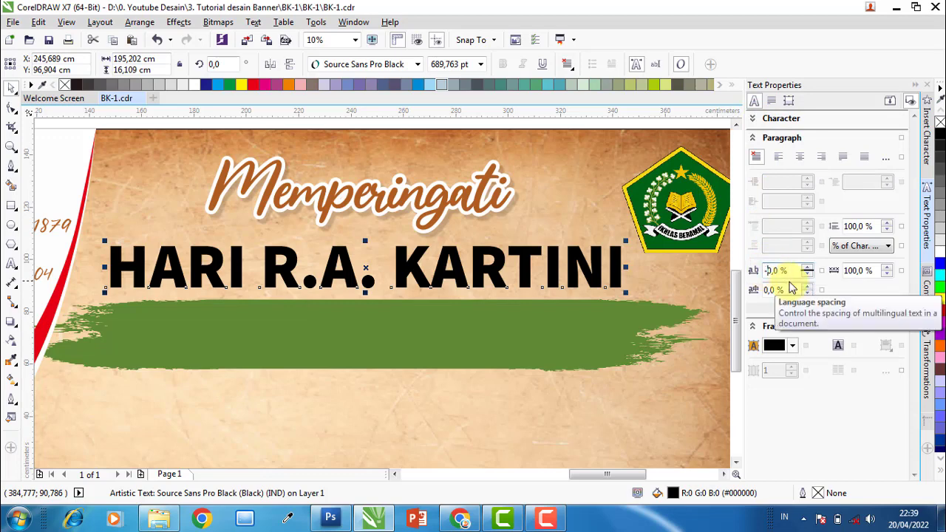
text(-10)
key(Return)
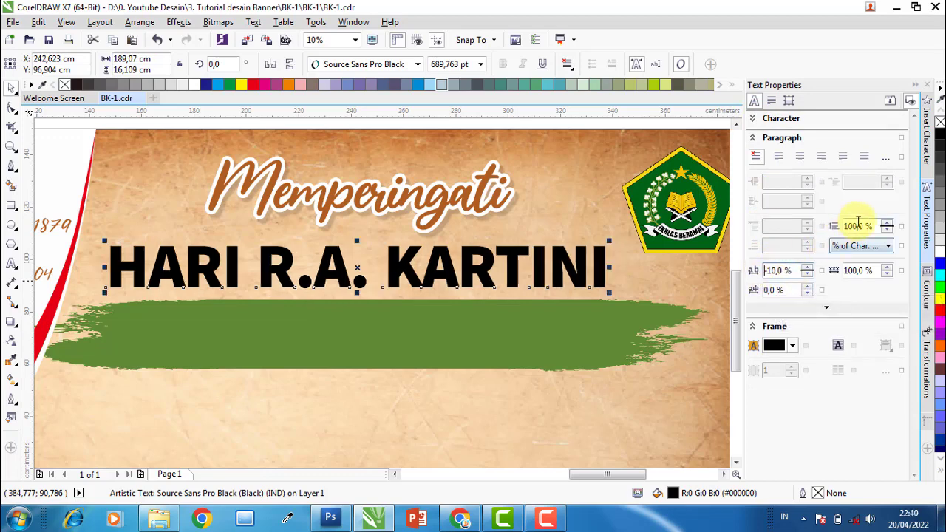
click(915, 85)
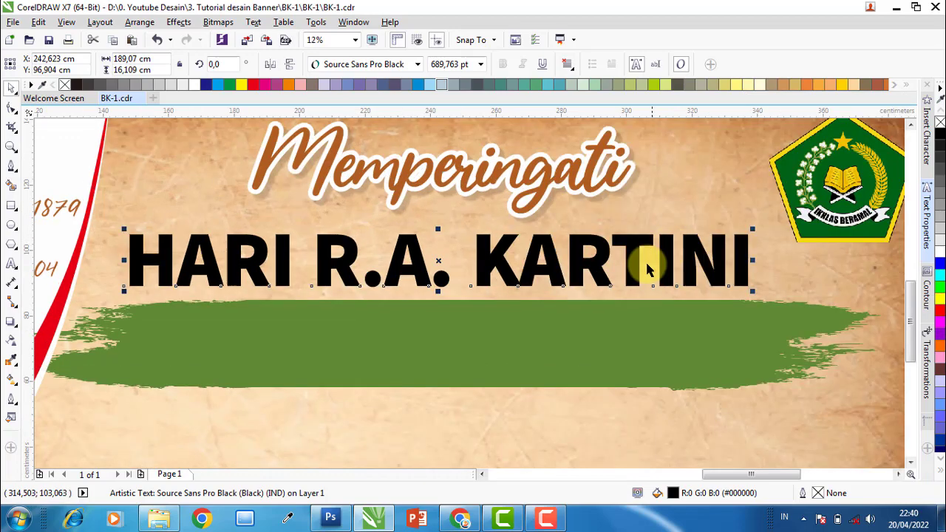
drag(752, 260, 773, 261)
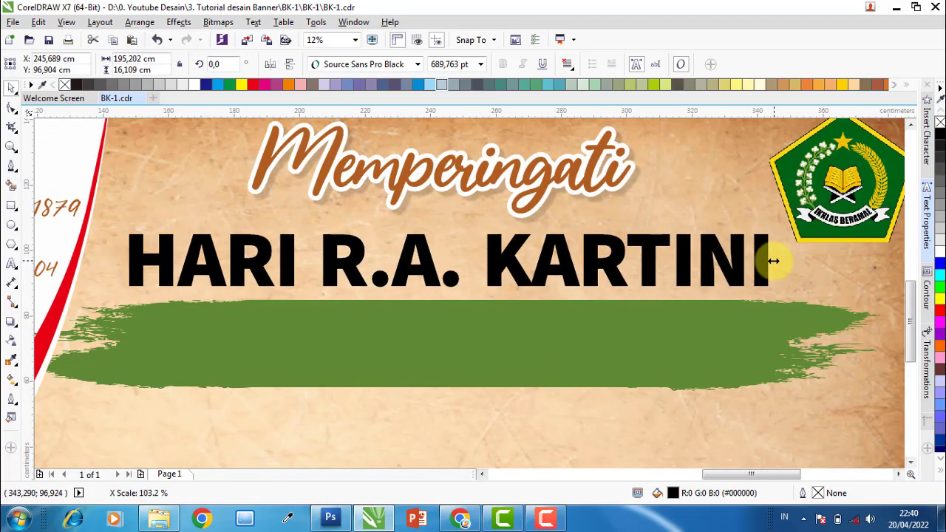
scroll(642, 260, down, 2)
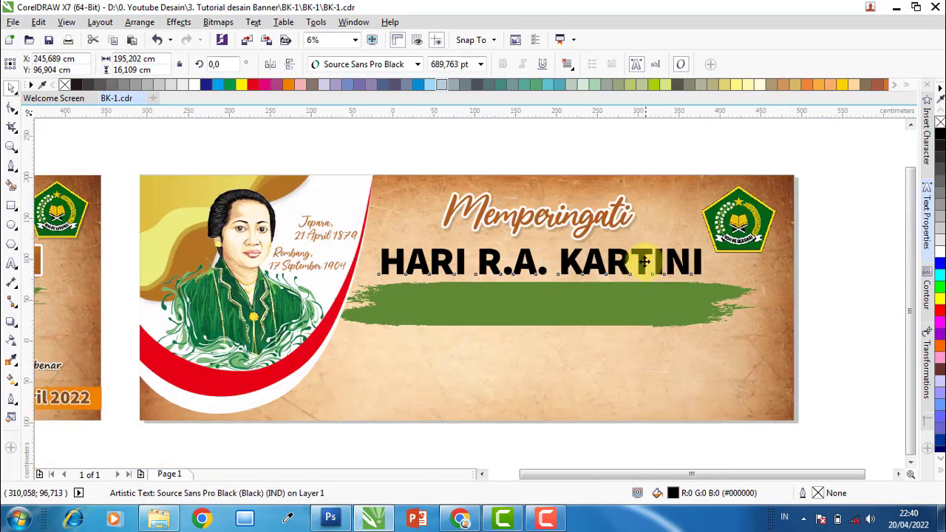
scroll(644, 261, down, 1)
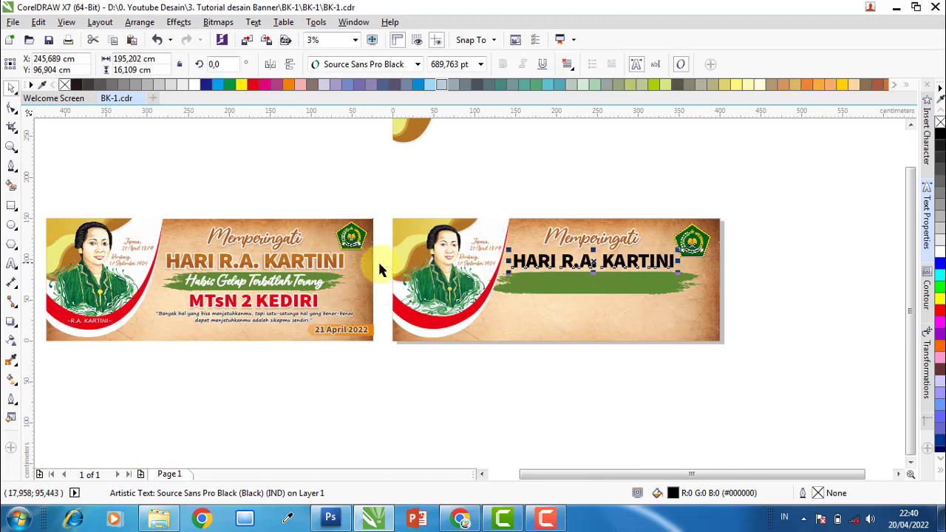
scroll(496, 271, up, 1)
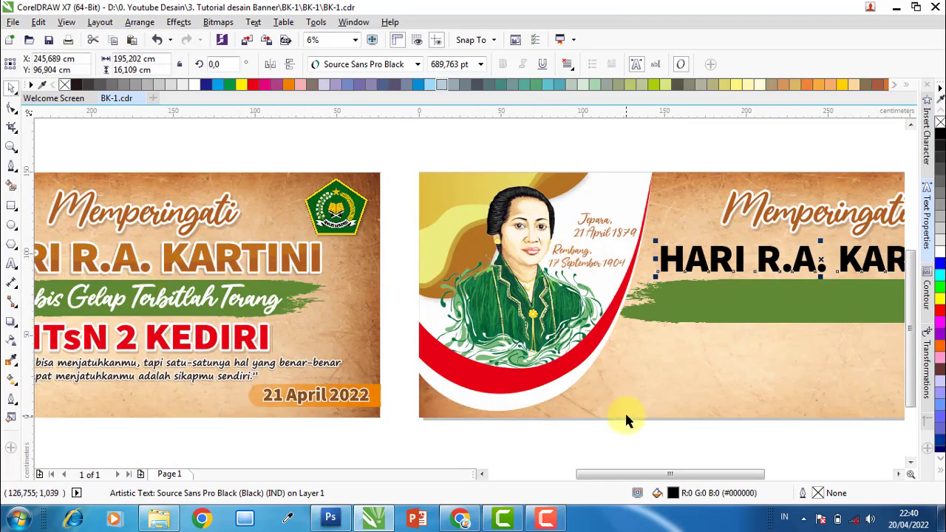
- Eyedrop the reference headline's brown-orange and apply it to the second banner's headline
click(11, 359)
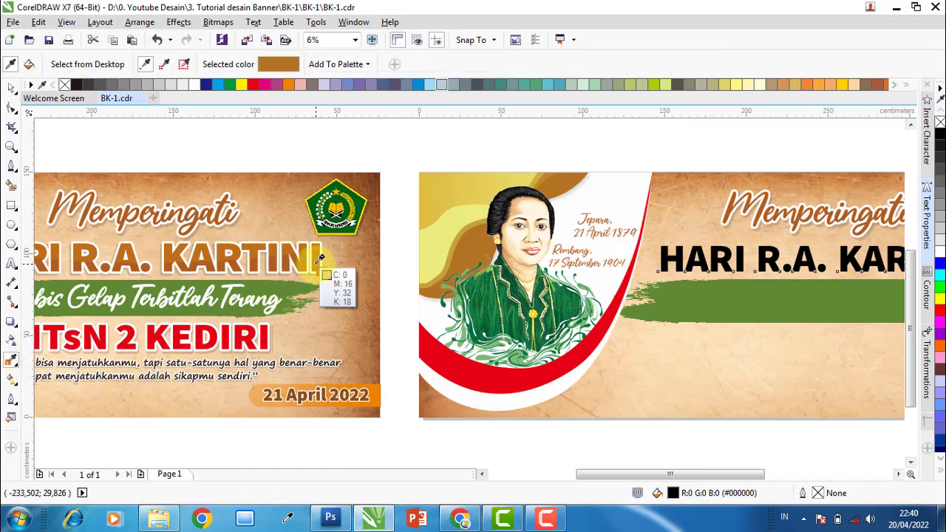
click(320, 263)
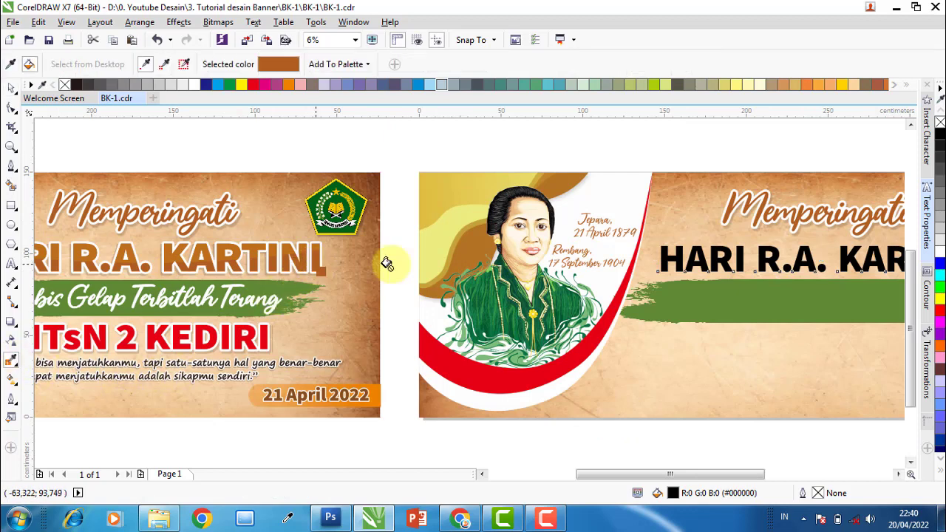
click(710, 258)
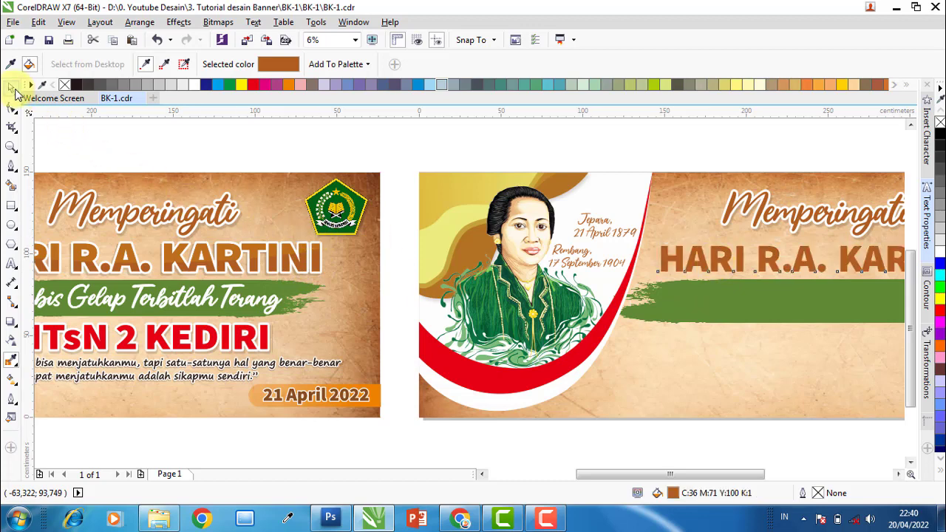
click(13, 88)
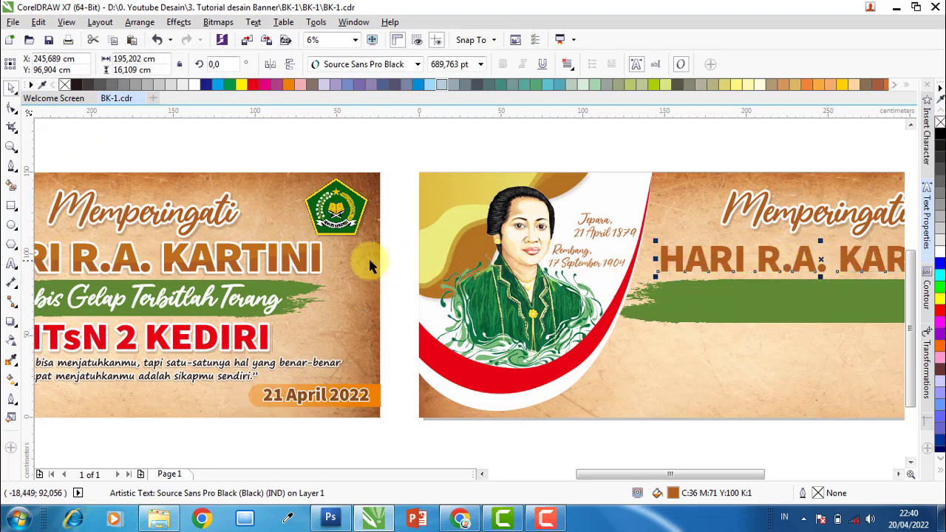
scroll(168, 257, up, 2)
scroll(196, 267, up, 2)
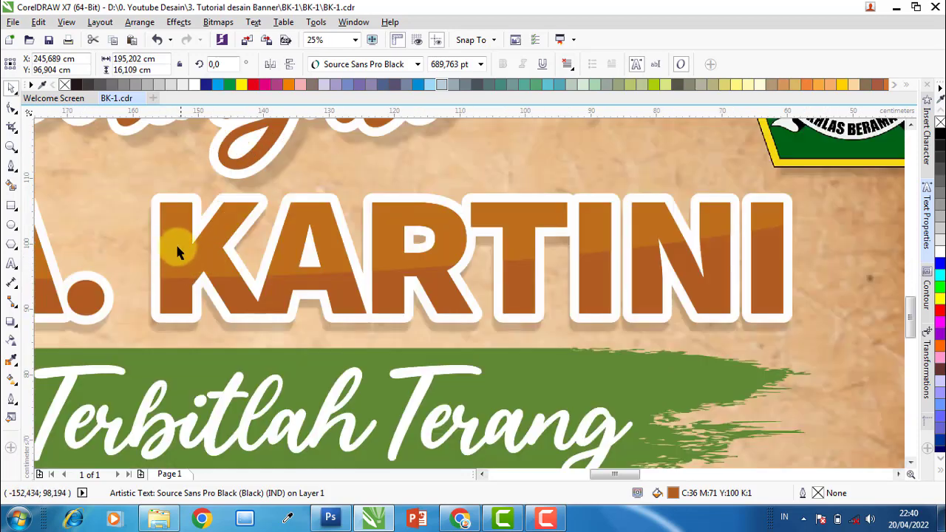
scroll(171, 263, down, 2)
scroll(173, 259, down, 2)
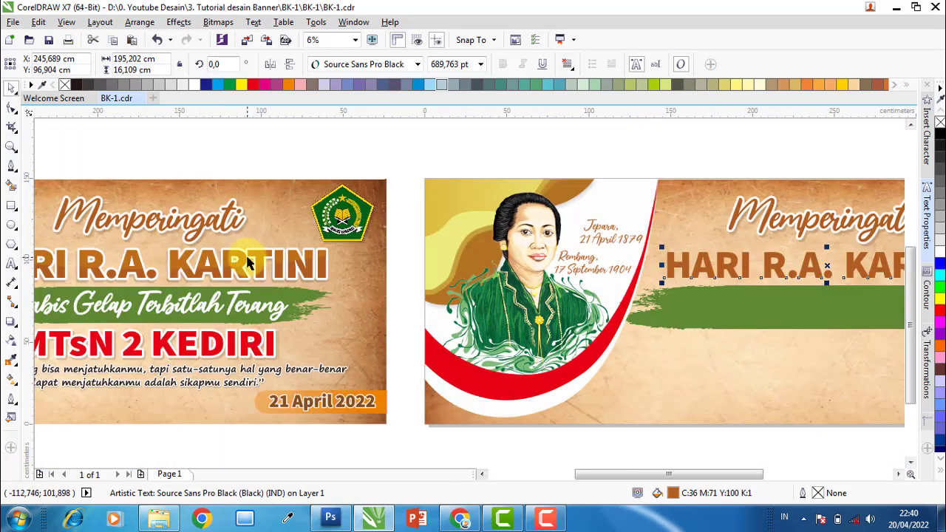
scroll(366, 262, down, 1)
scroll(550, 263, up, 1)
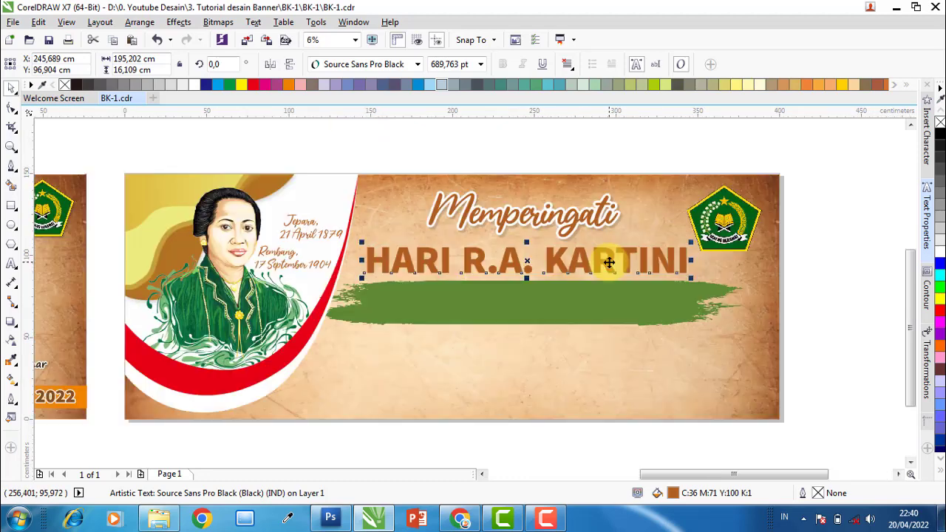
- Draw a wide ellipse across the top of the HARI R.A. KARTINI title
click(12, 226)
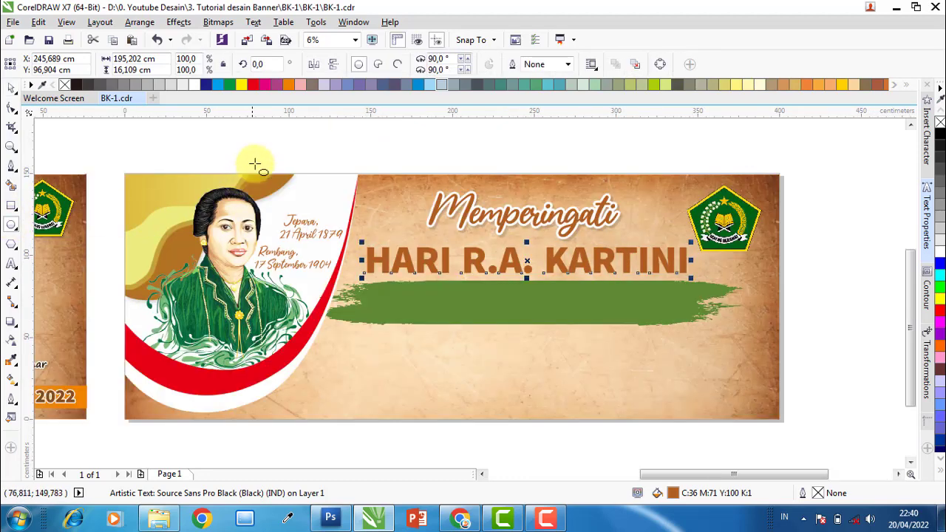
drag(262, 163, 808, 268)
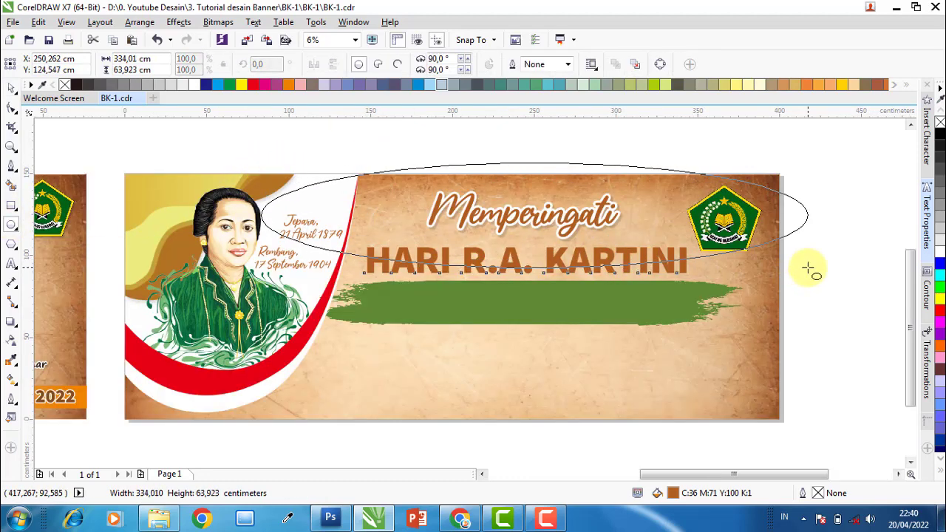
click(12, 87)
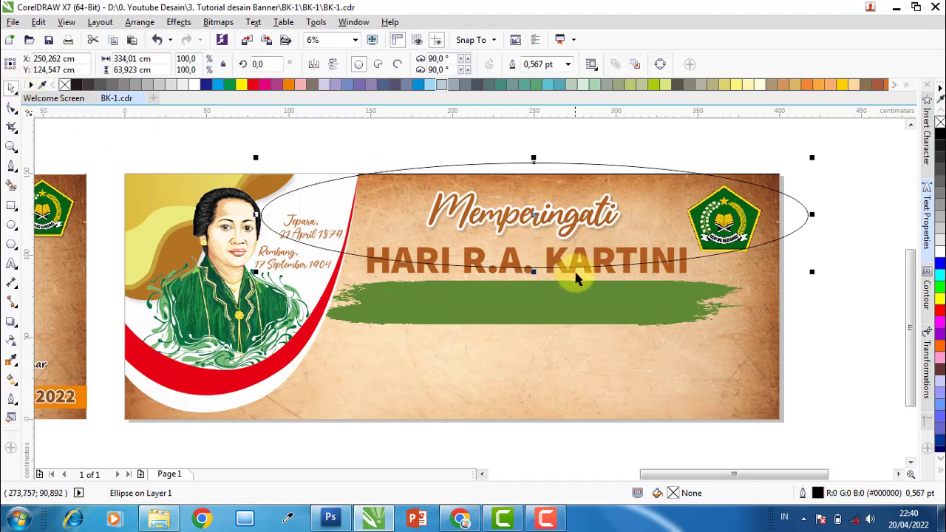
key(Escape)
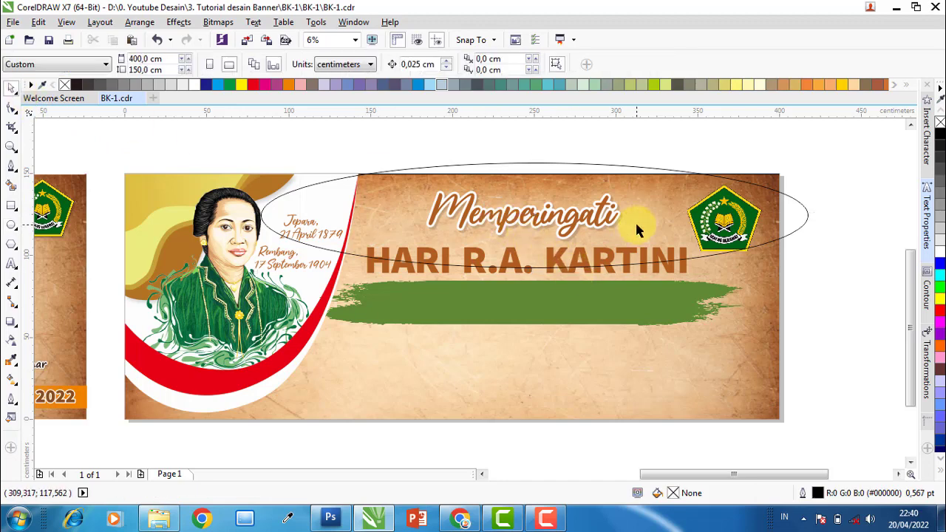
click(618, 262)
shift+click(614, 273)
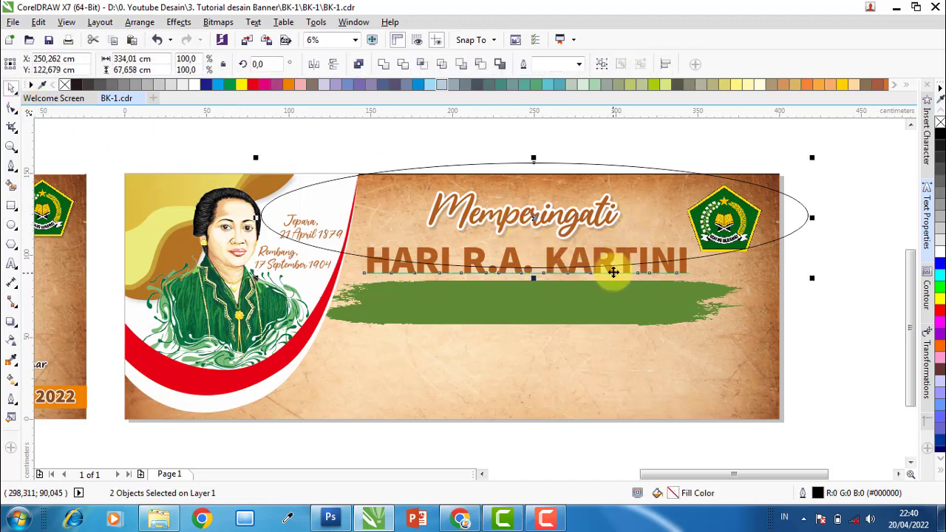
key(Escape)
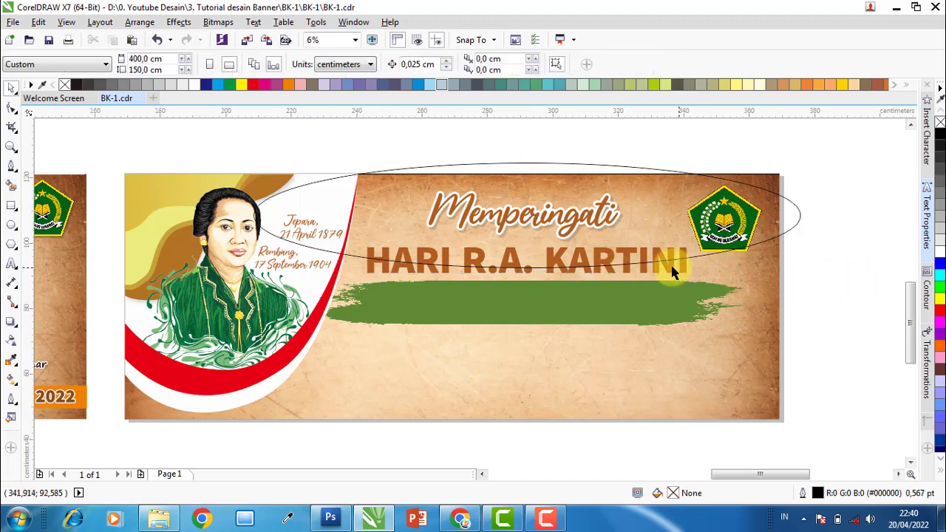
- Intersect the ellipse with the title and fill the resulting upper-letter shape yellow
scroll(610, 260, up, 2)
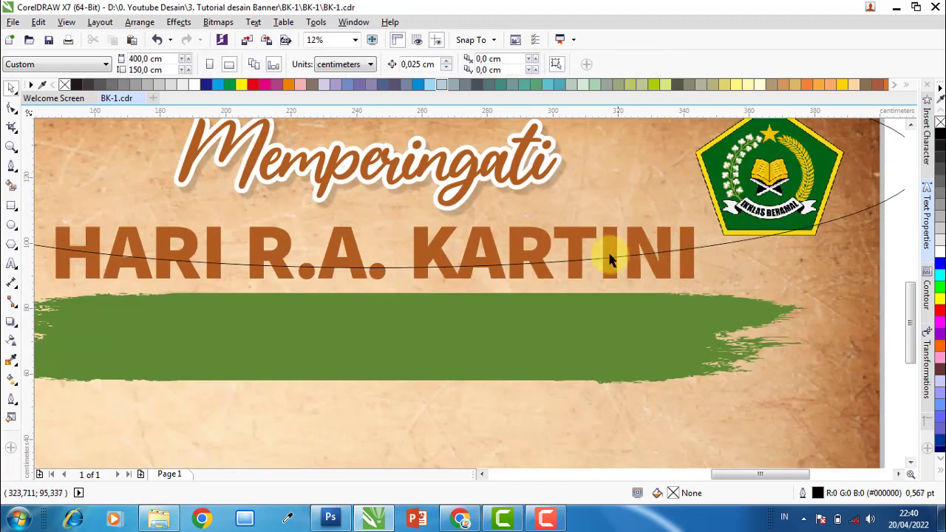
click(401, 227)
click(698, 235)
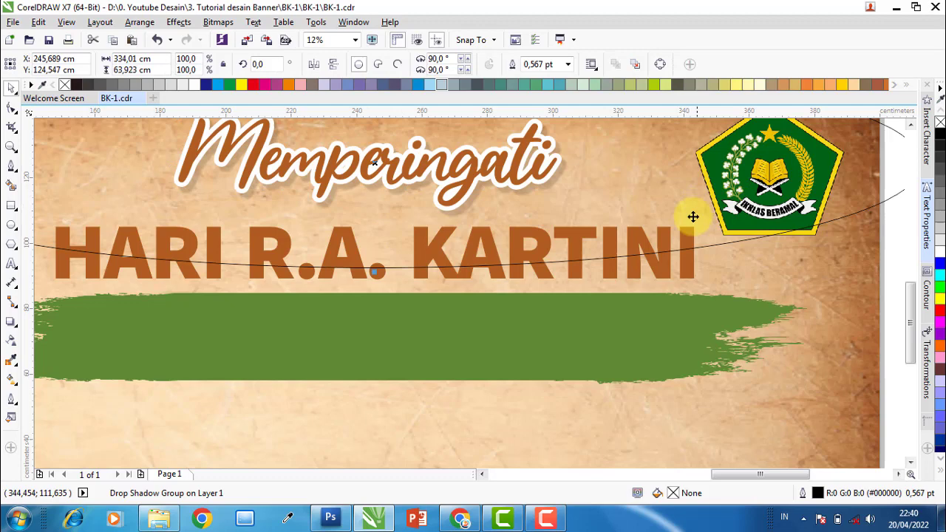
shift+click(663, 275)
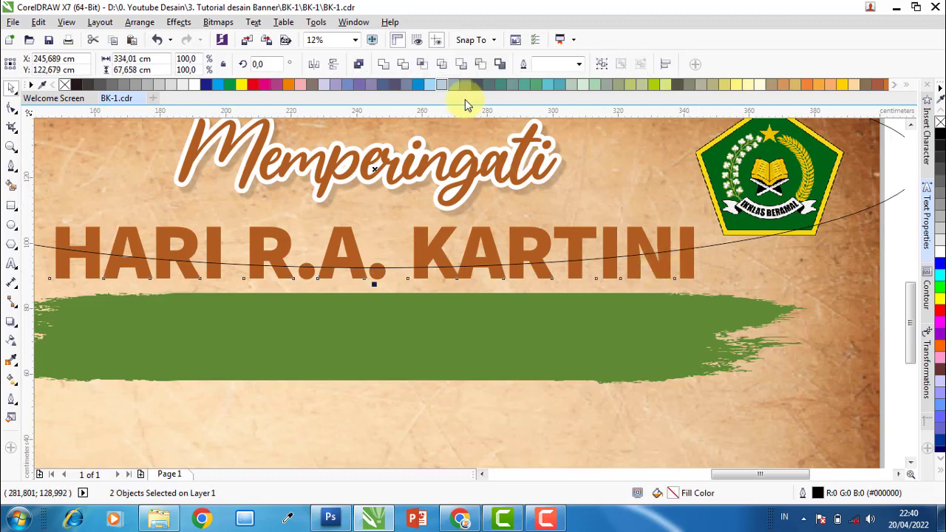
click(423, 64)
click(942, 305)
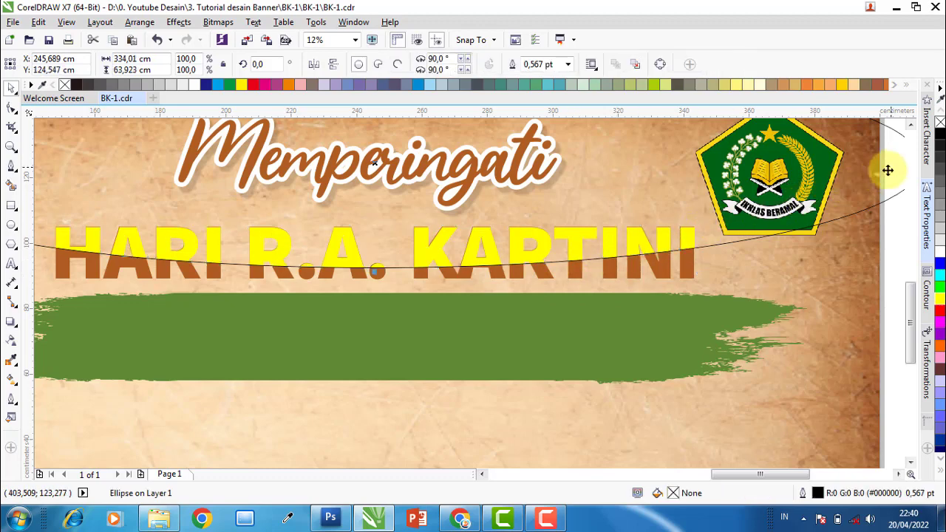
key(Escape)
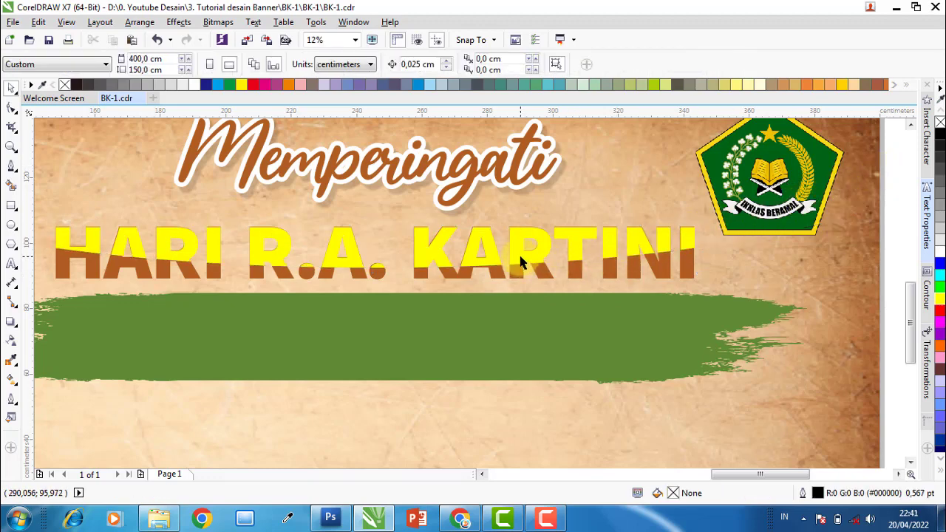
click(520, 262)
- Recolour the upper-letter shape a lighter orange, sampled from the brown letters and lightened
scroll(521, 262, up, 1)
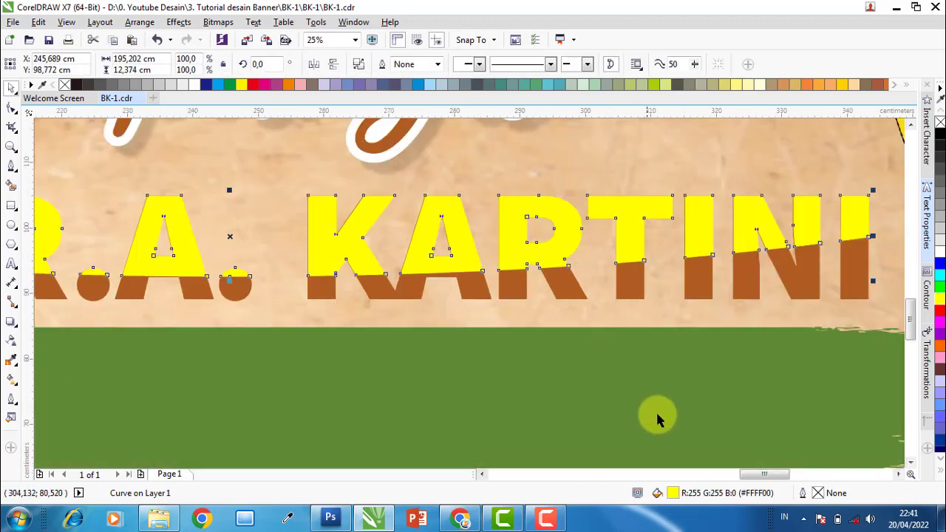
double_click(678, 495)
click(605, 221)
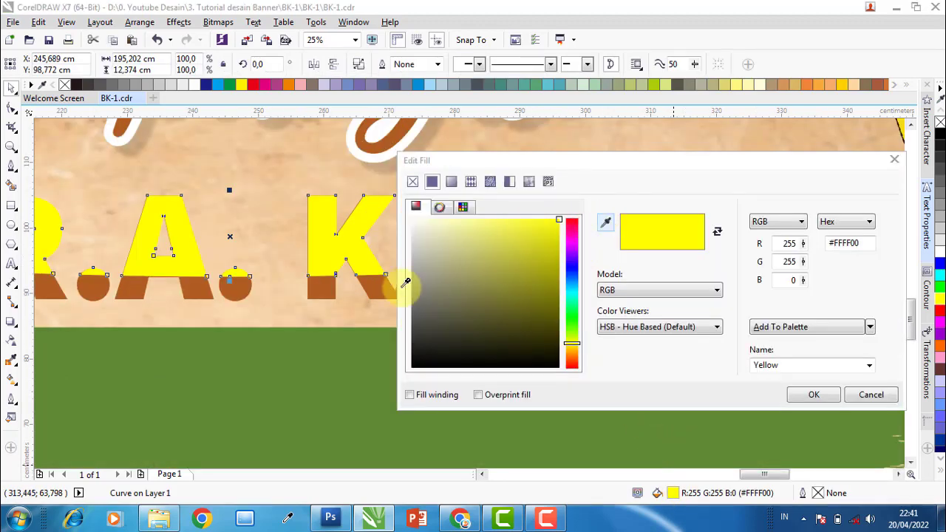
click(395, 294)
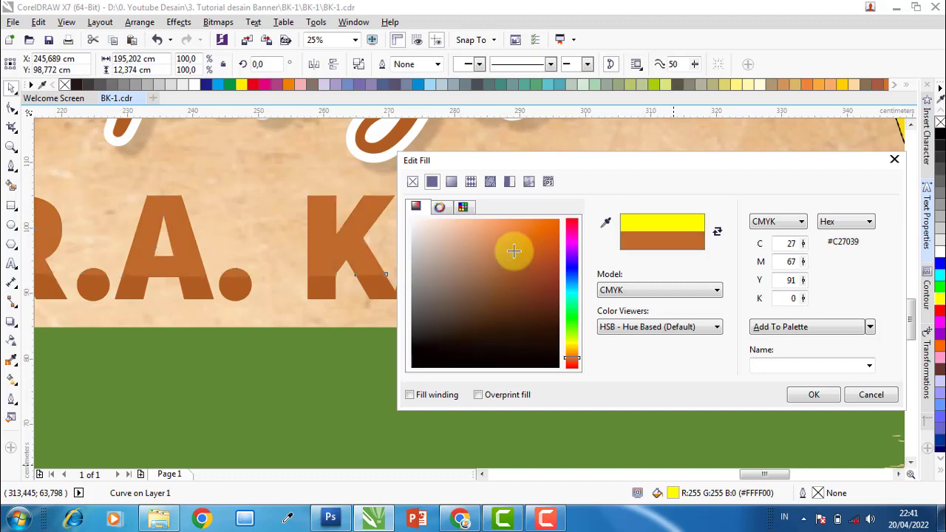
drag(514, 251, 512, 246)
click(567, 359)
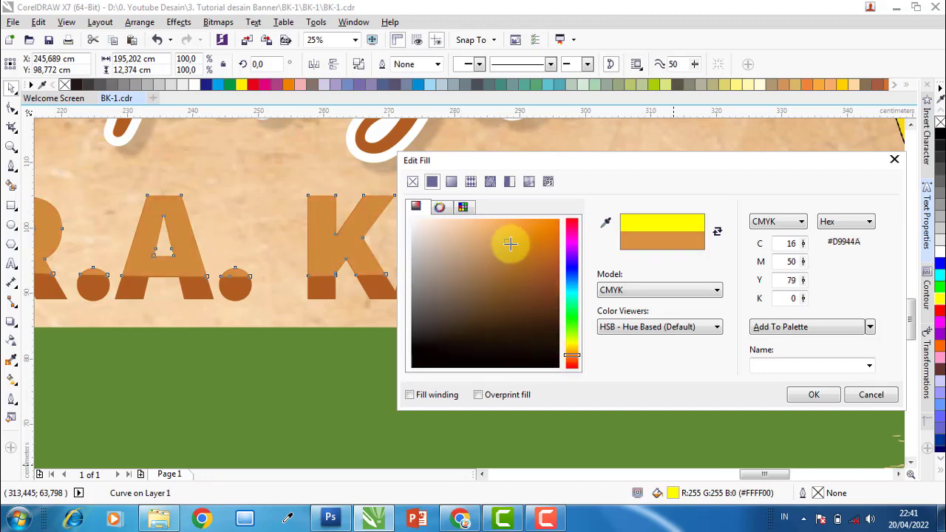
click(802, 392)
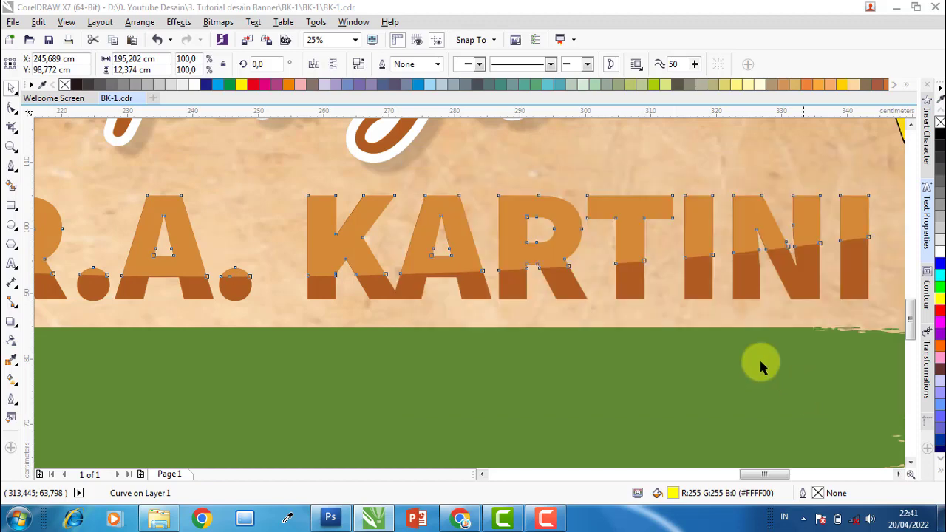
scroll(648, 312, down, 2)
scroll(636, 312, down, 1)
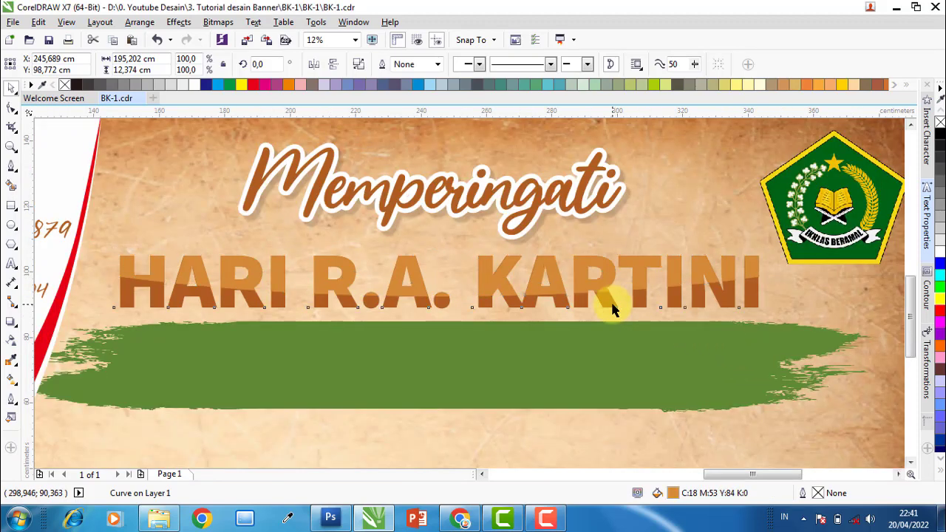
click(612, 309)
scroll(608, 306, down, 1)
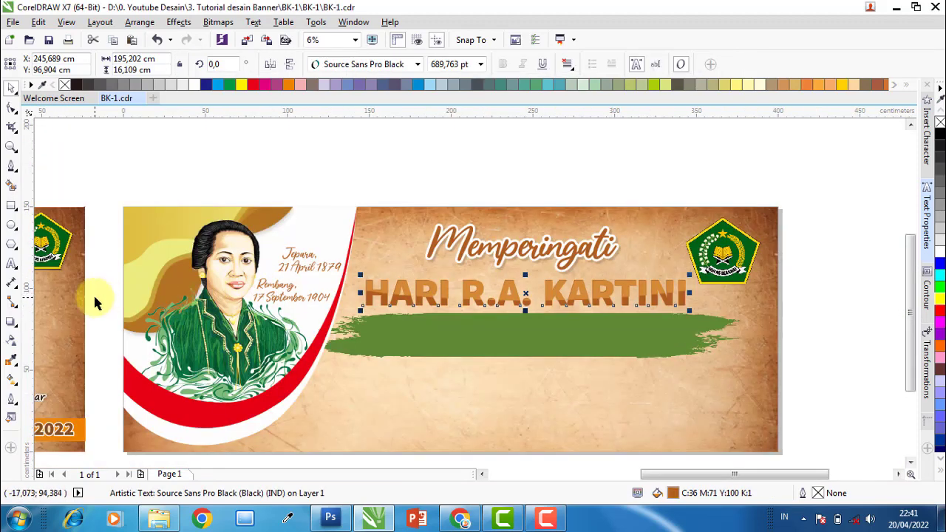
scroll(78, 303, down, 1)
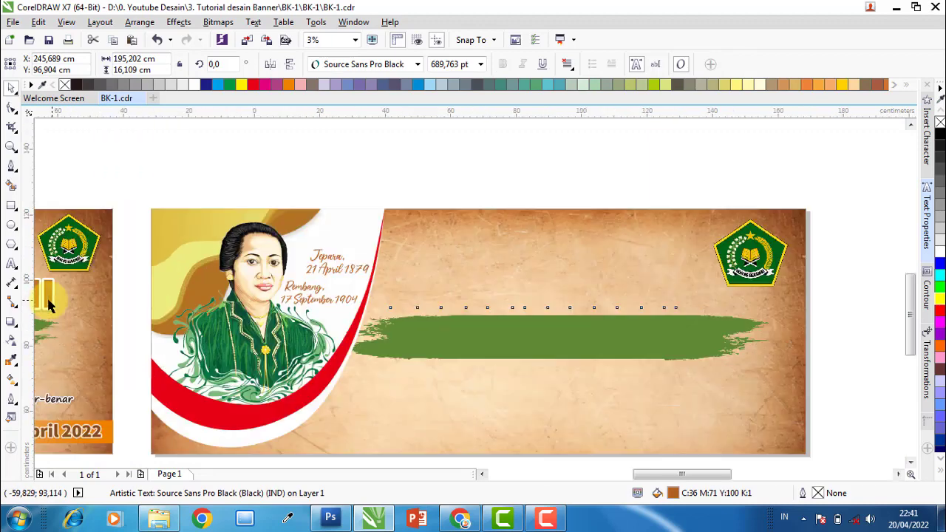
scroll(48, 306, up, 2)
click(48, 306)
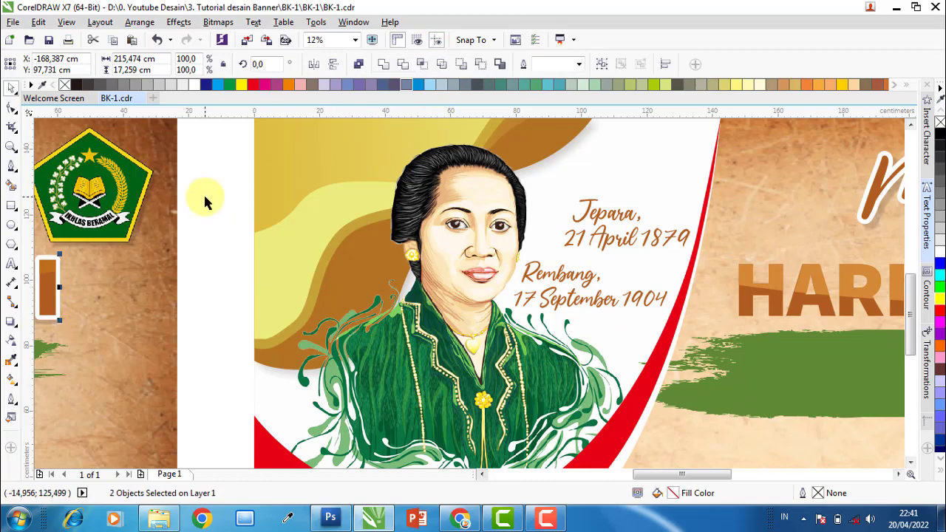
click(59, 307)
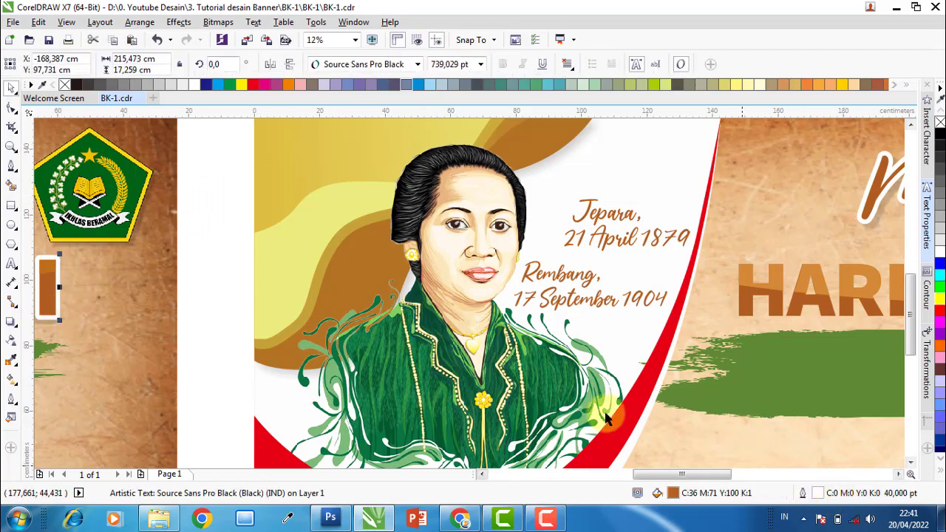
- Give the title a thick white outline with rounded corners and ends, outside and behind the fill
scroll(532, 339, down, 2)
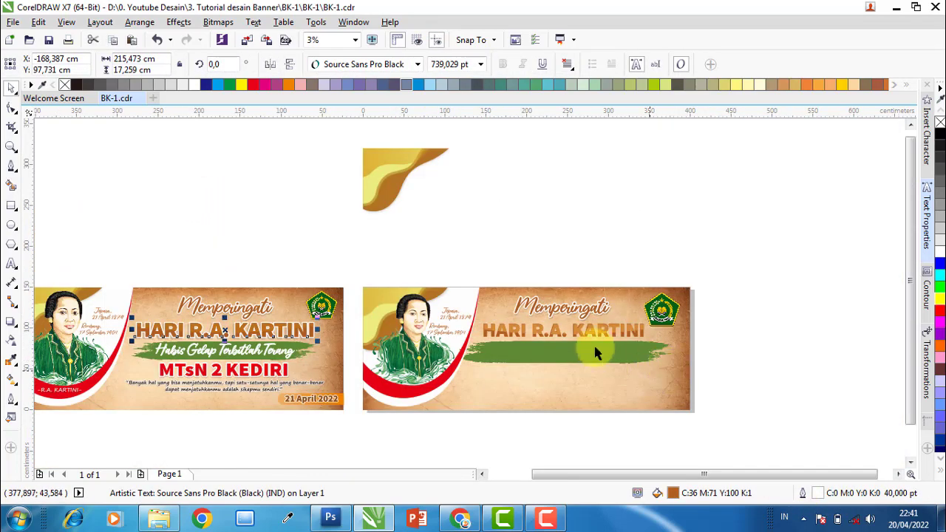
scroll(592, 351, up, 2)
click(538, 323)
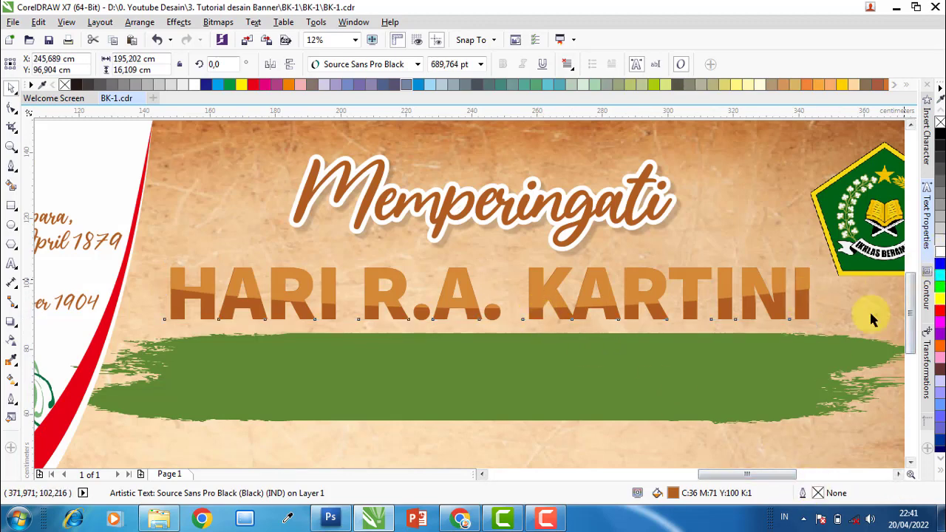
double_click(818, 493)
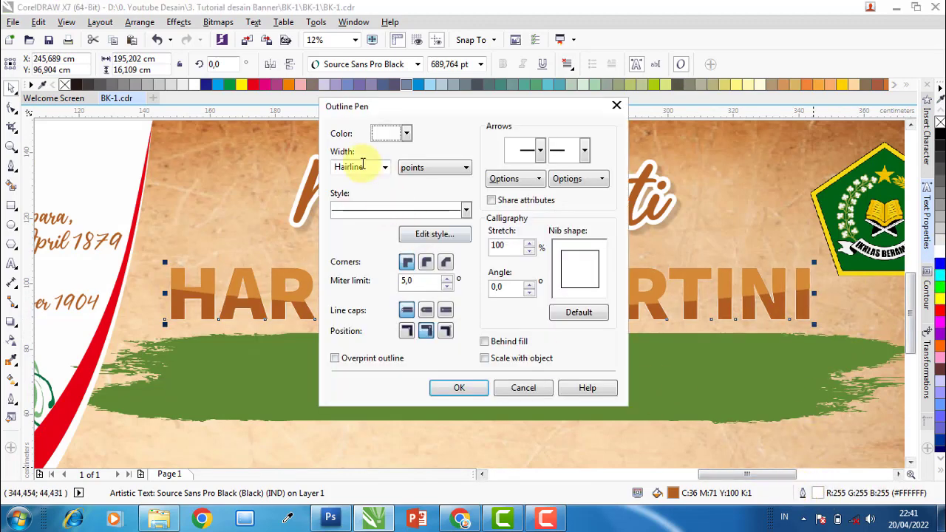
text(0)
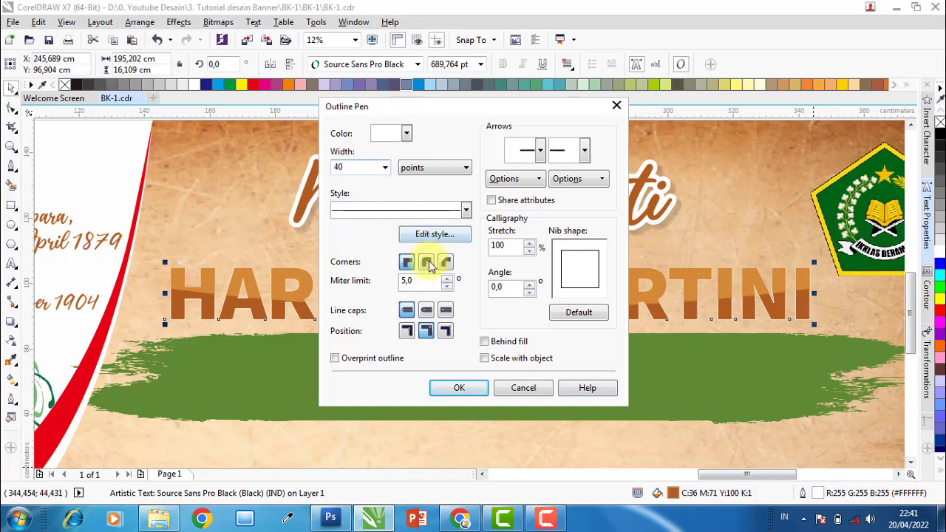
click(425, 261)
click(426, 310)
click(406, 333)
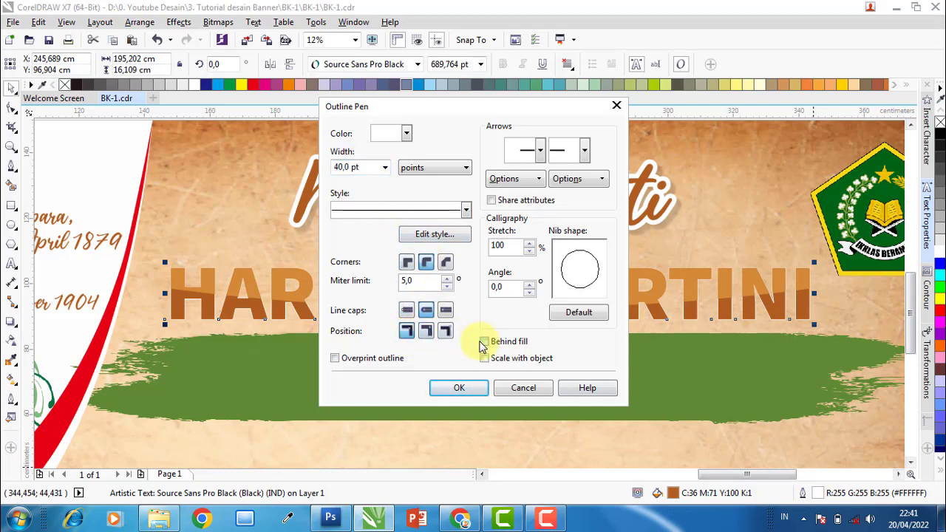
click(484, 341)
click(459, 387)
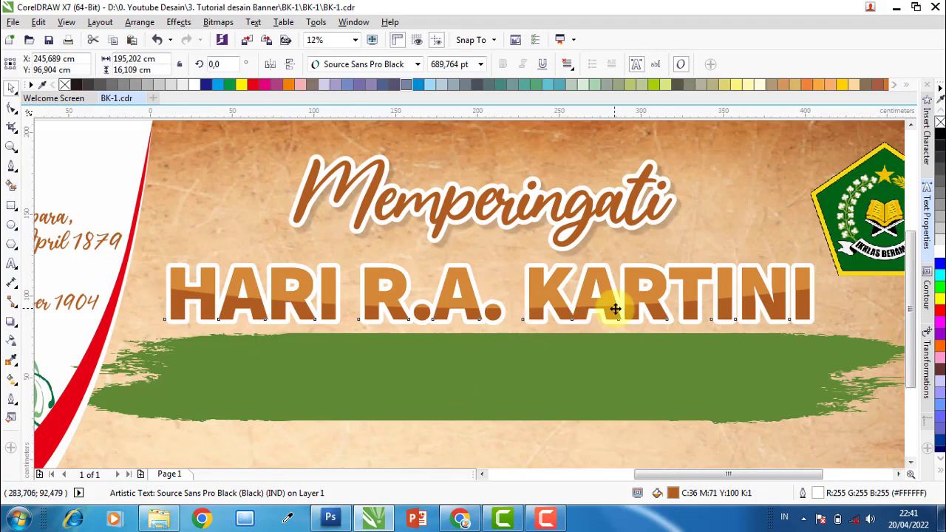
scroll(616, 309, down, 2)
key(Escape)
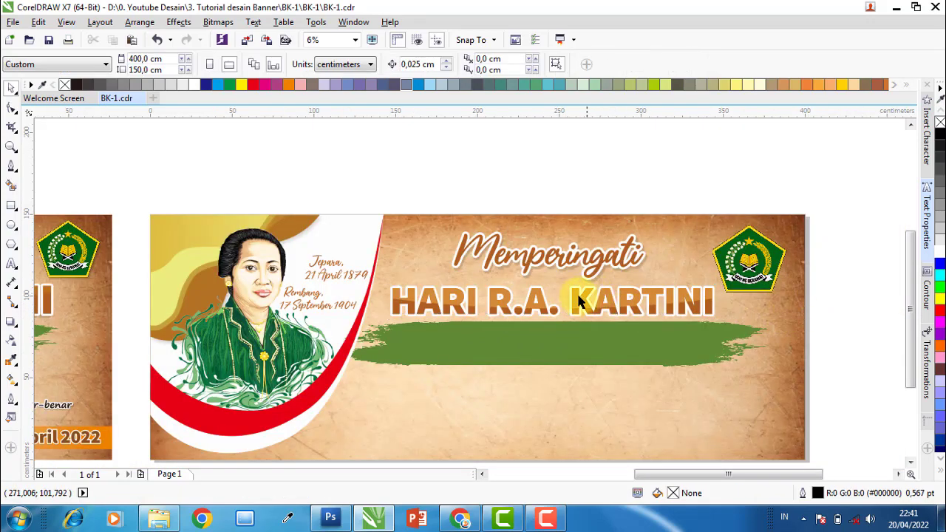
- Convert the HARI R.A. KARTINI title lettering to curves
scroll(687, 317, up, 2)
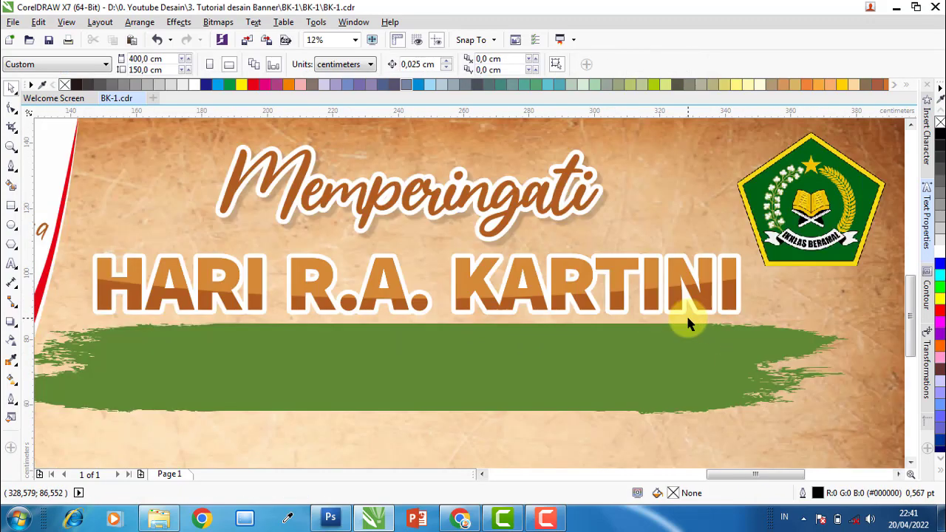
click(590, 317)
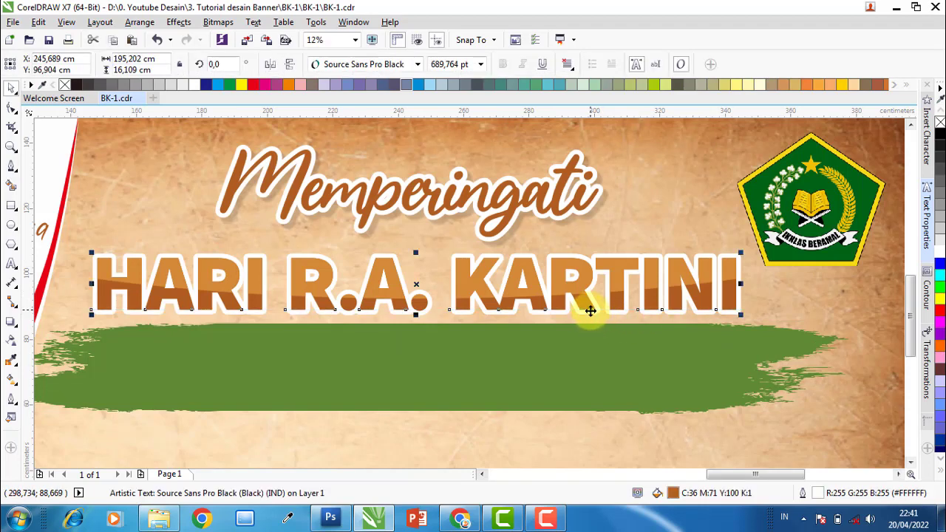
right_click(590, 311)
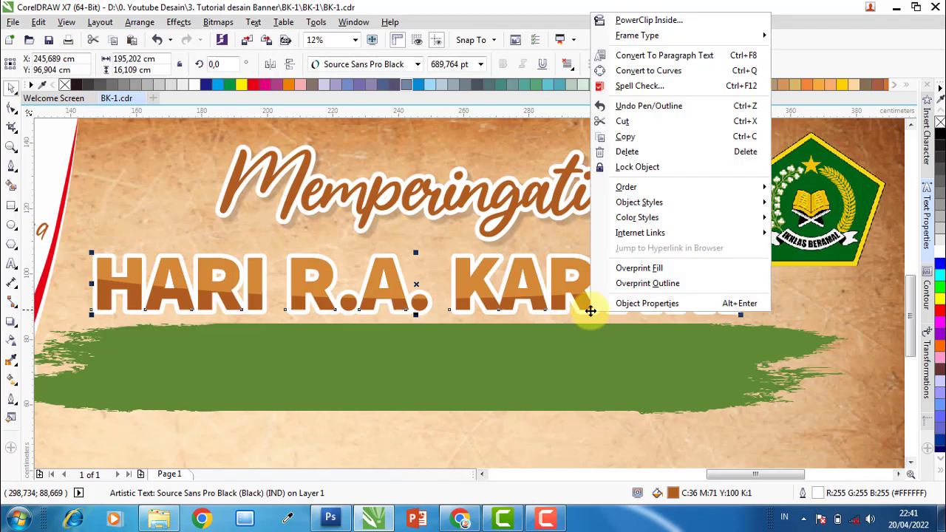
click(562, 353)
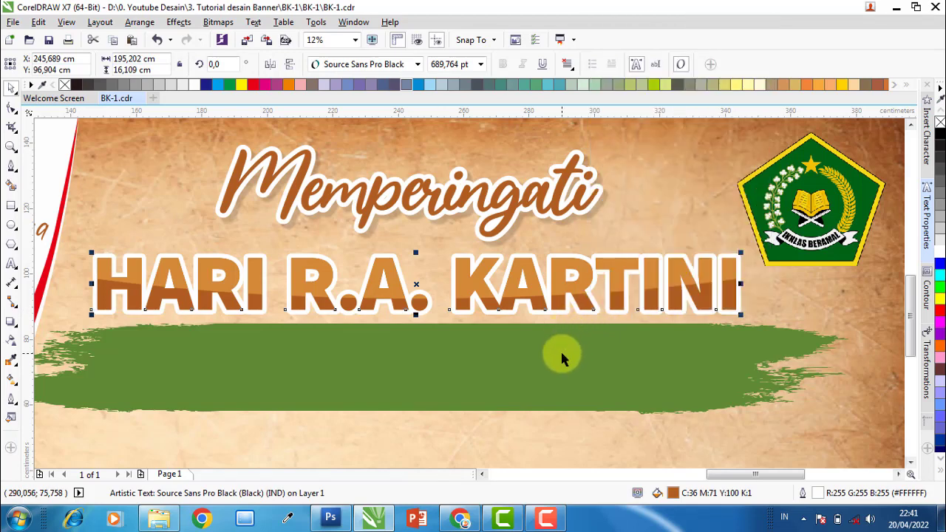
right_click(583, 303)
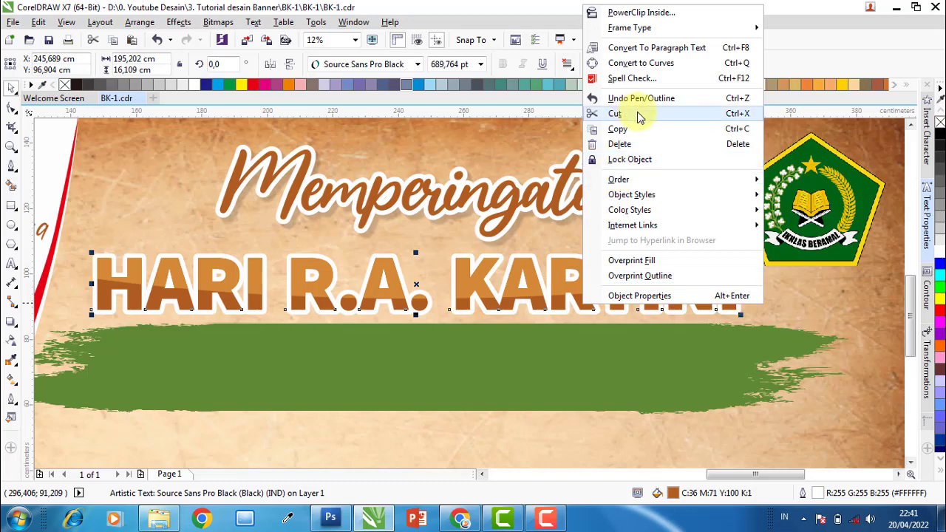
click(645, 68)
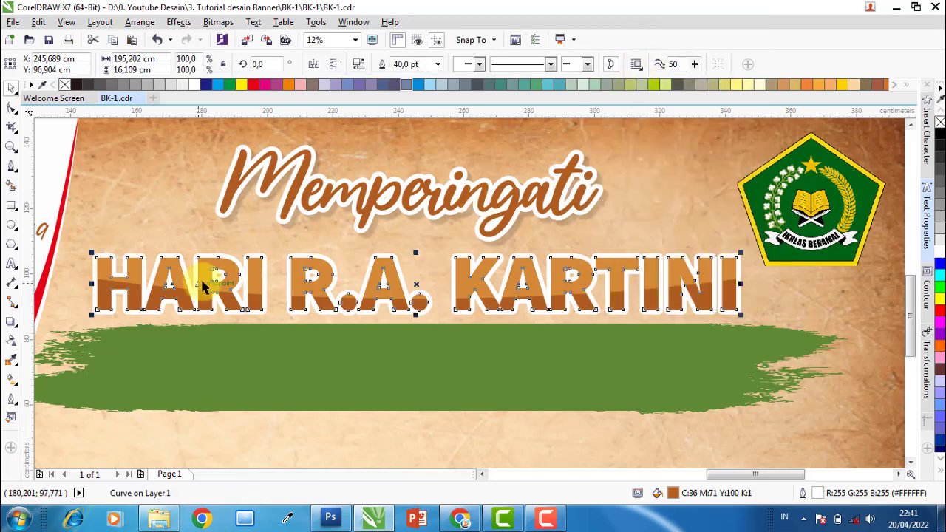
- Add a soft drop shadow just below-right of the title, opacity 25 and feather 4
click(11, 321)
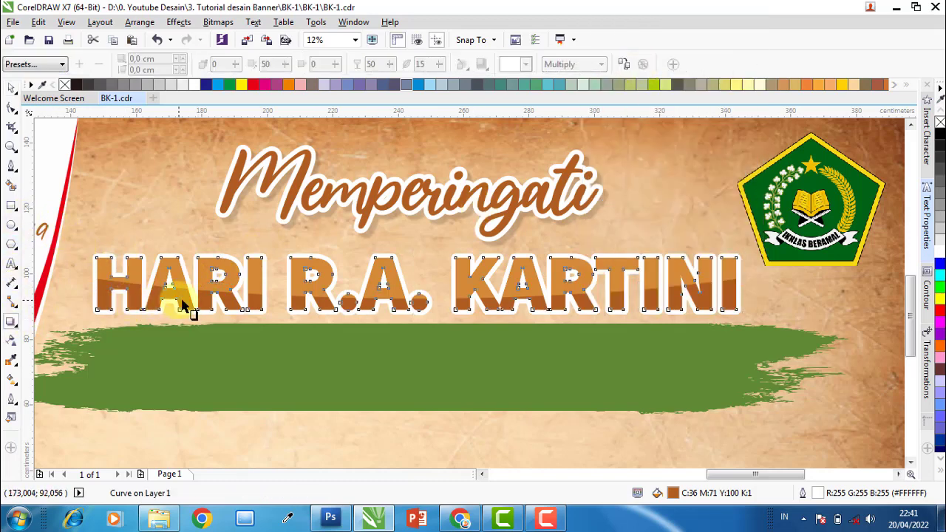
drag(92, 283, 225, 309)
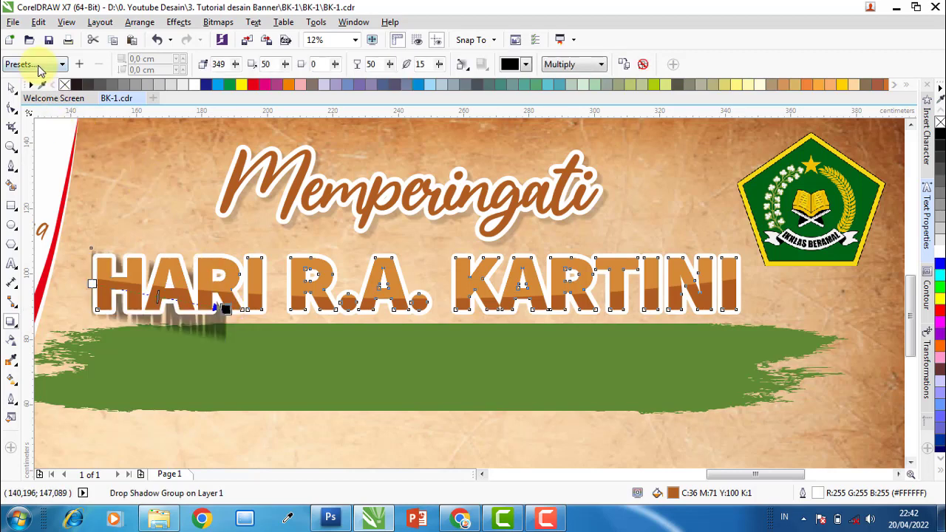
click(42, 64)
drag(418, 282, 453, 316)
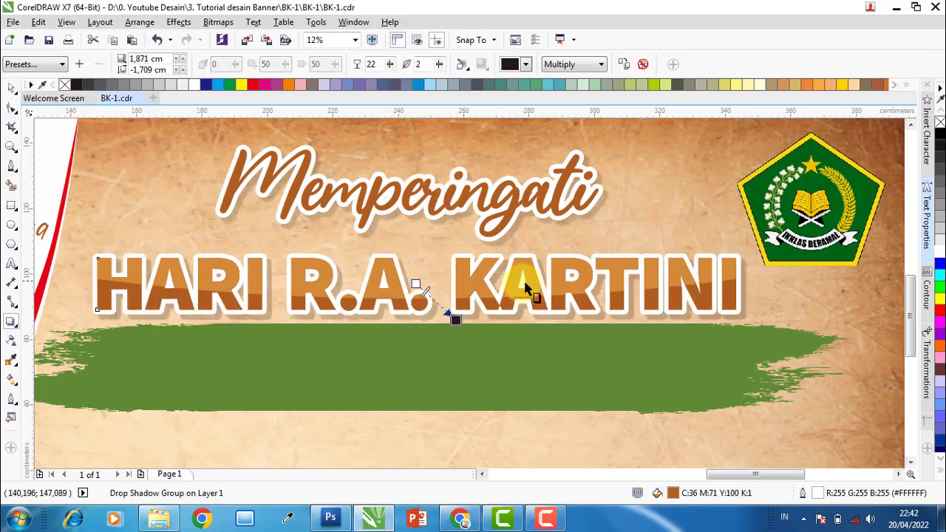
scroll(456, 316, up, 3)
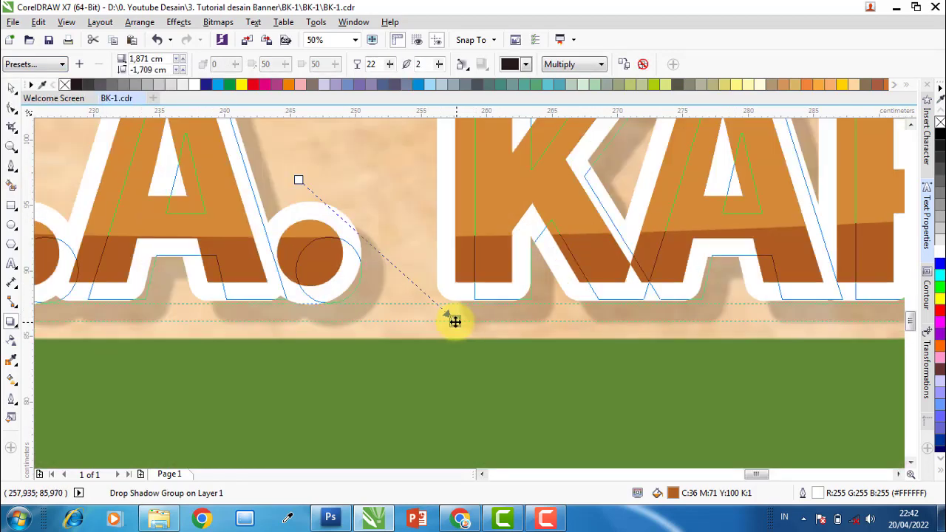
drag(459, 326, 451, 318)
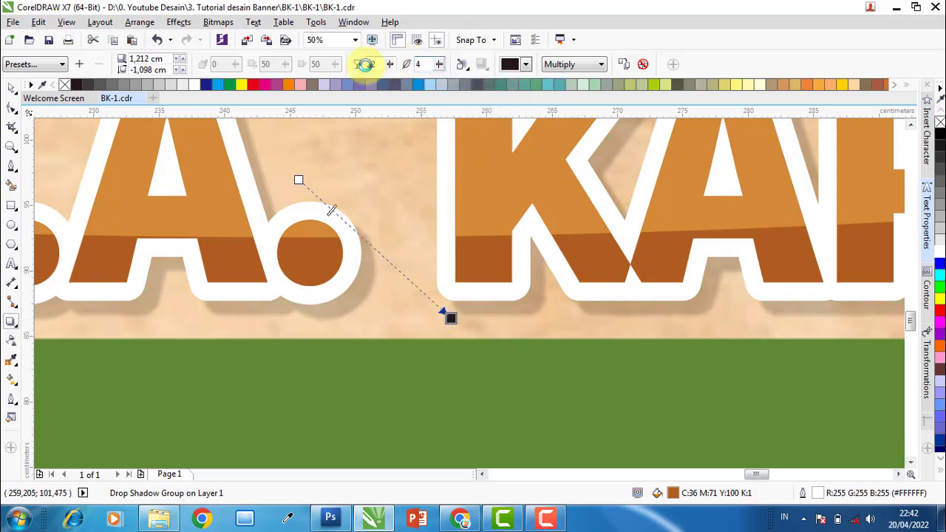
text(2)
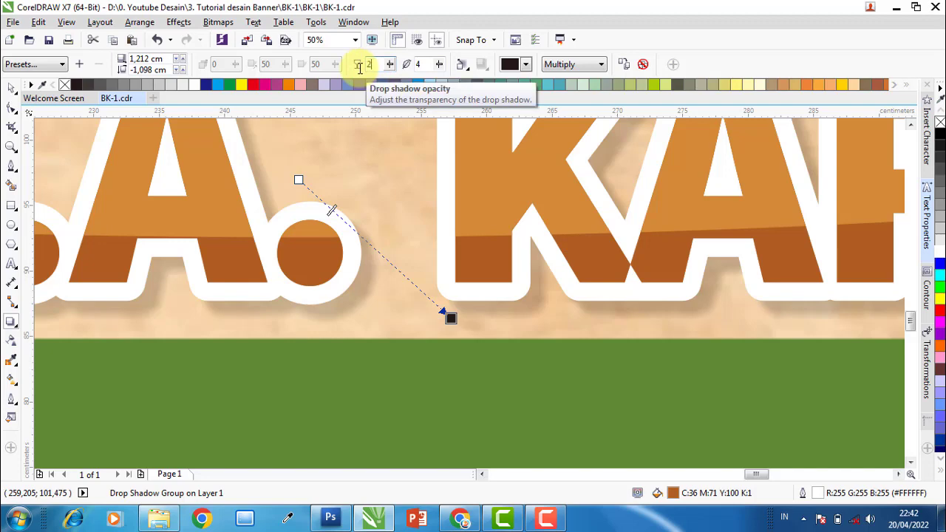
key(Return)
scroll(467, 229, down, 3)
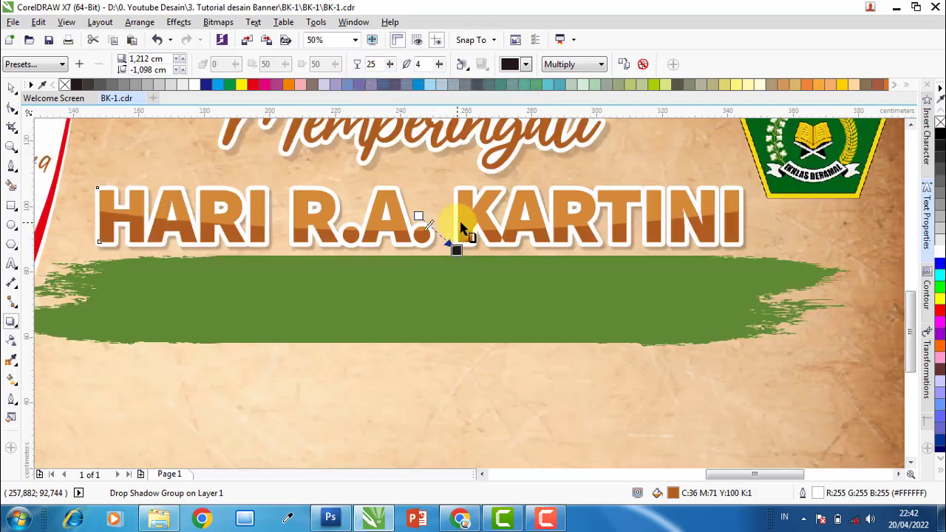
scroll(467, 229, down, 1)
scroll(473, 229, down, 1)
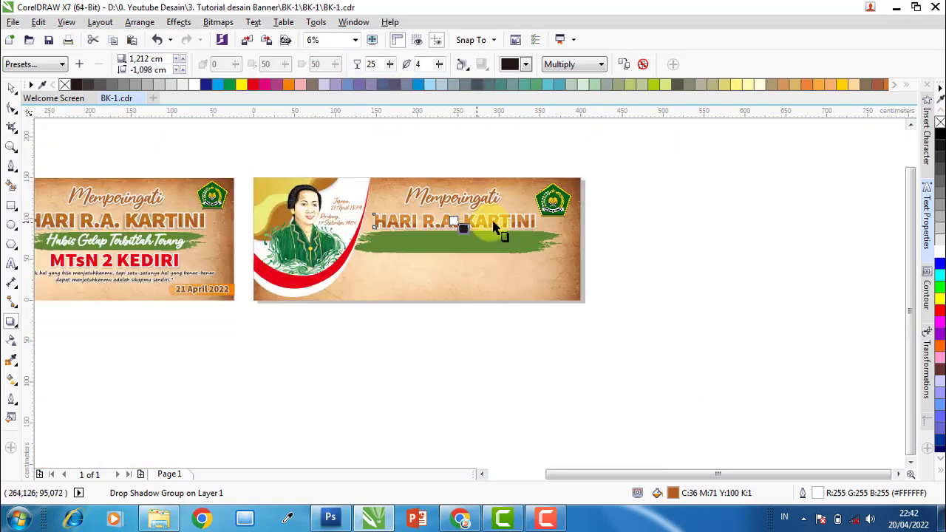
- Copy the Habis Gelap Terbitlah Terang tagline onto the right banner
click(11, 87)
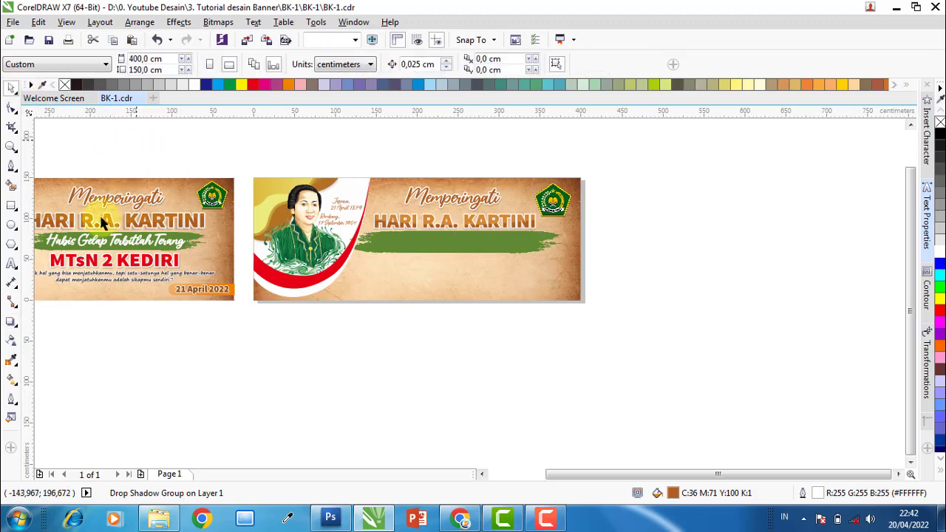
scroll(81, 251, up, 1)
click(90, 248)
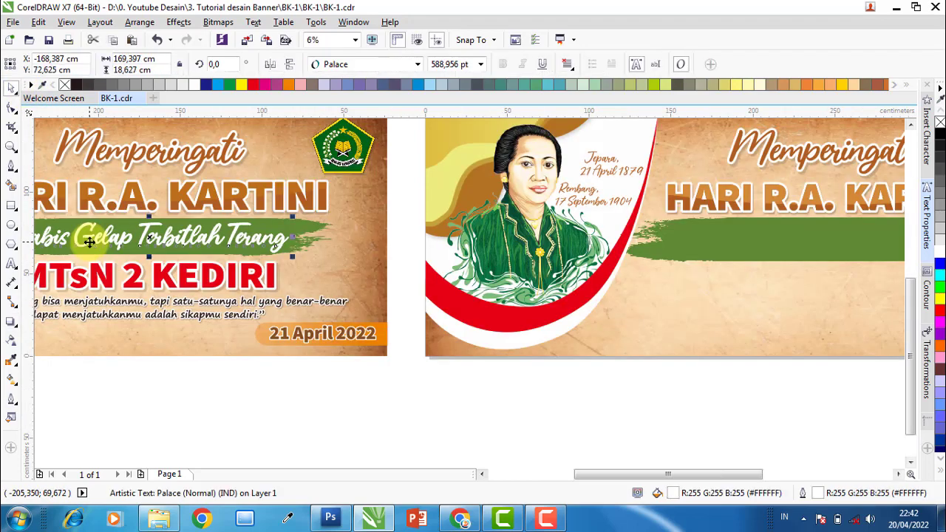
scroll(90, 242, down, 1)
drag(90, 243, 436, 251)
shift+click(551, 235)
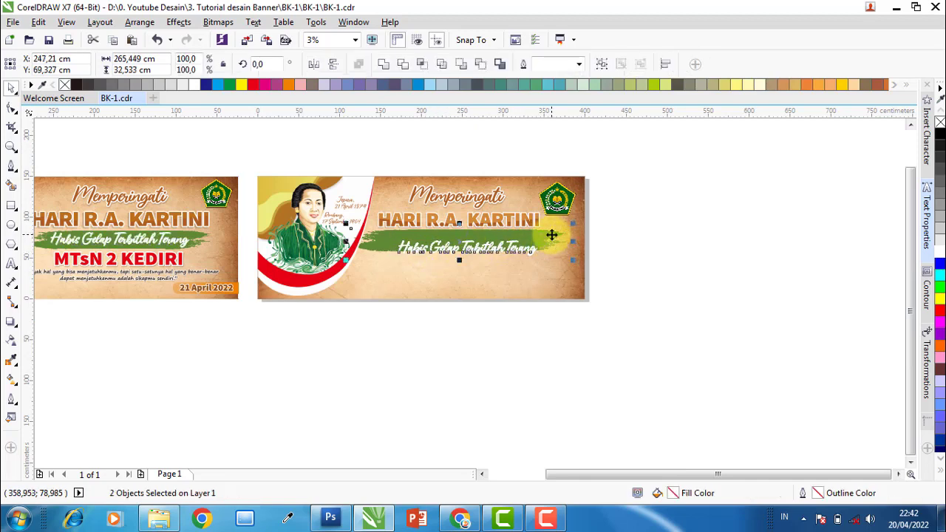
click(705, 248)
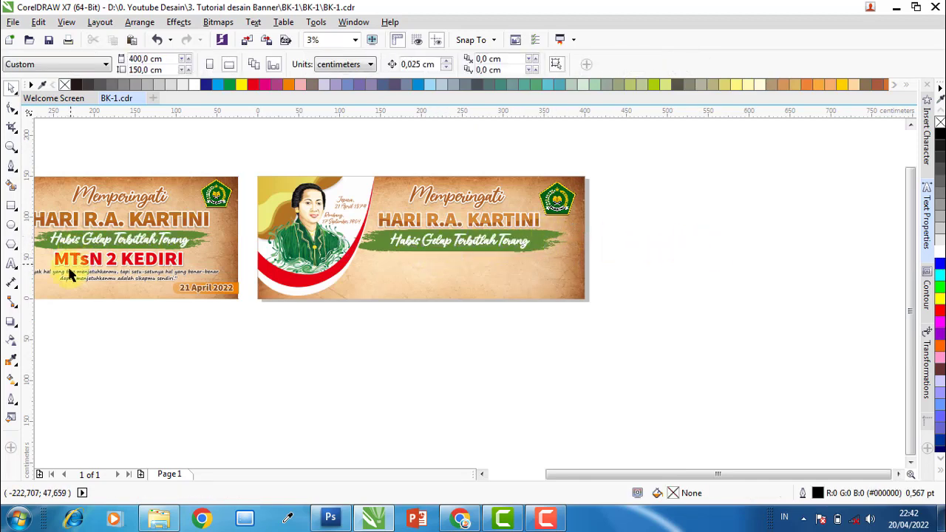
- Copy the MTsN 2 KEDIRI title and quote onto the right banner beneath the tagline
drag(51, 334, 214, 229)
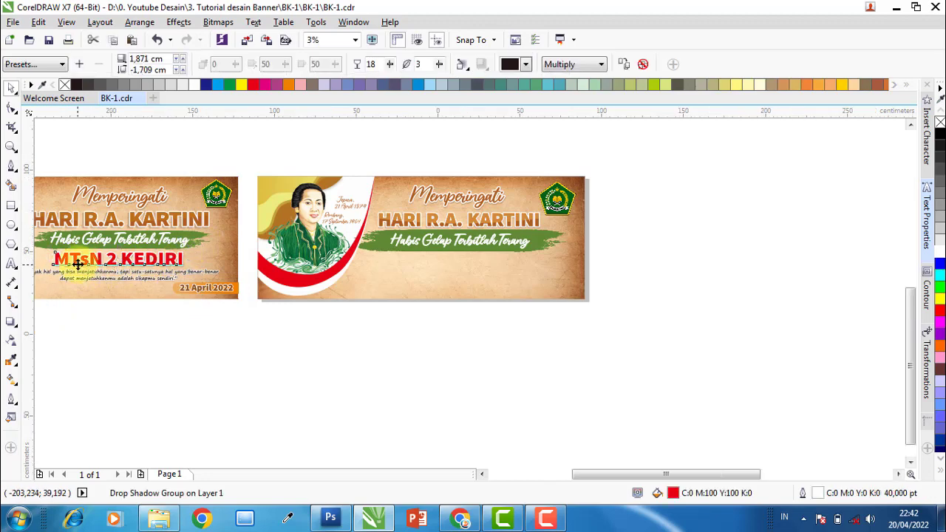
scroll(92, 259, up, 3)
scroll(92, 259, up, 2)
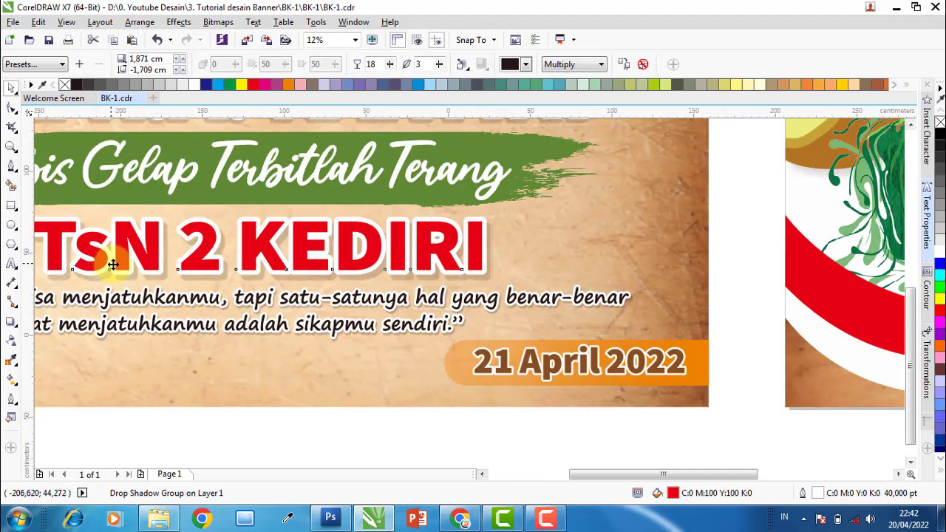
scroll(112, 260, down, 2)
scroll(118, 255, down, 2)
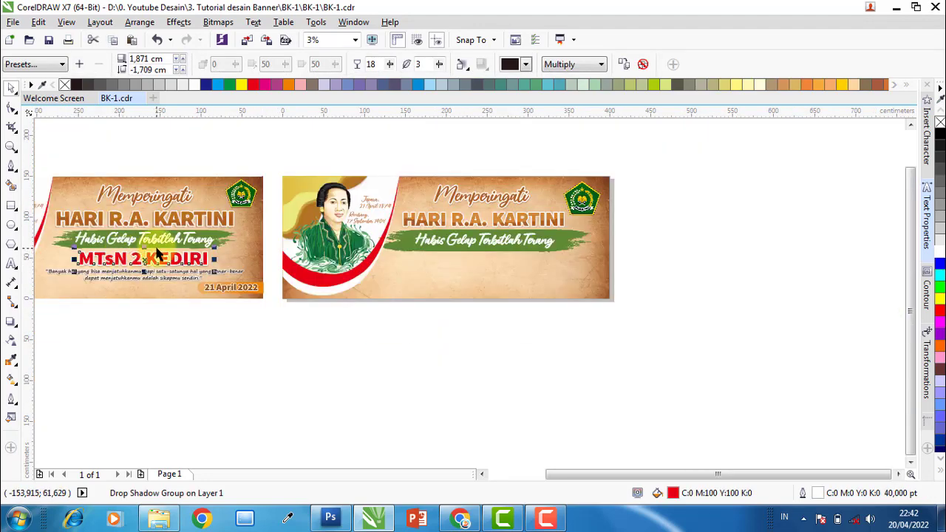
shift+click(136, 272)
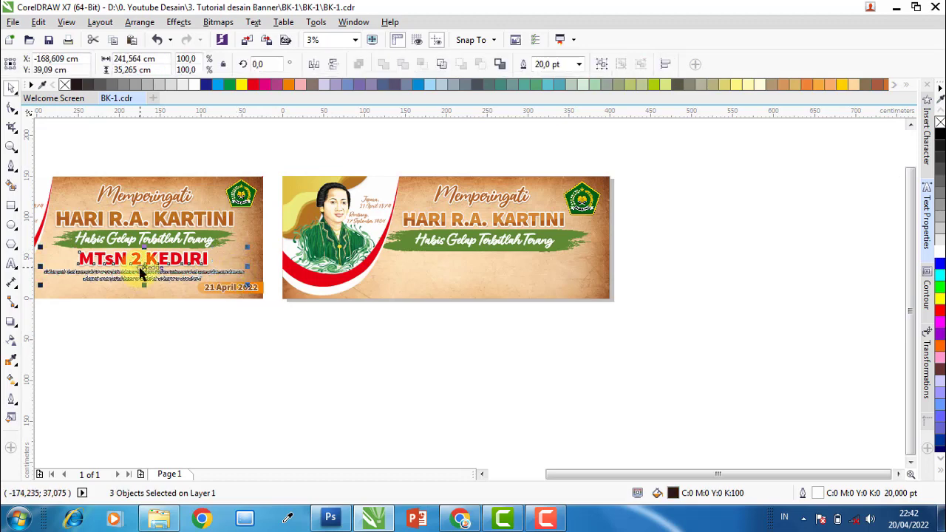
drag(152, 266, 493, 272)
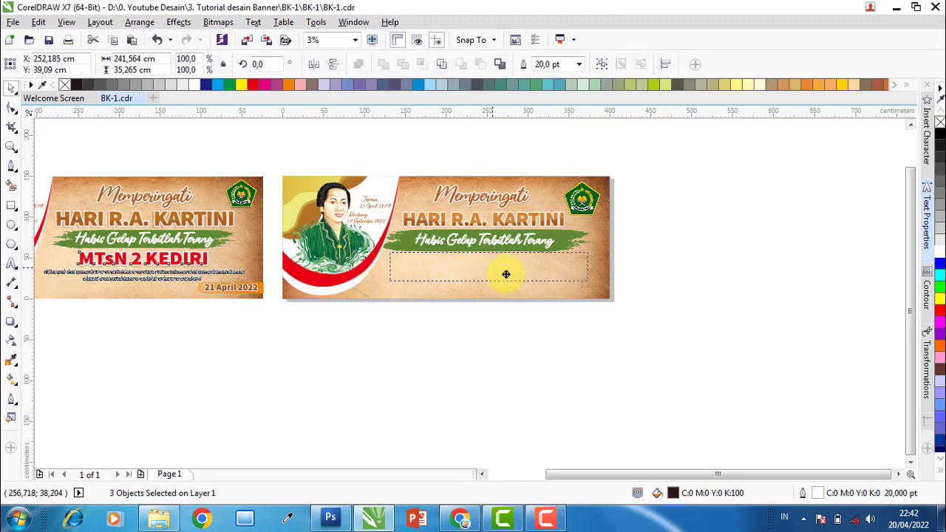
drag(505, 274, 504, 277)
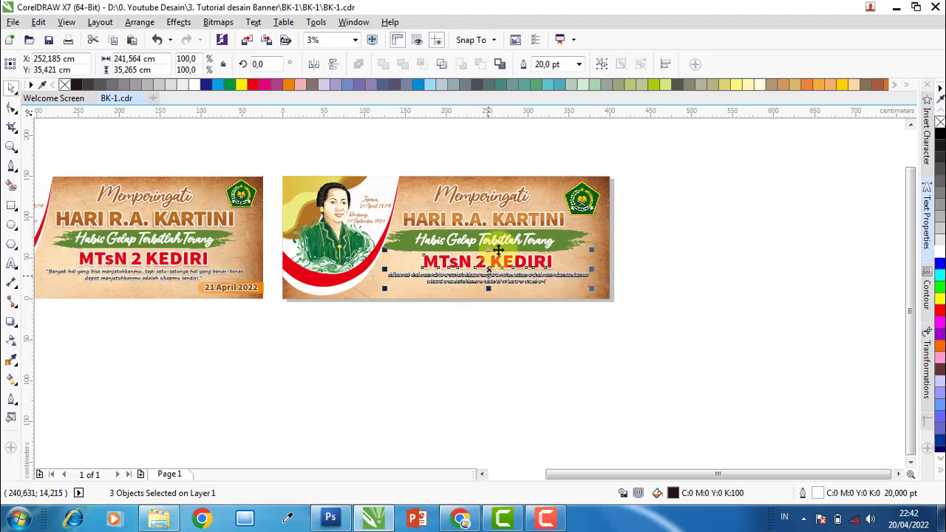
scroll(504, 238, up, 2)
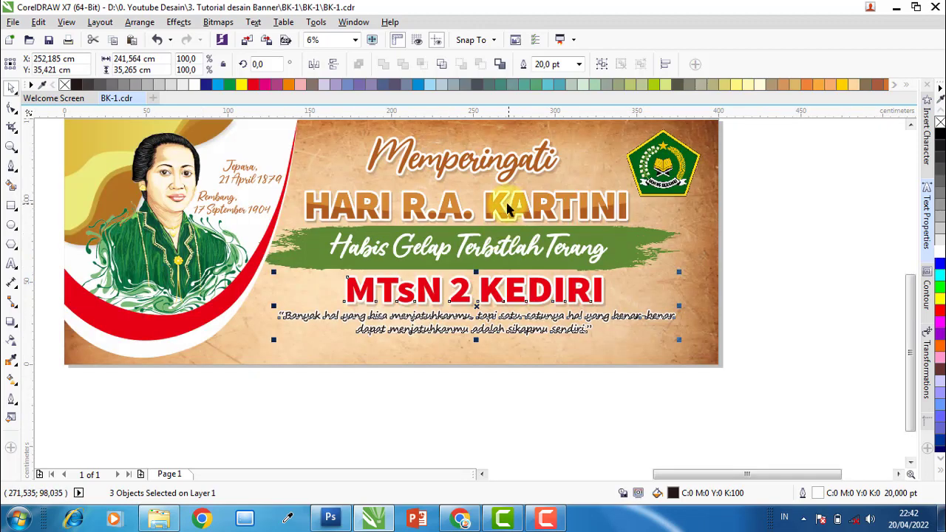
click(793, 236)
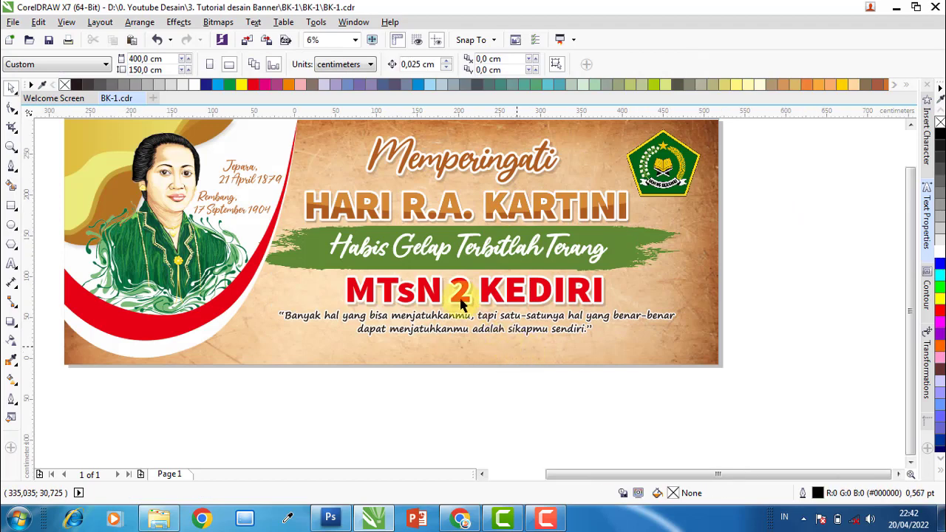
- Select the right banner's contents to check the layout, then deselect
scroll(379, 201, down, 2)
mouse_move(395, 186)
mouse_down()
mouse_move(523, 348)
mouse_move(606, 364)
mouse_up()
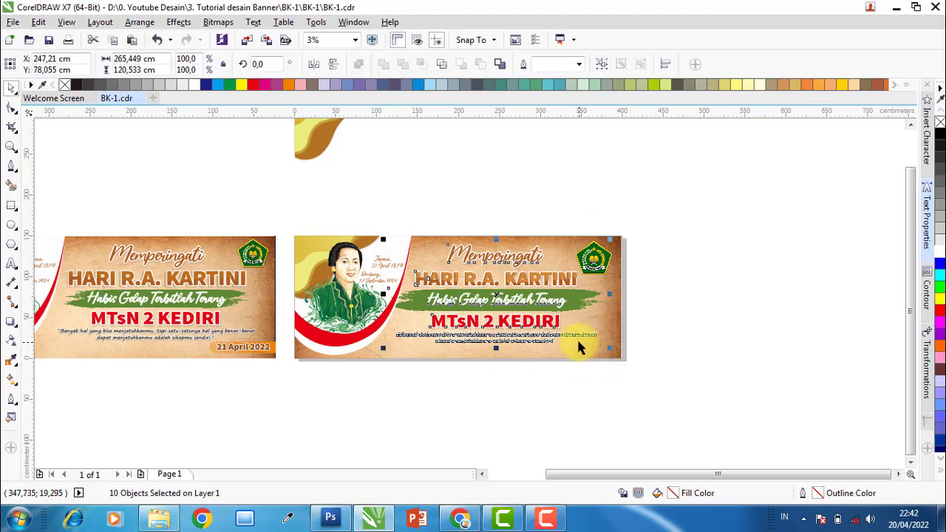
click(640, 359)
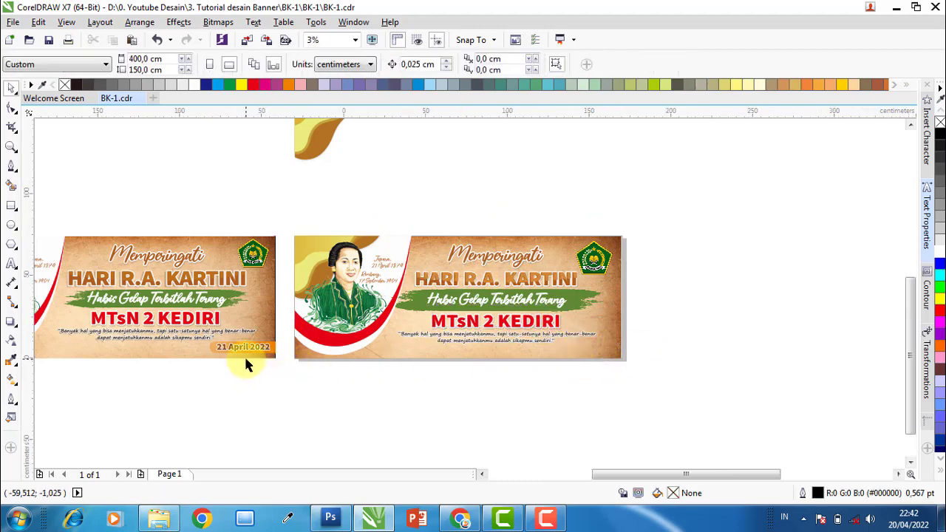
scroll(246, 362, up, 2)
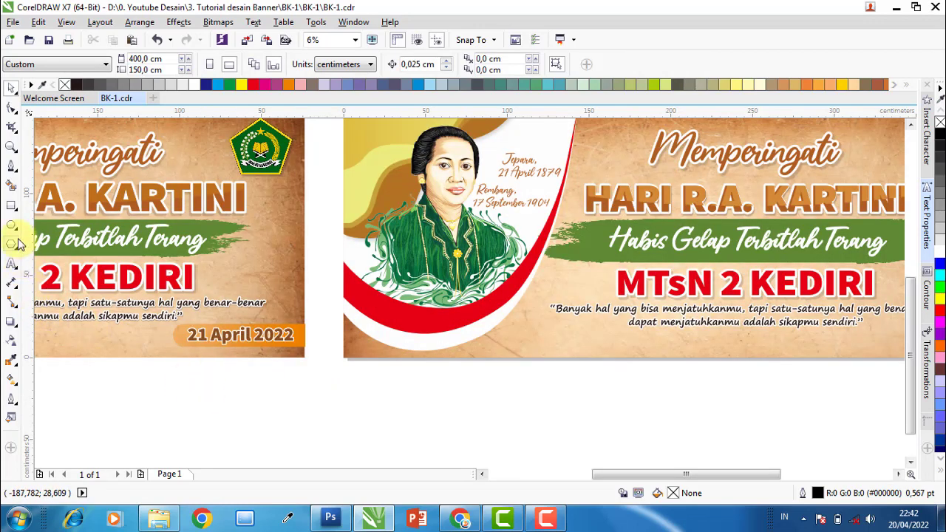
- Draw an orange bar at the banner's bottom right with 30 cm corner radius
click(11, 206)
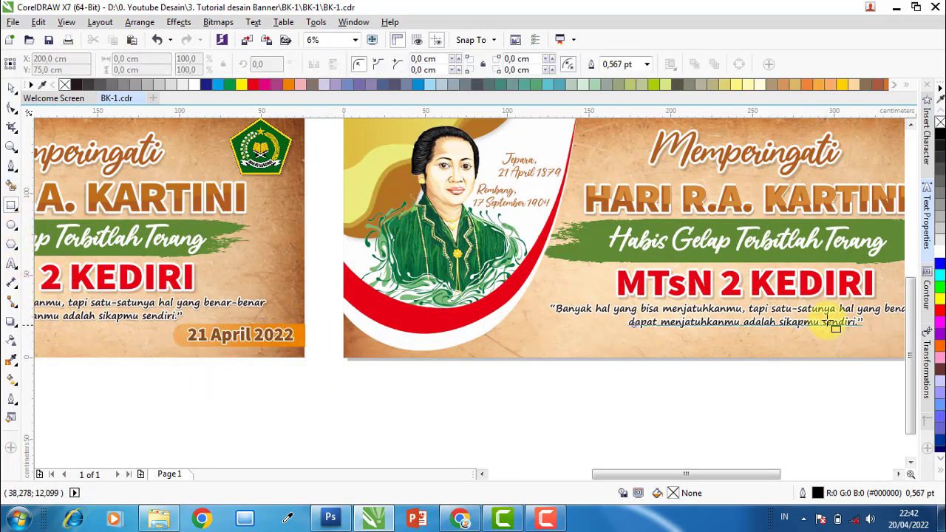
drag(703, 473, 731, 475)
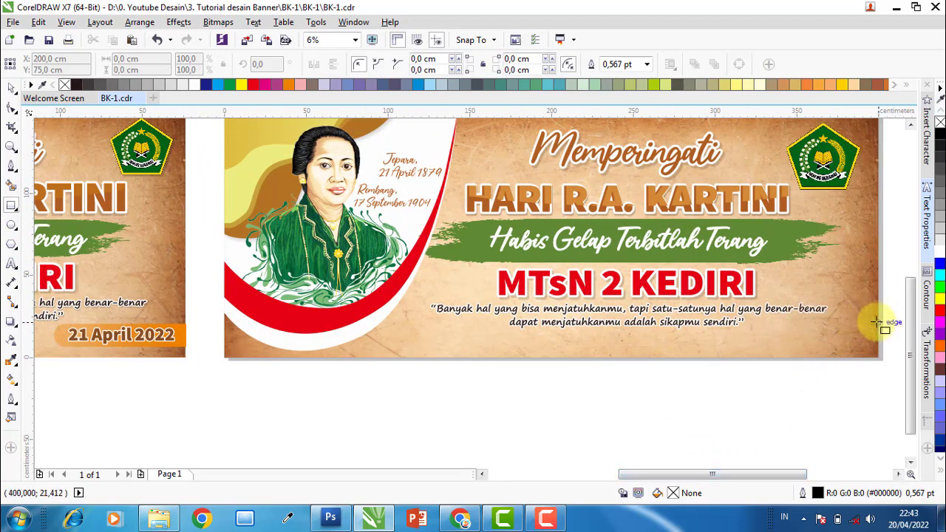
drag(876, 322, 751, 347)
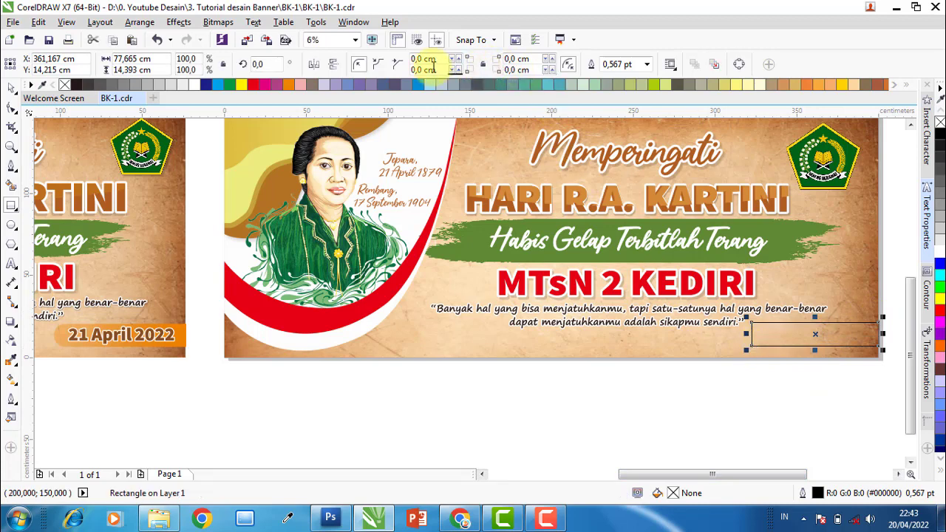
click(422, 58)
text(2)
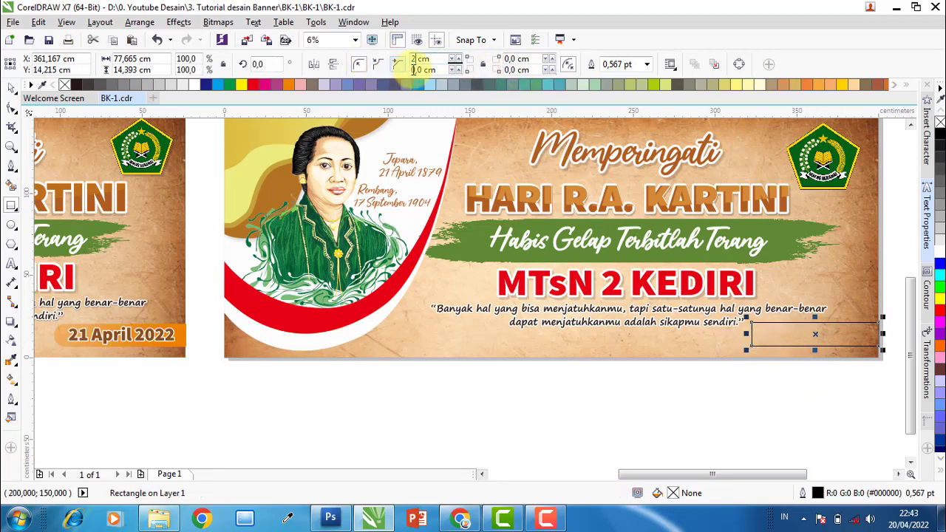
click(417, 69)
text(2)
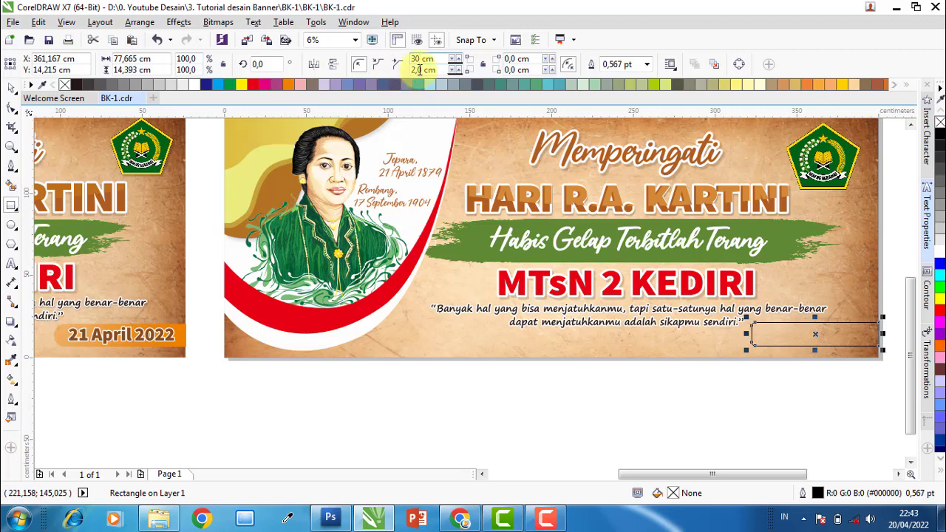
double_click(419, 70)
click(361, 67)
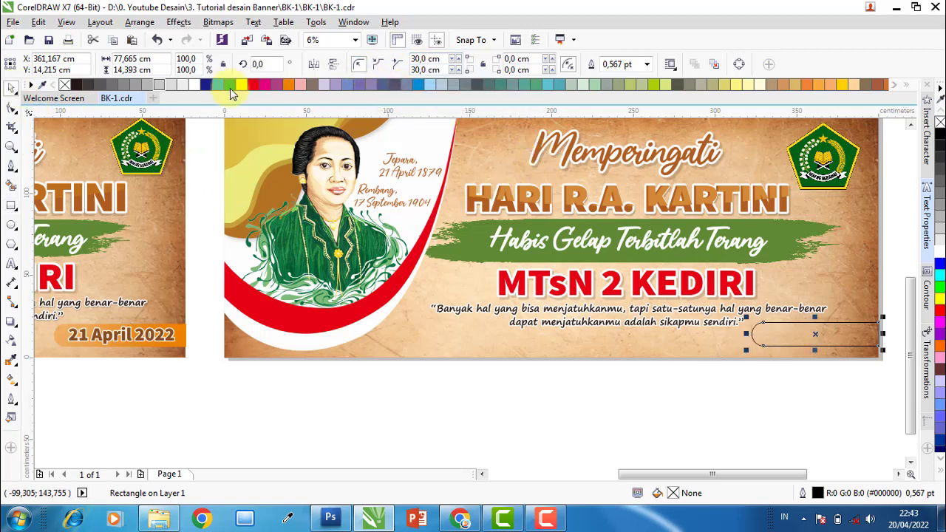
click(288, 85)
- Remove the bar's outline and fade it toward the left with a linear transparency
right_click(65, 84)
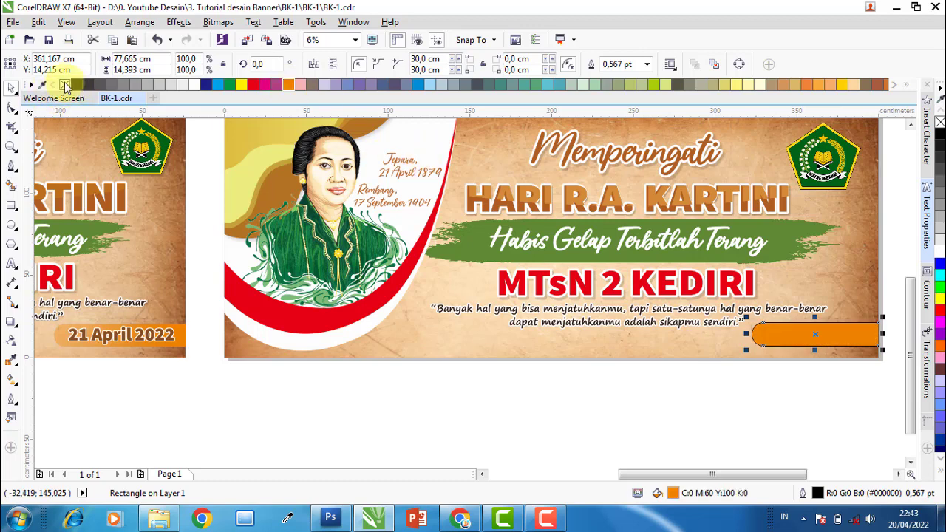
click(11, 339)
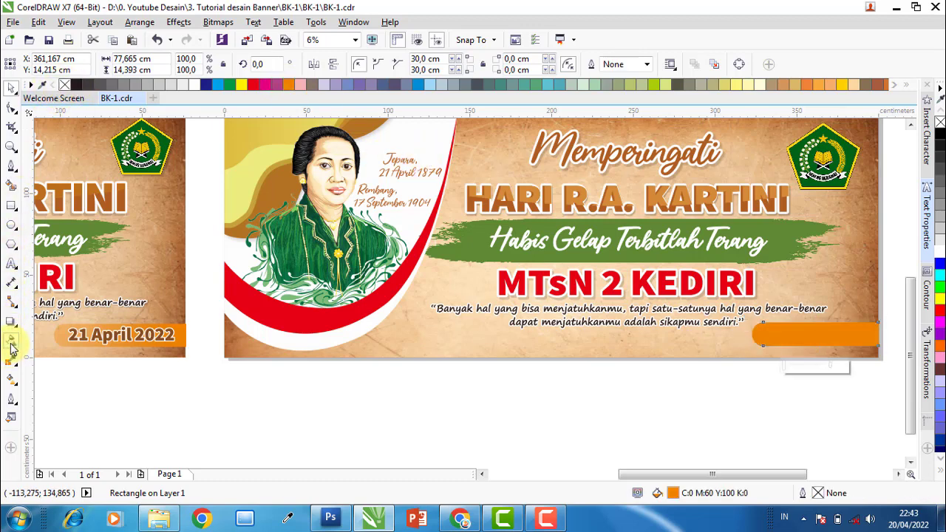
drag(742, 340, 886, 333)
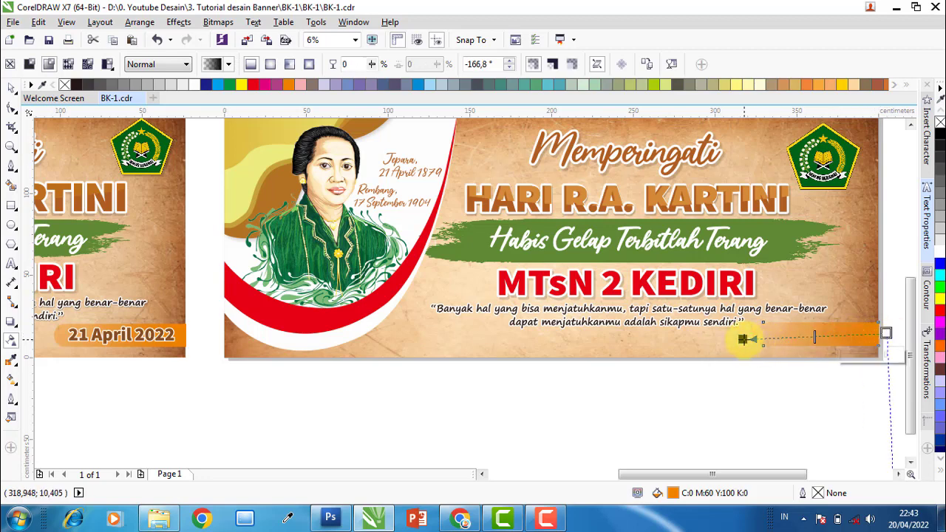
drag(743, 339, 659, 340)
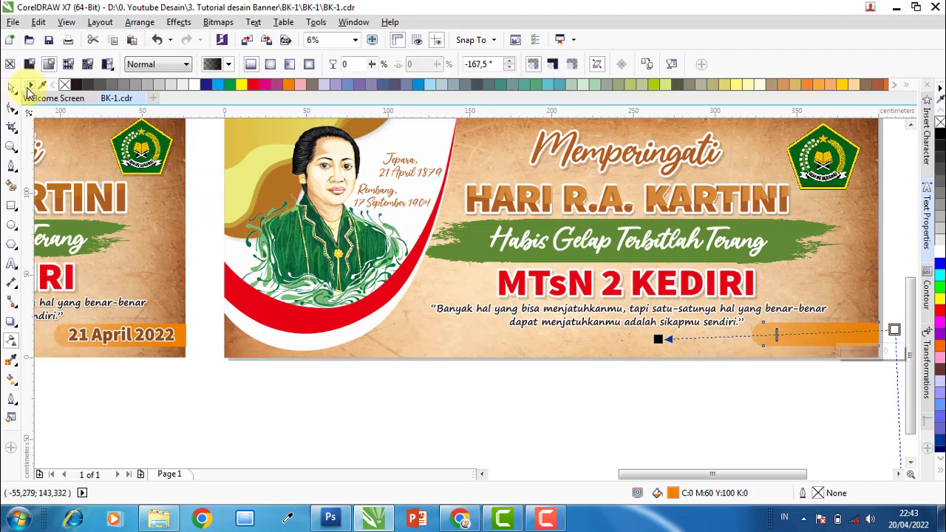
- Move the 21 April 2022 date text onto the orange bar
click(11, 87)
click(162, 380)
click(119, 336)
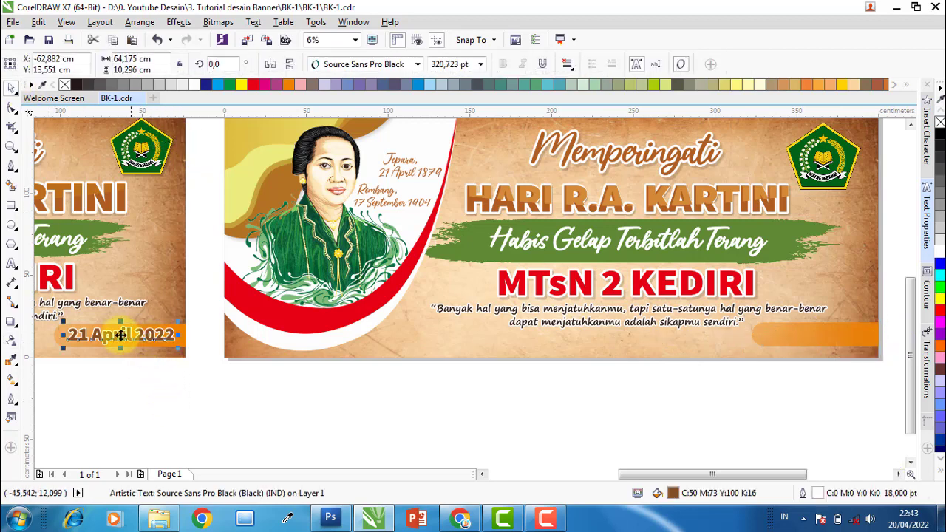
drag(208, 340, 815, 334)
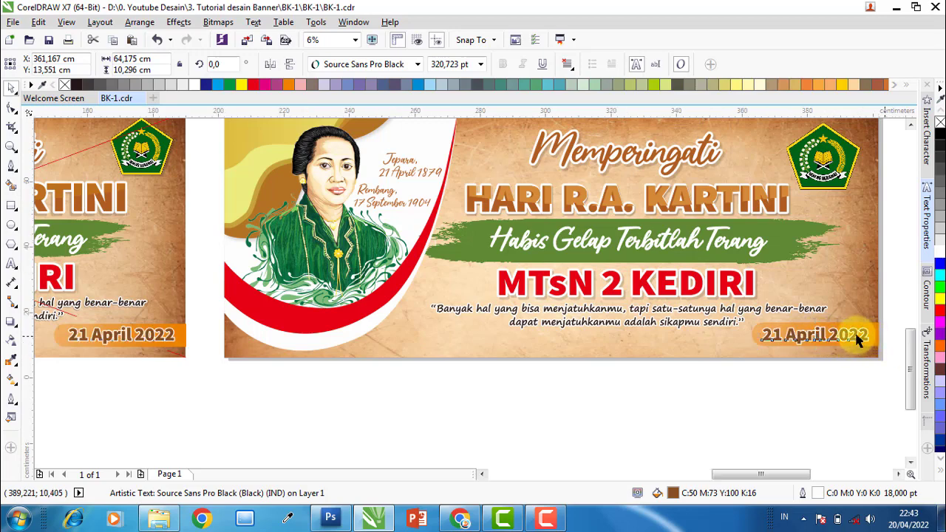
scroll(857, 334, up, 3)
drag(794, 323, 806, 323)
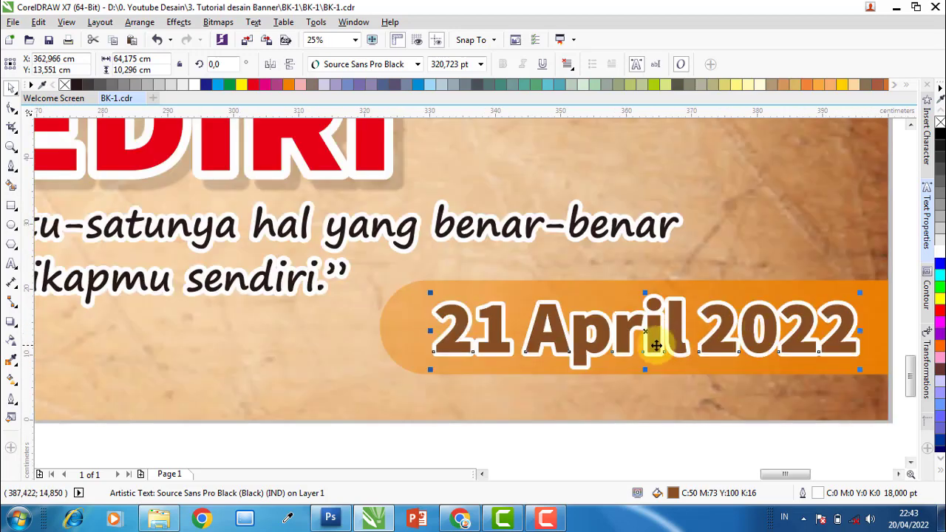
click(750, 284)
shift+click(753, 314)
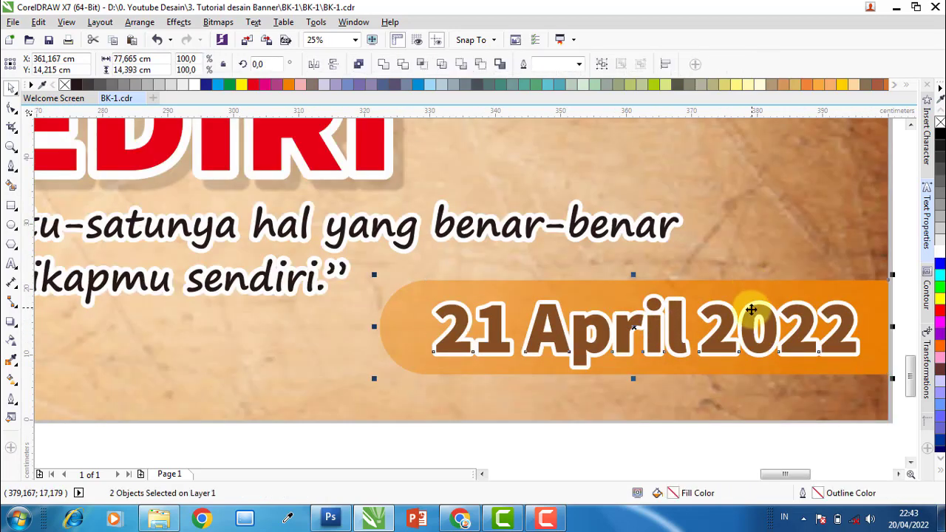
scroll(625, 325, down, 1)
scroll(640, 344, down, 2)
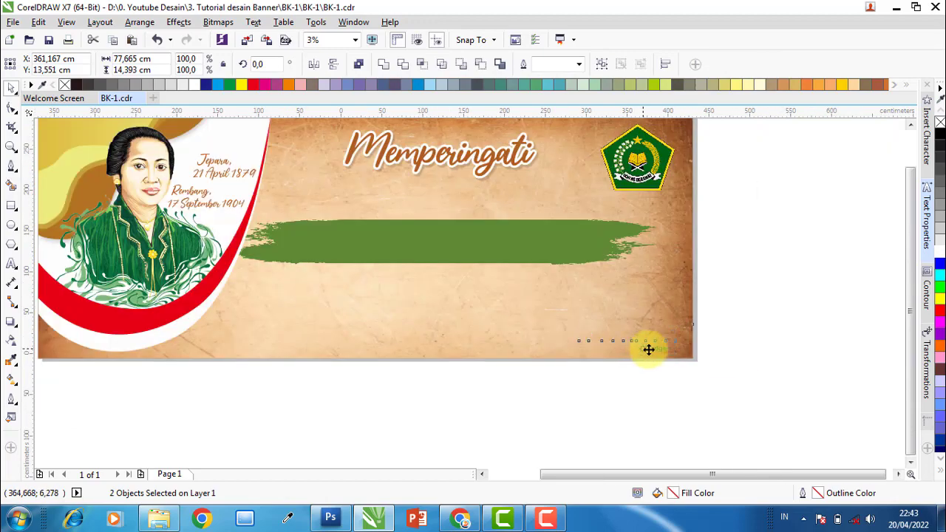
scroll(648, 348, down, 1)
click(696, 236)
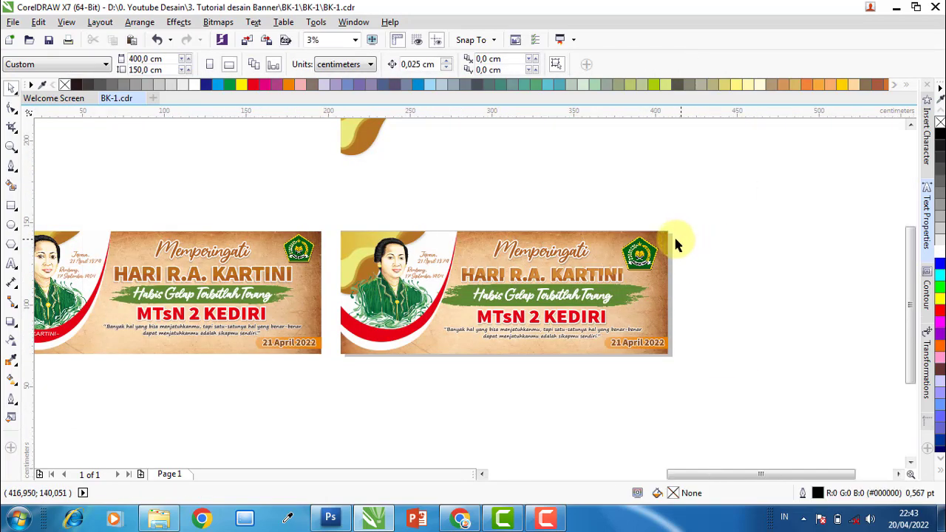
- Scale the school logo down slightly
scroll(650, 240, up, 1)
scroll(595, 272, up, 1)
click(593, 271)
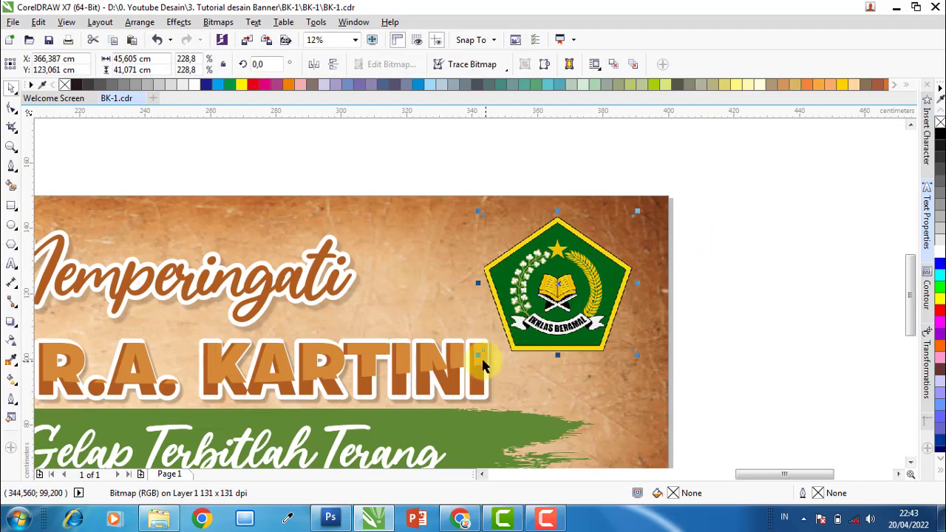
drag(478, 355, 488, 342)
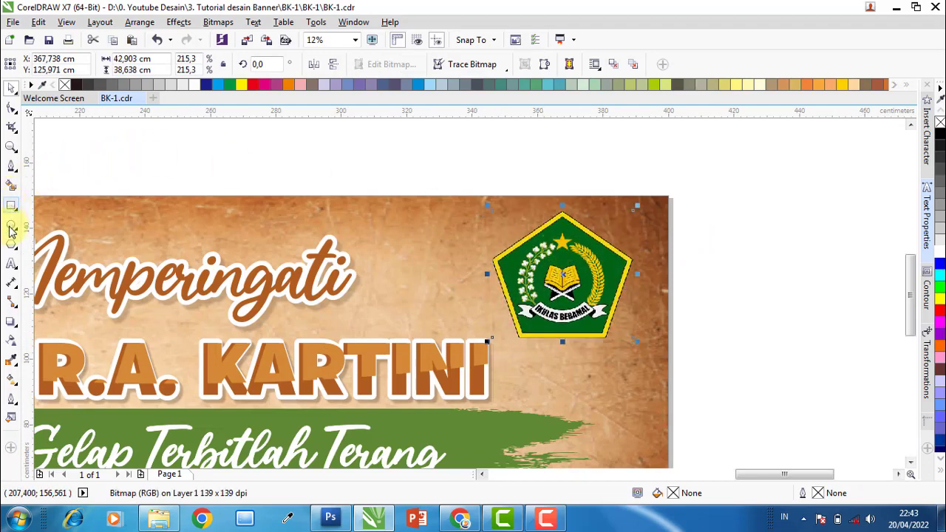
- Give the logo a Flat Top Right drop shadow with fade 25 and next value 4
click(11, 321)
drag(492, 273, 584, 304)
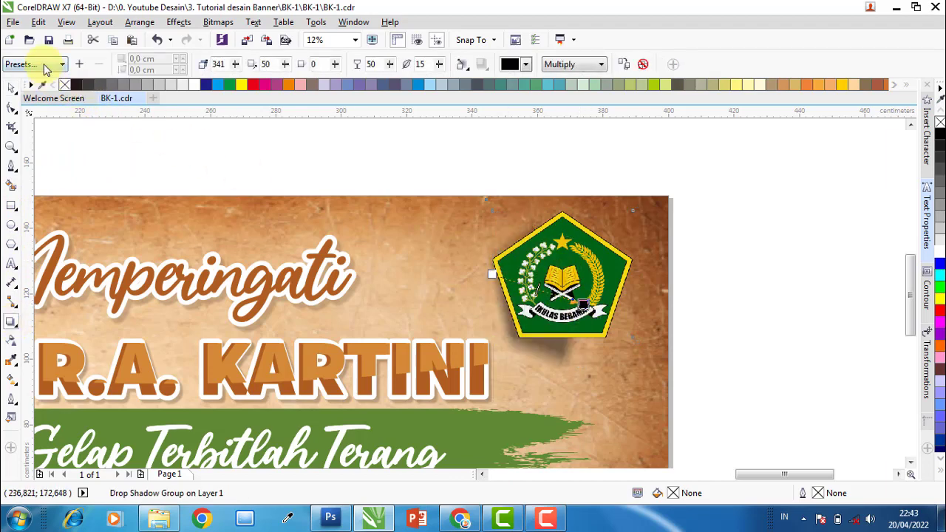
click(45, 65)
click(29, 78)
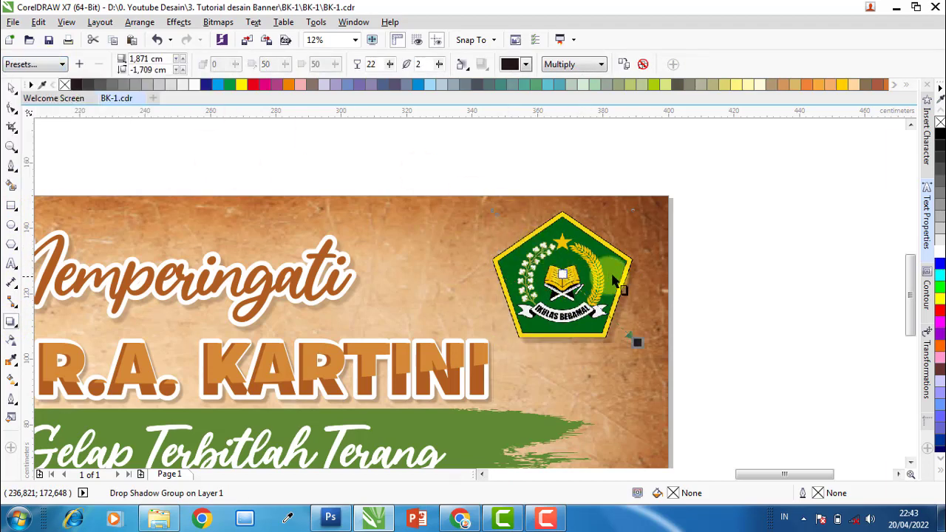
click(376, 65)
key(BackSpace)
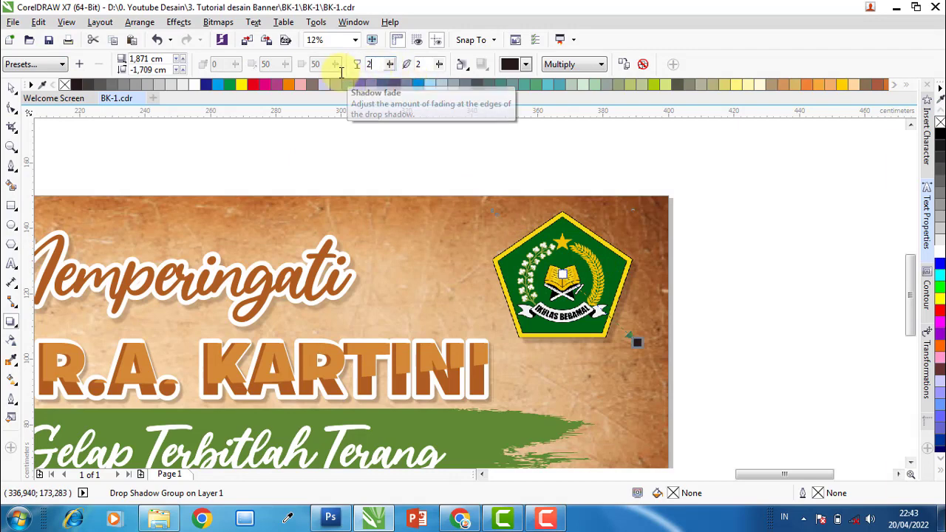
text(5)
key(Tab)
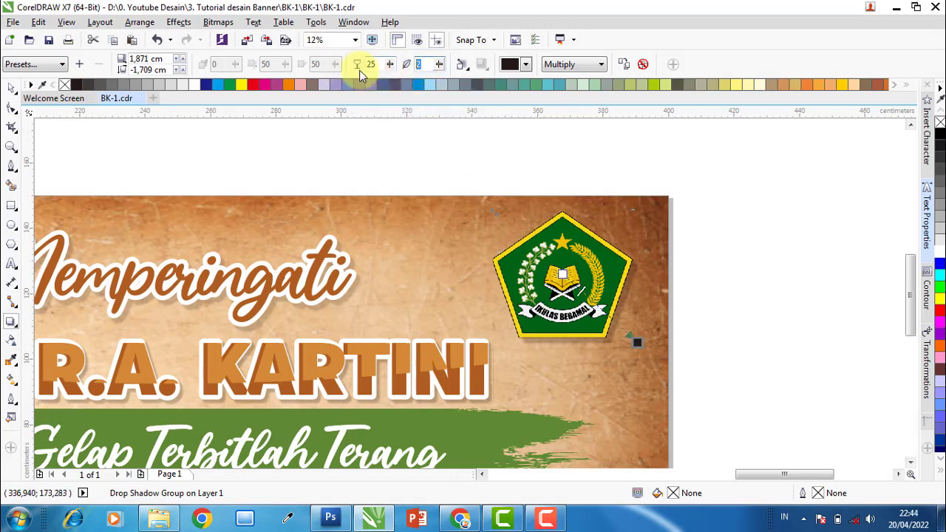
text(4)
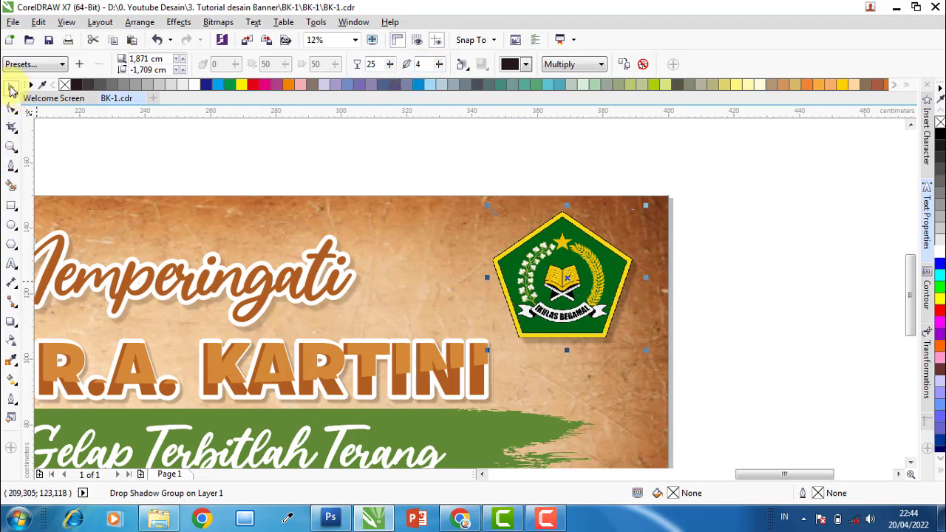
scroll(673, 190, down, 1)
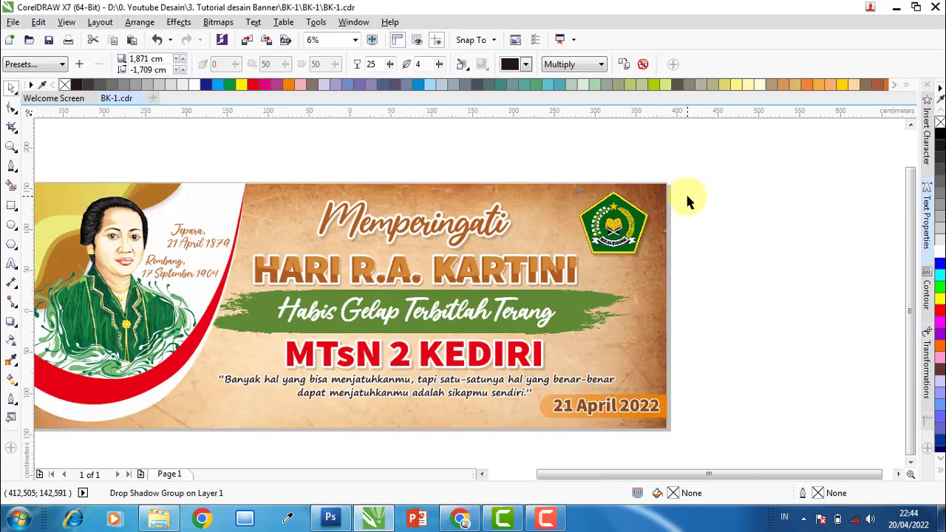
- Delete the duplicate banner on the left
scroll(685, 196, down, 1)
scroll(462, 198, down, 1)
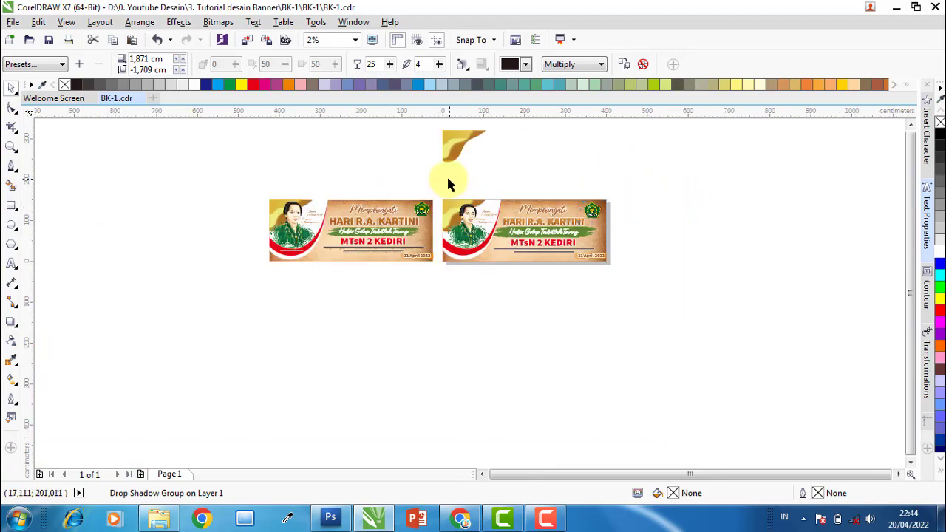
drag(445, 180, 211, 300)
key(Delete)
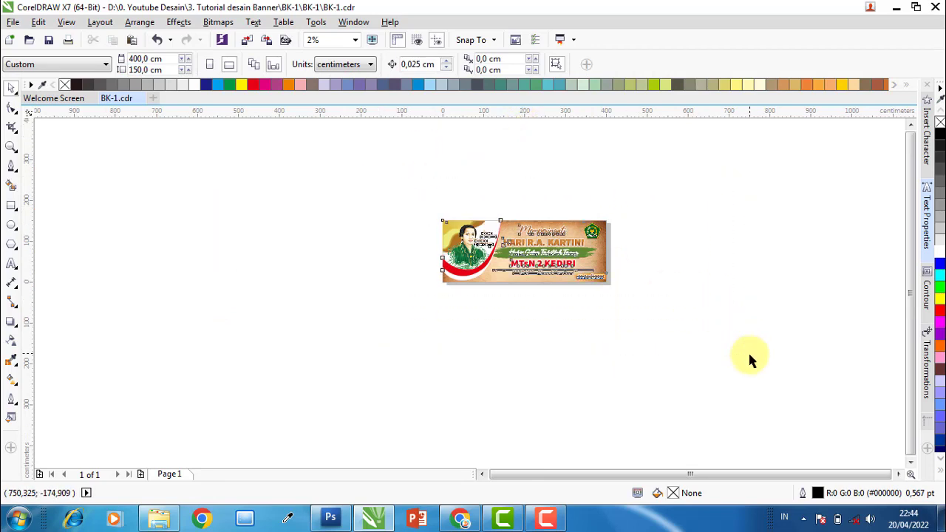
- Group all 22 banner objects and zoom to fit the page
key(ctrl+a)
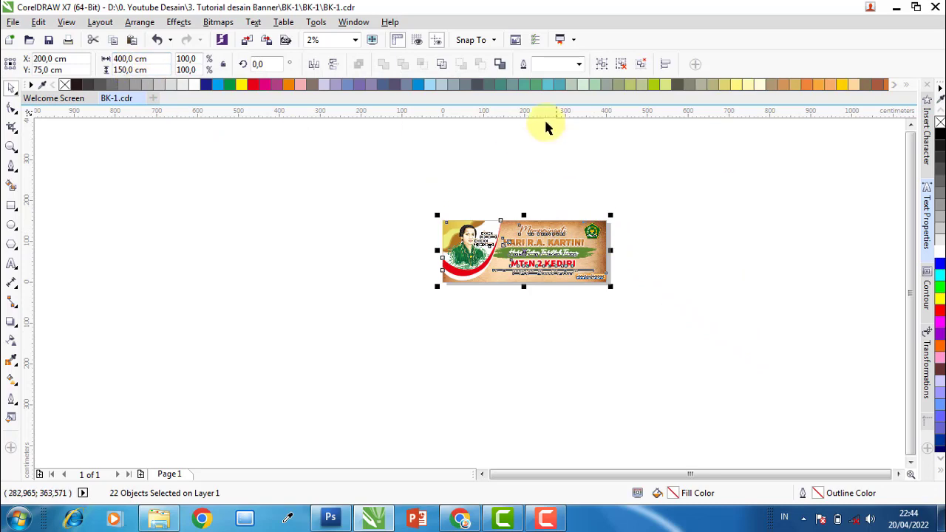
click(602, 64)
click(359, 39)
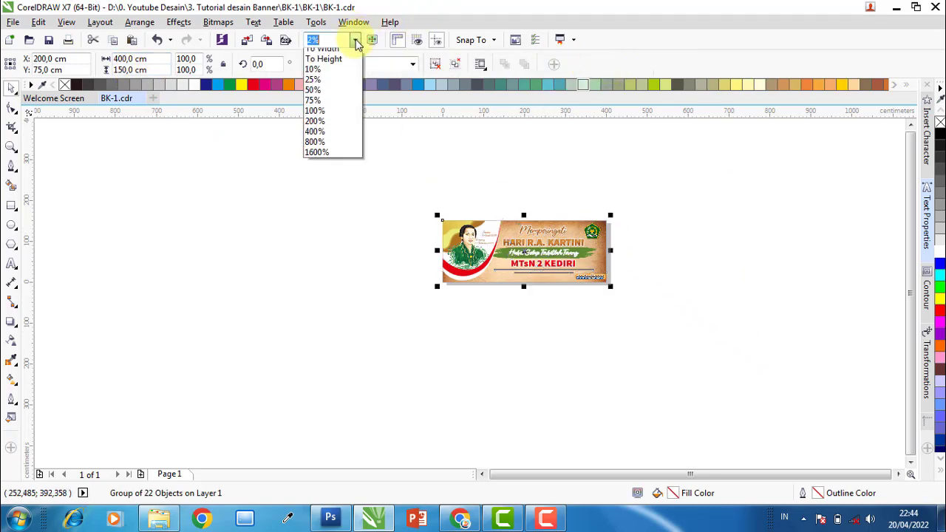
click(334, 76)
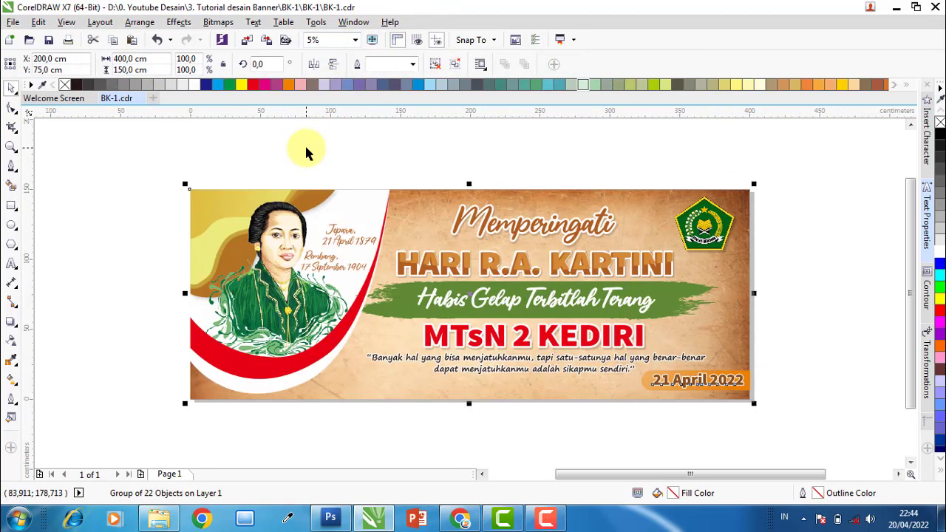
click(306, 152)
- Open the Export dialog for the banner, after dismissing Save As
click(12, 22)
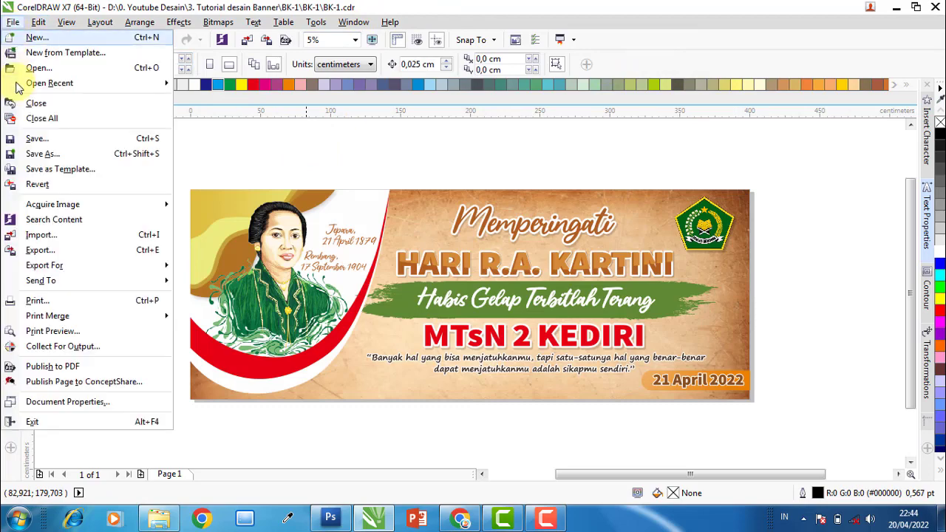
click(43, 154)
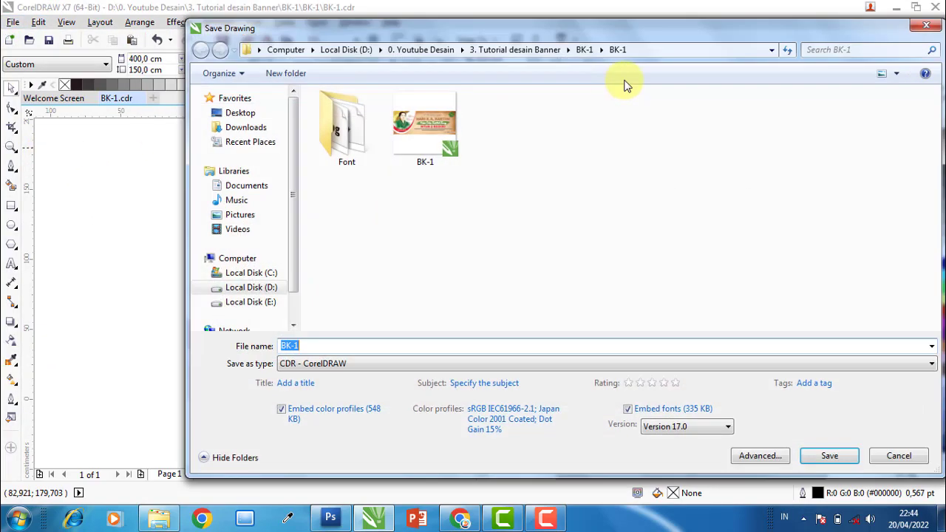
click(926, 27)
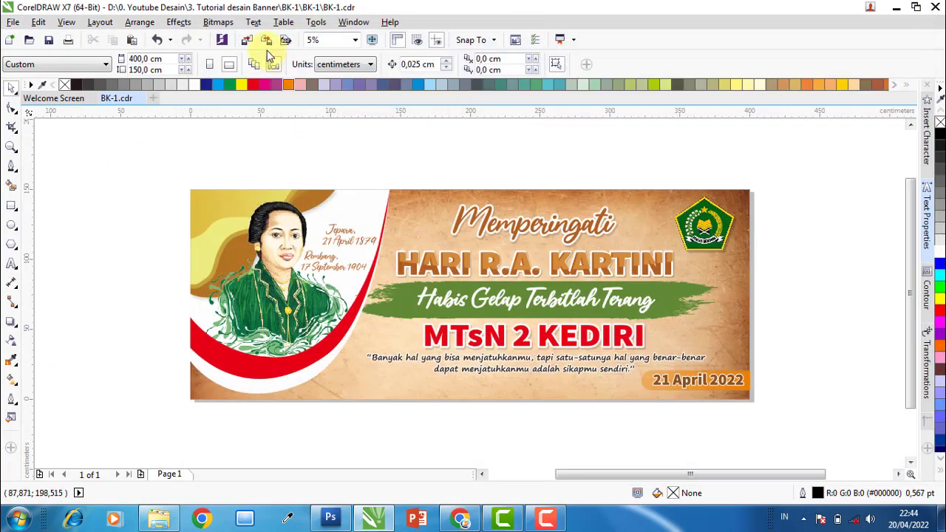
click(266, 39)
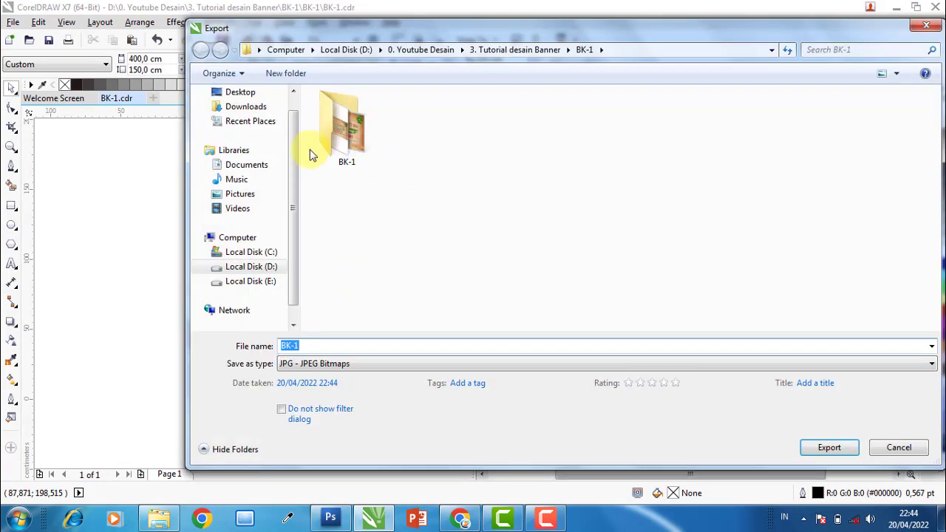
- Export the banner as BK-1 in JPG format to the Desktop
click(241, 93)
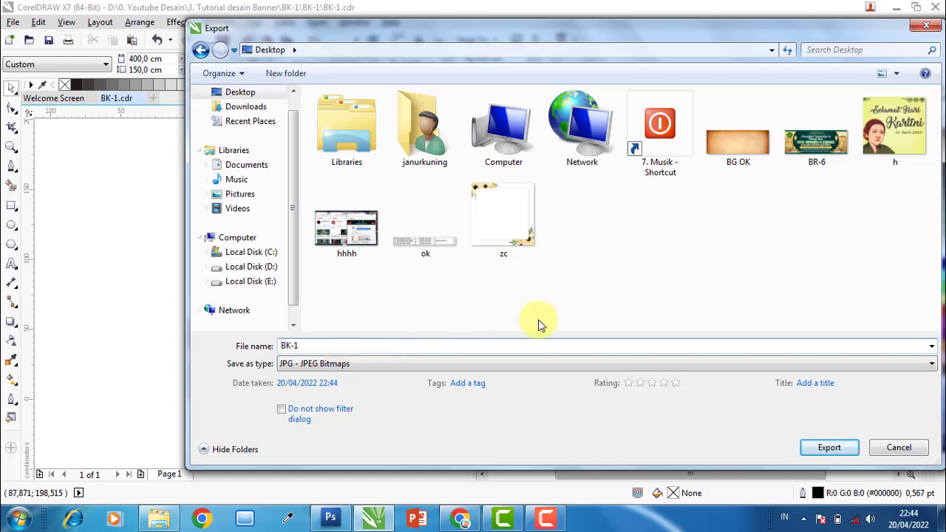
click(585, 365)
click(482, 362)
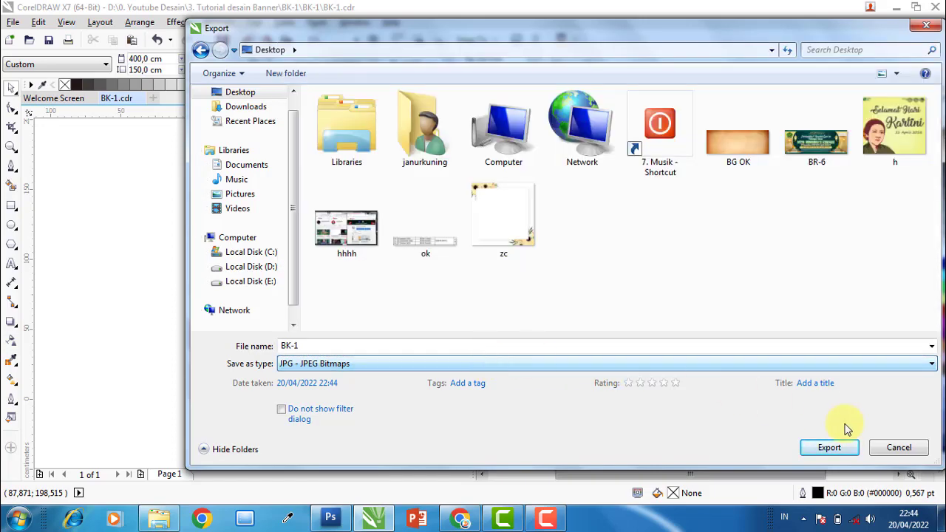
click(828, 449)
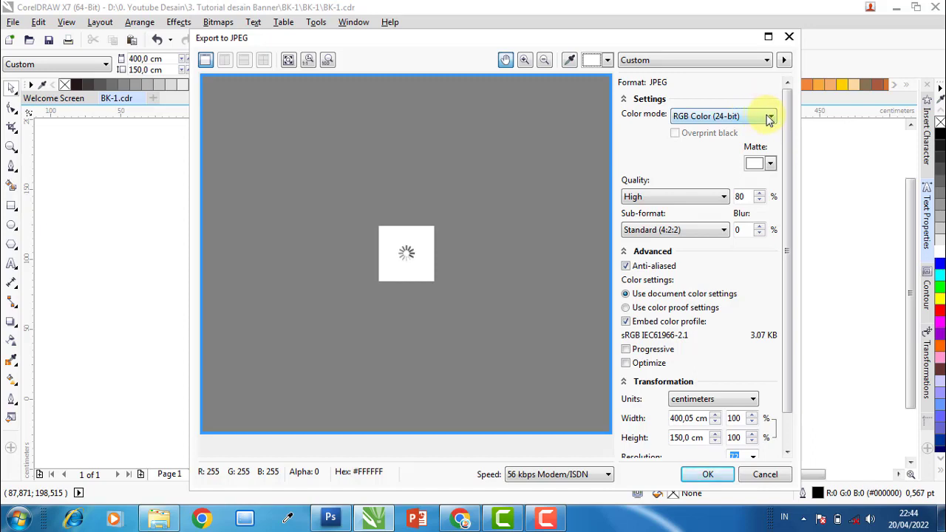
- Confirm the JPEG export with RGB Color (24-bit) colour mode
click(771, 118)
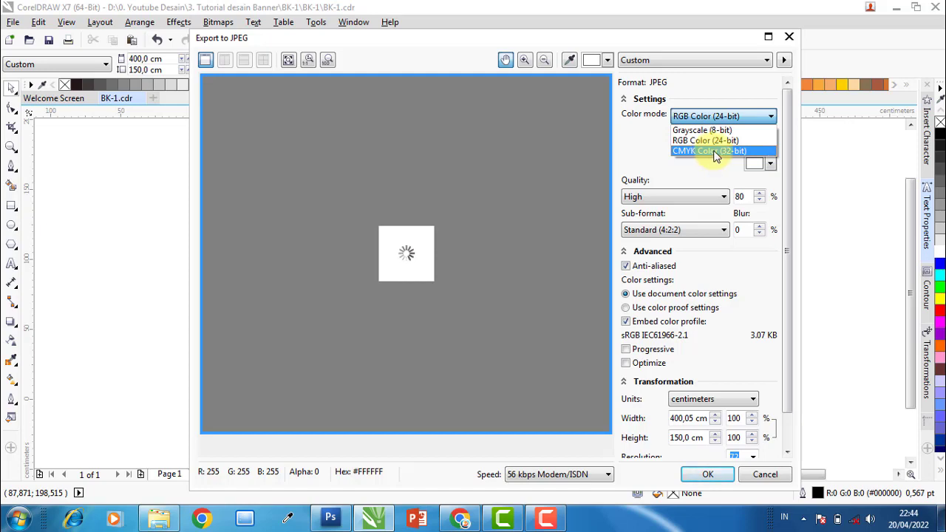
click(757, 141)
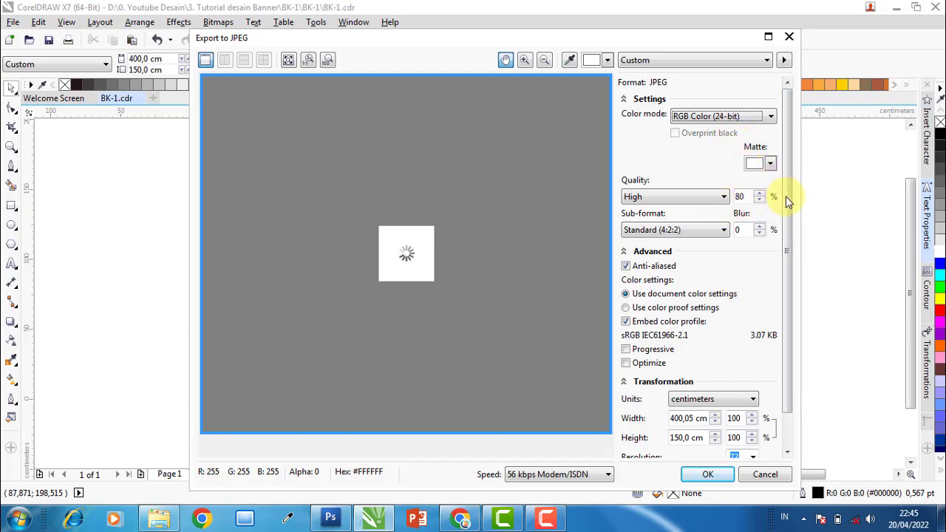
scroll(788, 202, down, 2)
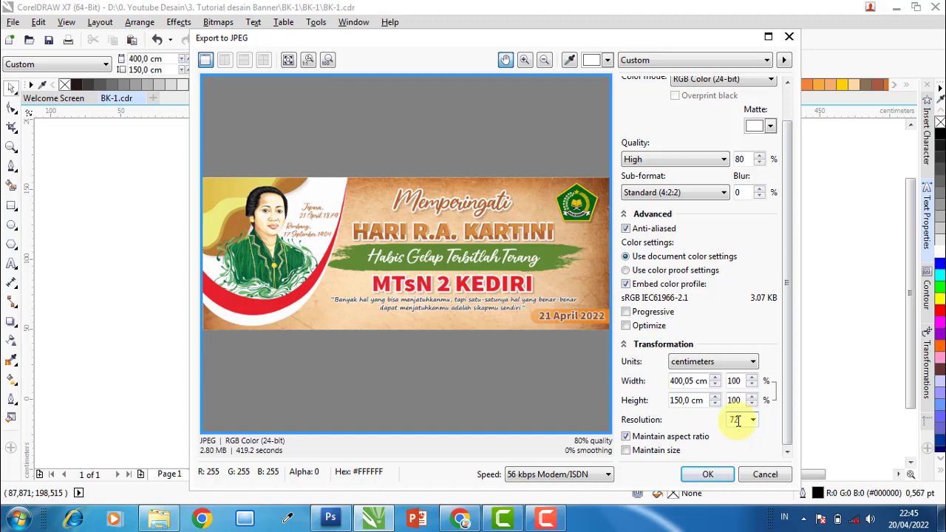
click(706, 475)
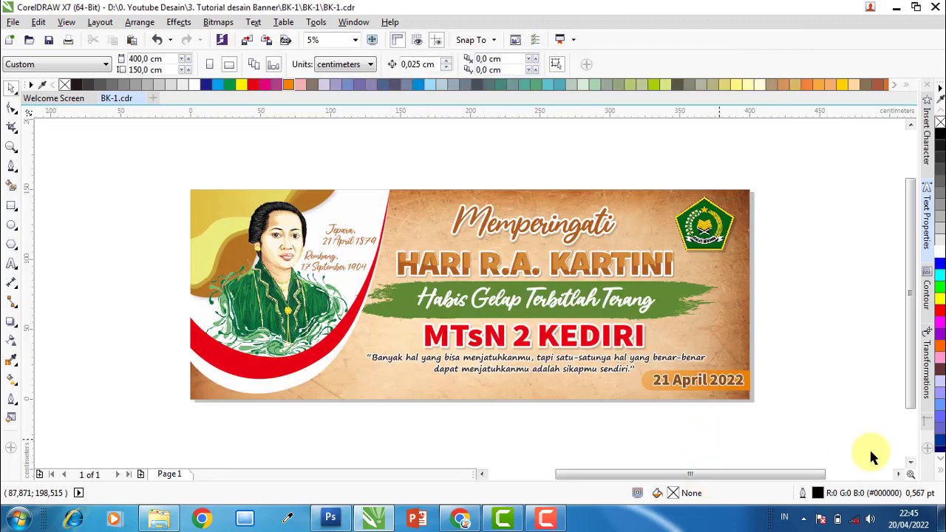
- Minimize CorelDRAW and preview the exported BK-1 JPEG from the desktop in Photo Viewer
click(943, 521)
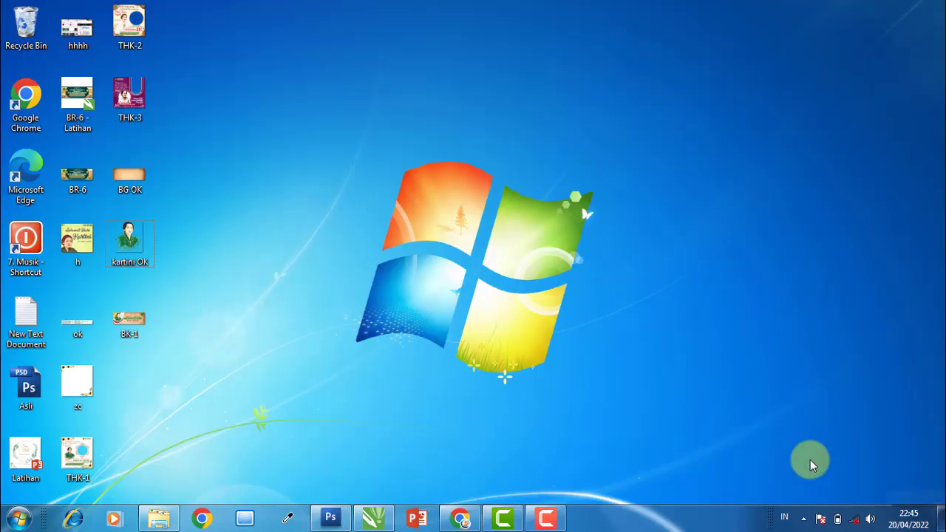
click(135, 325)
double_click(133, 326)
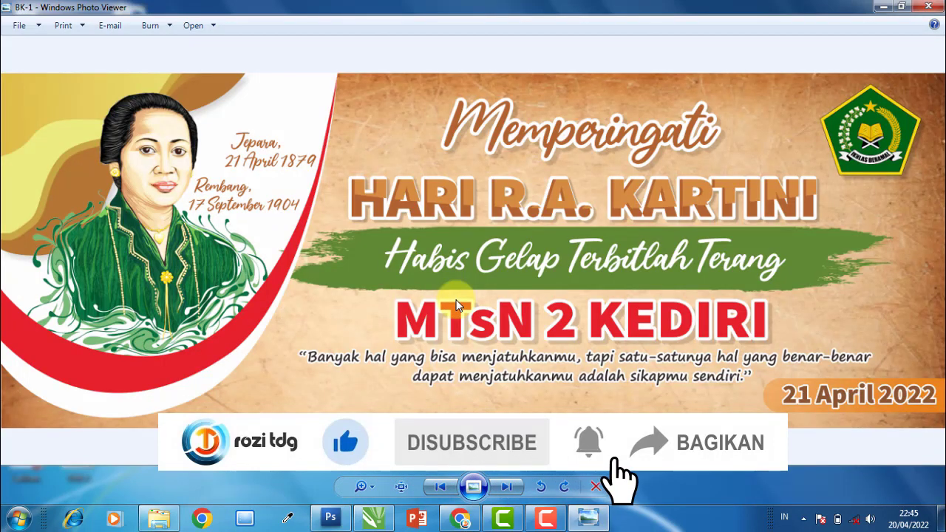
click(937, 7)
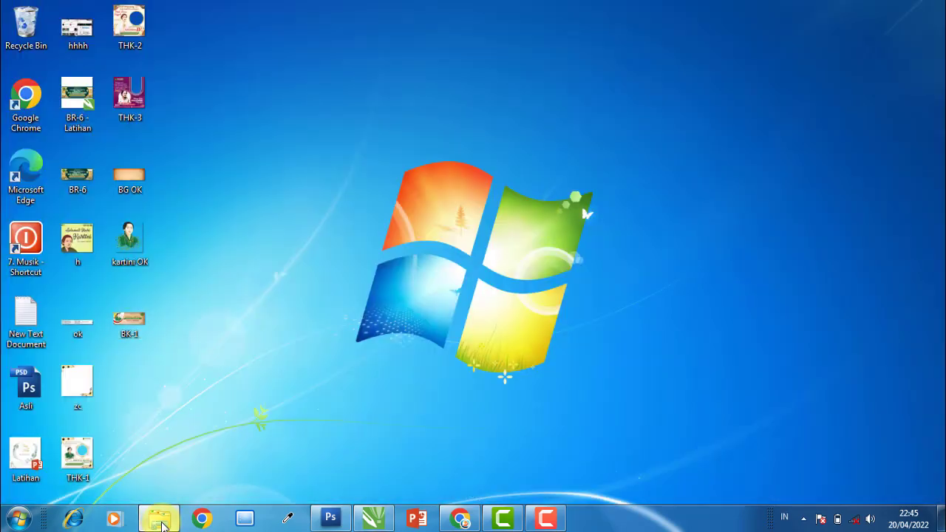
click(161, 521)
- Go back to 0. Youtube Desain and open the BK-1 image in 0. Admin > Tumbnail
click(11, 28)
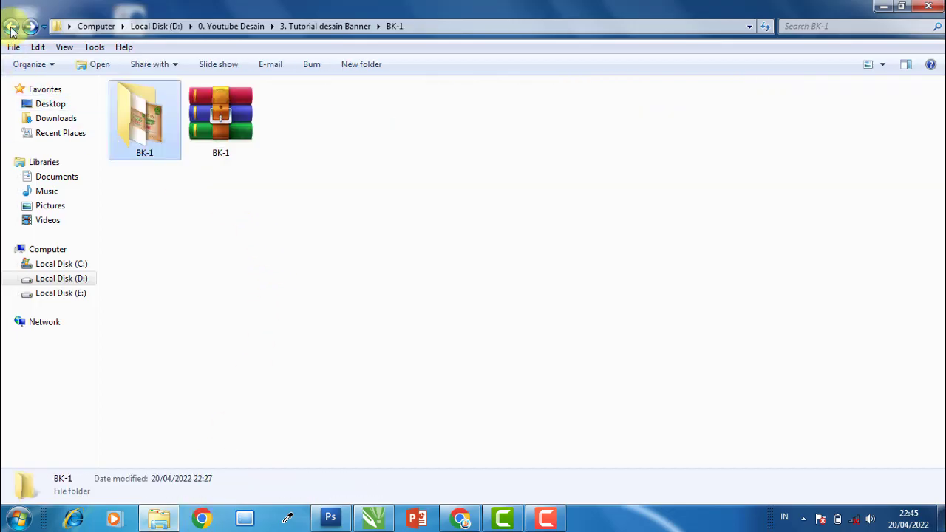
click(11, 27)
click(11, 27)
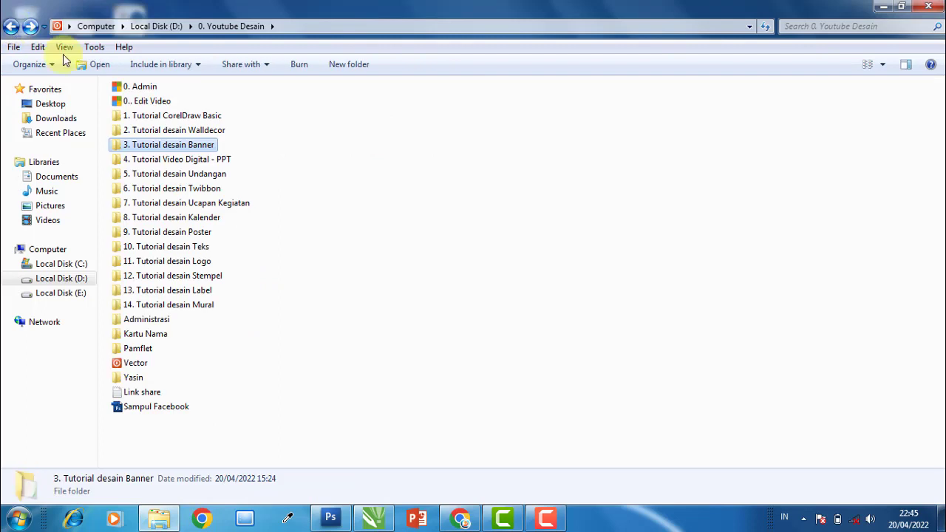
double_click(133, 86)
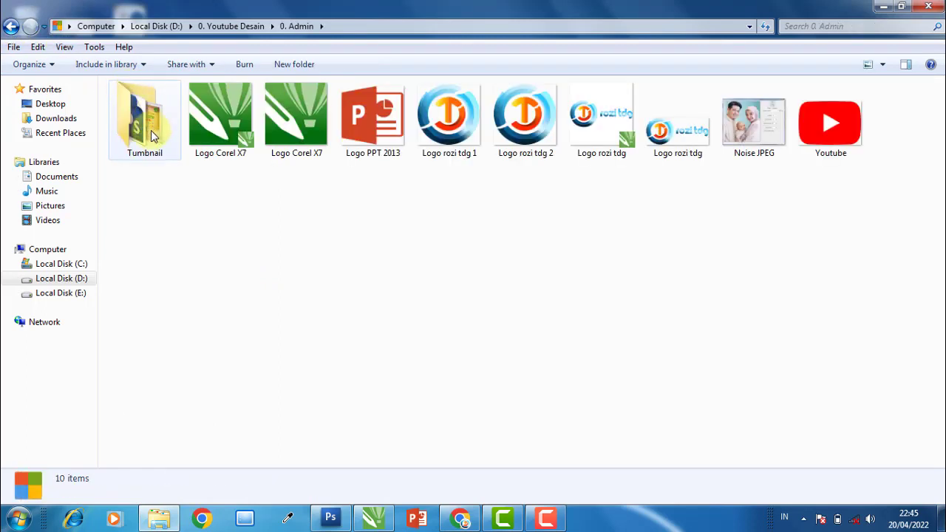
double_click(150, 135)
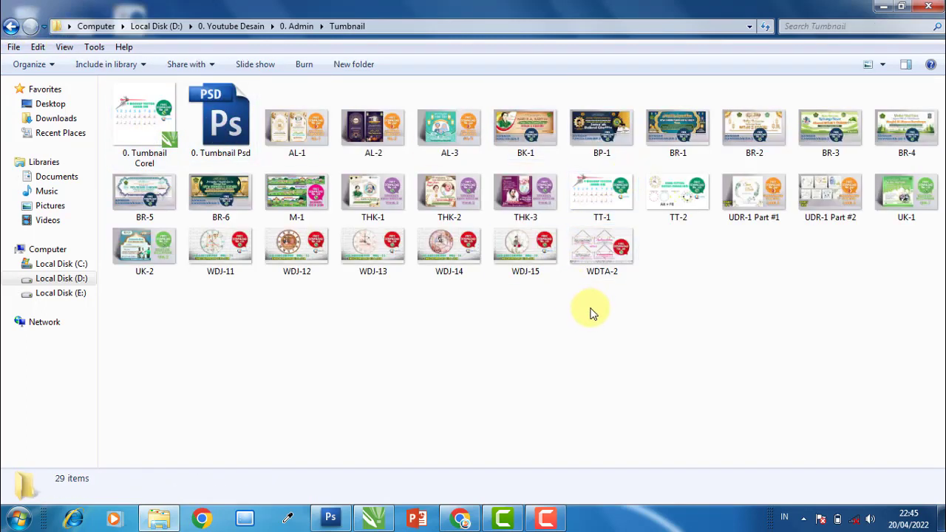
click(521, 117)
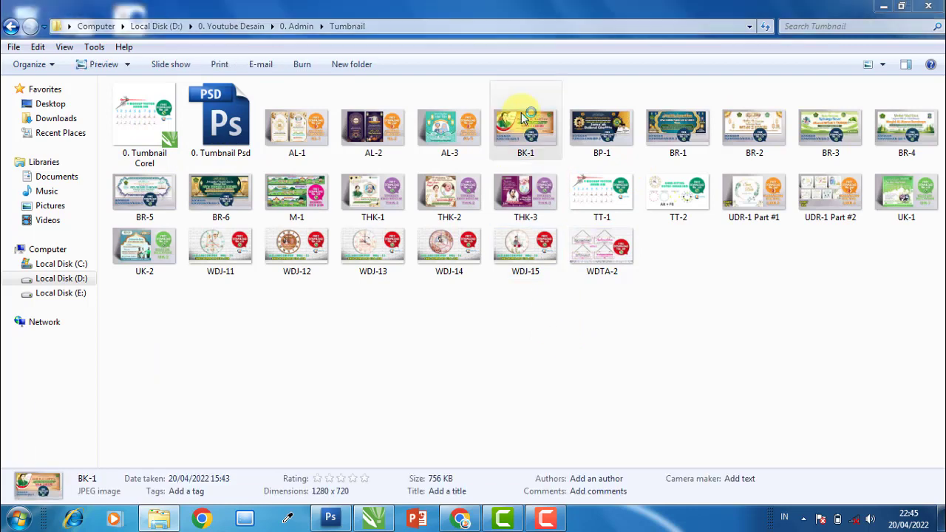
double_click(522, 117)
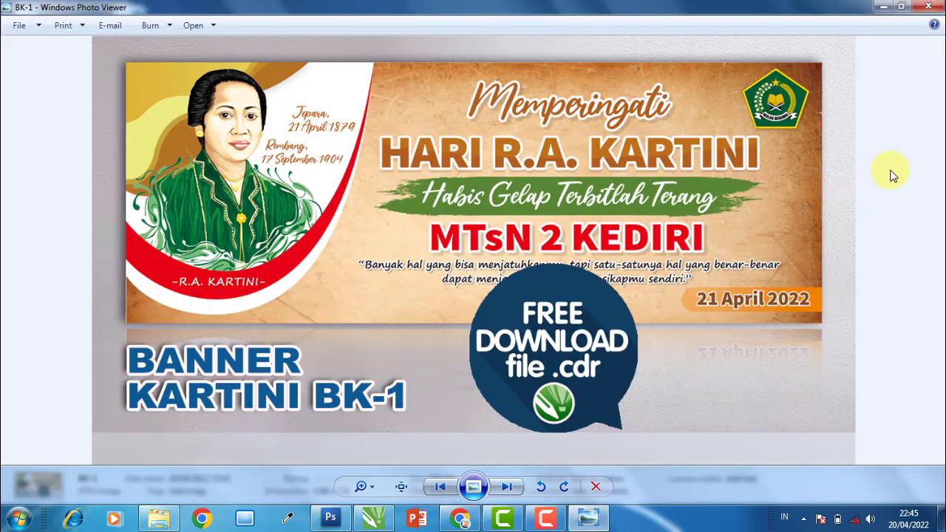